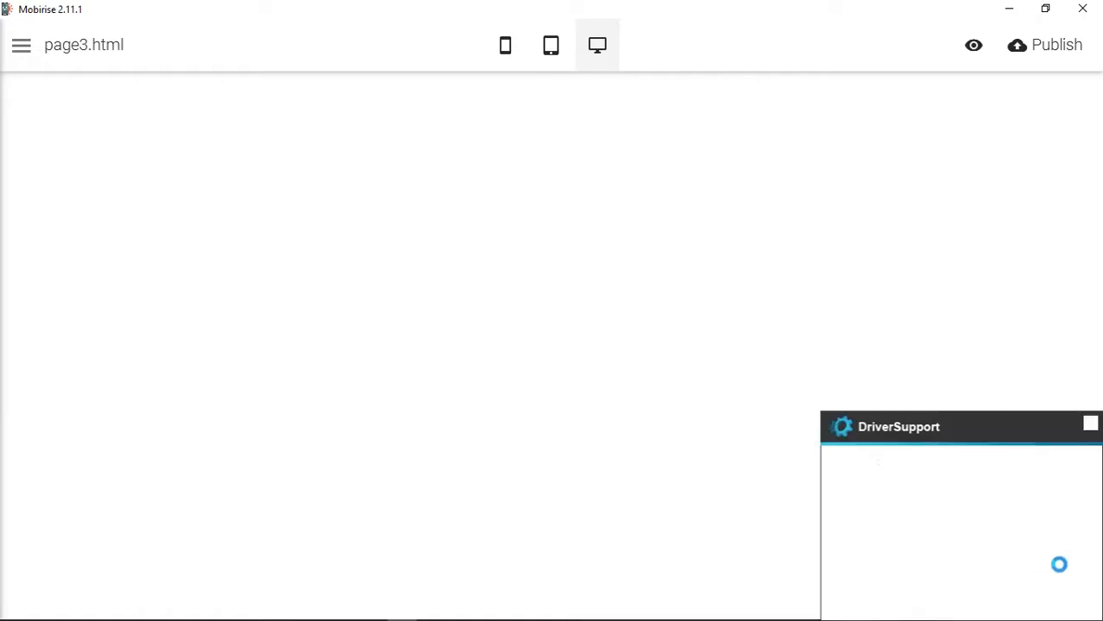
- Dismiss the DriverSupport pop-up and add the full-screen header block to the empty page
left_click(1089, 425)
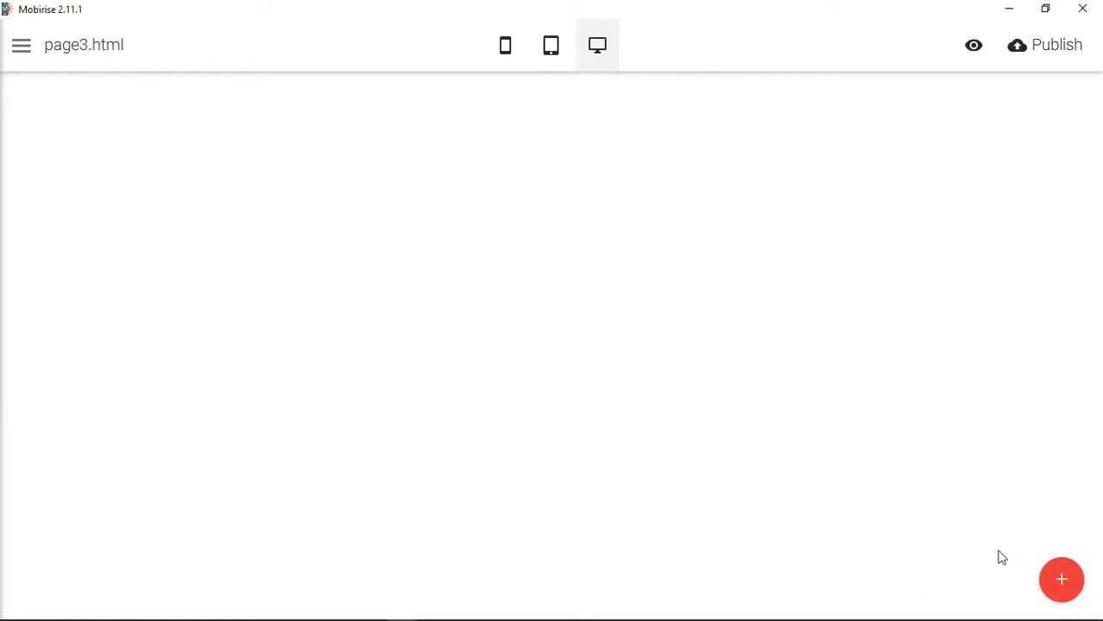
left_click(1062, 580)
scroll(992, 266, "up", 20)
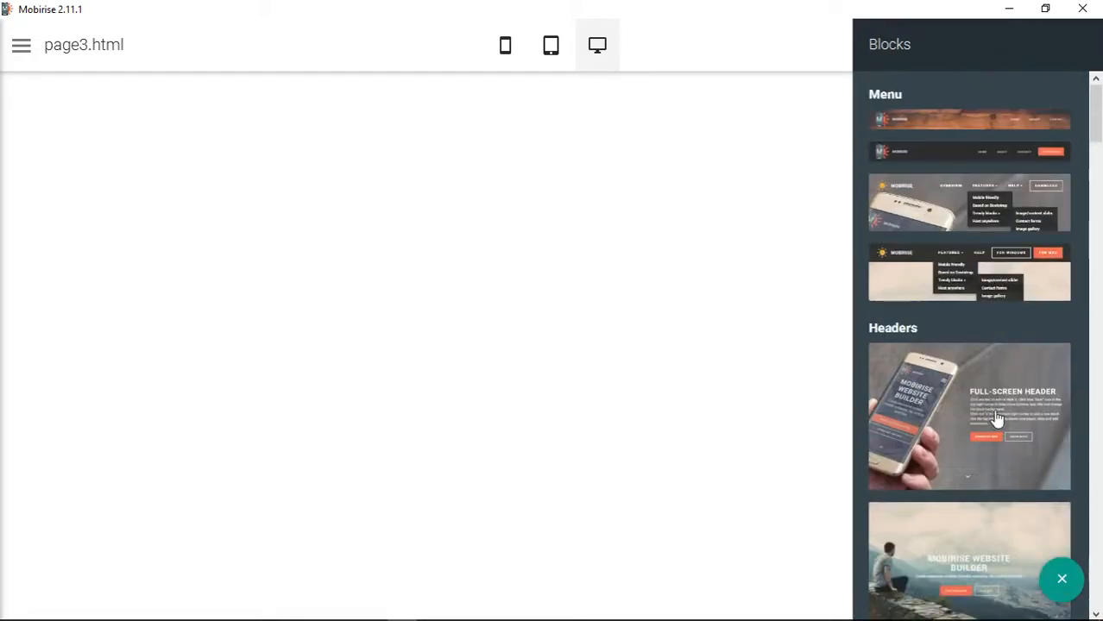
left_click_drag(993, 419, 725, 388)
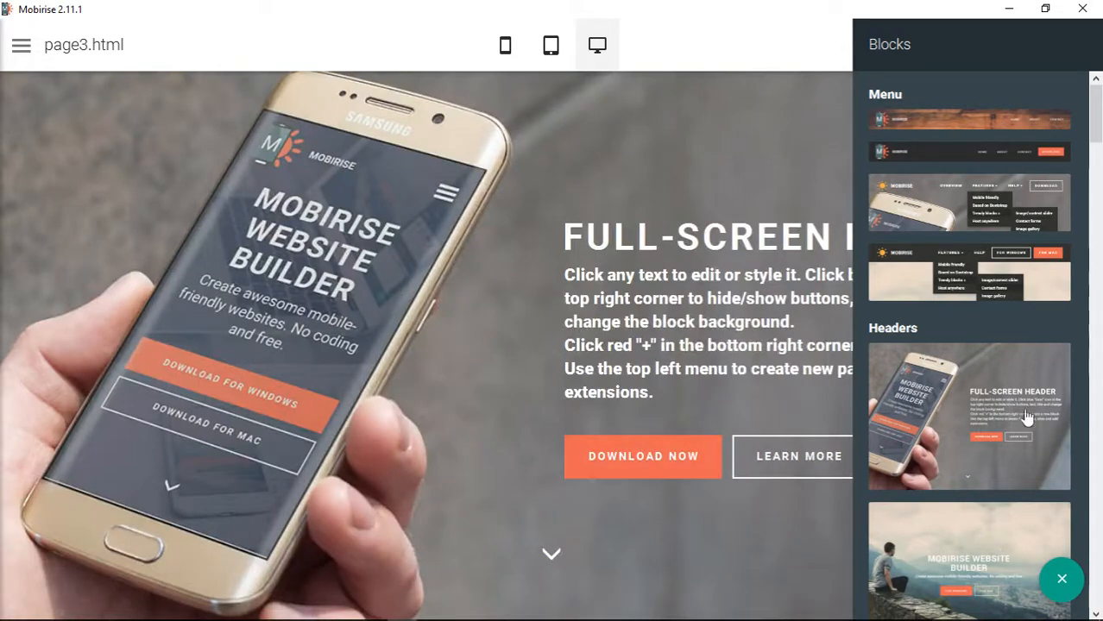
- Add the five-column text block from the Content section below the full-screen header
scroll(1032, 410, "down", 10)
scroll(1034, 409, "down", 5)
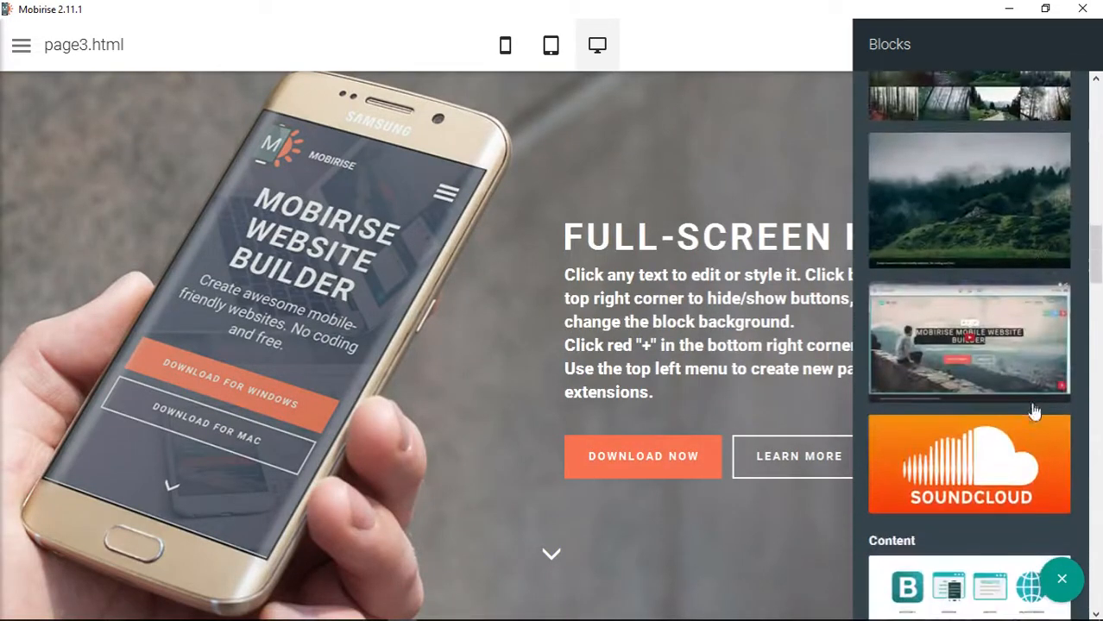
scroll(1034, 411, "down", 1)
scroll(1032, 410, "down", 3)
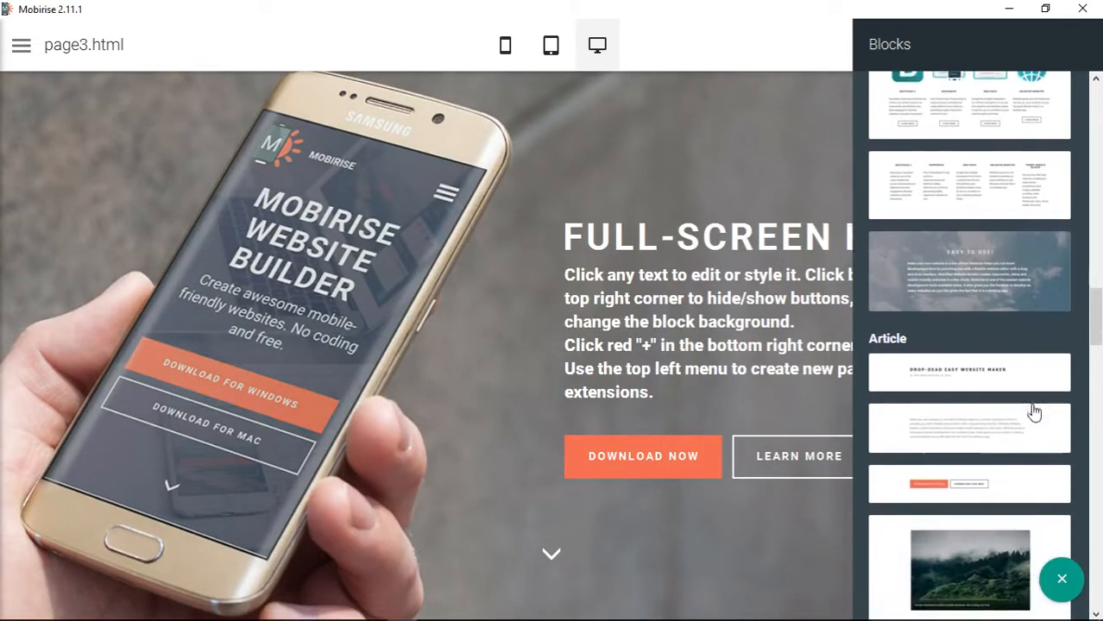
scroll(1033, 410, "up", 4)
scroll(1032, 415, "down", 3)
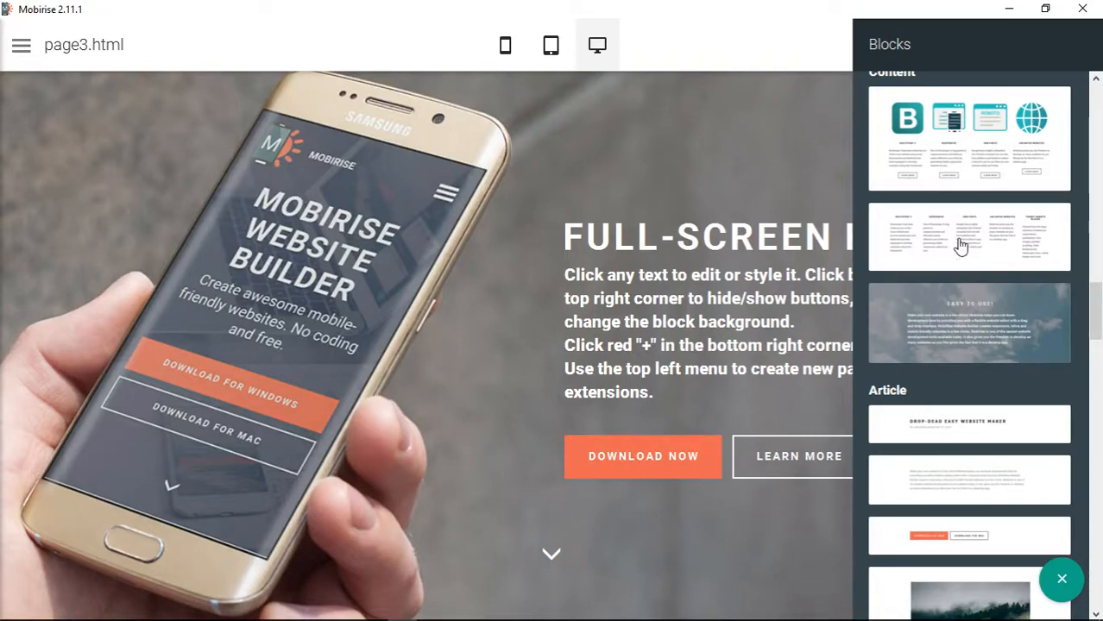
left_click_drag(961, 246, 598, 616)
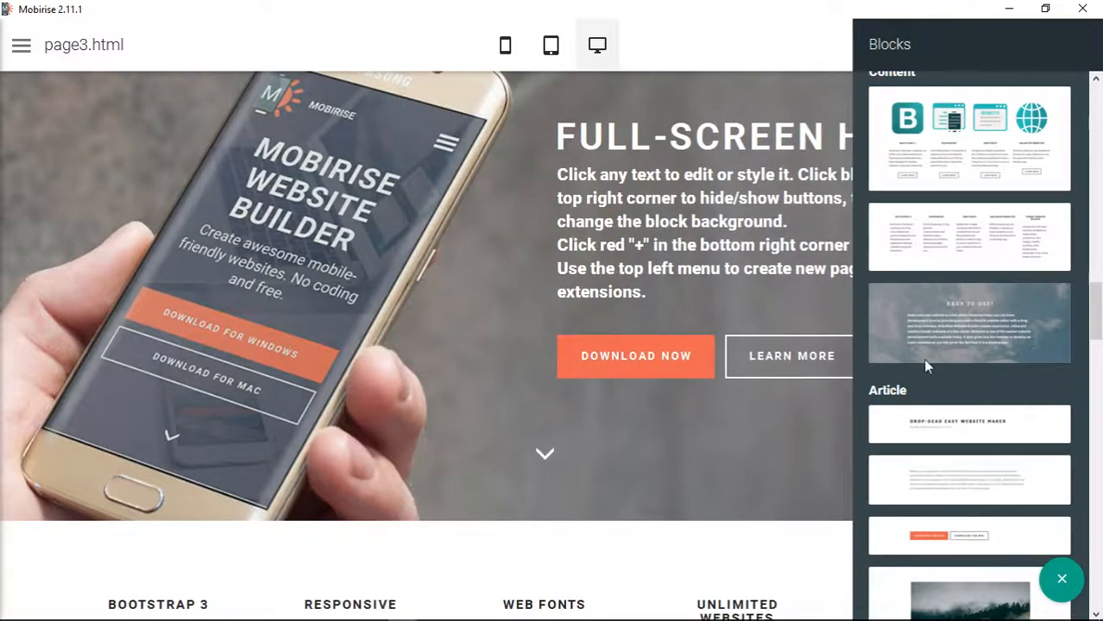
- Add the newsletter subscription form block below the five-column text block
scroll(541, 494, "down", 3)
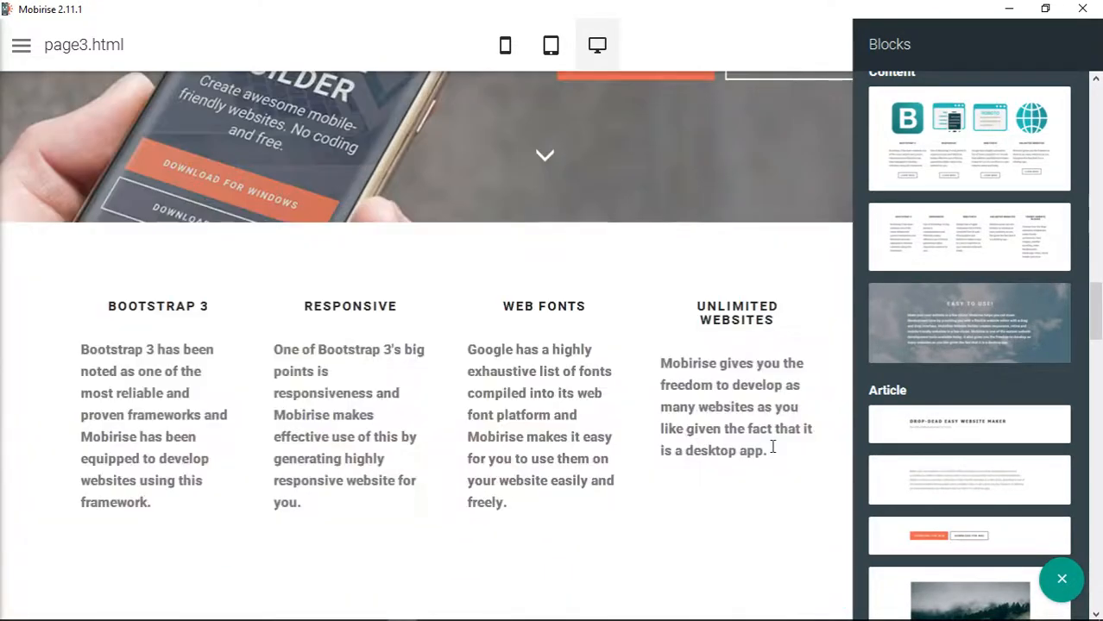
scroll(1010, 461, "down", 12)
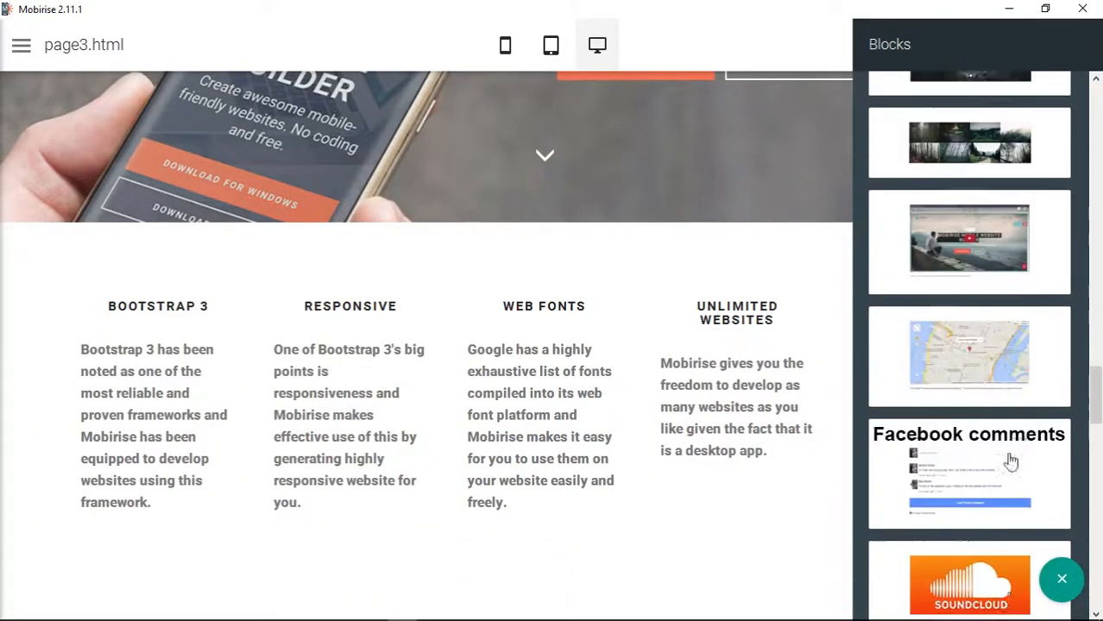
scroll(1010, 460, "down", 6)
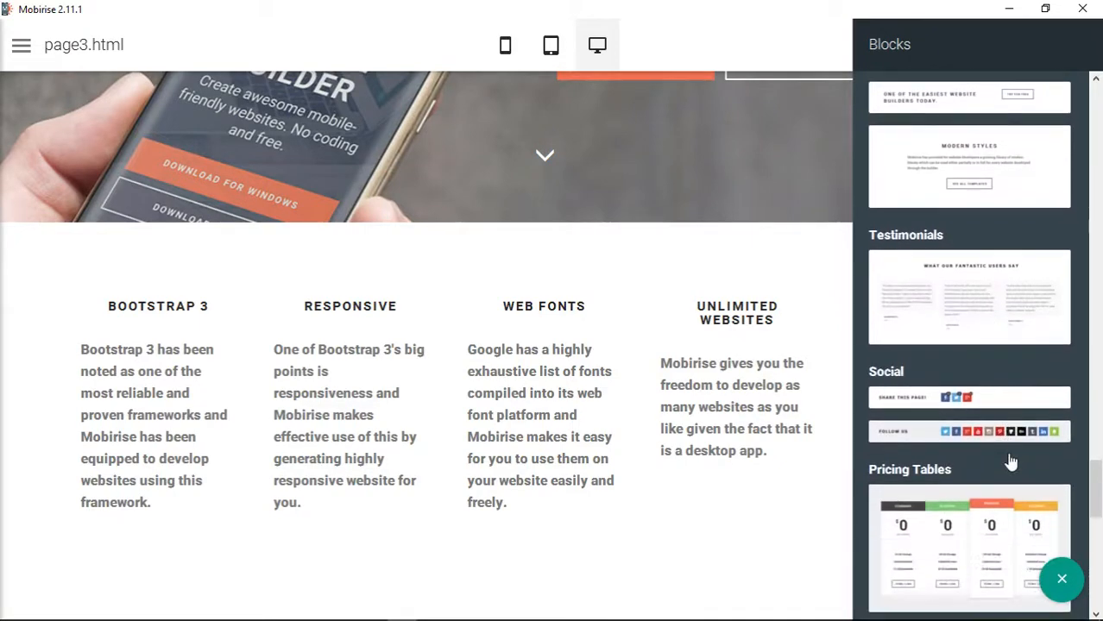
scroll(1010, 461, "down", 2)
left_click_drag(985, 451, 542, 617)
- Add the footer block with address, links and contact form at the end of the page, then close the block library
scroll(1024, 441, "down", 4)
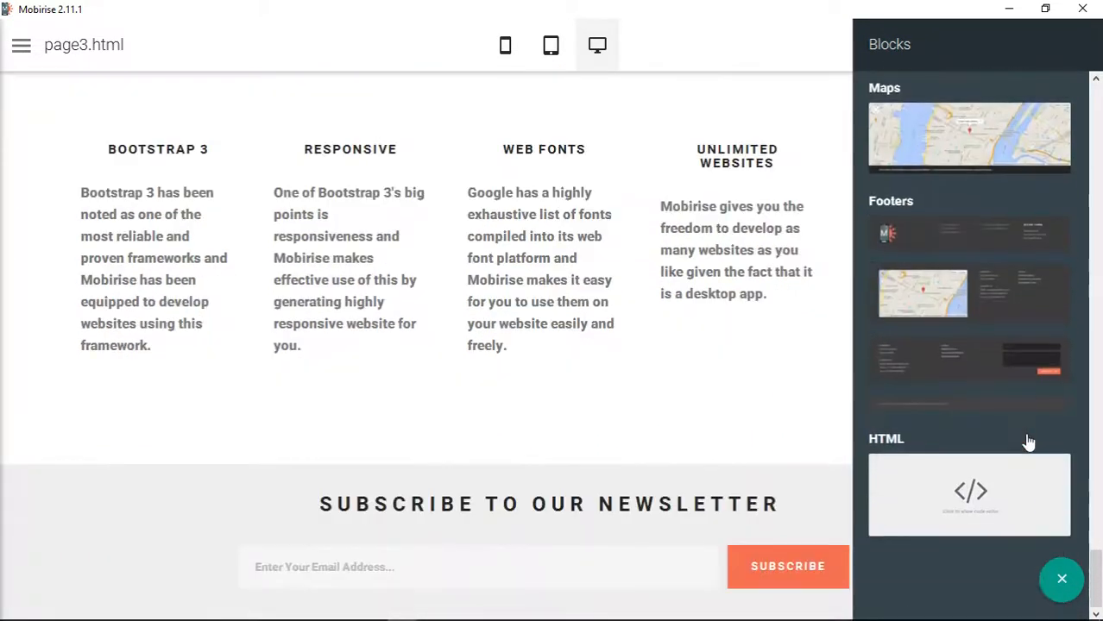
left_click_drag(967, 370, 650, 612)
left_click(691, 33)
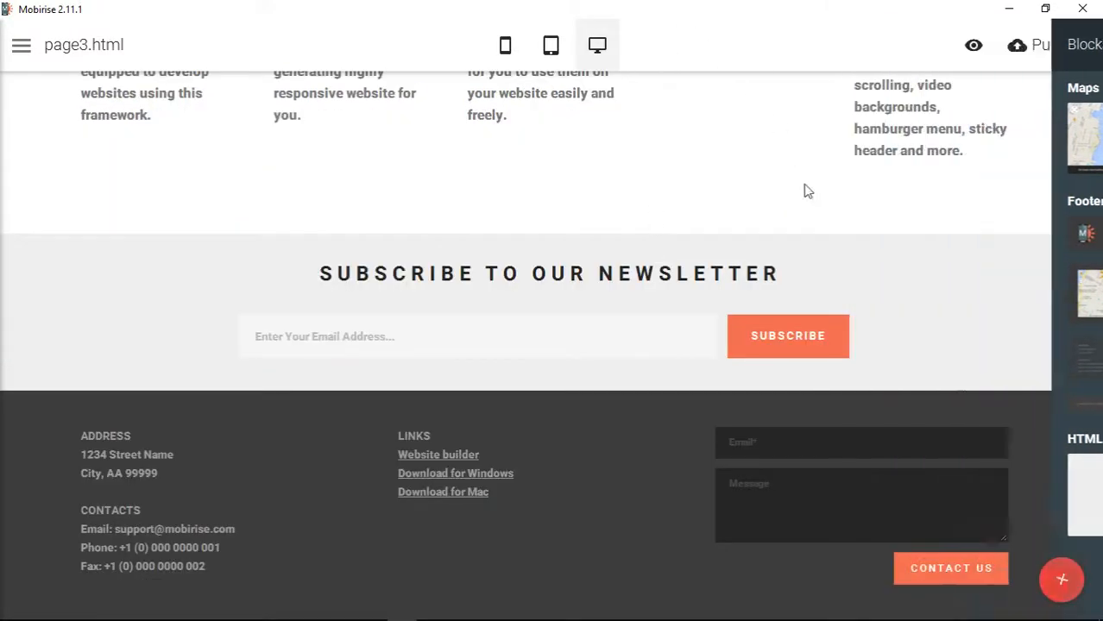
- Hide the arrow in the full-screen header block
scroll(965, 273, "up", 10)
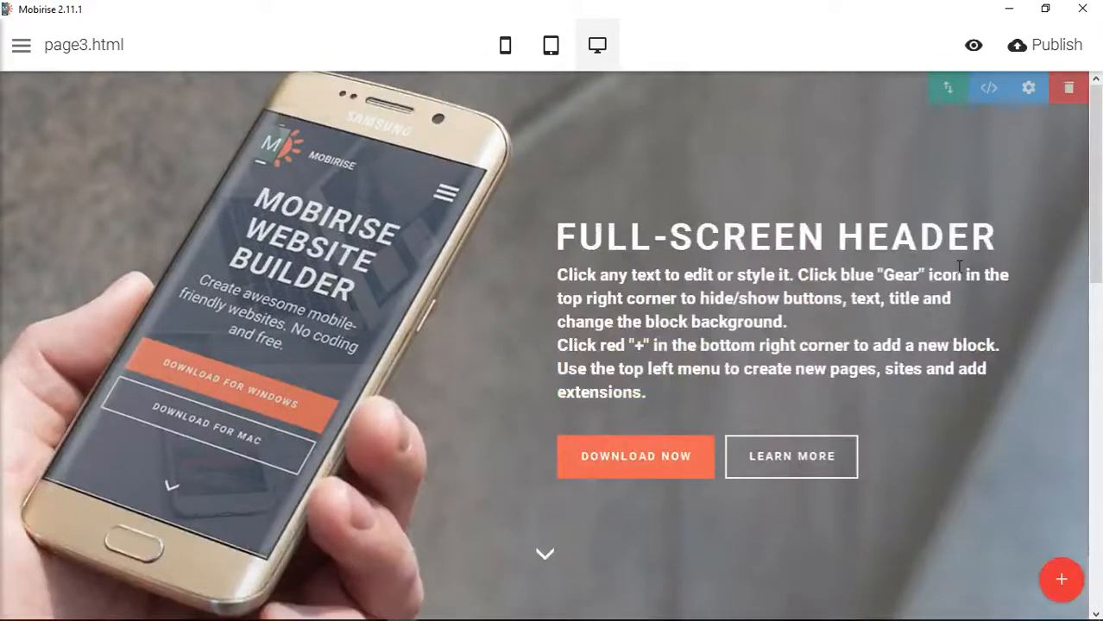
left_click(1028, 95)
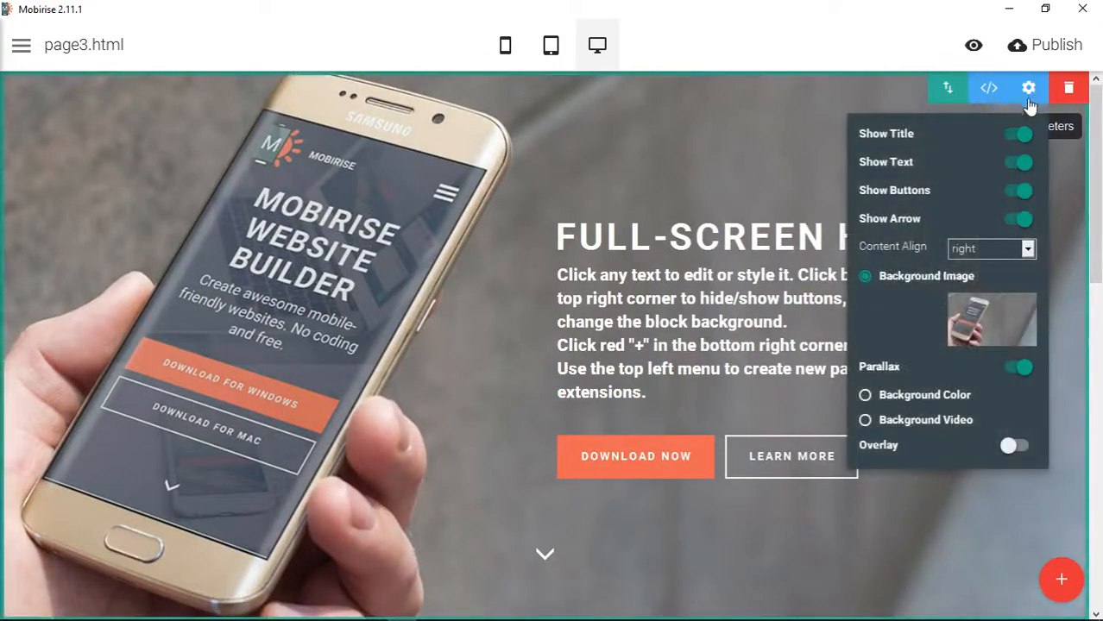
left_click(1024, 220)
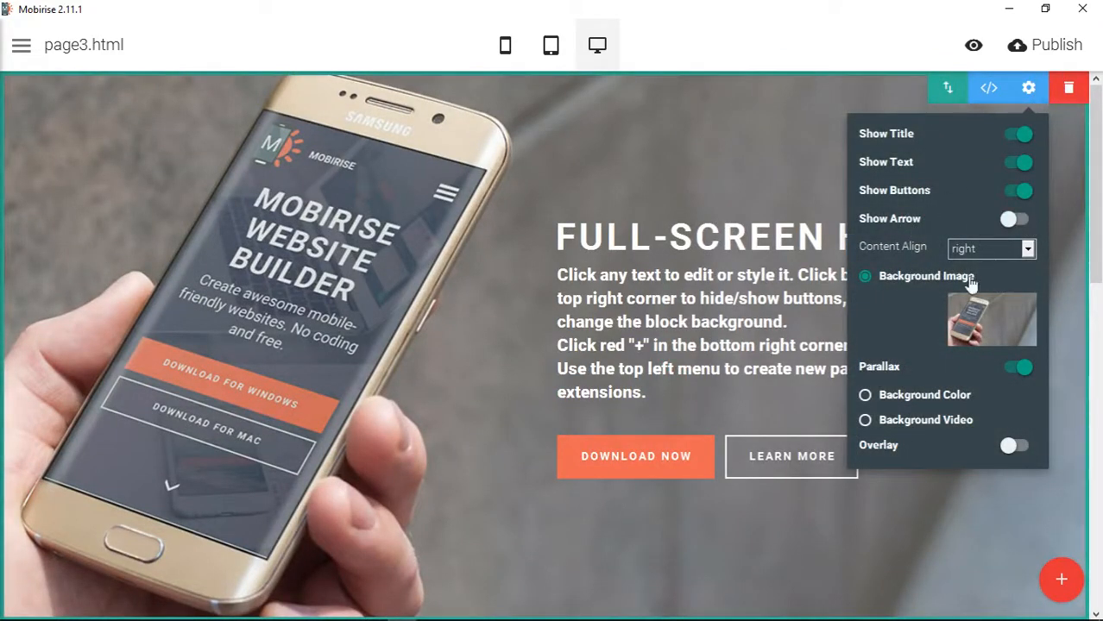
- Set the full-screen header's background image to pregnant-422982_640 from the images folder
left_click(994, 329)
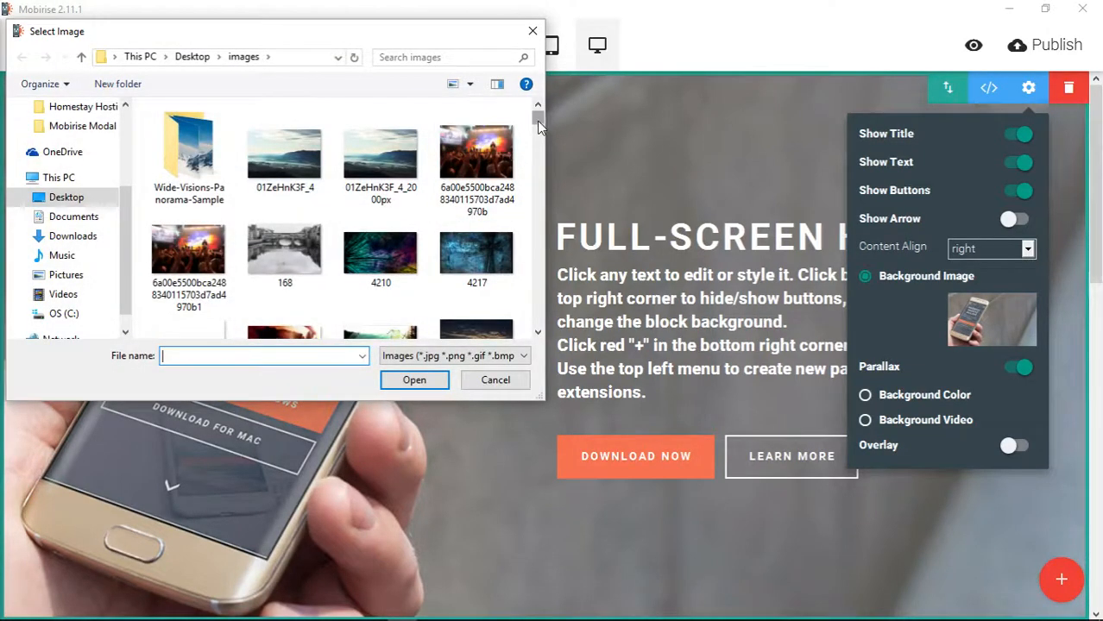
left_click_drag(537, 125, 522, 272)
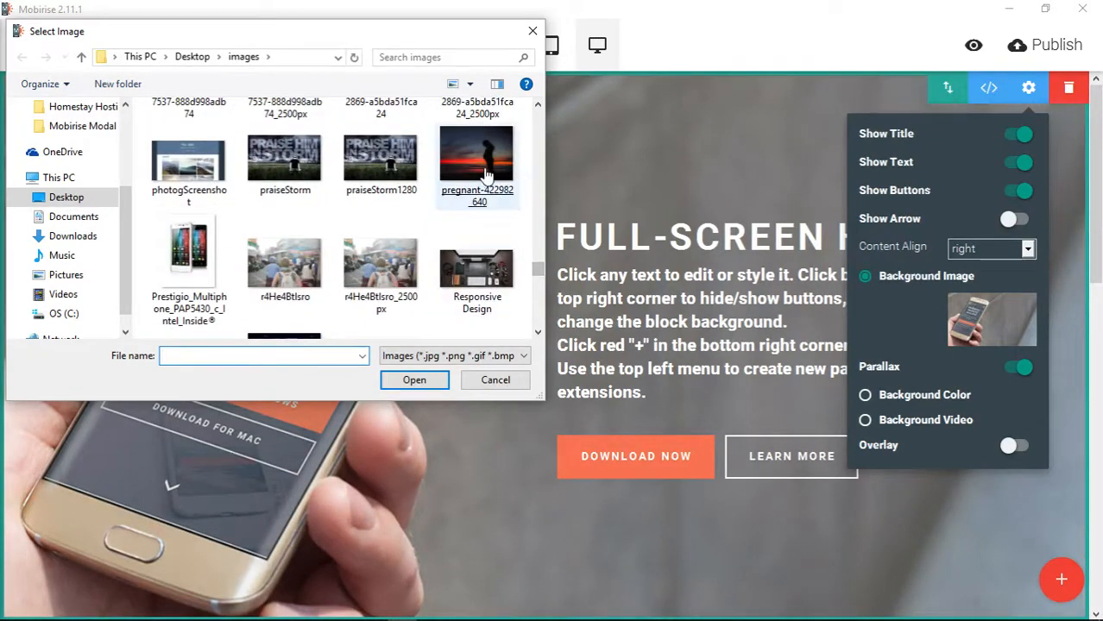
double_click(486, 175)
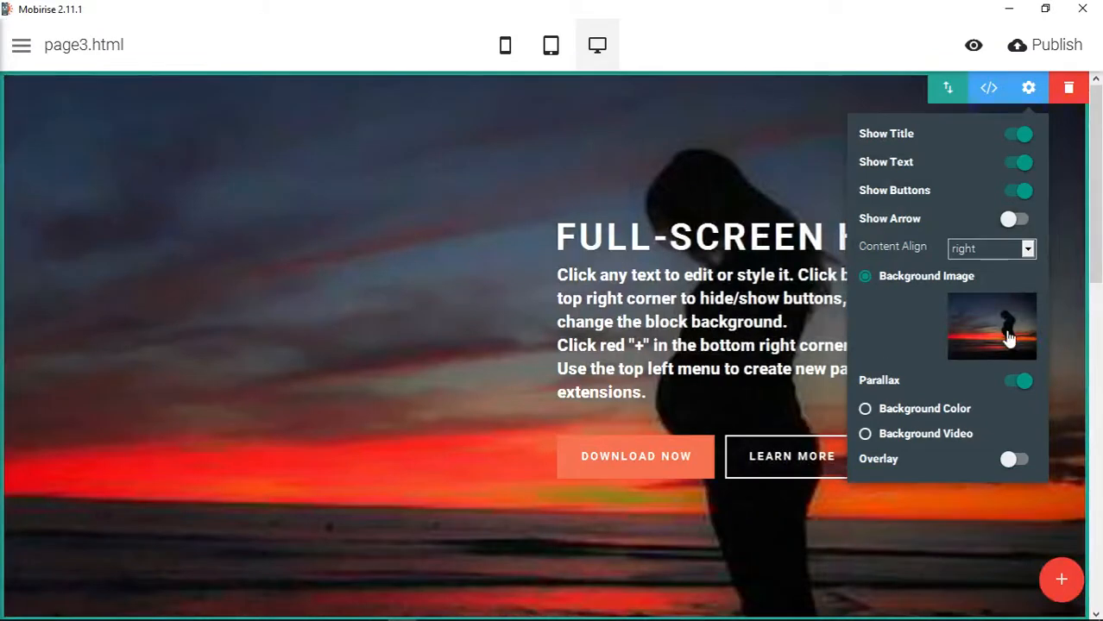
- Replace the full-screen header's background image with Mountain Mist from the images folder
left_click(1010, 338)
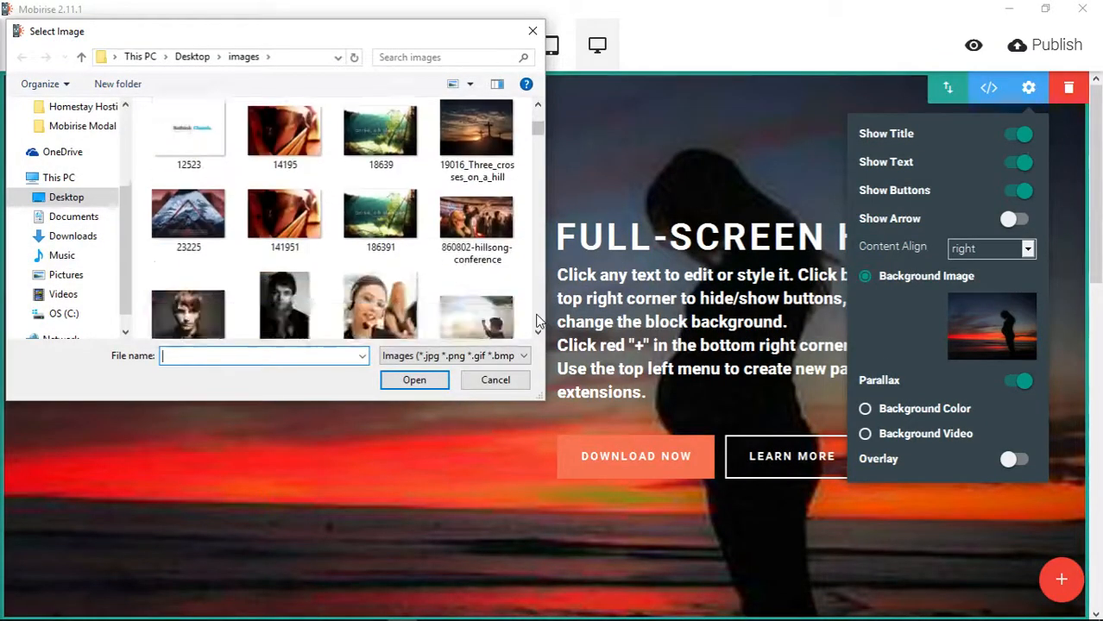
scroll(536, 321, "down", 15)
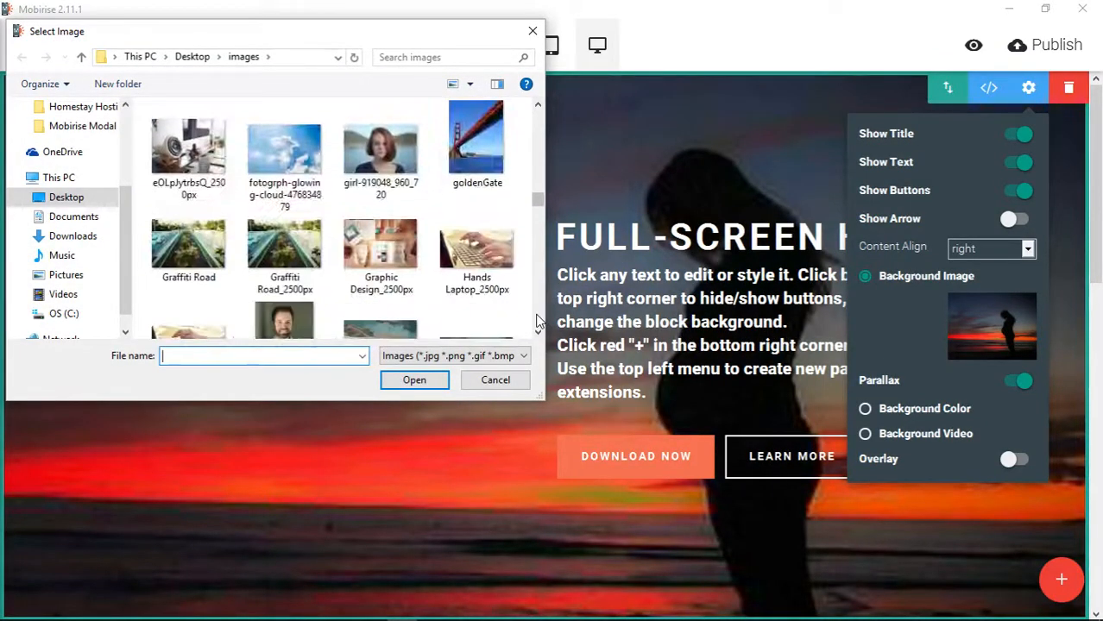
scroll(536, 321, "down", 10)
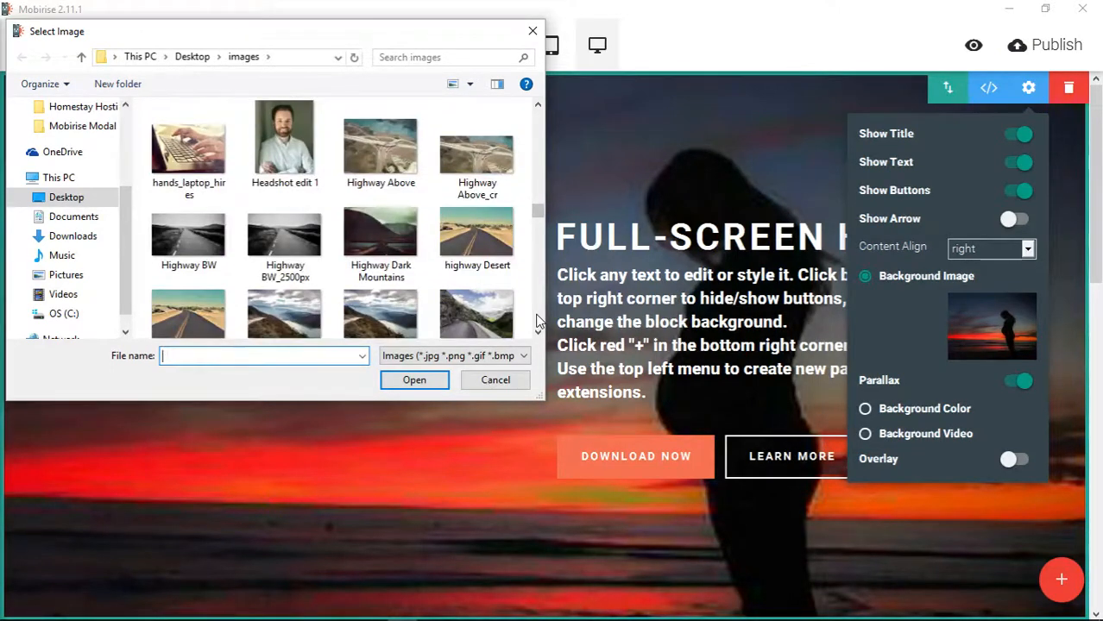
scroll(536, 321, "down", 5)
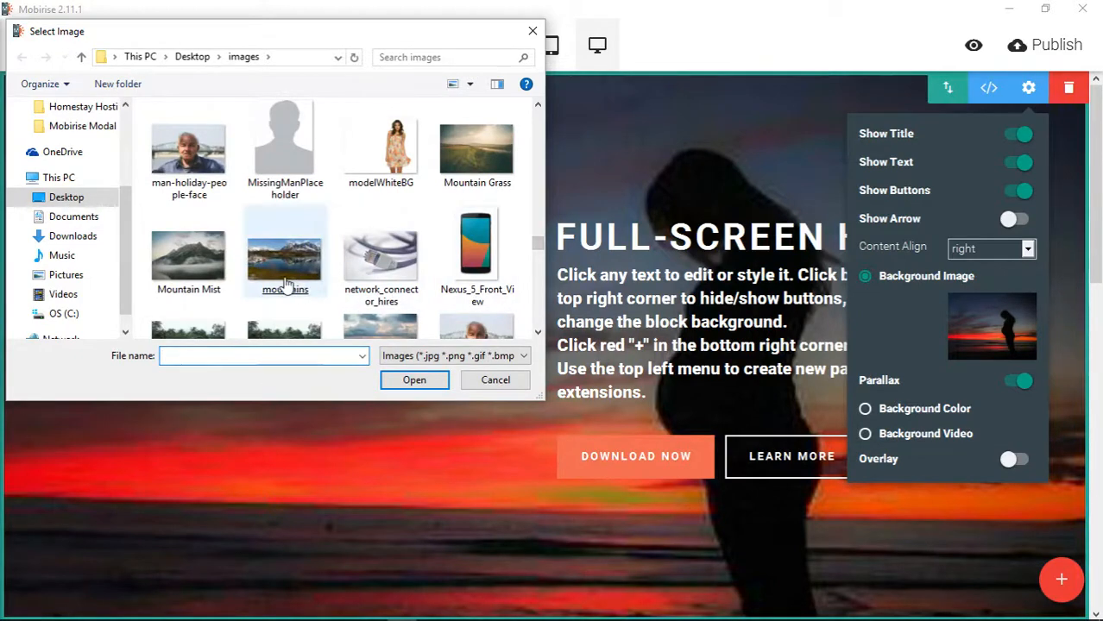
double_click(212, 267)
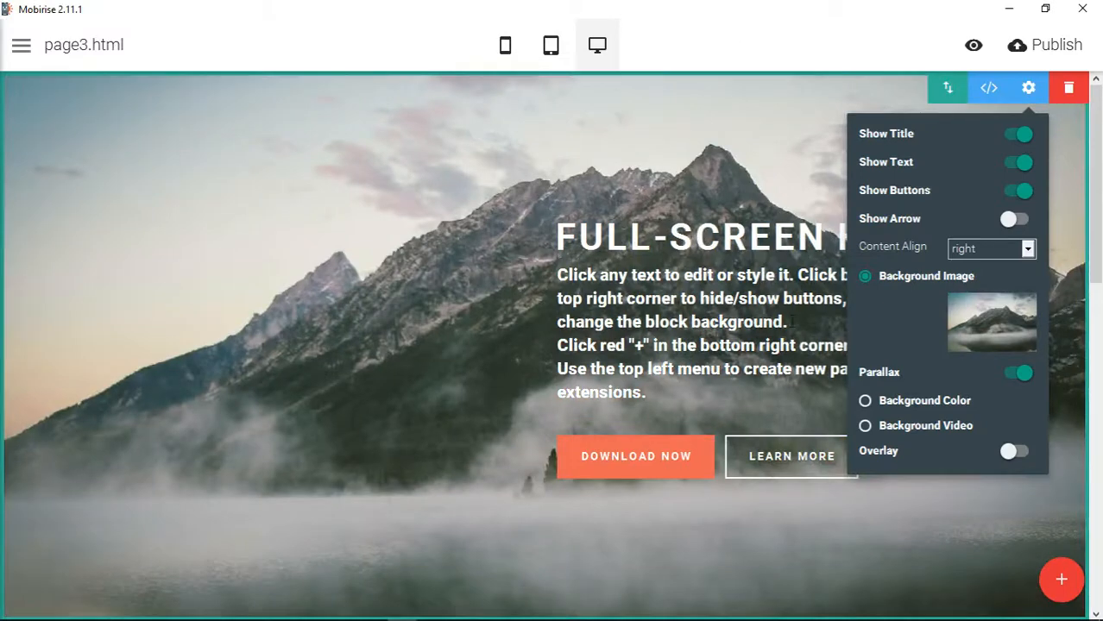
- Set the header's content alignment to left and remove its Download Now button
left_click(1002, 249)
left_click(994, 266)
left_click(796, 50)
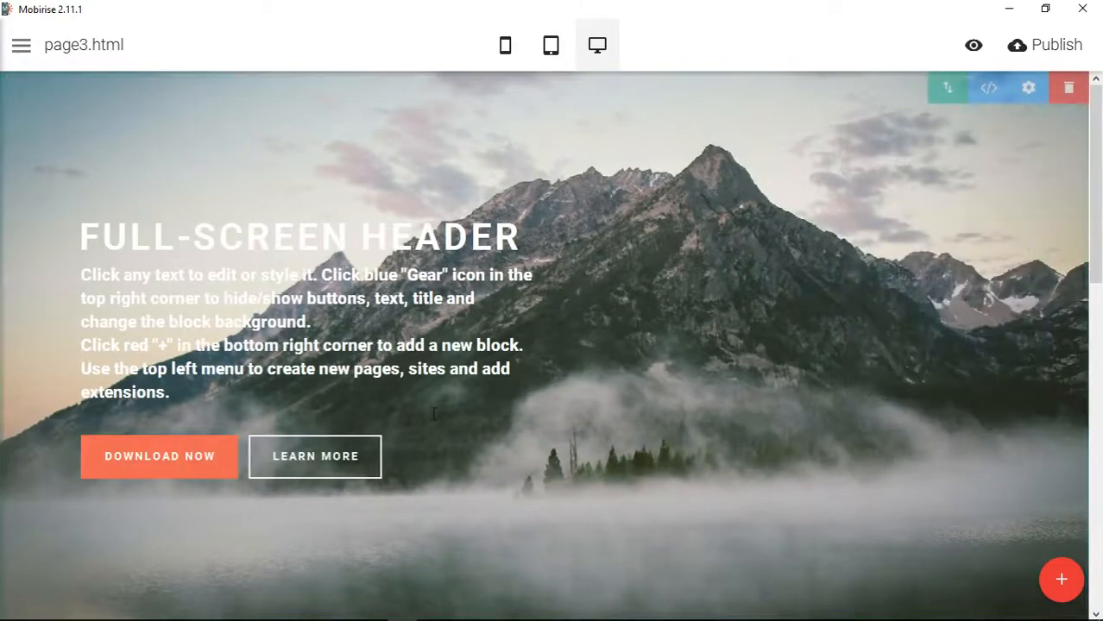
left_click(205, 452)
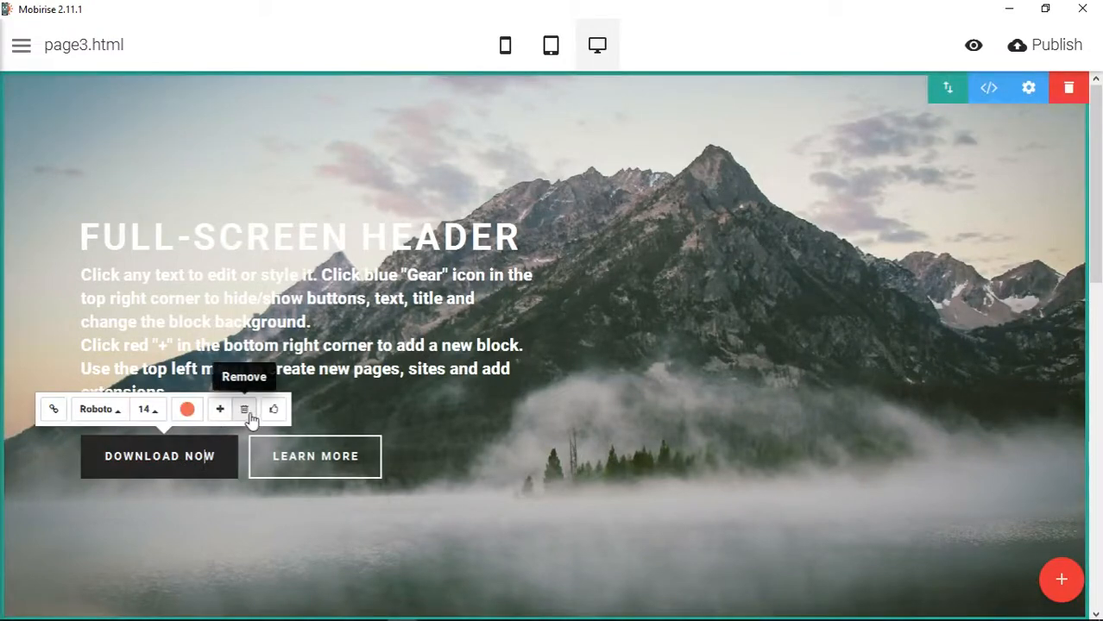
left_click(246, 407)
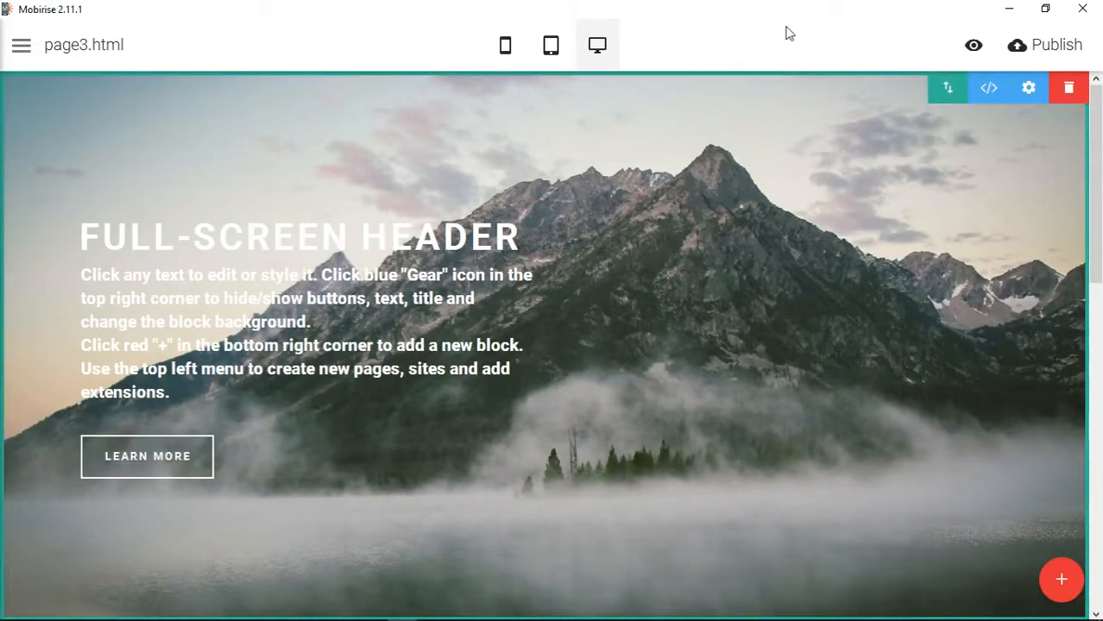
- Turn off the parallax effect on the full-screen header's background image
scroll(842, 412, "down", 3)
scroll(843, 413, "up", 3)
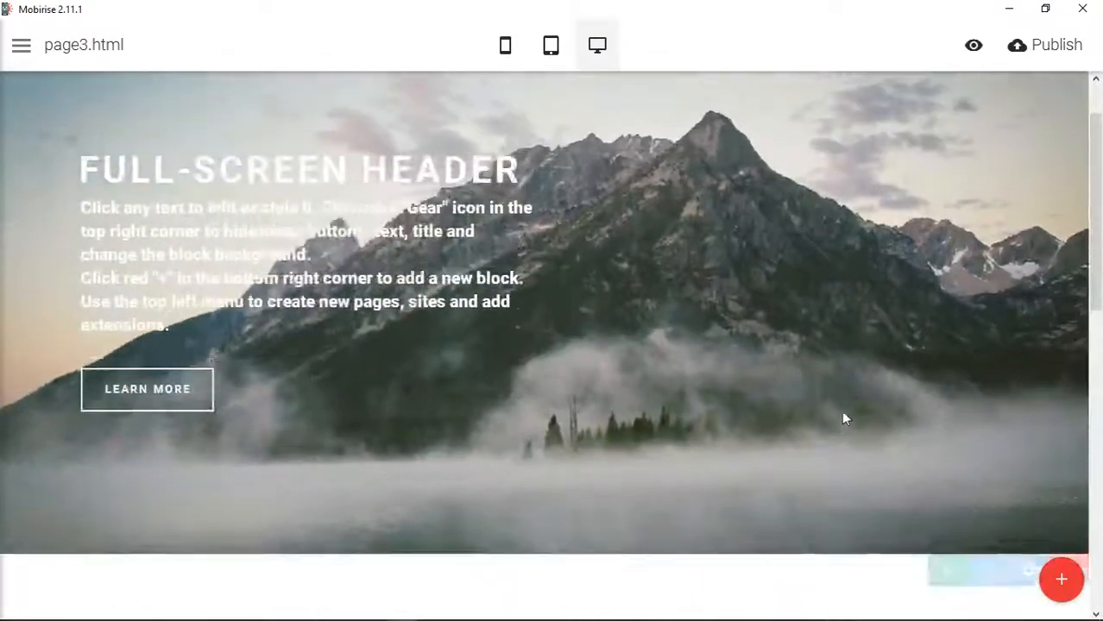
scroll(844, 413, "down", 2)
scroll(843, 414, "down", 2)
scroll(842, 414, "up", 4)
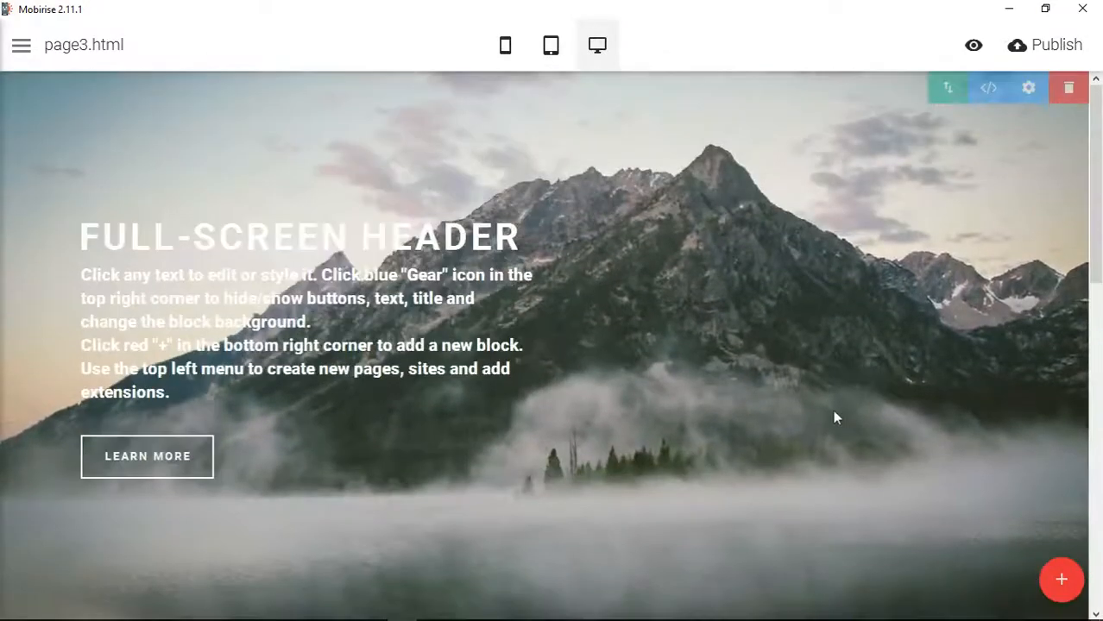
left_click(1028, 87)
left_click(1019, 373)
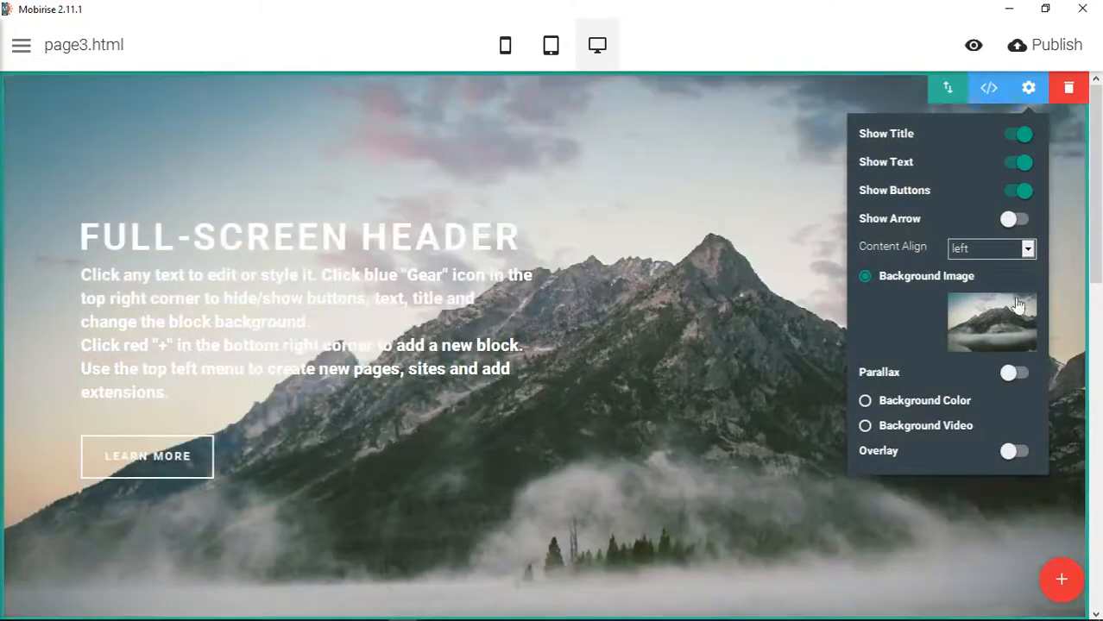
left_click(1032, 87)
- Examine how the header background moves without parallax and review the content, newsletter and footer blocks
scroll(887, 362, "down", 2)
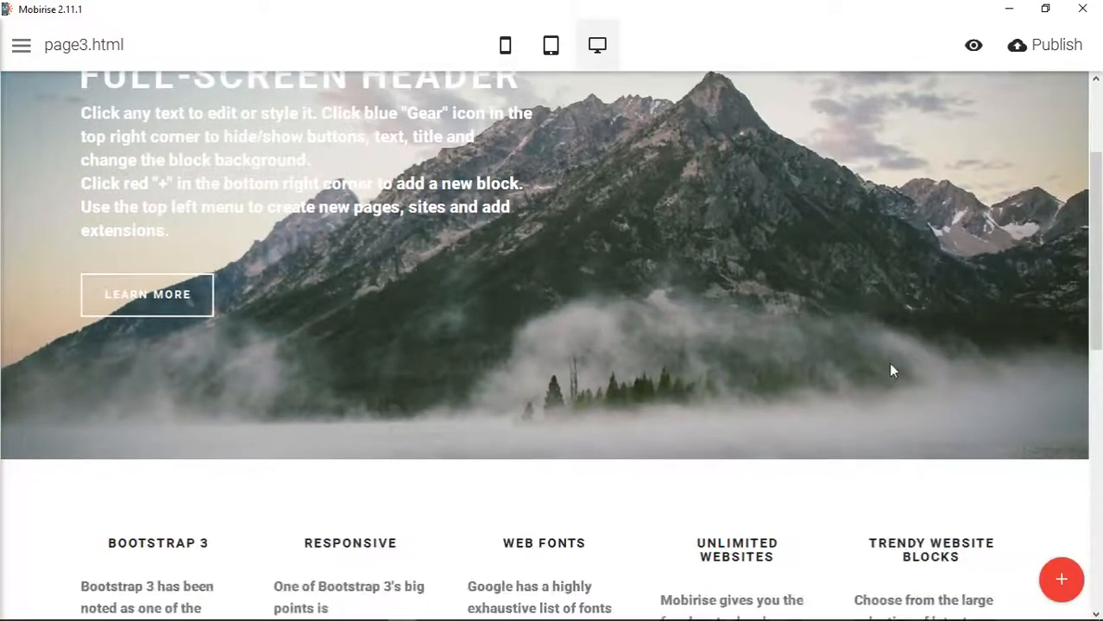
scroll(889, 363, "up", 2)
scroll(889, 363, "down", 2)
scroll(888, 363, "up", 2)
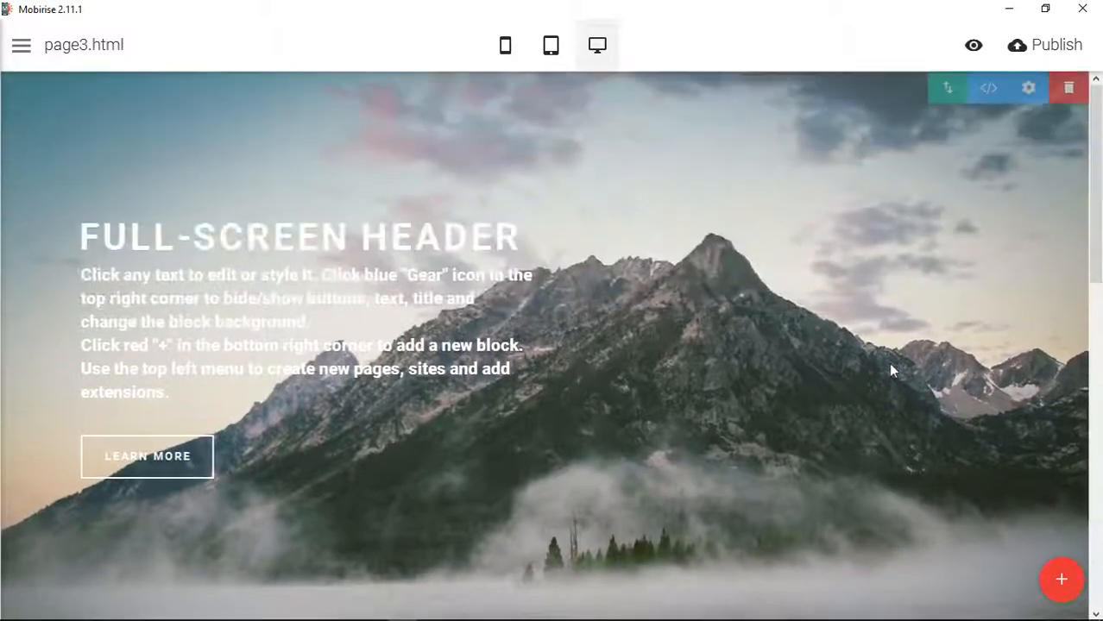
scroll(890, 363, "down", 3)
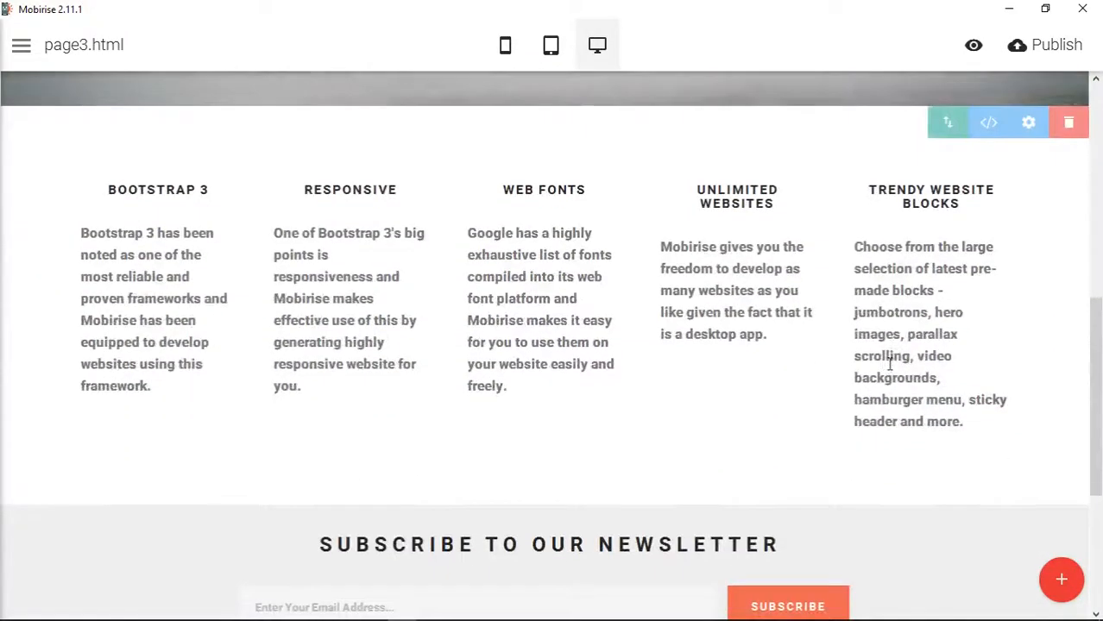
scroll(889, 365, "down", 3)
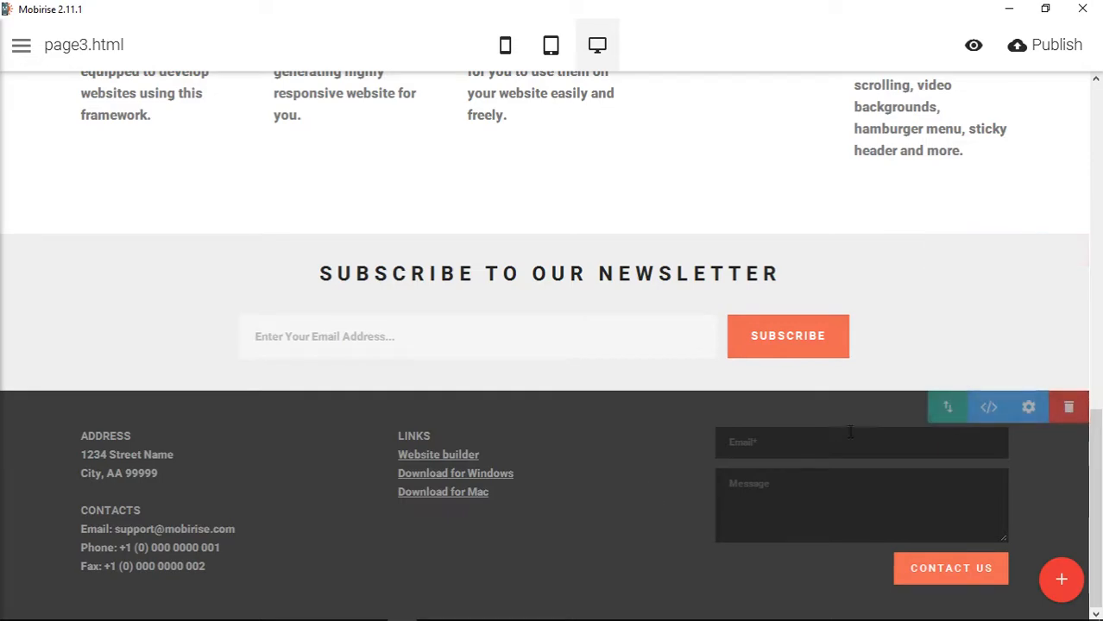
scroll(853, 437, "up", 2)
scroll(855, 435, "up", 2)
- Set the content block below the header to 2 columns
scroll(855, 436, "down", 1)
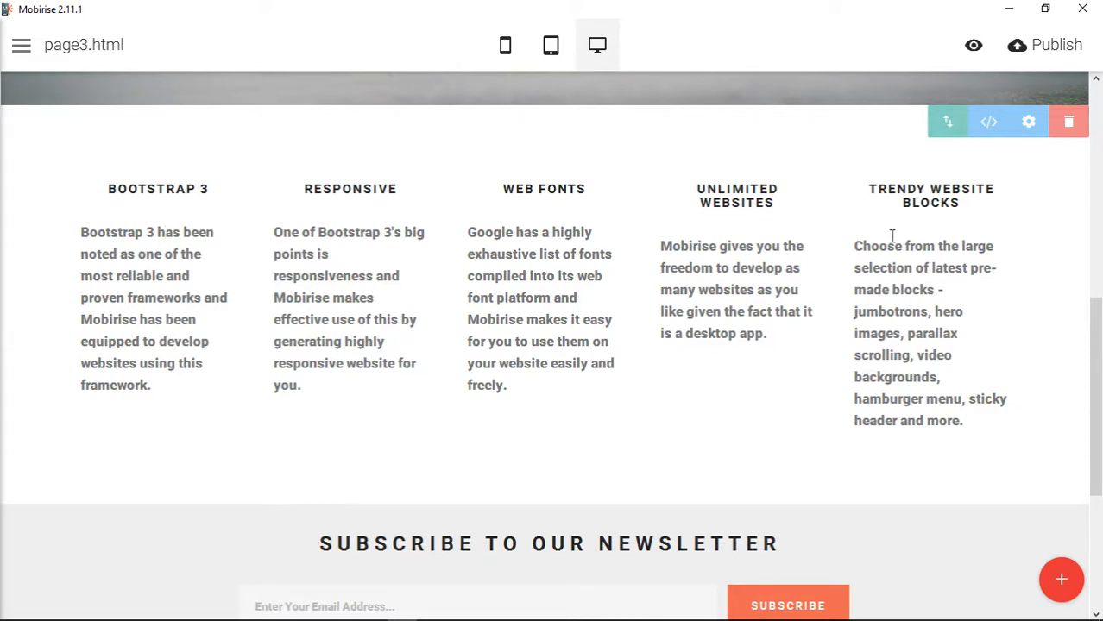
left_click(1030, 124)
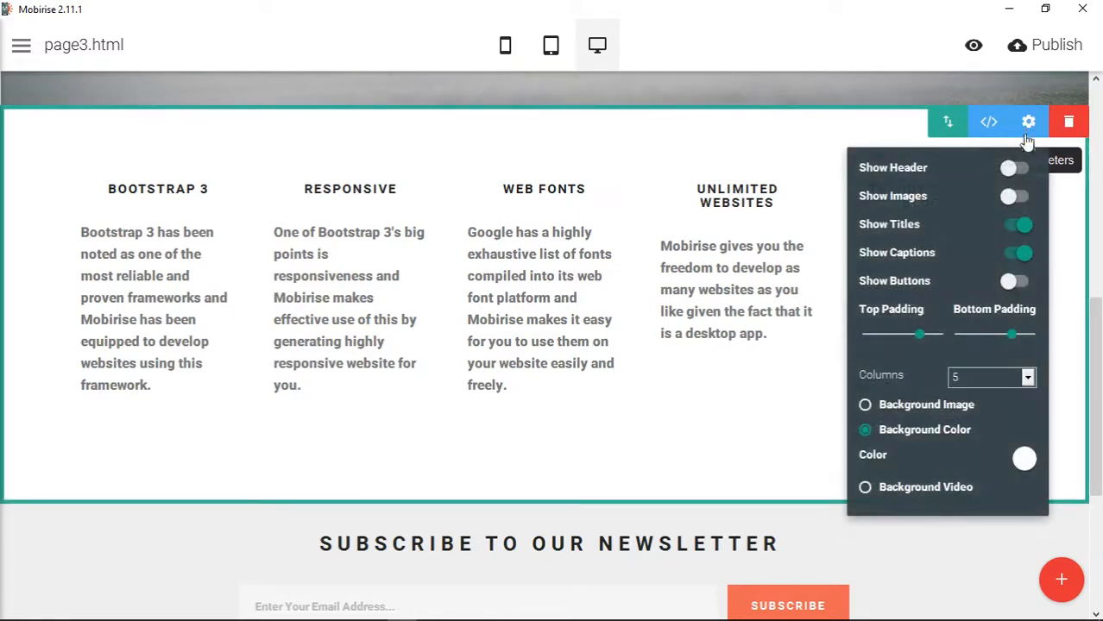
left_click(1015, 383)
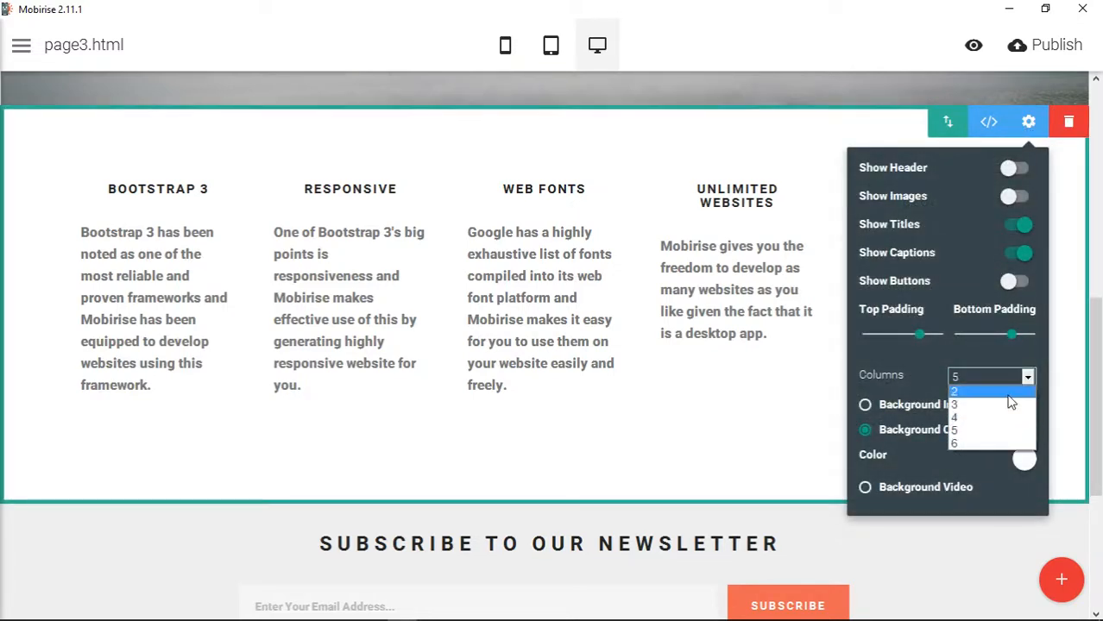
left_click(1007, 400)
left_click(1029, 124)
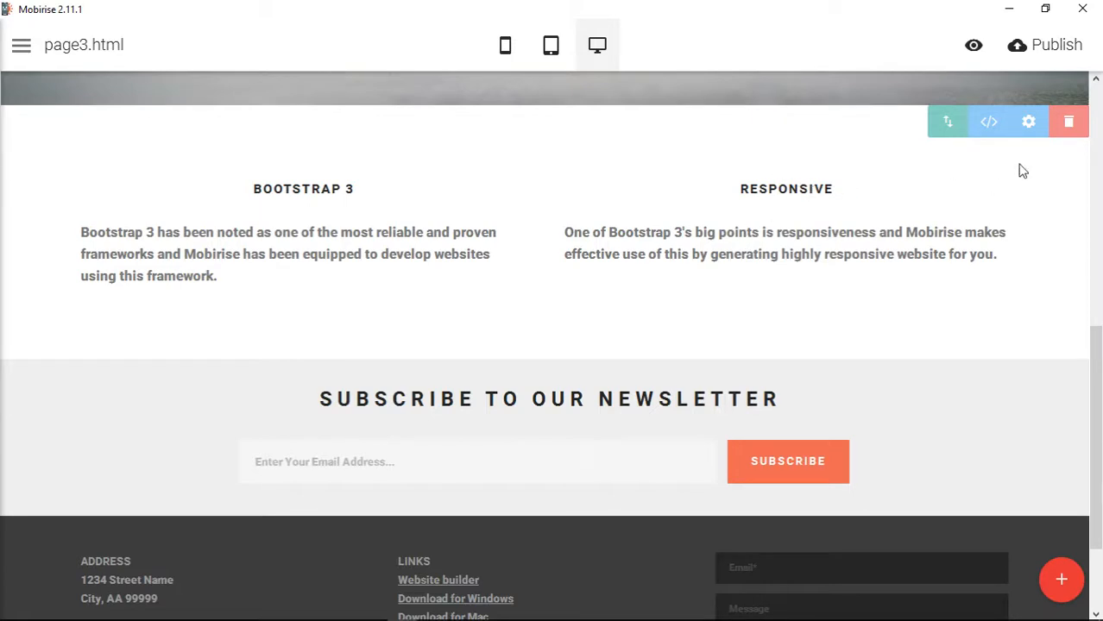
- Hide the titles above the text in the two-column content block
left_click(1032, 127)
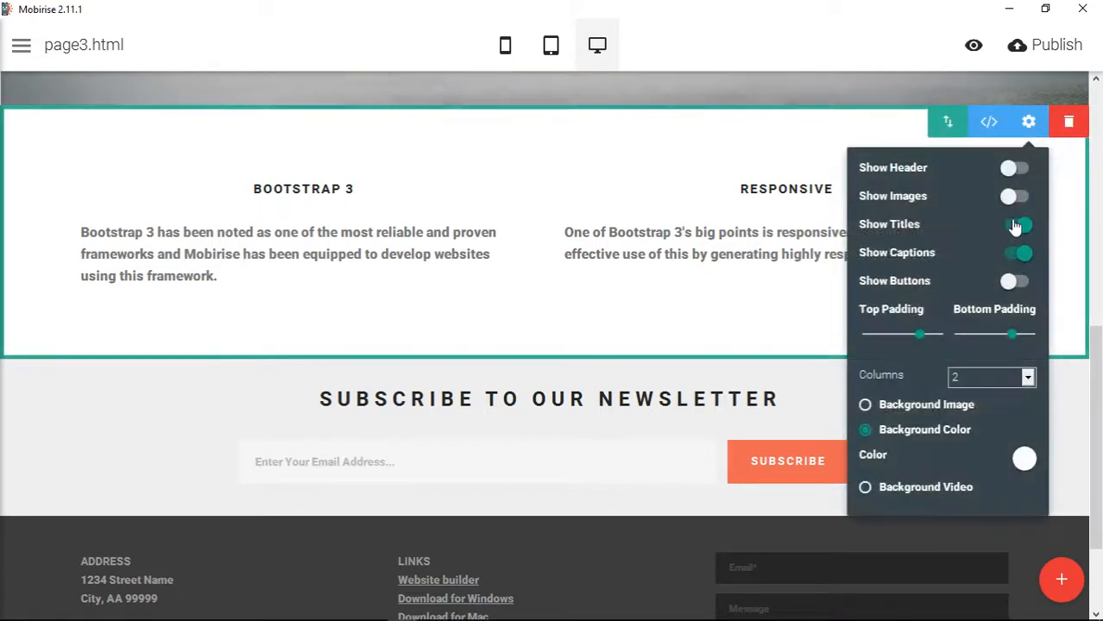
left_click(1023, 227)
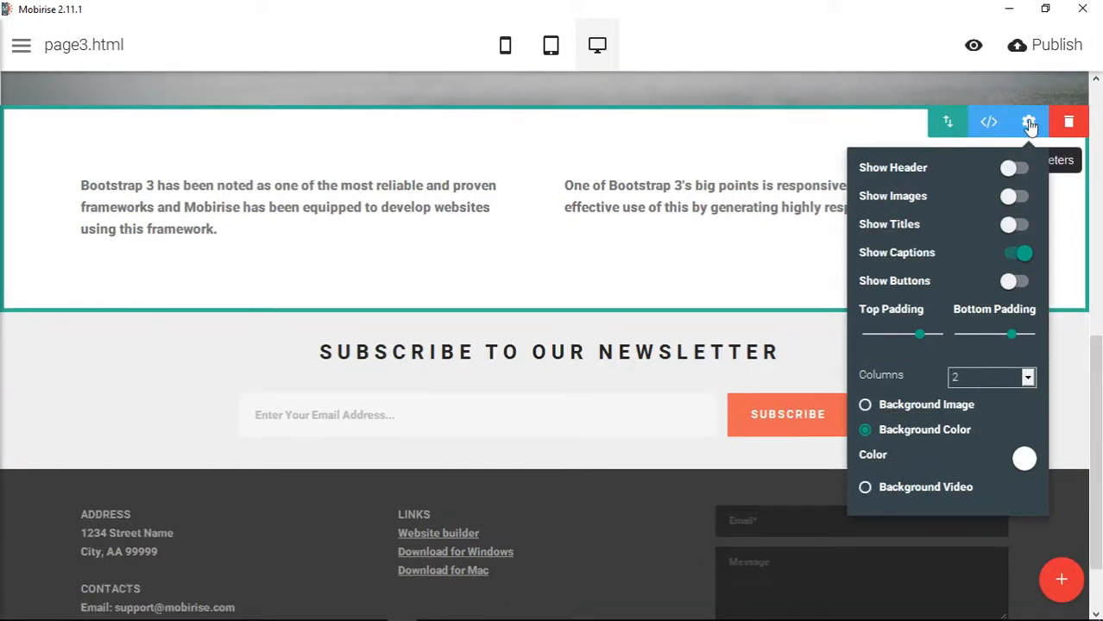
left_click(1029, 122)
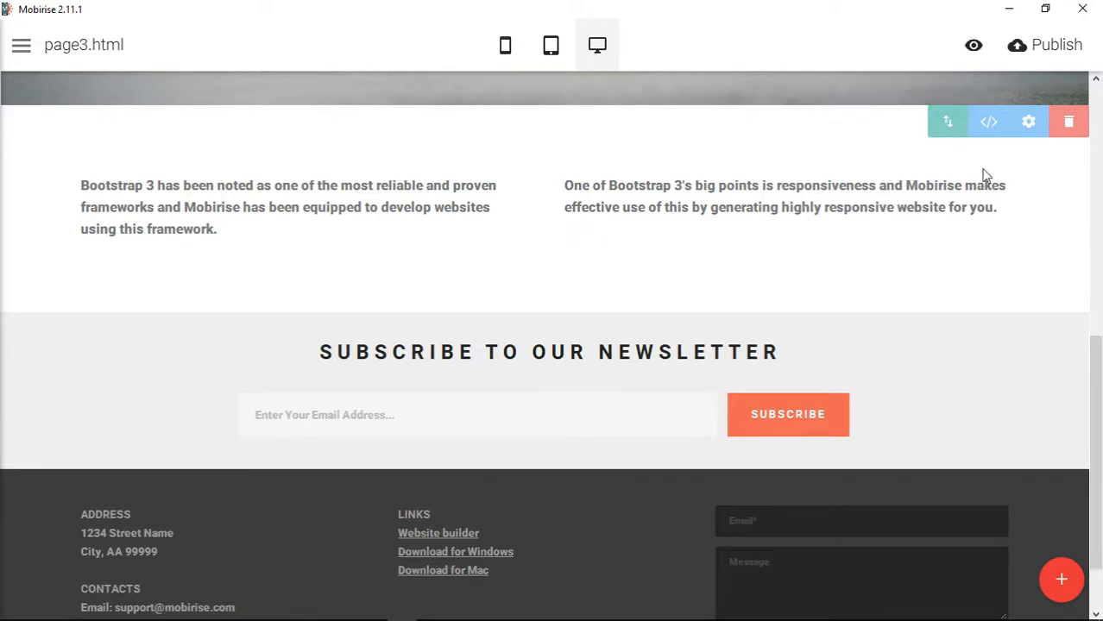
- Unlock the HTML editor for the two-column block and enlarge the HTML pane to show more code
left_click(990, 123)
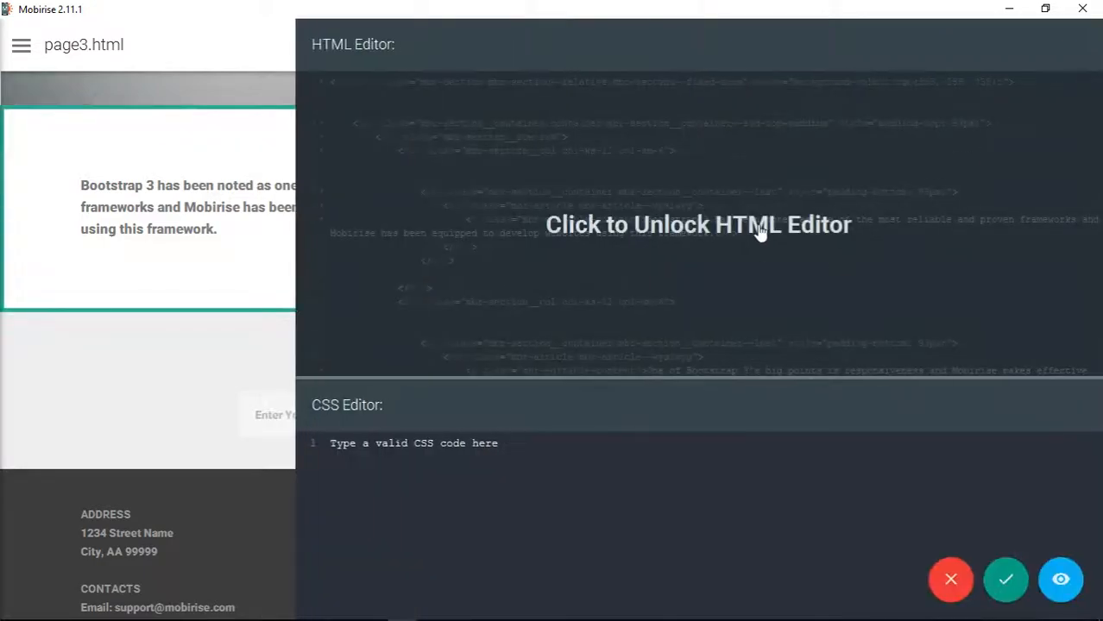
left_click(732, 271)
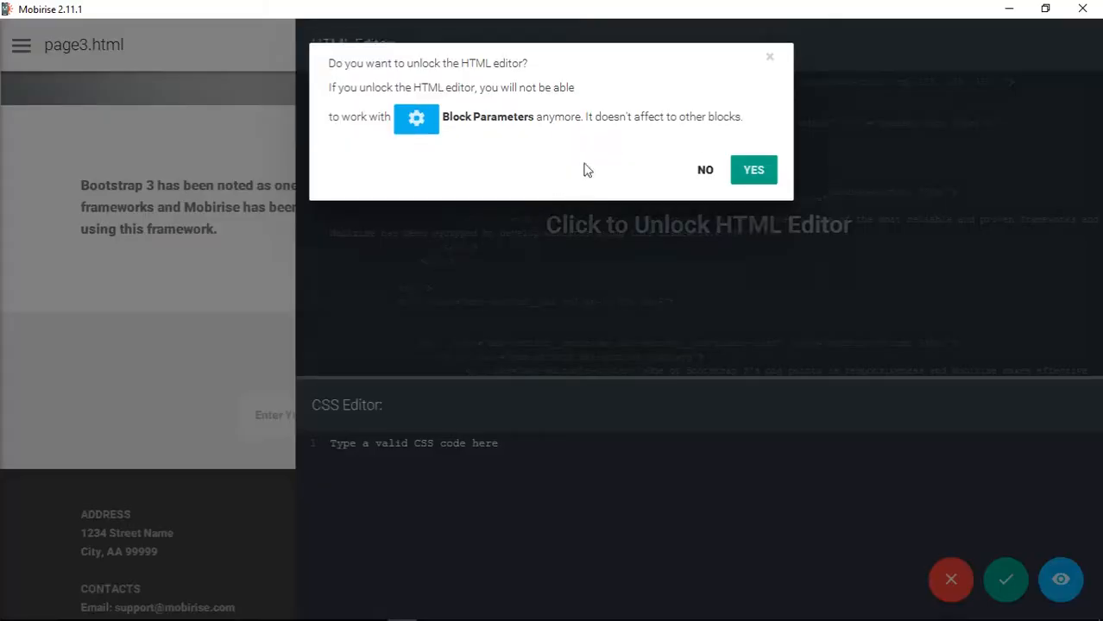
left_click(774, 172)
scroll(585, 301, "up", 5)
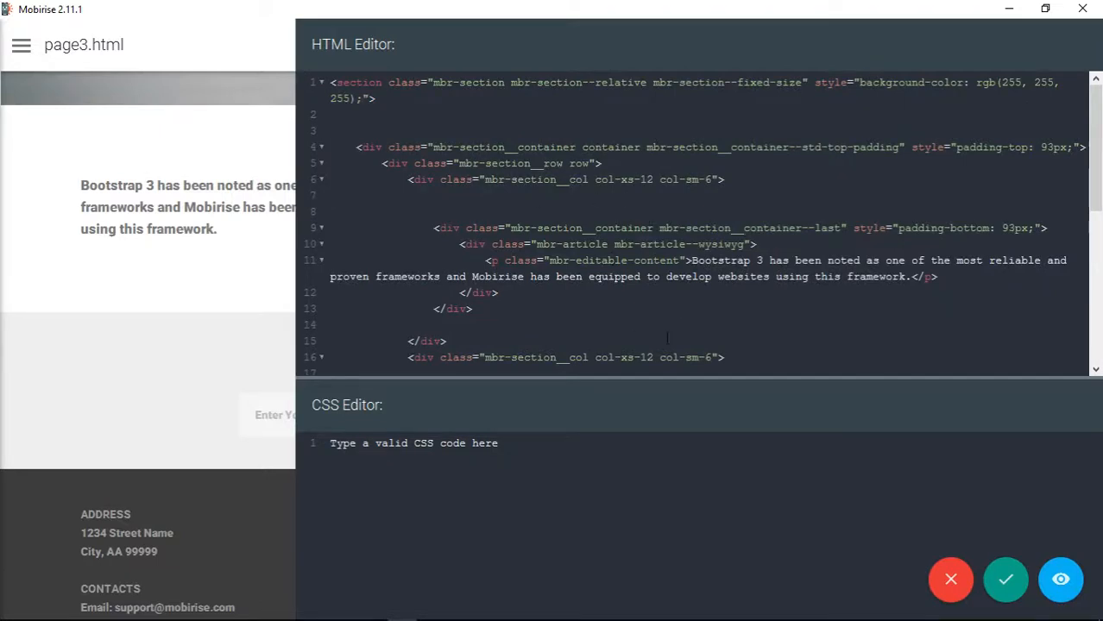
scroll(537, 319, "down", 3)
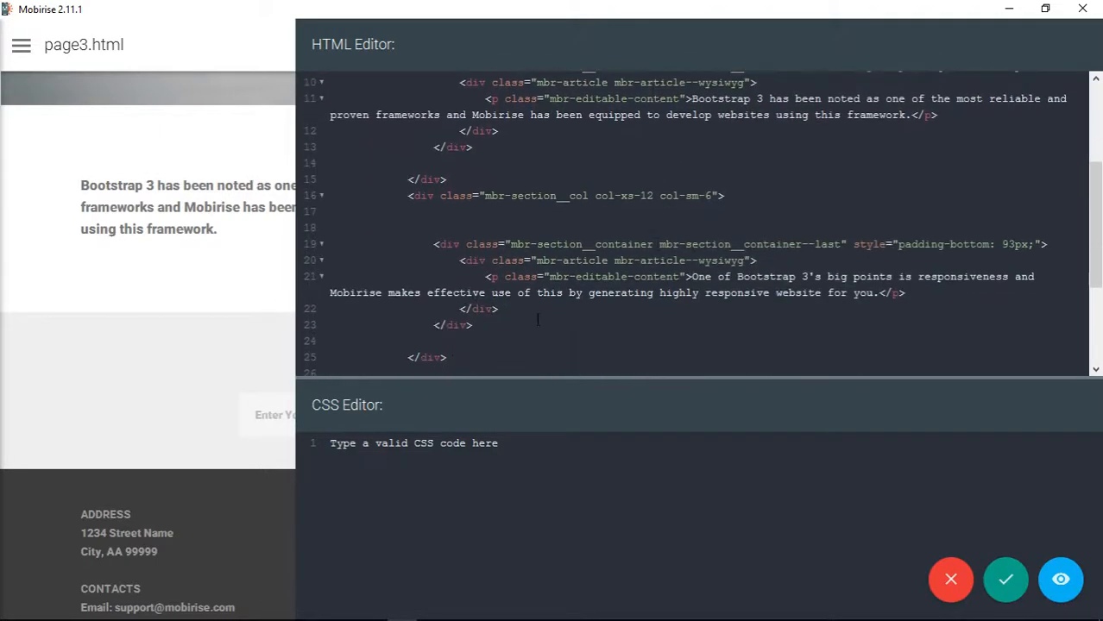
left_click_drag(682, 377, 682, 485)
scroll(693, 260, "up", 3)
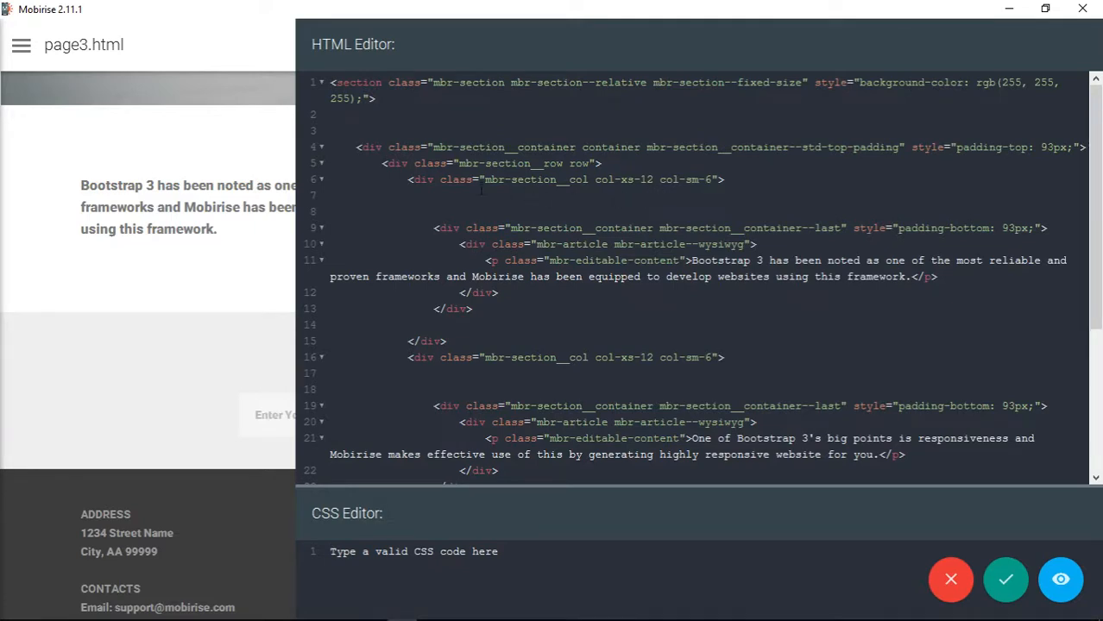
- Examine the two column divs in the HTML and their col-xs-12 and col-sm-6 classes
left_click_drag(404, 179, 542, 334)
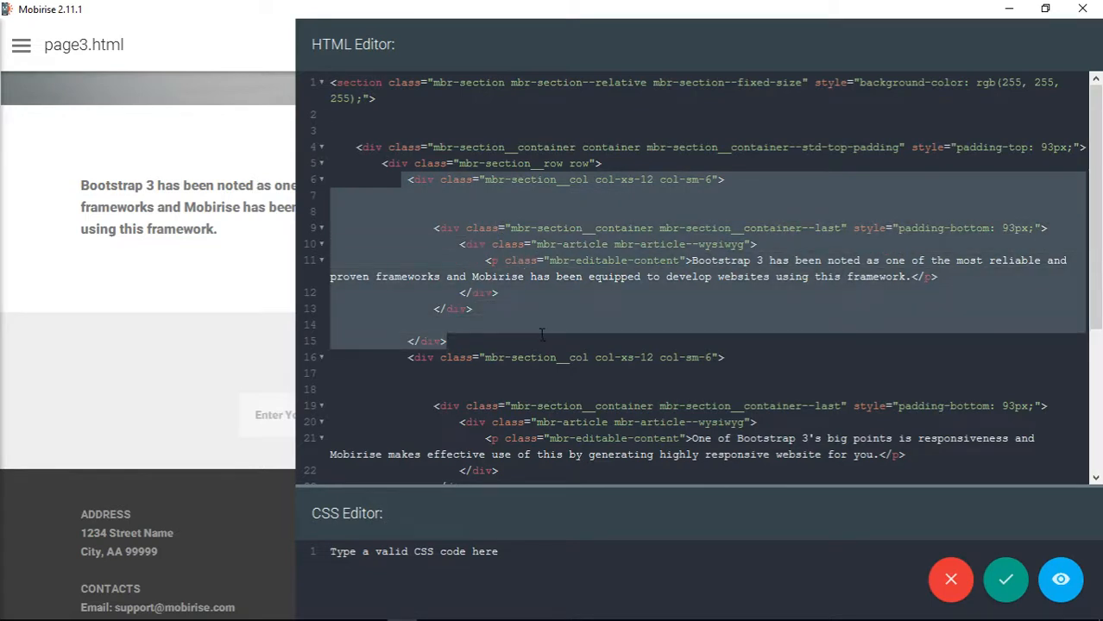
left_click(621, 179)
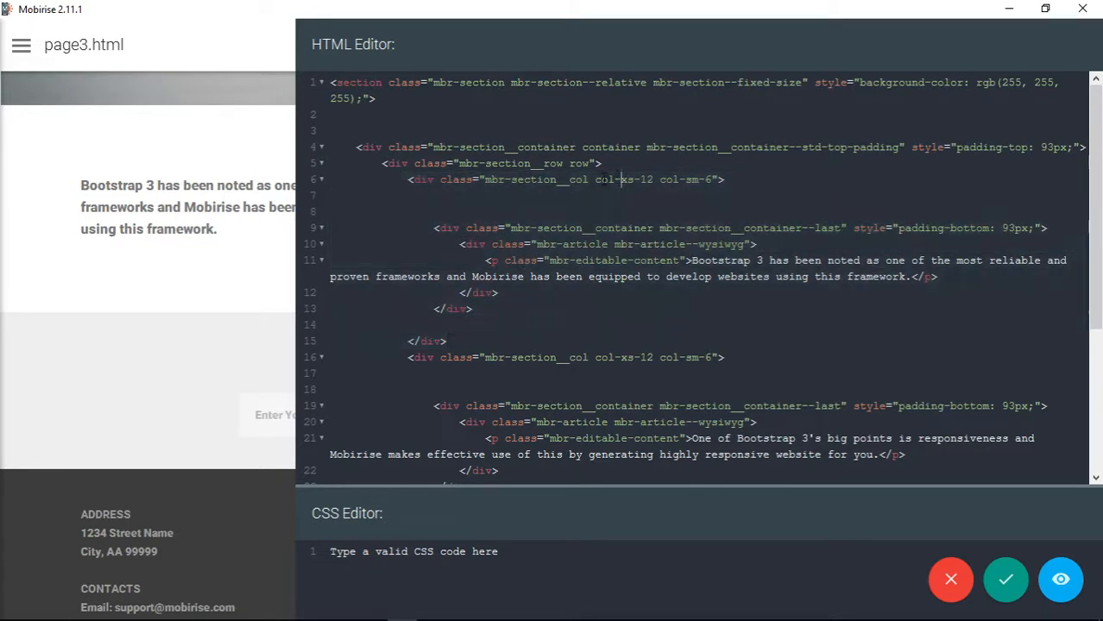
left_click_drag(620, 180, 644, 183)
left_click_drag(686, 180, 699, 182)
left_click(708, 180)
scroll(625, 191, "down", 3)
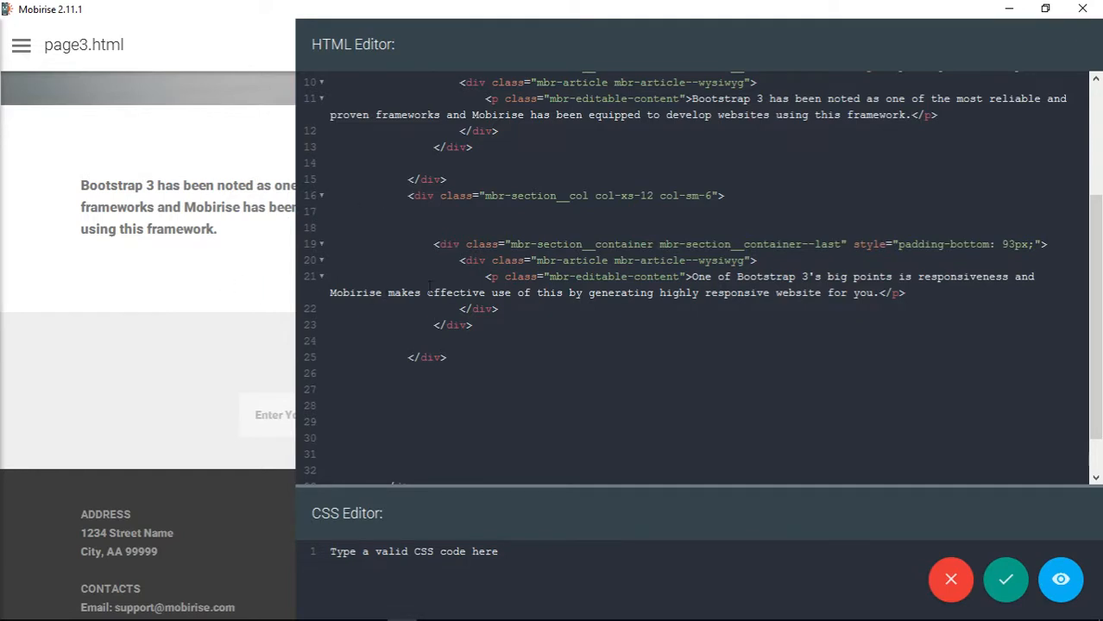
scroll(795, 289, "up", 4)
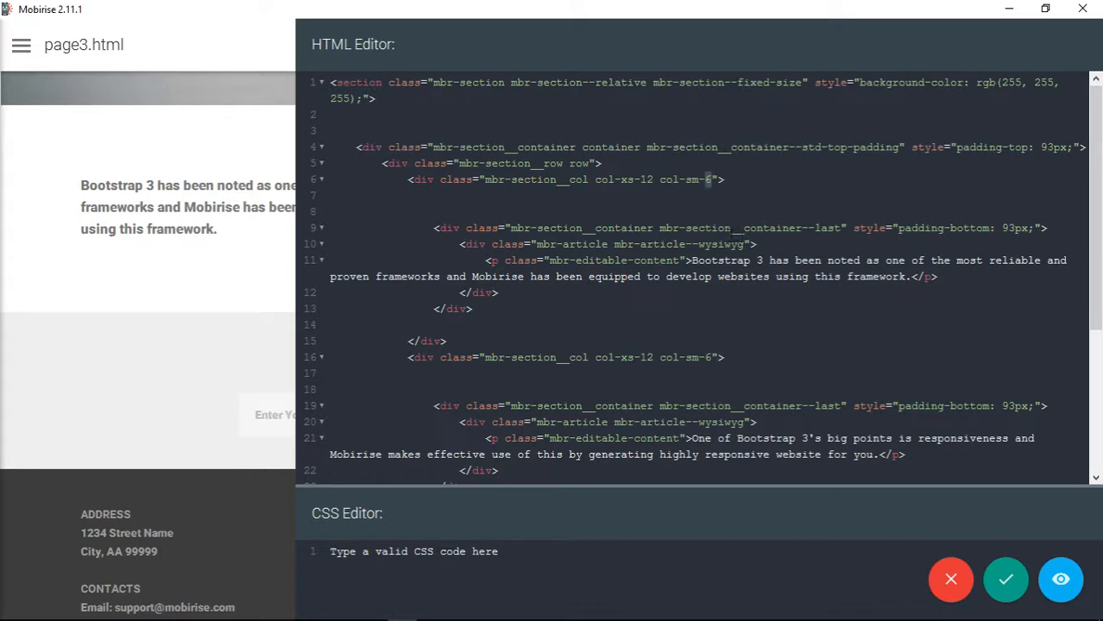
- Change the first column's class to col-sm-4, widen the second column to fill the rest of the row, and apply the code
double_click(707, 179)
type("4")
double_click(709, 357)
left_click(1007, 580)
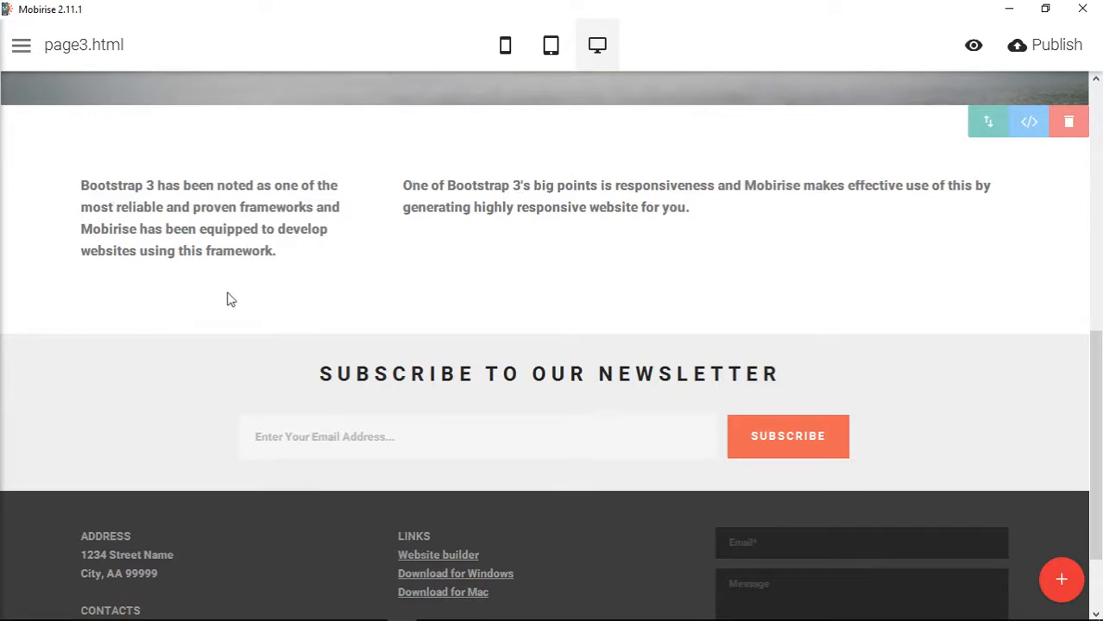
scroll(640, 335, "up", 2)
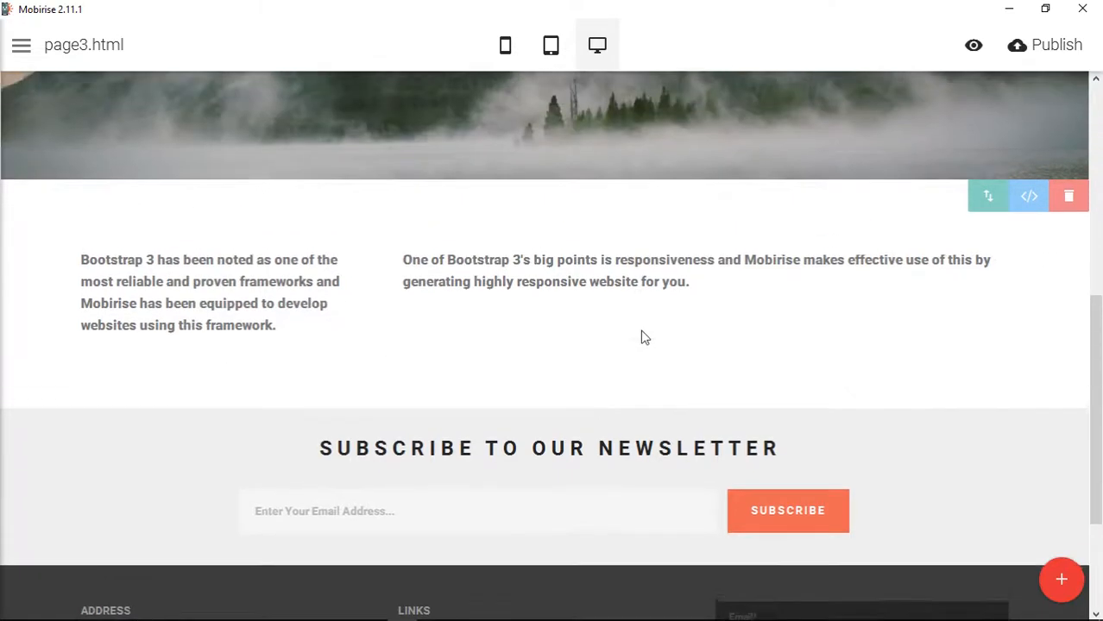
scroll(753, 364, "down", 2)
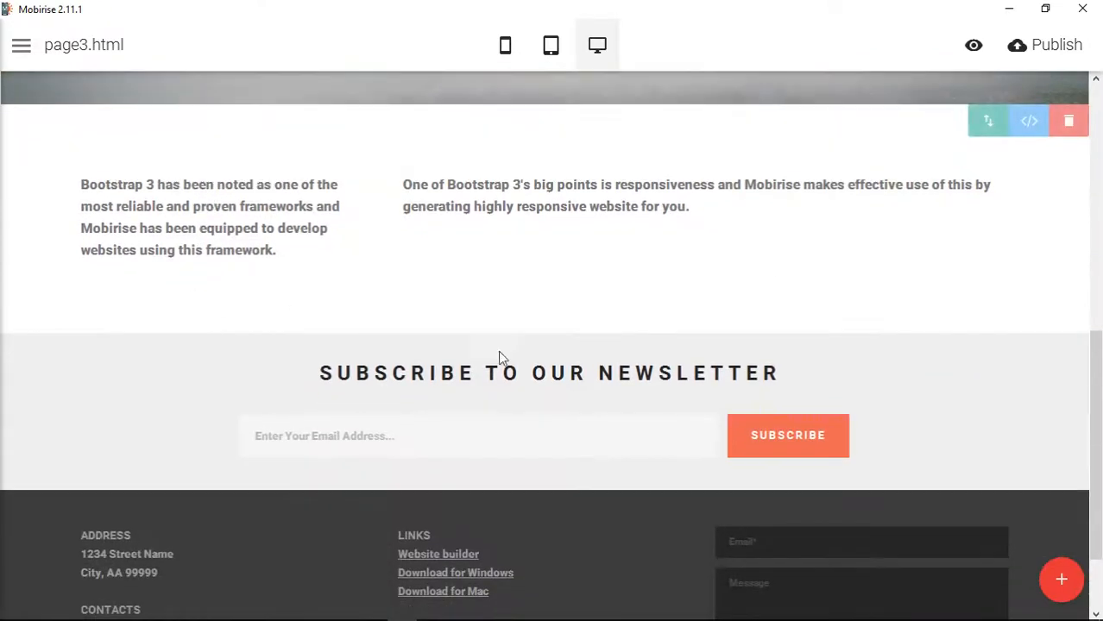
- Switch to the Bootstrap CSS page in Chrome and examine the grid system's options table and stacked-to-horizontal example
mouse_move(440, 610)
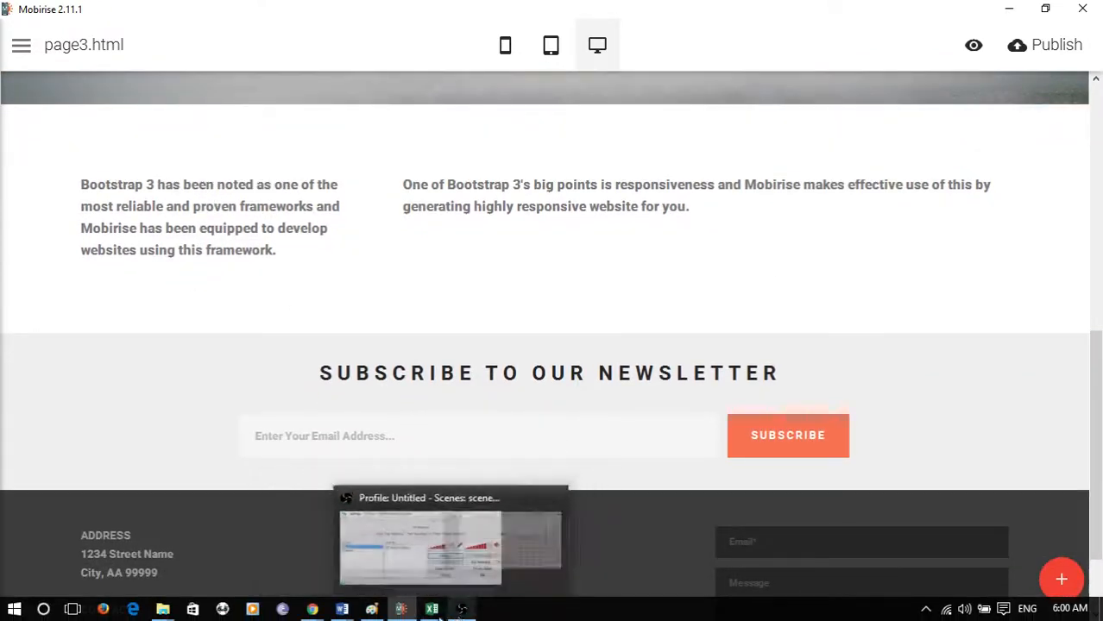
mouse_move(313, 609)
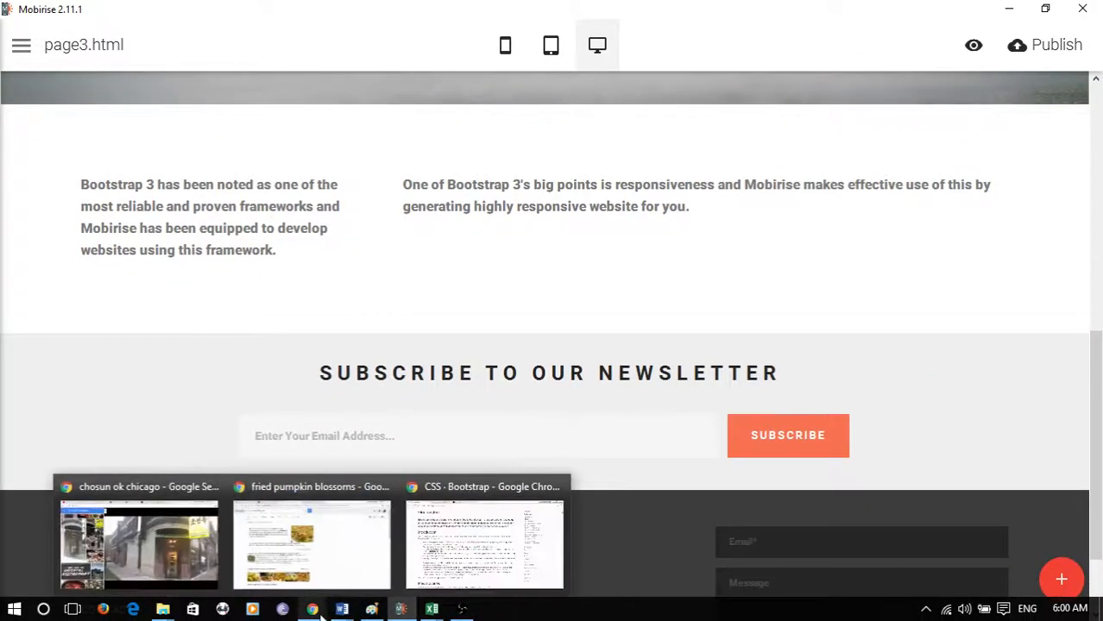
left_click(476, 553)
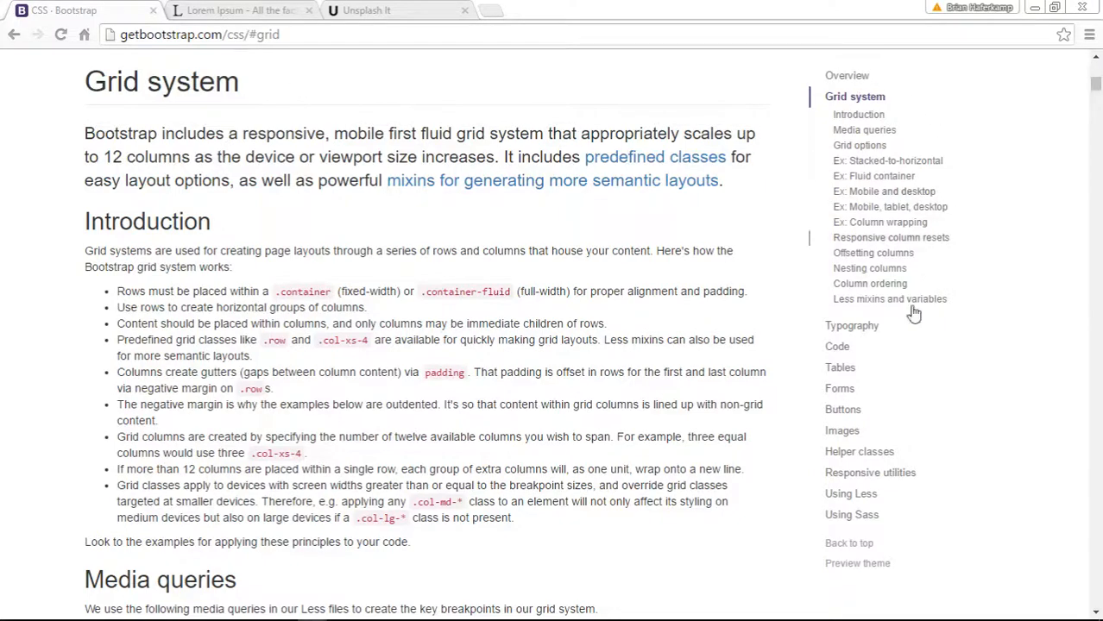
scroll(688, 358, "up", 3)
scroll(690, 358, "down", 3)
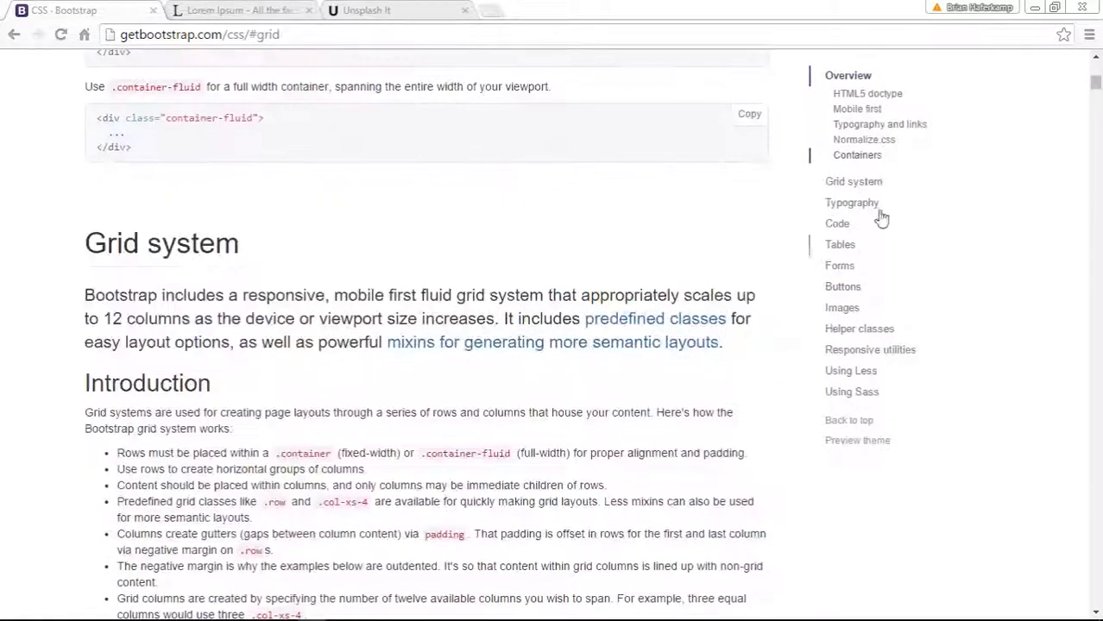
scroll(795, 341, "down", 14)
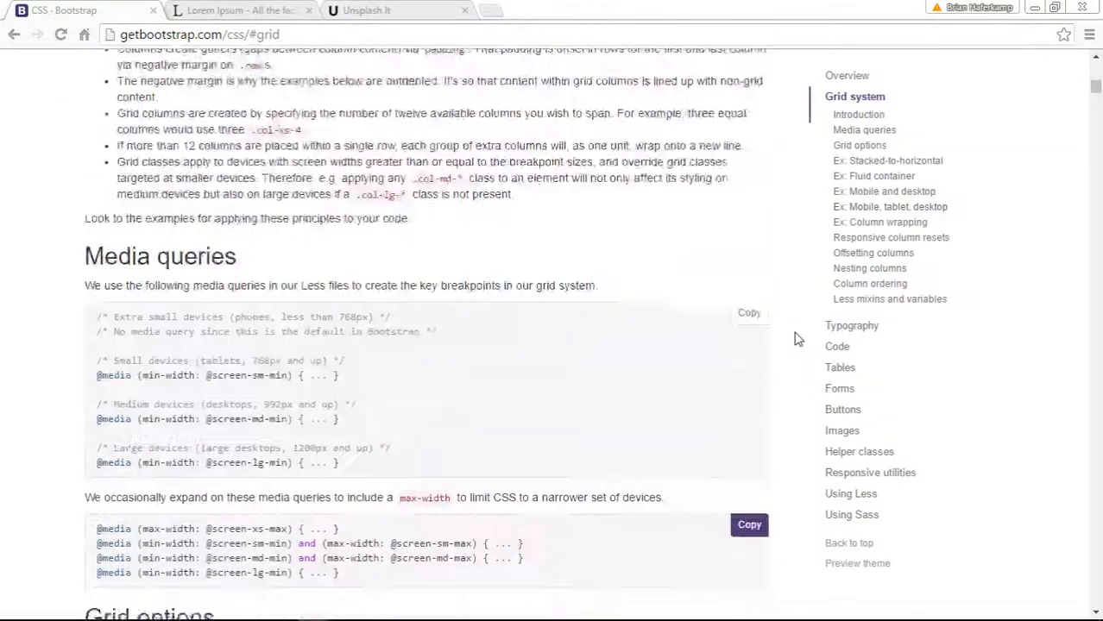
scroll(796, 341, "down", 5)
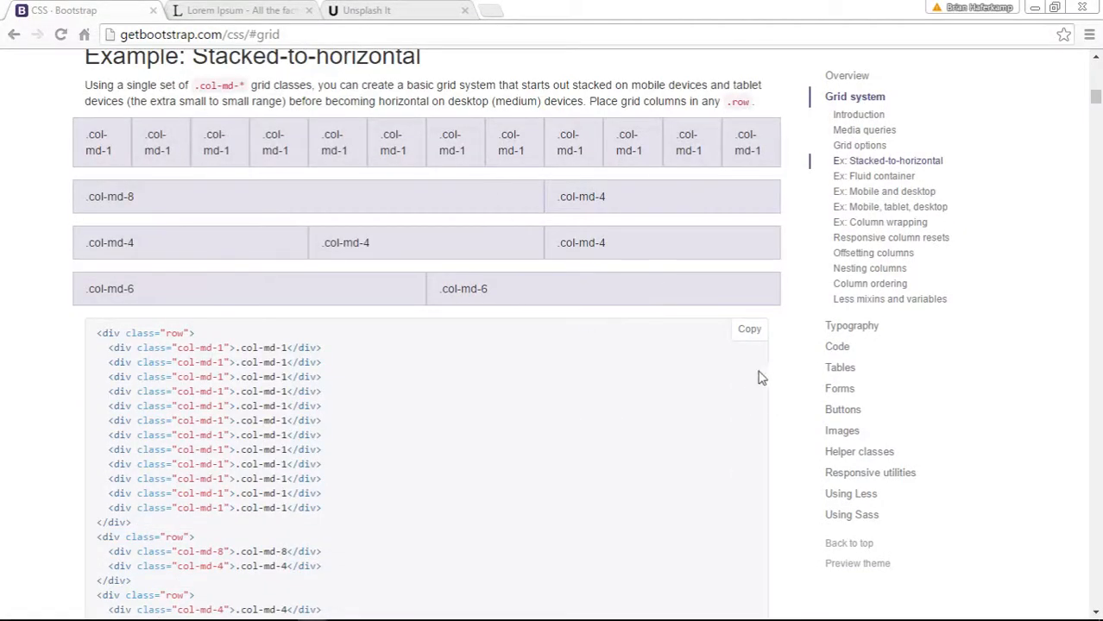
scroll(765, 377, "up", 5)
scroll(764, 377, "up", 1)
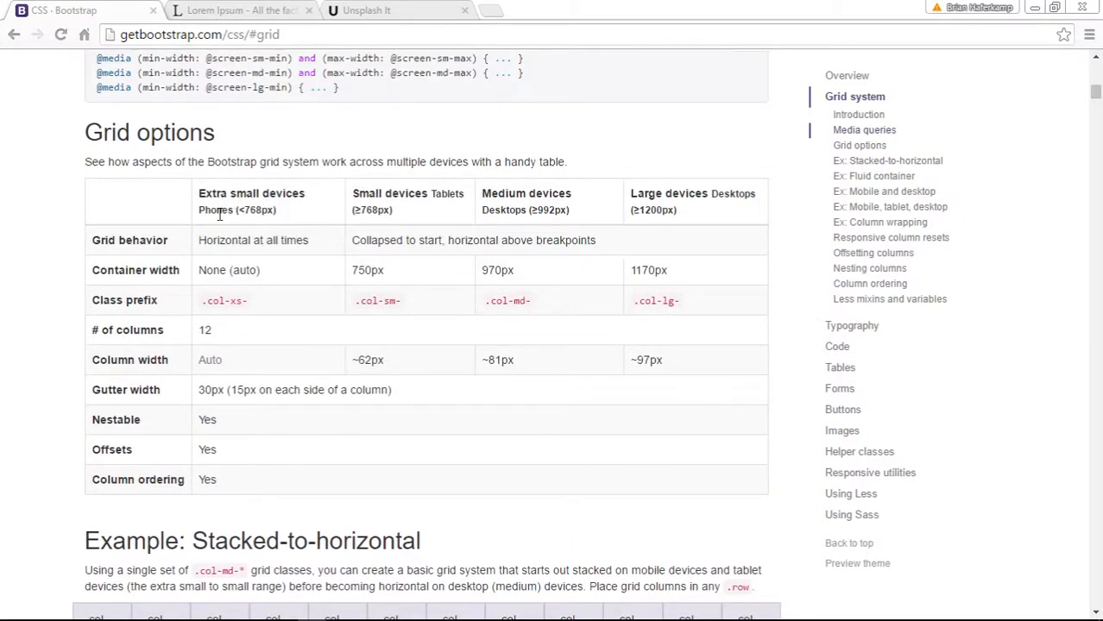
left_click_drag(204, 210, 312, 229)
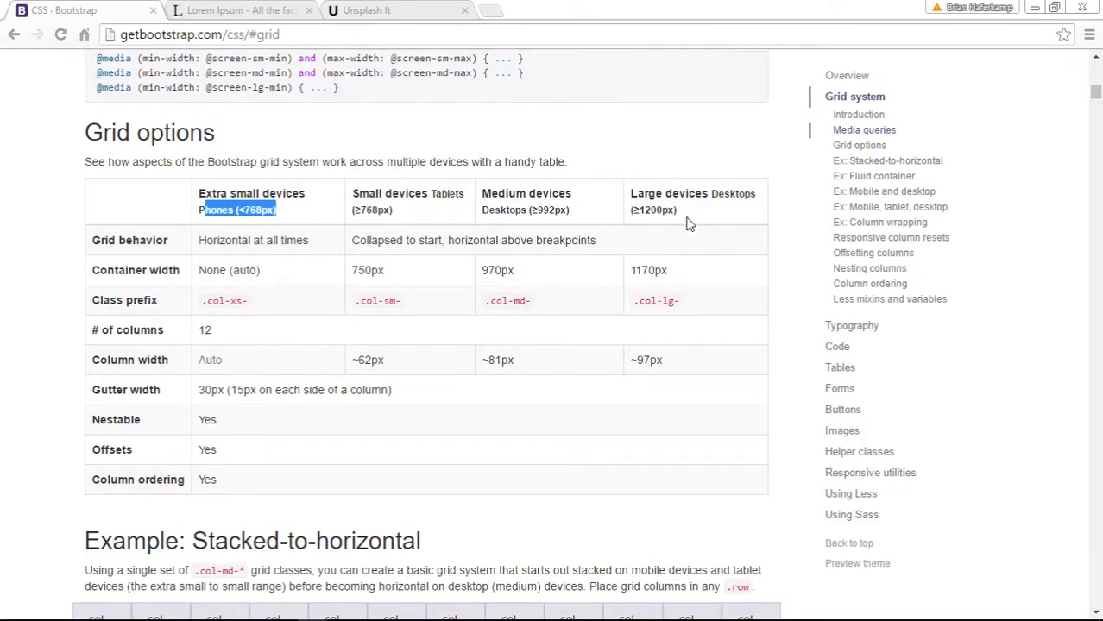
left_click(810, 286)
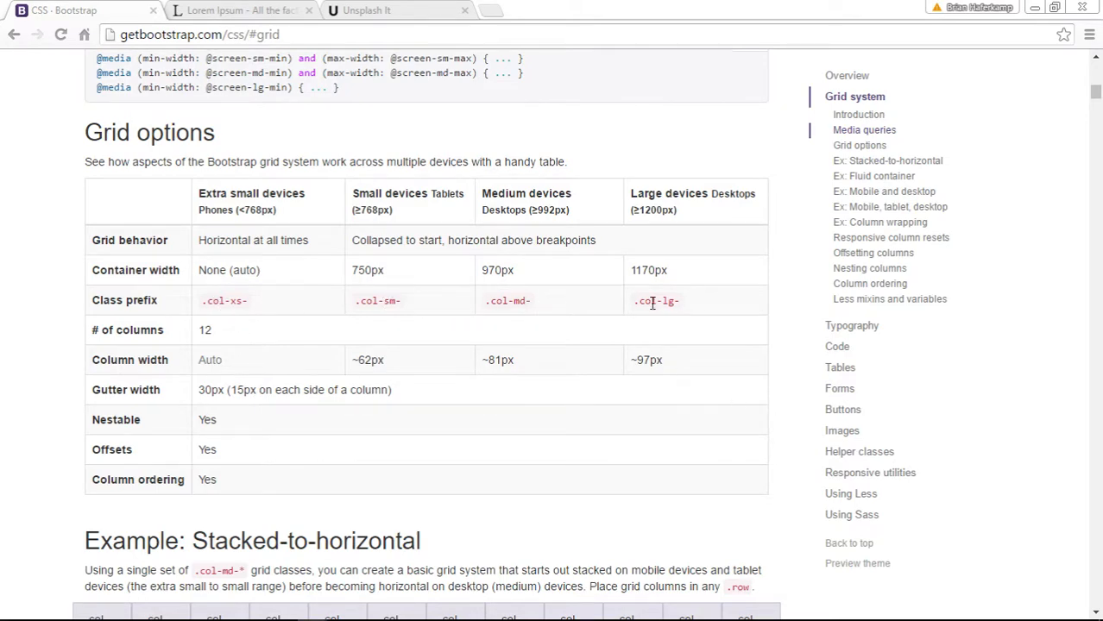
scroll(815, 444, "down", 5)
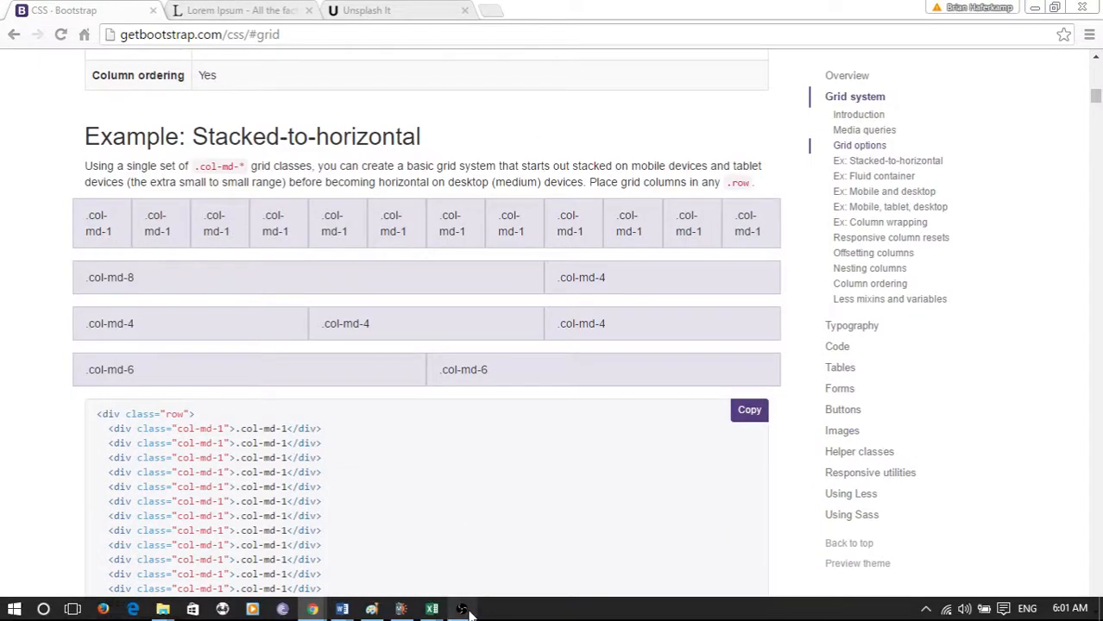
- Switch back to Mobirise and review the unequal two-column block on the page
left_click(462, 609)
left_click(462, 609)
left_click(402, 609)
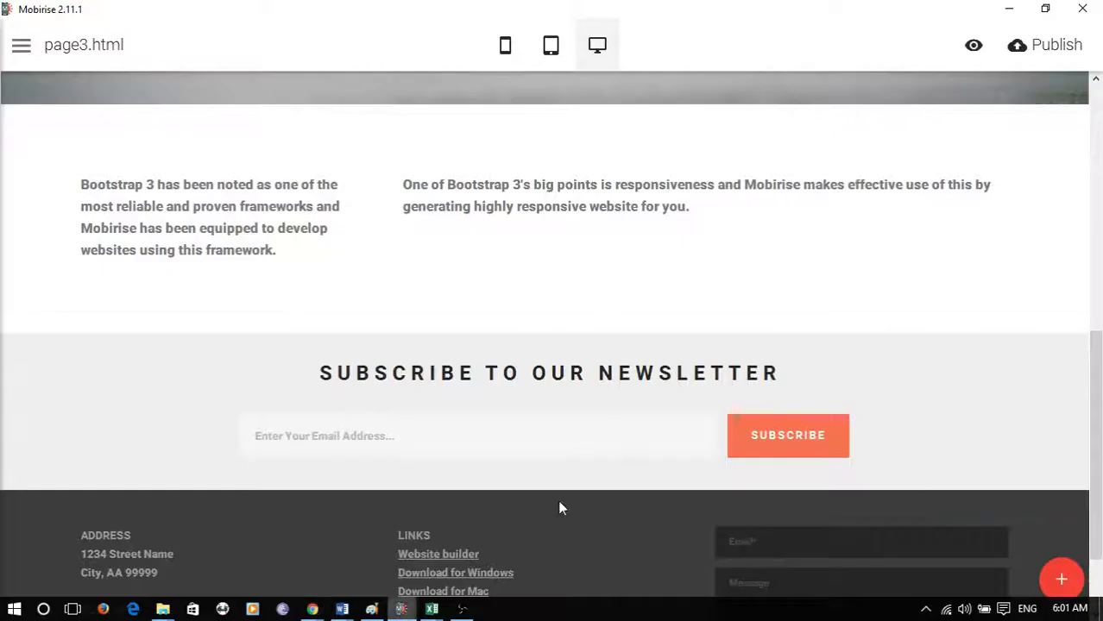
scroll(460, 271, "up", 2)
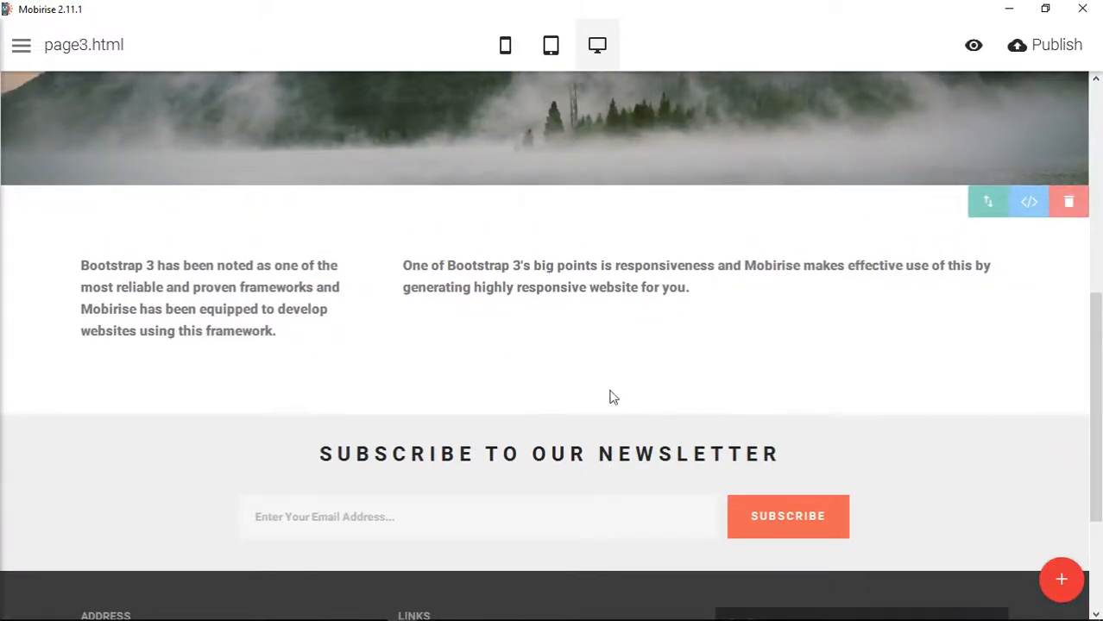
- Switch to the Lorem Ipsum page in Chrome and copy its first paragraph of placeholder text
mouse_move(424, 613)
mouse_move(316, 611)
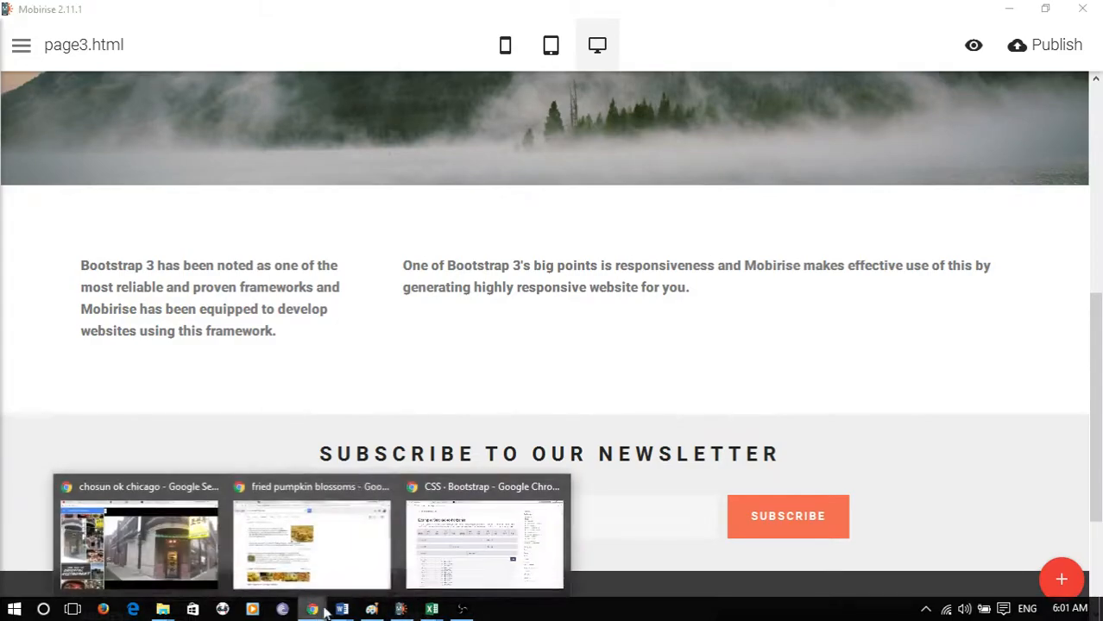
left_click(477, 518)
left_click(254, 17)
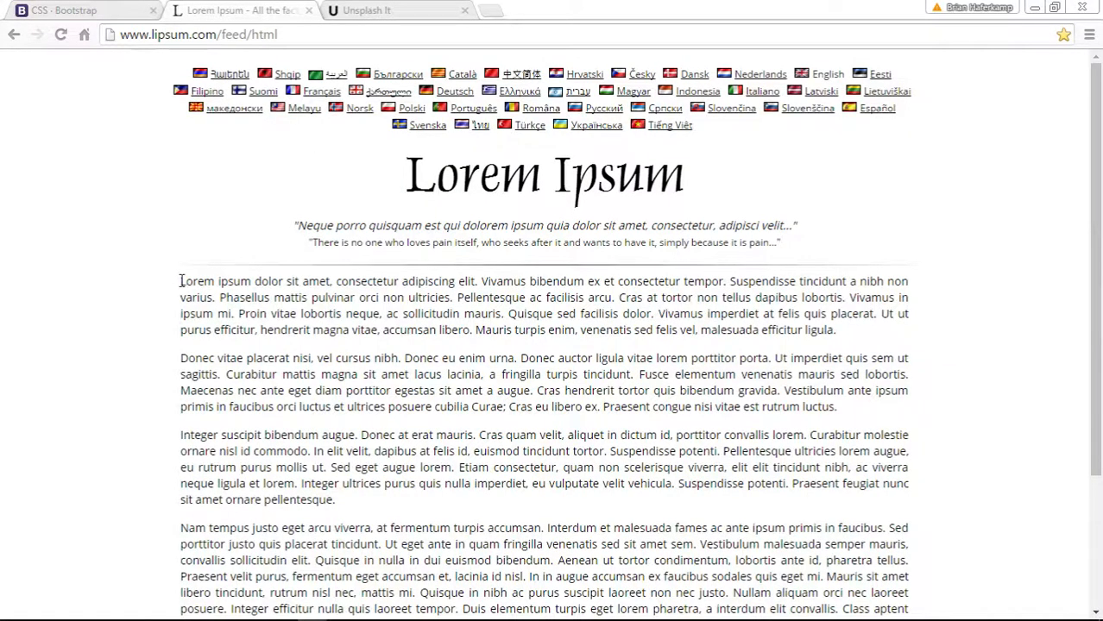
left_click_drag(183, 281, 889, 401)
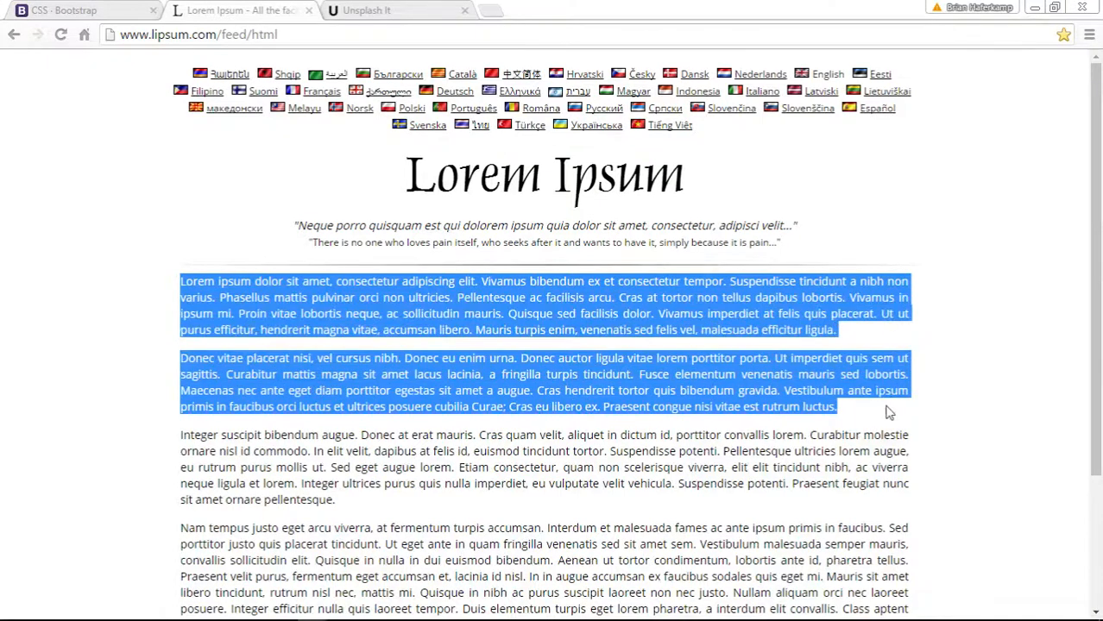
left_click(844, 339)
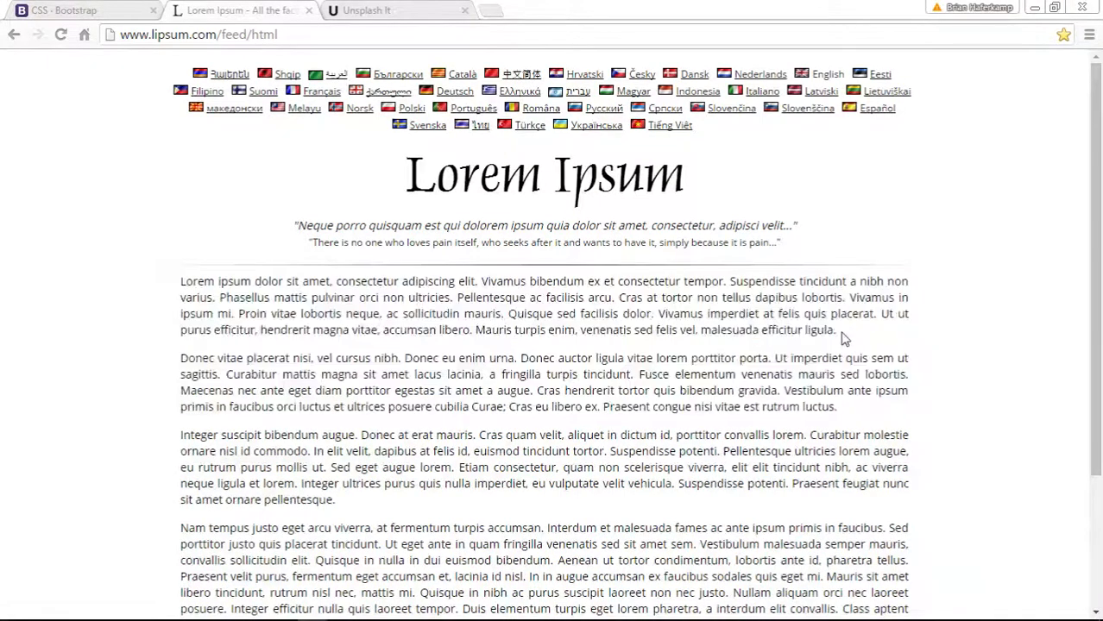
left_click_drag(838, 413, 174, 286)
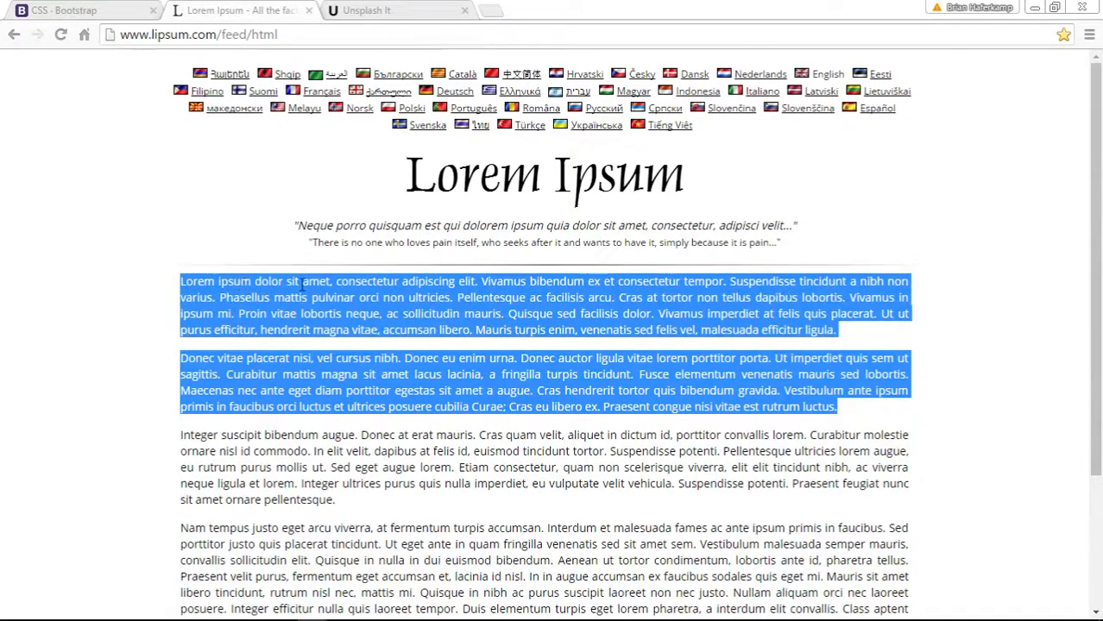
mouse_move(466, 619)
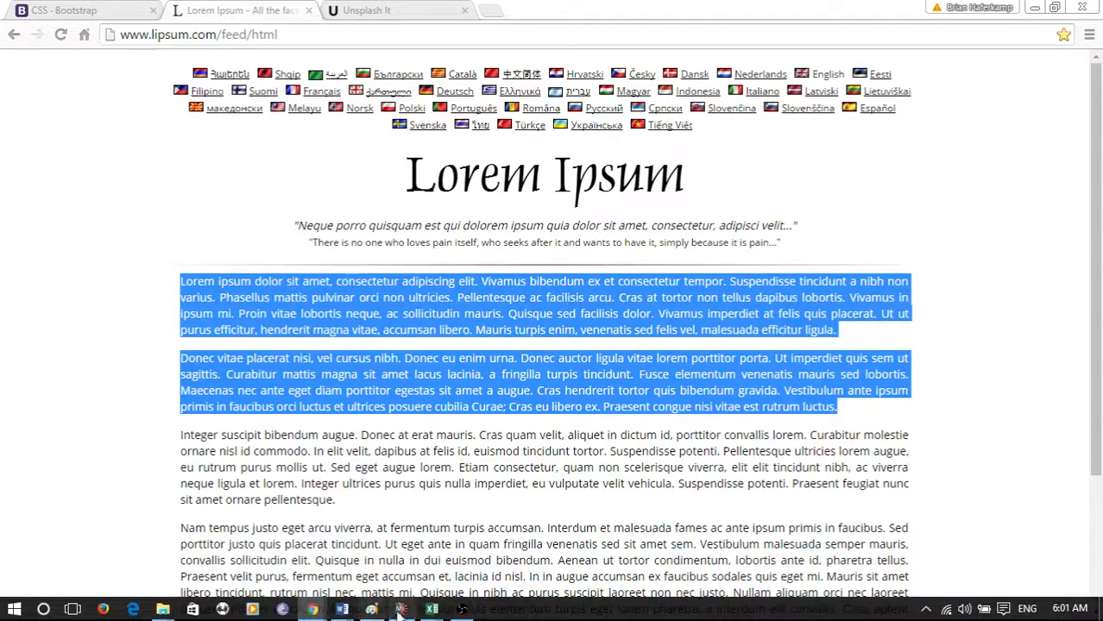
left_click_drag(851, 336, 182, 285)
key("ctrl+c")
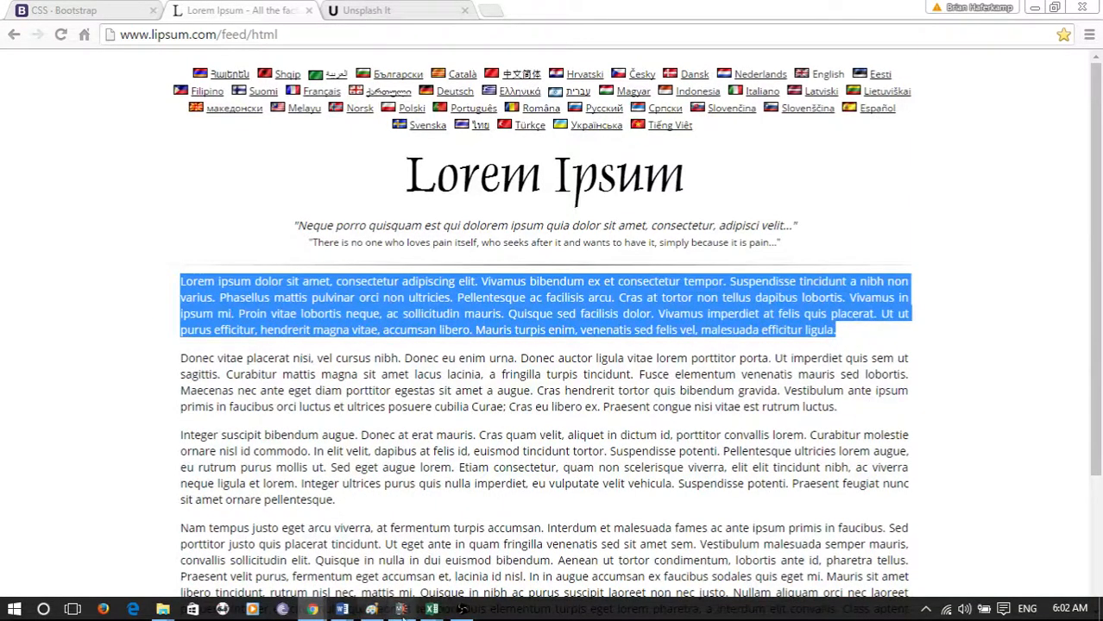
- Switch back to Mobirise and replace the first column's text with two copies of the lorem ipsum paragraph, separated by a line break
left_click(401, 615)
left_click_drag(82, 264, 285, 331)
key("ctrl+v")
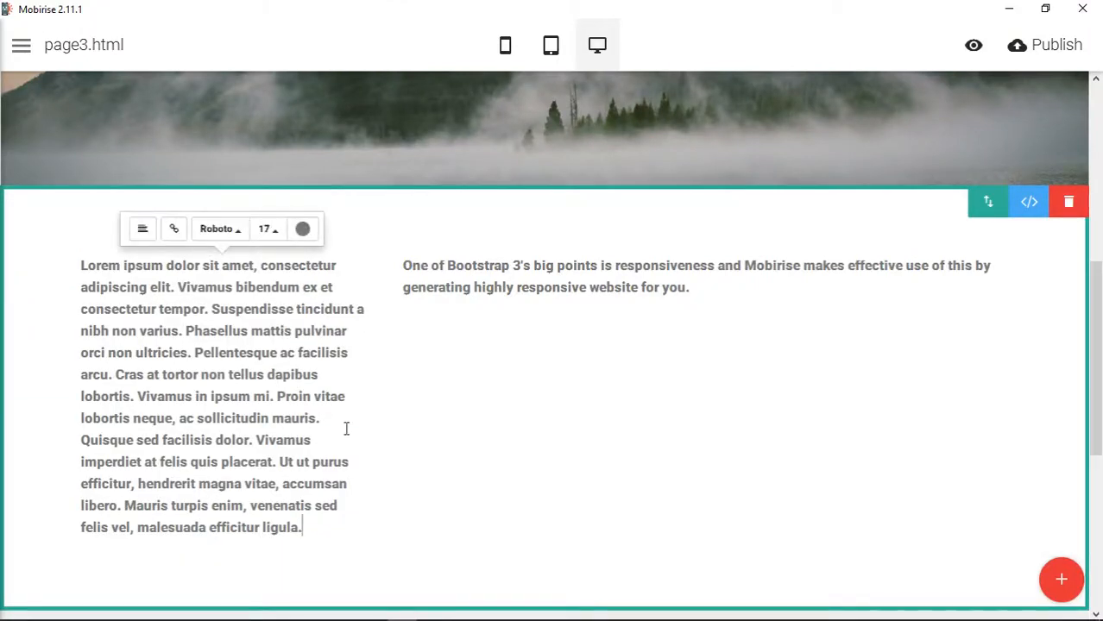
key("Return")
key("Return")
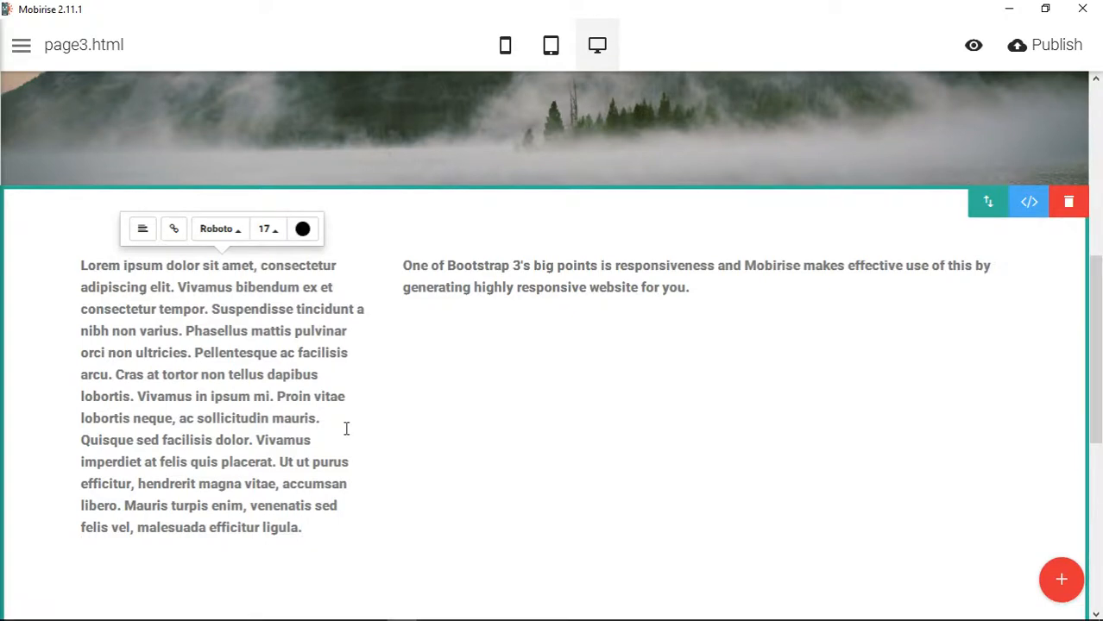
key("ctrl+v")
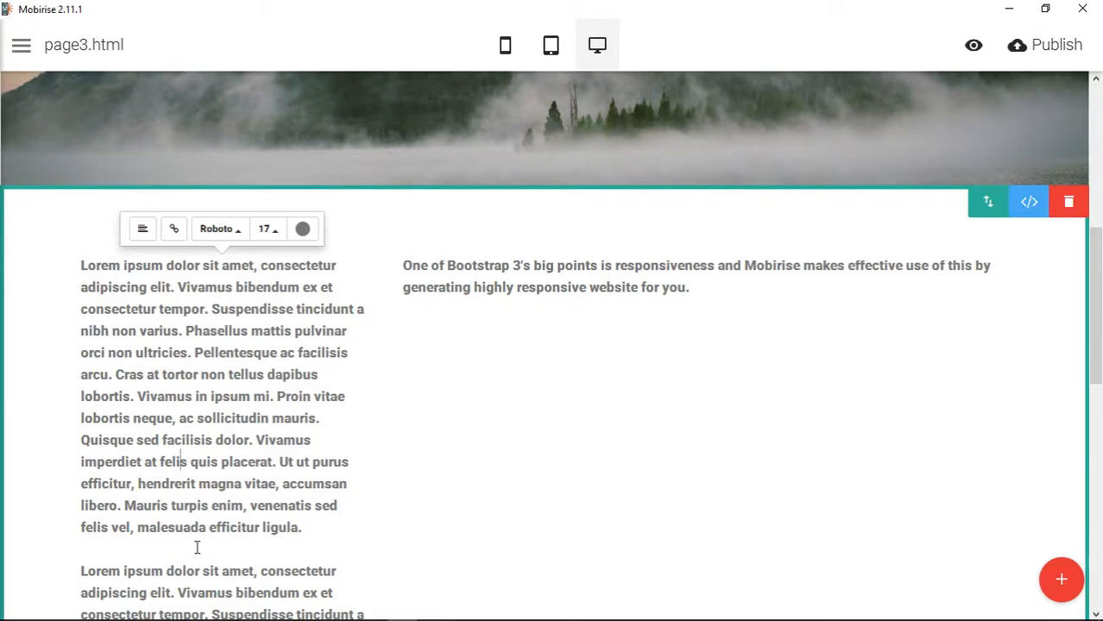
- Try the Lato font on the first column's text and set it back to Roboto
left_click_drag(137, 396, 204, 418)
left_click(214, 462)
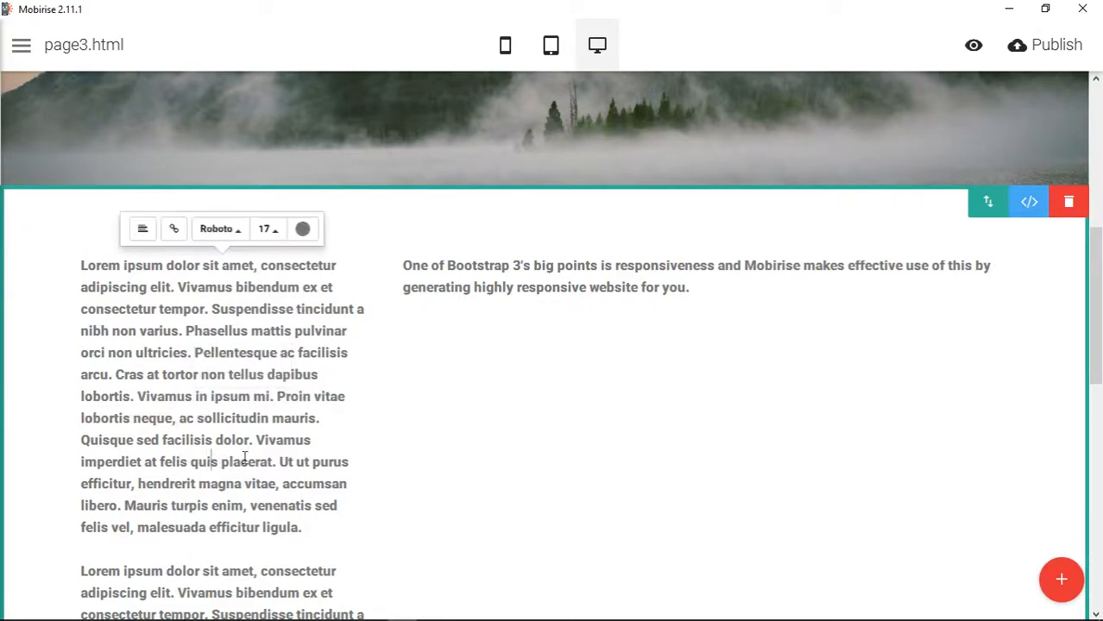
left_click(220, 232)
left_click(235, 112)
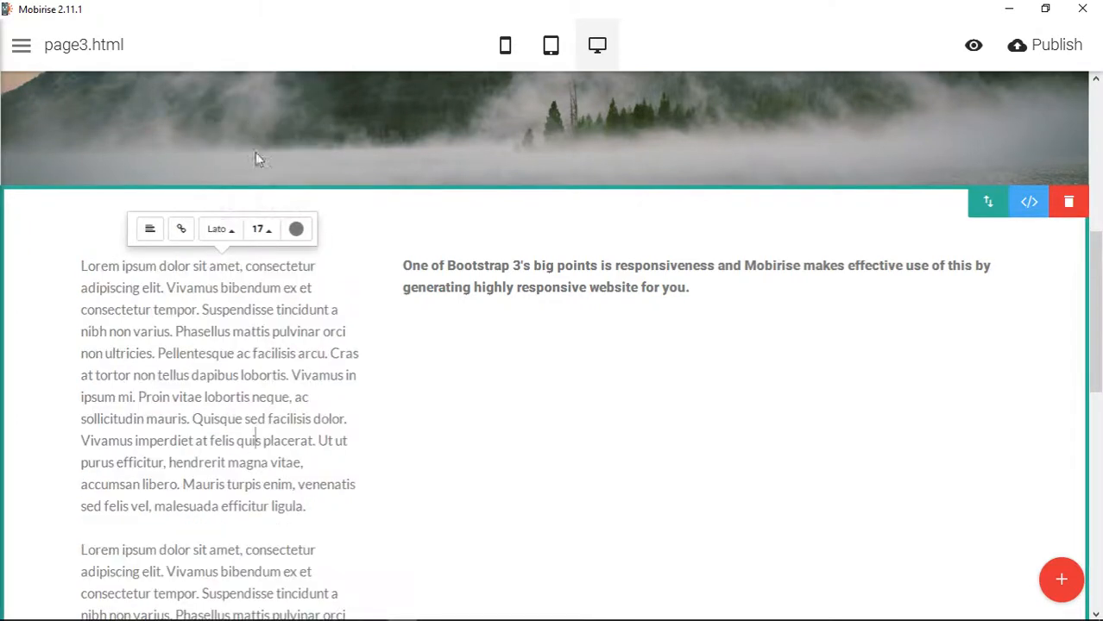
left_click(220, 230)
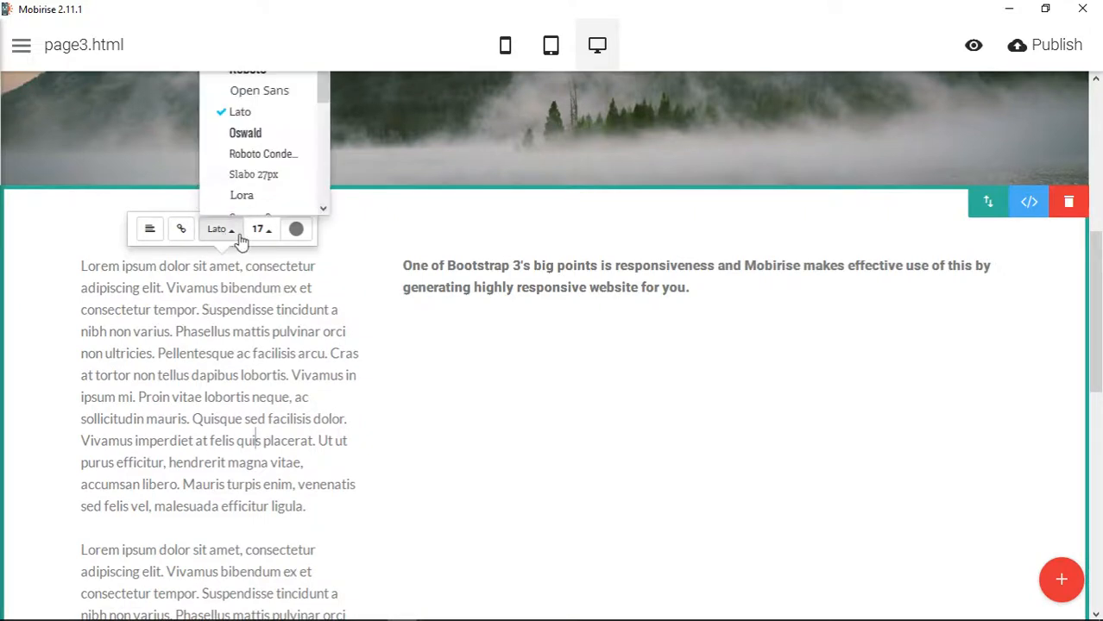
left_click(250, 74)
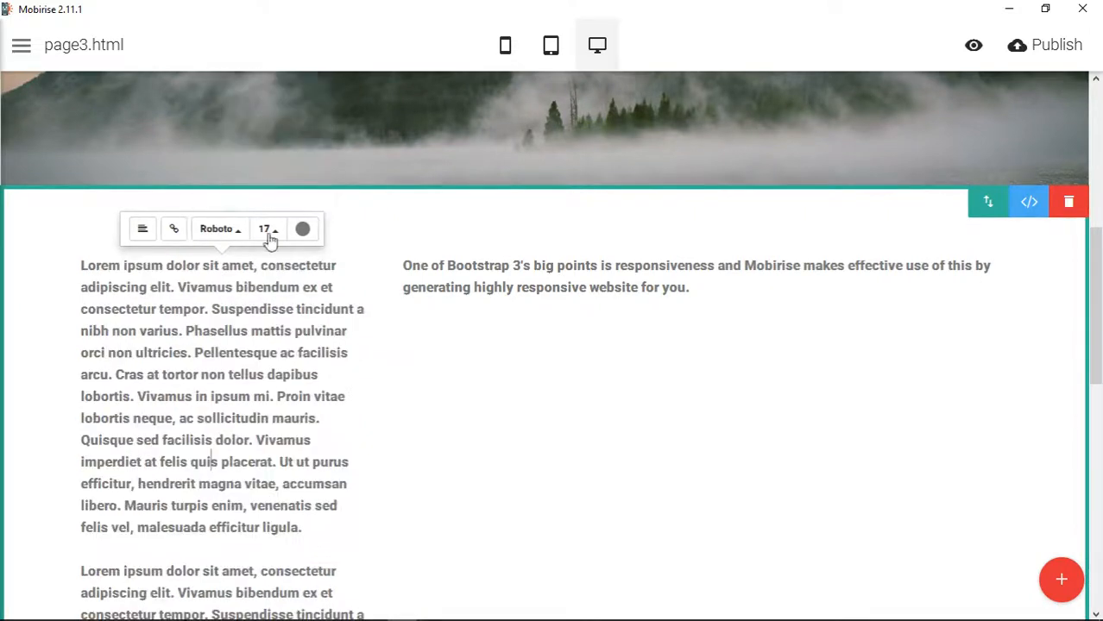
left_click(525, 337)
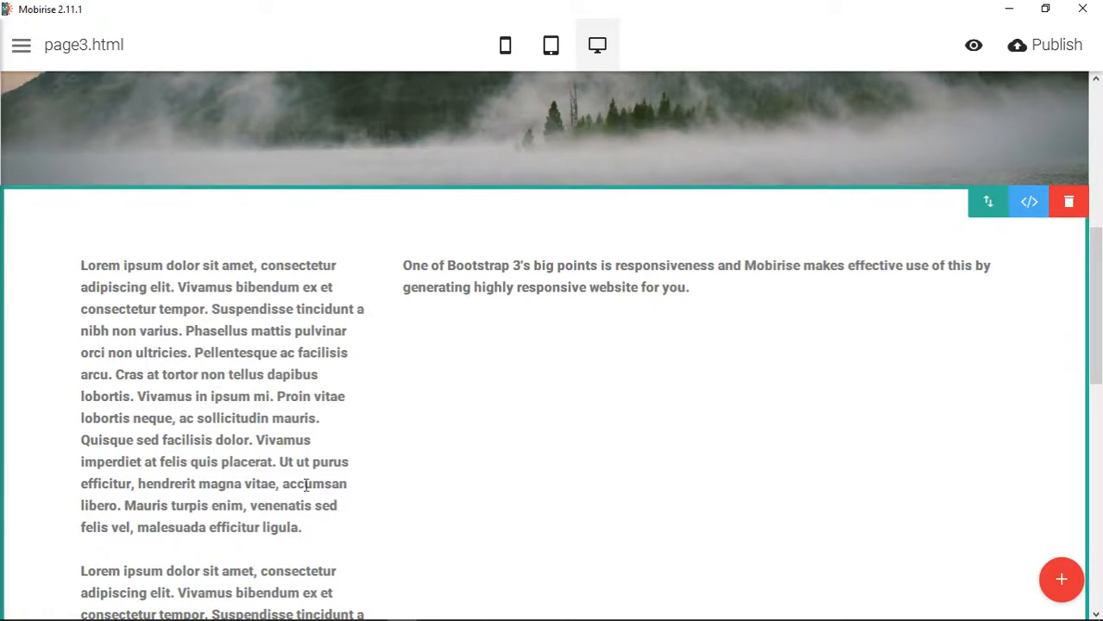
- Add the heading line "INSIDE THIS ISSUE" below the last paragraph of the first column
scroll(306, 485, "down", 4)
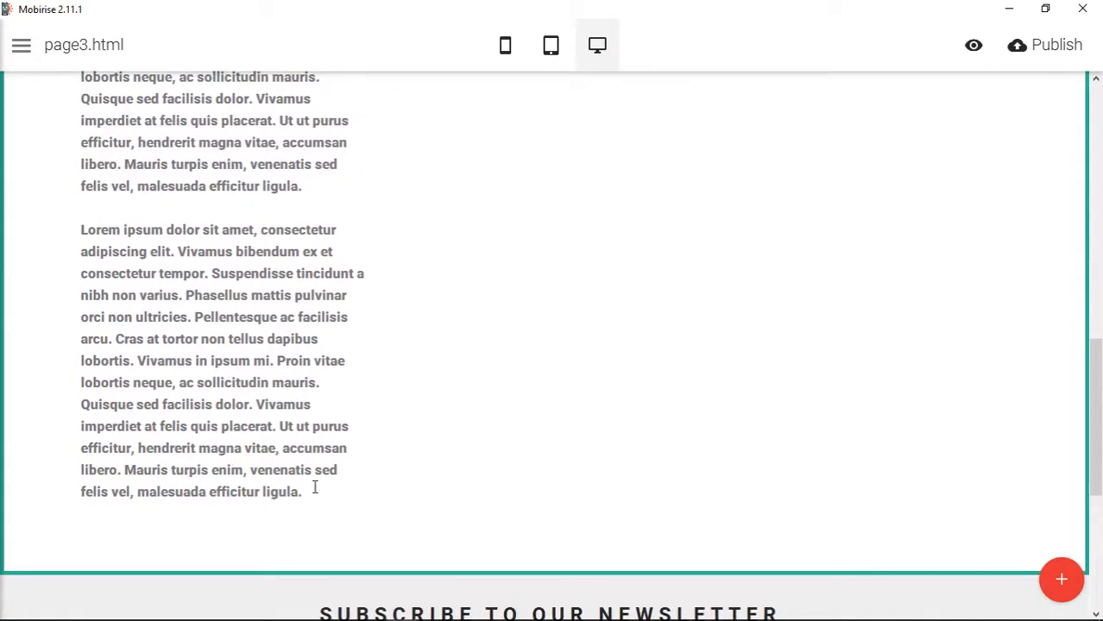
left_click(314, 489)
key("Return")
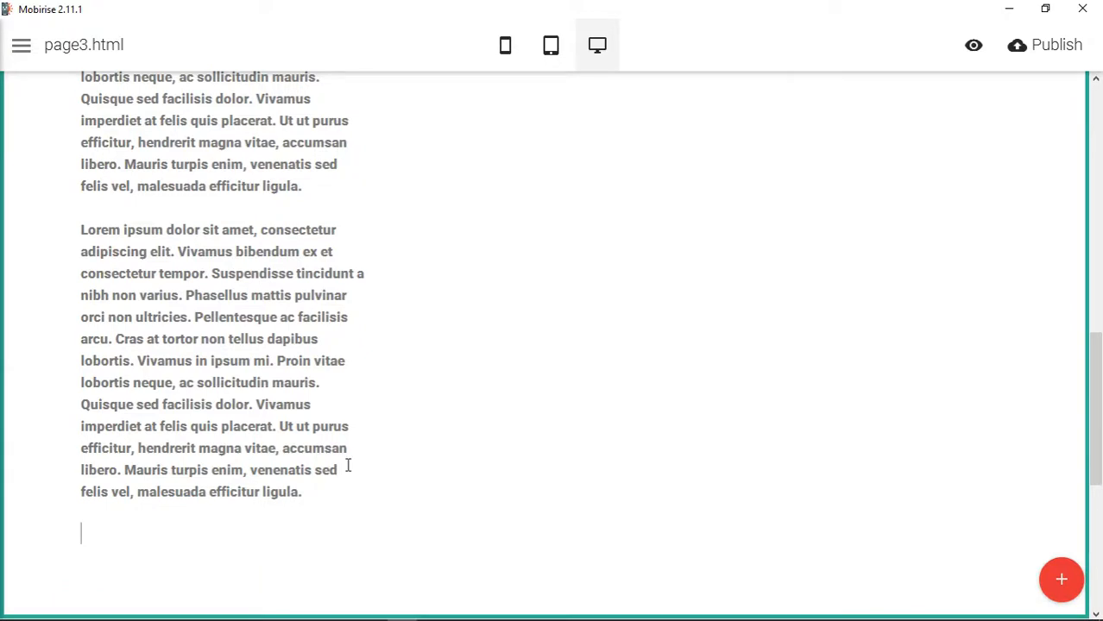
type("INSIDE THIS ISSUE")
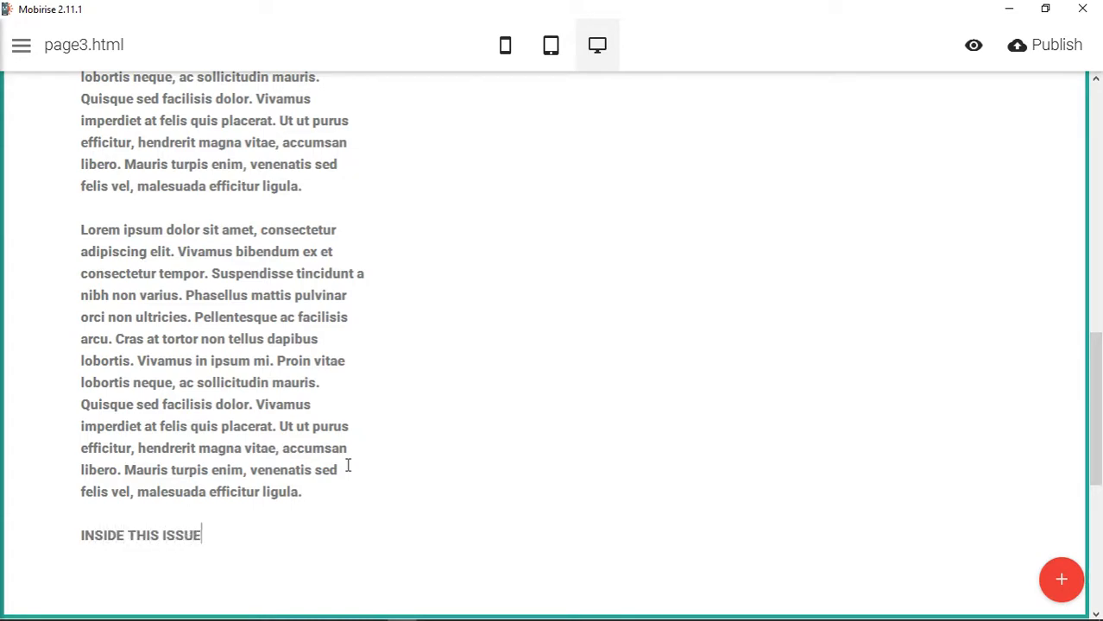
- Add the line "Some link here" below the INSIDE THIS ISSUE heading
key("Return")
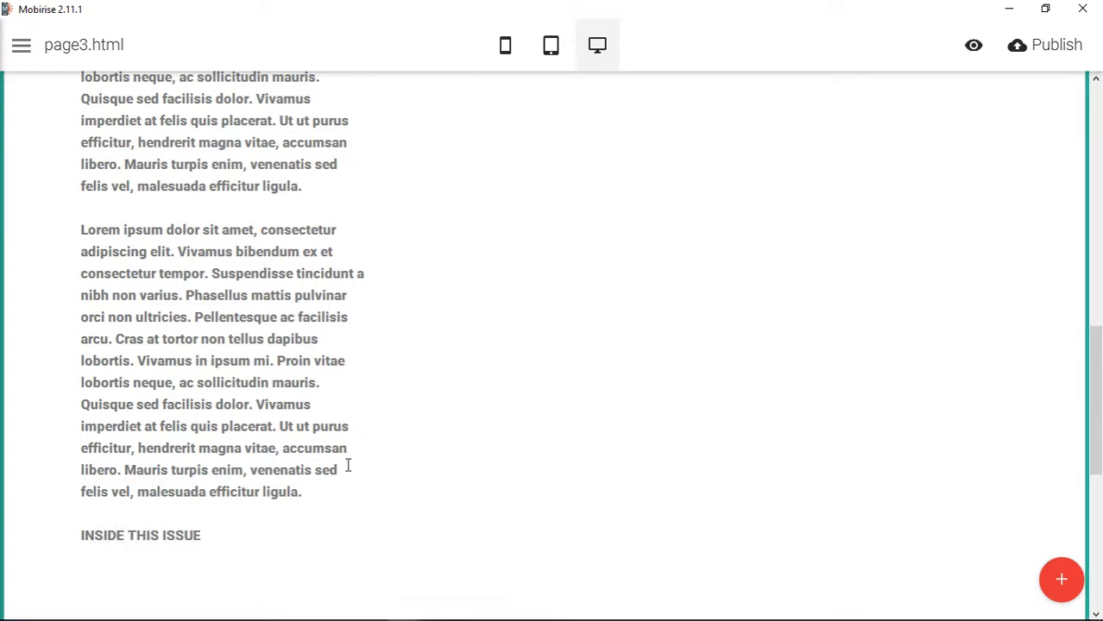
type("SOME")
key("BackSpace")
key("BackSpace")
type("ome link here")
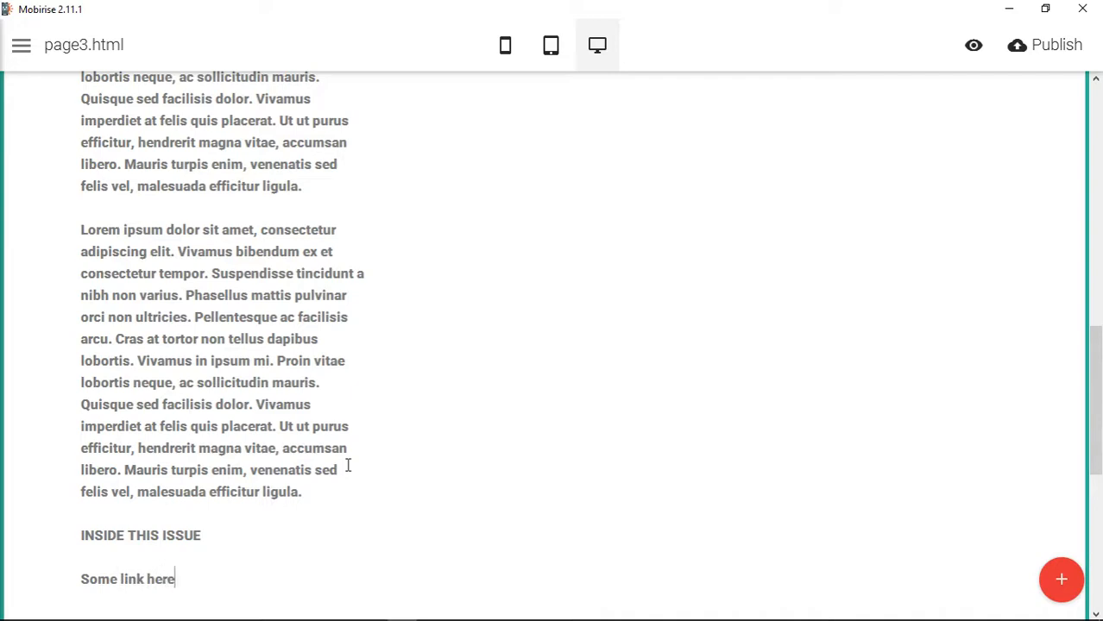
- Add the lines "Another link here" and "A third link here" below the first link line
key("Return")
type("Another L")
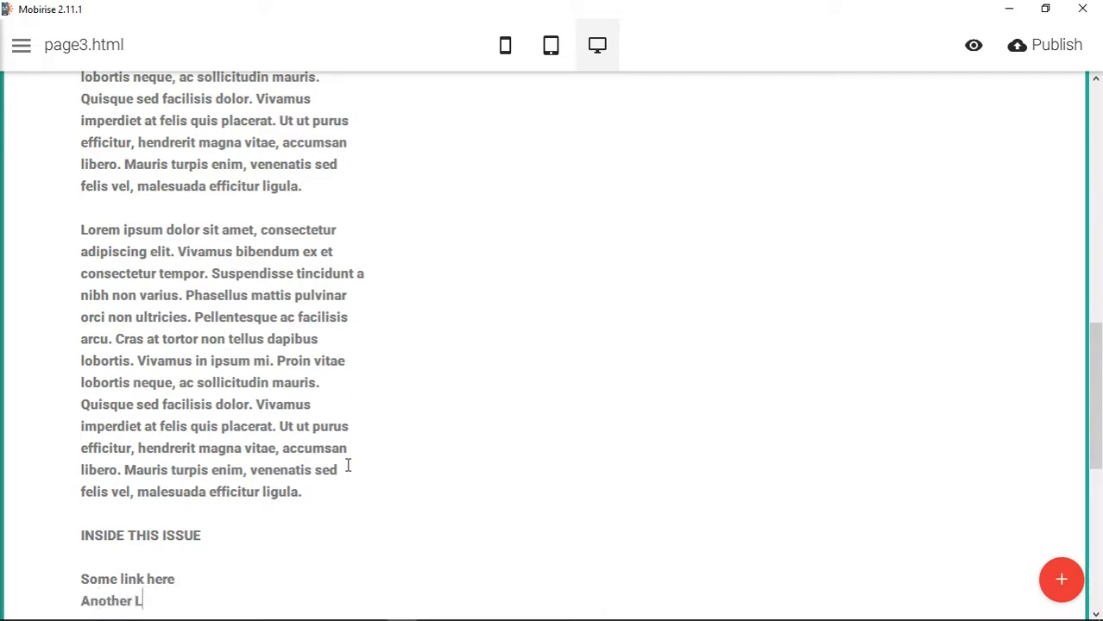
type("in")
key("BackSpace")
key("BackSpace")
key("BackSpace")
type("link here")
key("Return")
type("A thir")
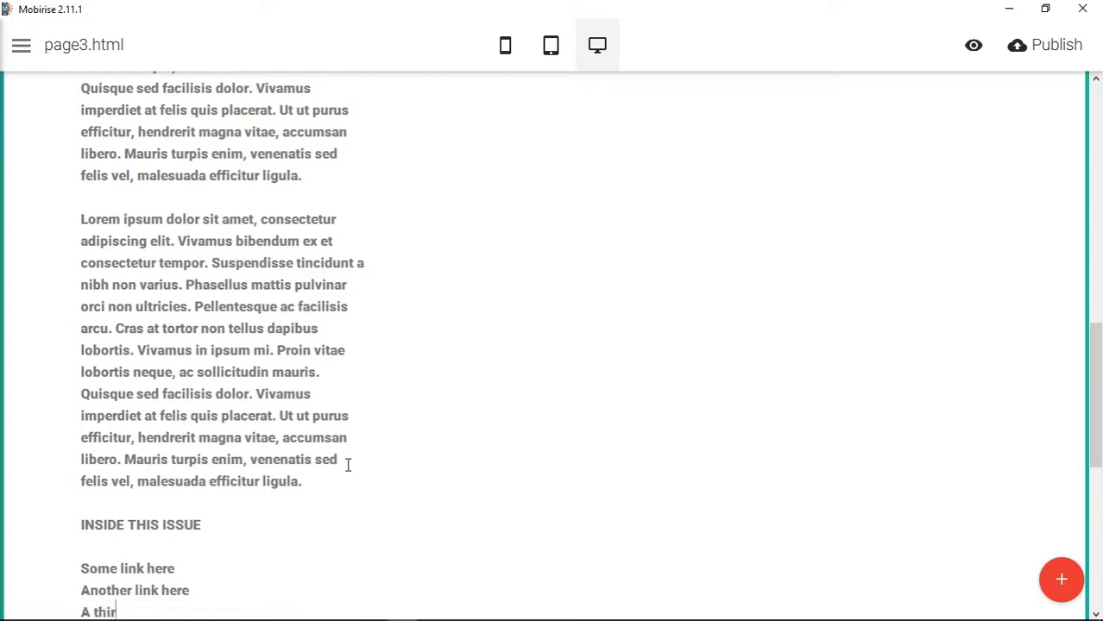
type("d link here")
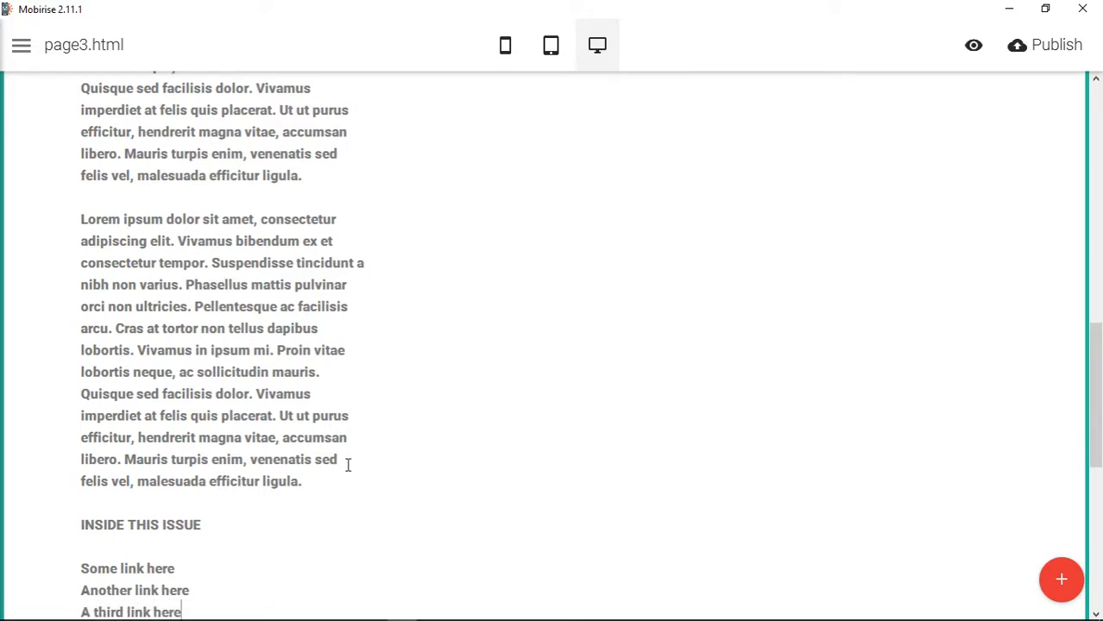
- Link the text "Some link here" to the index.html page and remove that link again
scroll(217, 288, "down", 2)
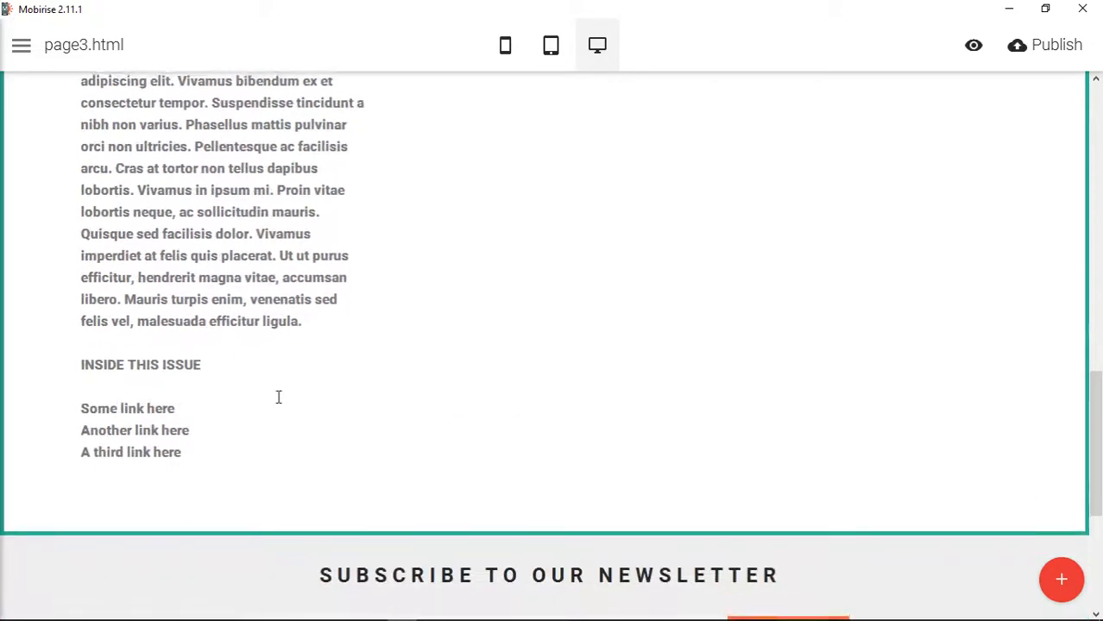
scroll(278, 396, "up", 5)
scroll(307, 498, "down", 3)
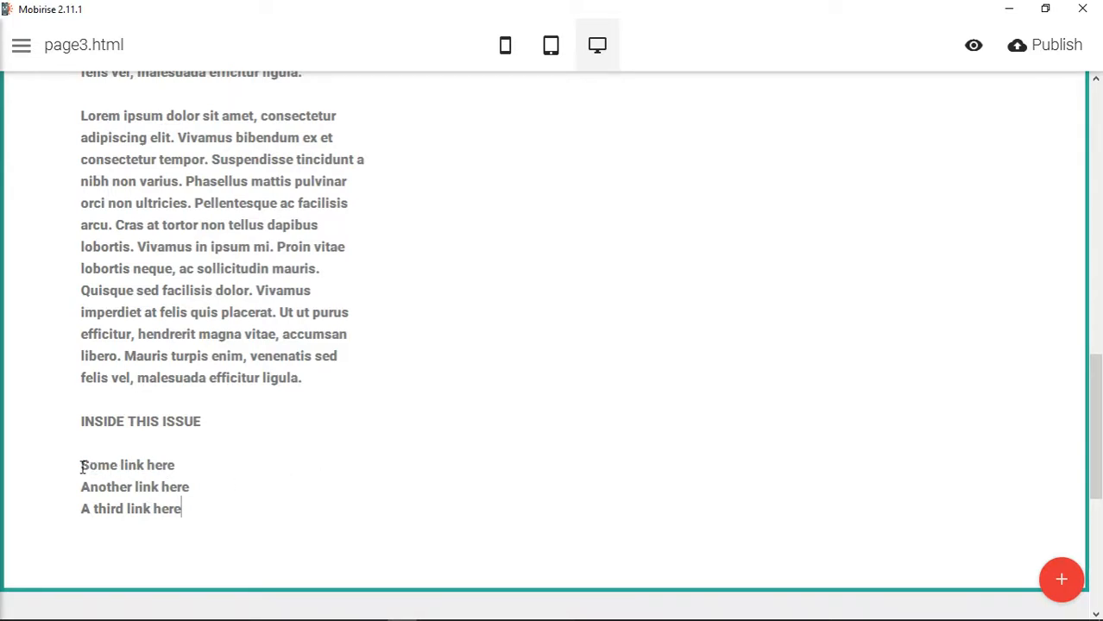
left_click_drag(81, 466, 174, 466)
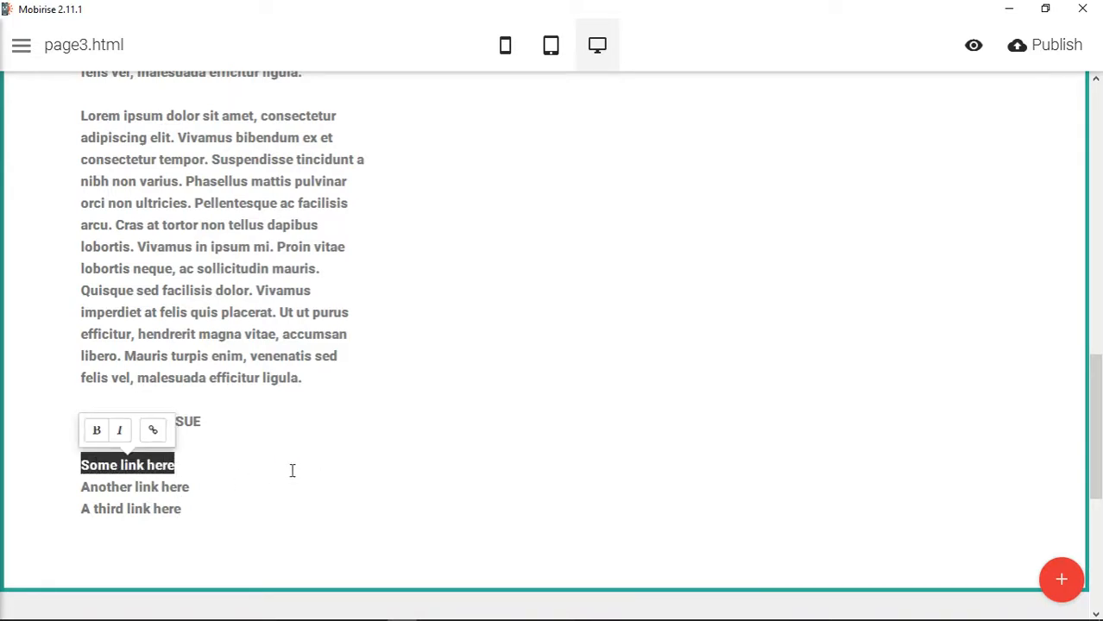
left_click(153, 431)
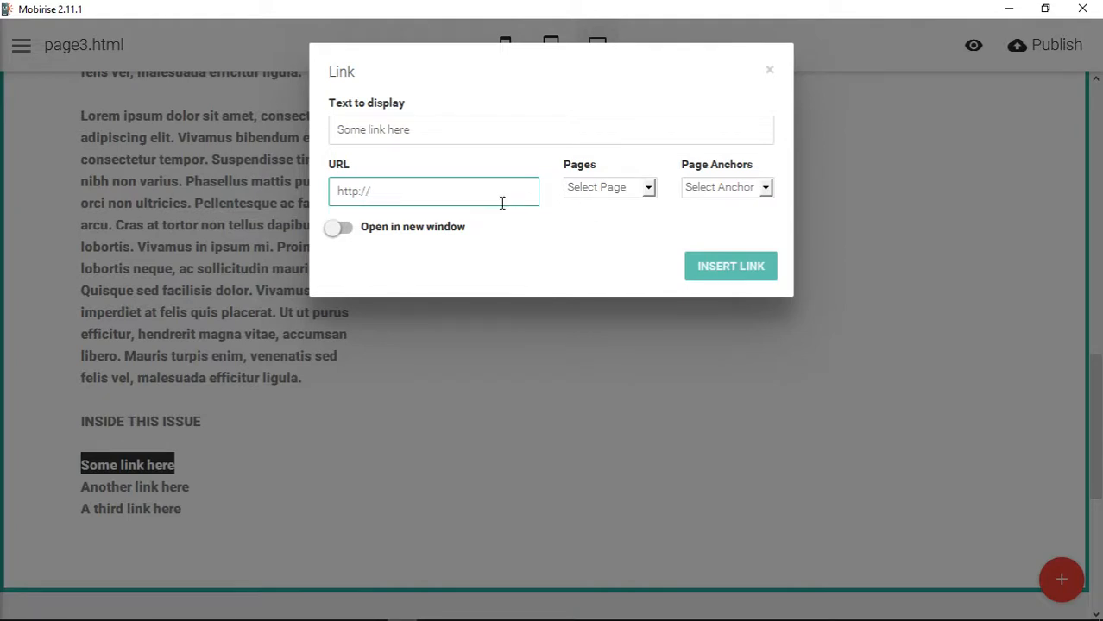
left_click_drag(376, 192, 309, 199)
left_click(623, 191)
left_click(618, 215)
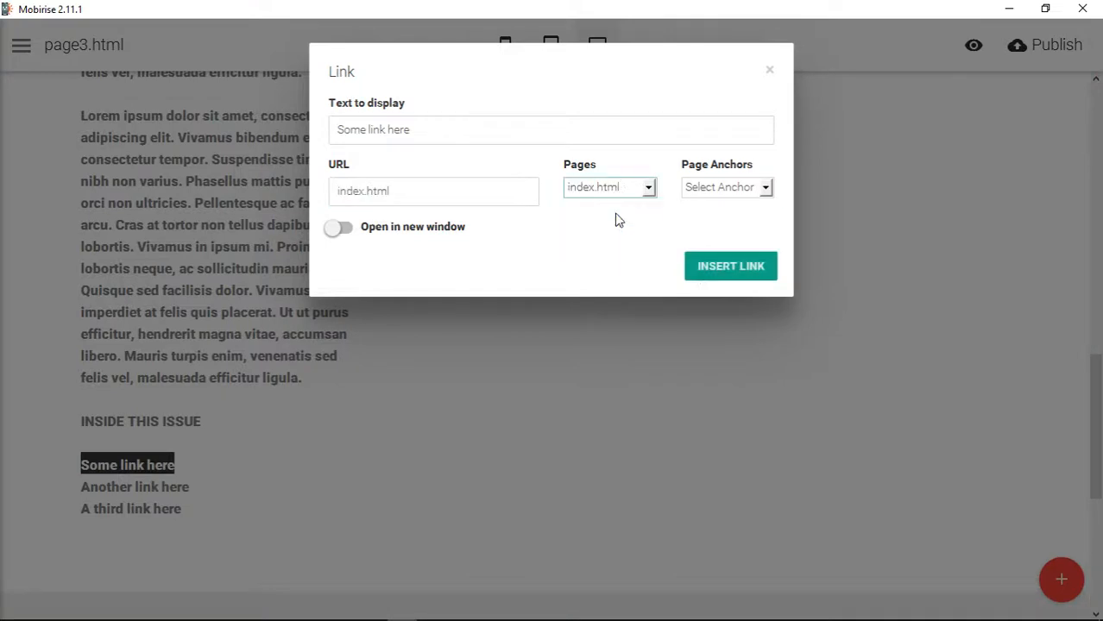
left_click(731, 268)
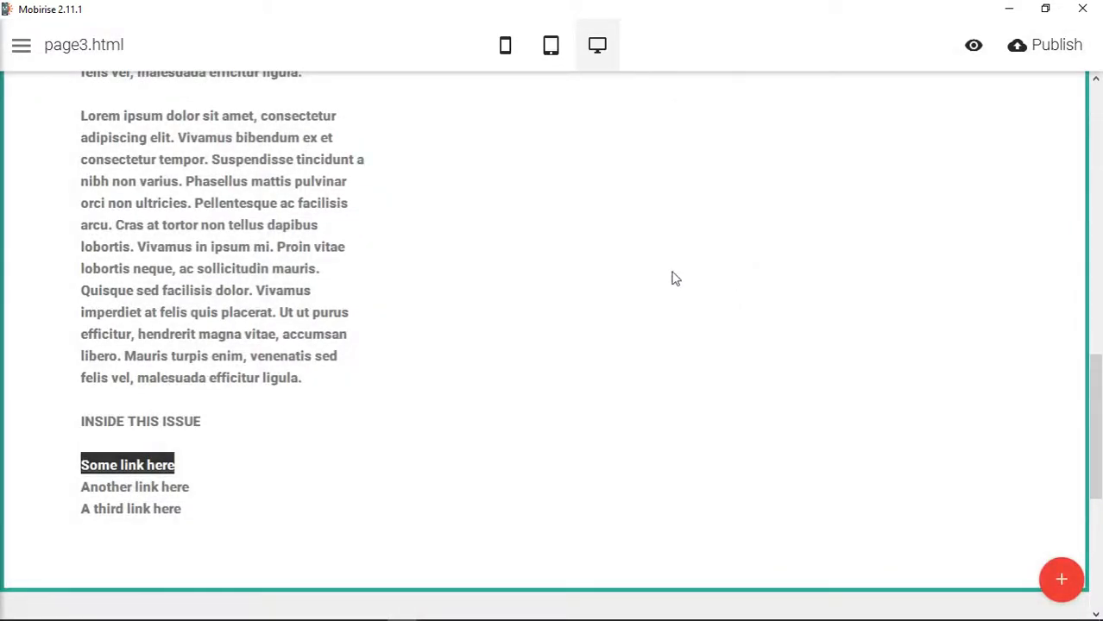
left_click(295, 476)
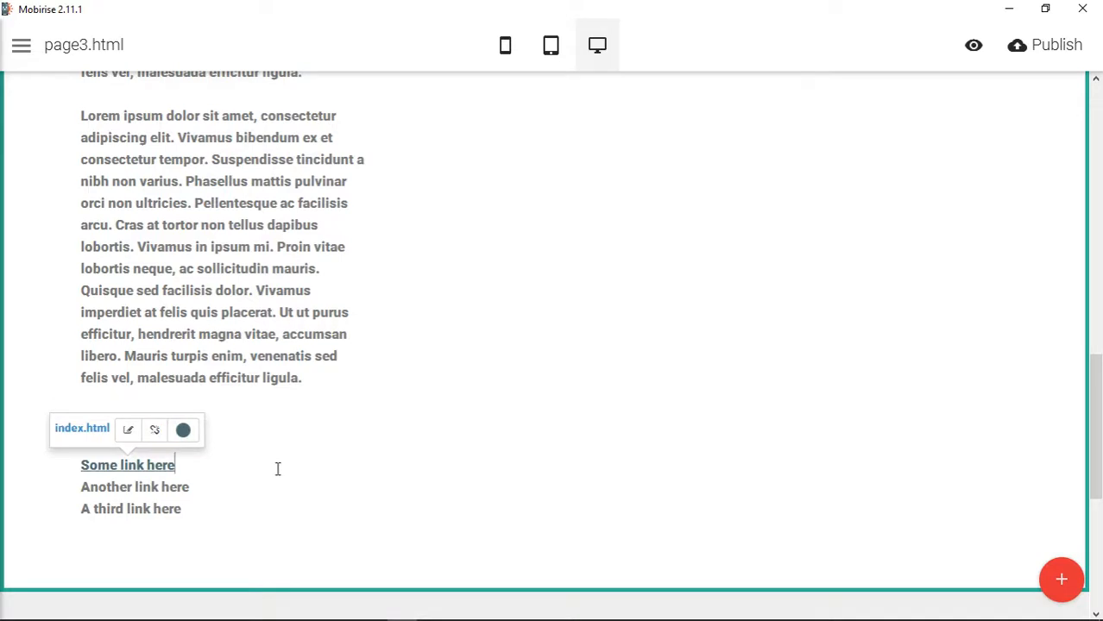
left_click(155, 432)
left_click(177, 468)
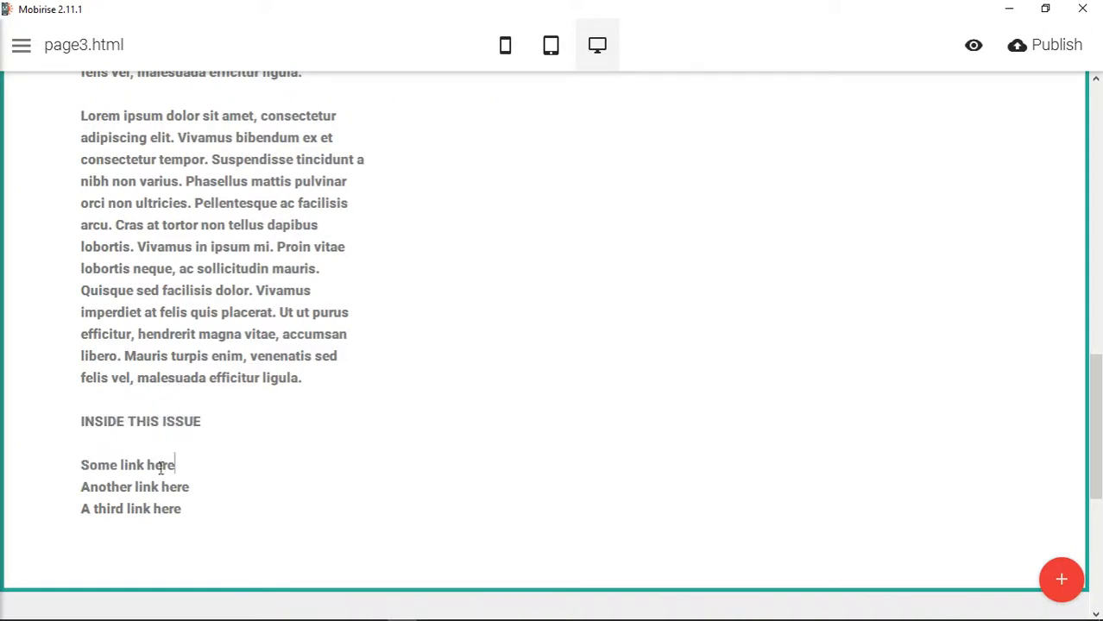
- Link the text "Some link here" to the #top page anchor
left_click_drag(159, 465, 219, 468)
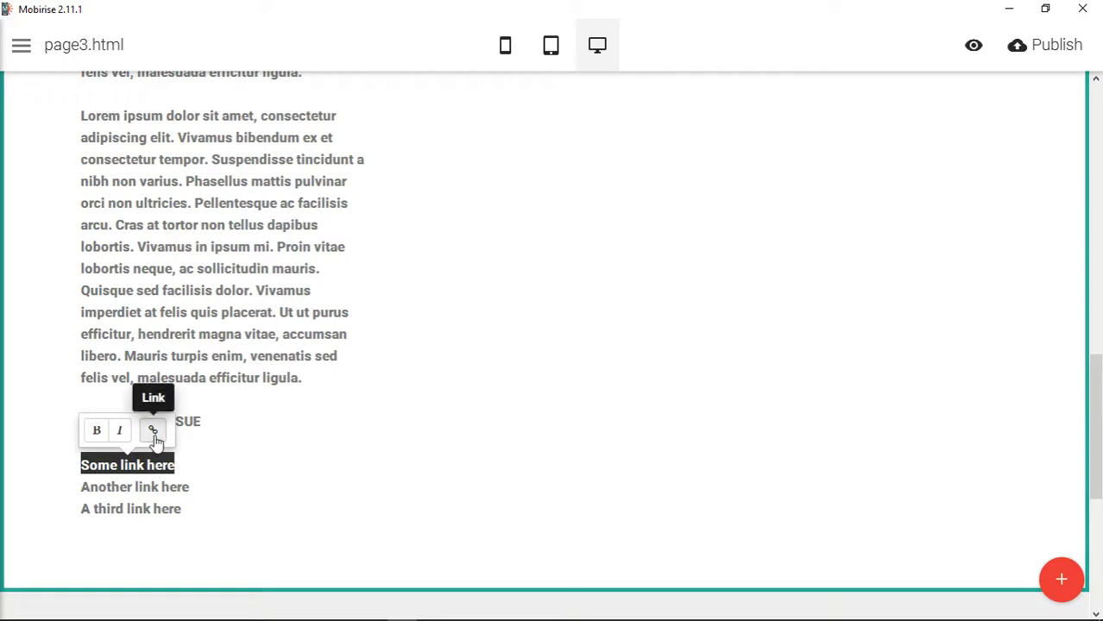
left_click(153, 431)
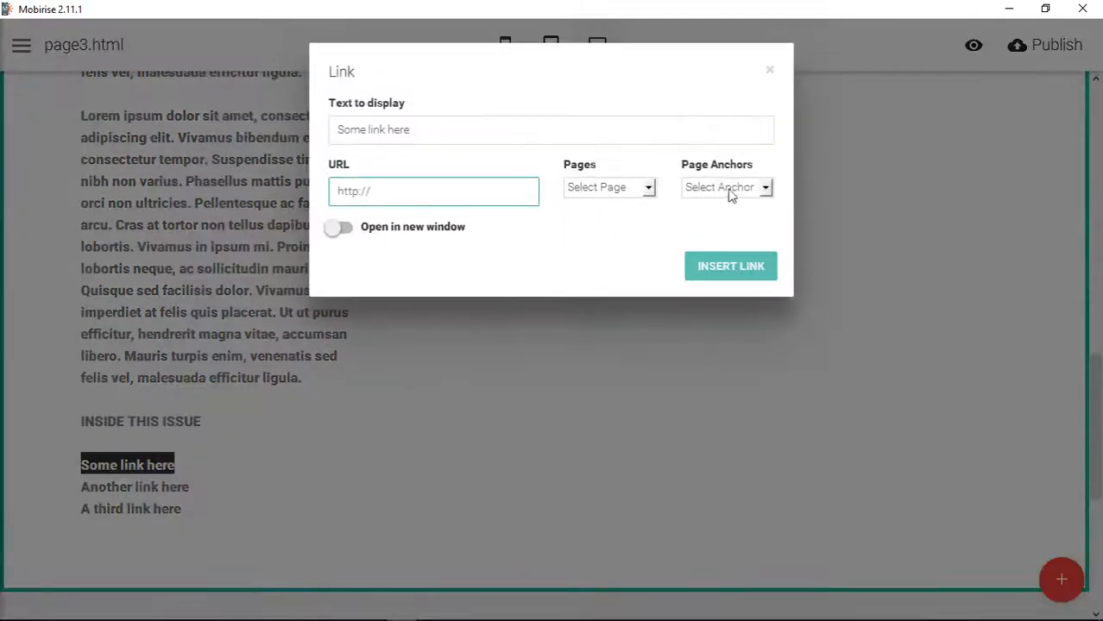
left_click(739, 196)
left_click(738, 217)
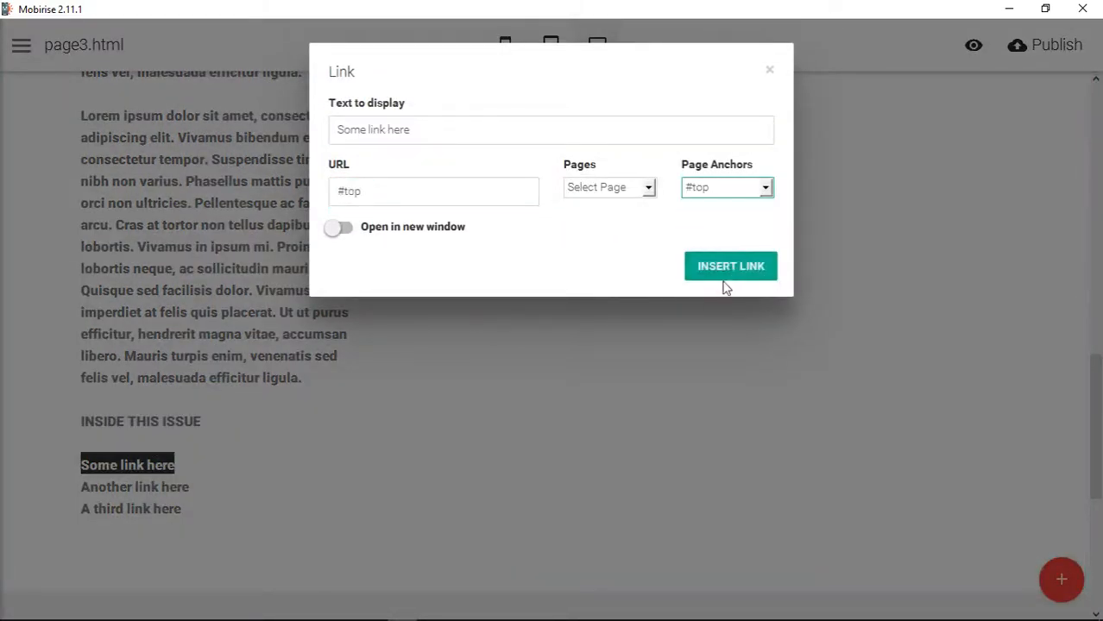
left_click(715, 268)
- Link the text "Another link here" to the #top page anchor
left_click_drag(83, 487, 210, 490)
left_click(163, 455)
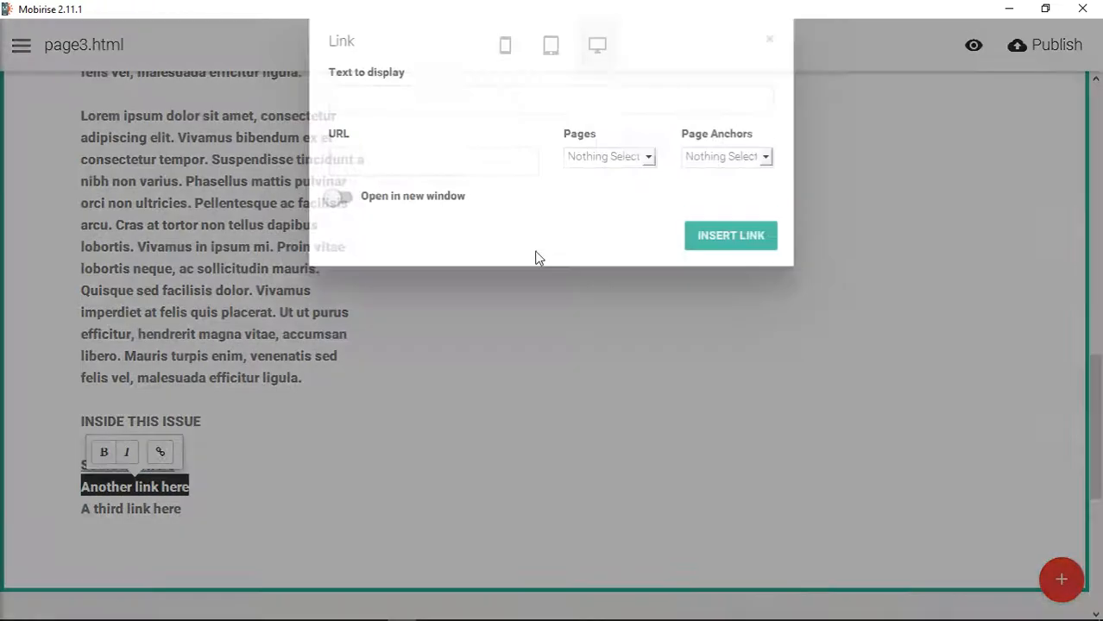
left_click(706, 197)
left_click(708, 215)
left_click(703, 269)
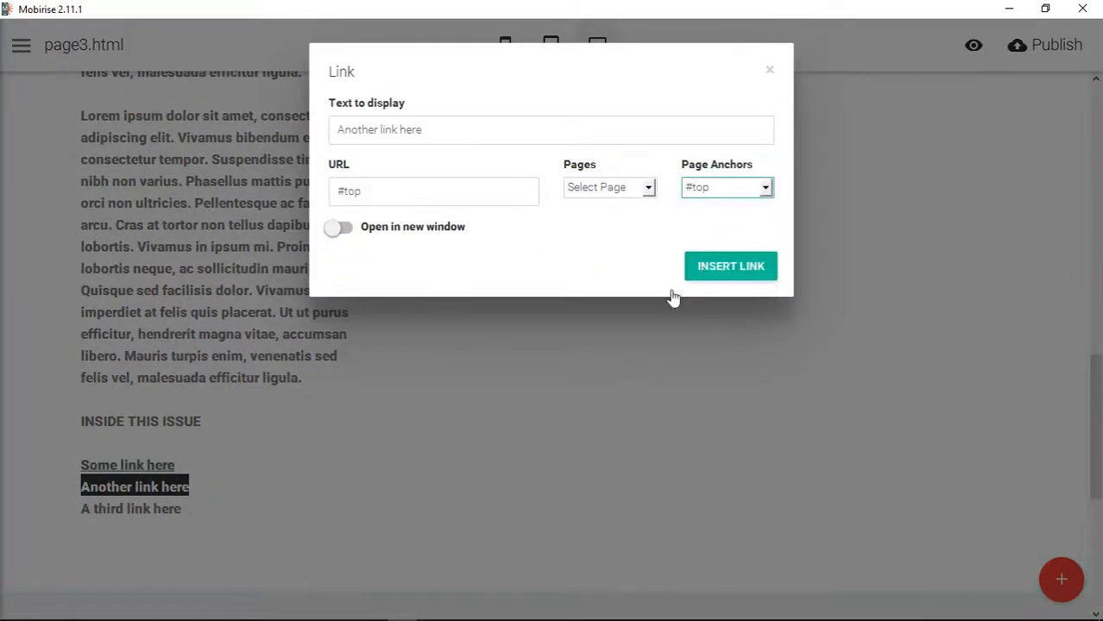
- Link the text "A third link here" to the #top page anchor
left_click_drag(81, 508, 184, 509)
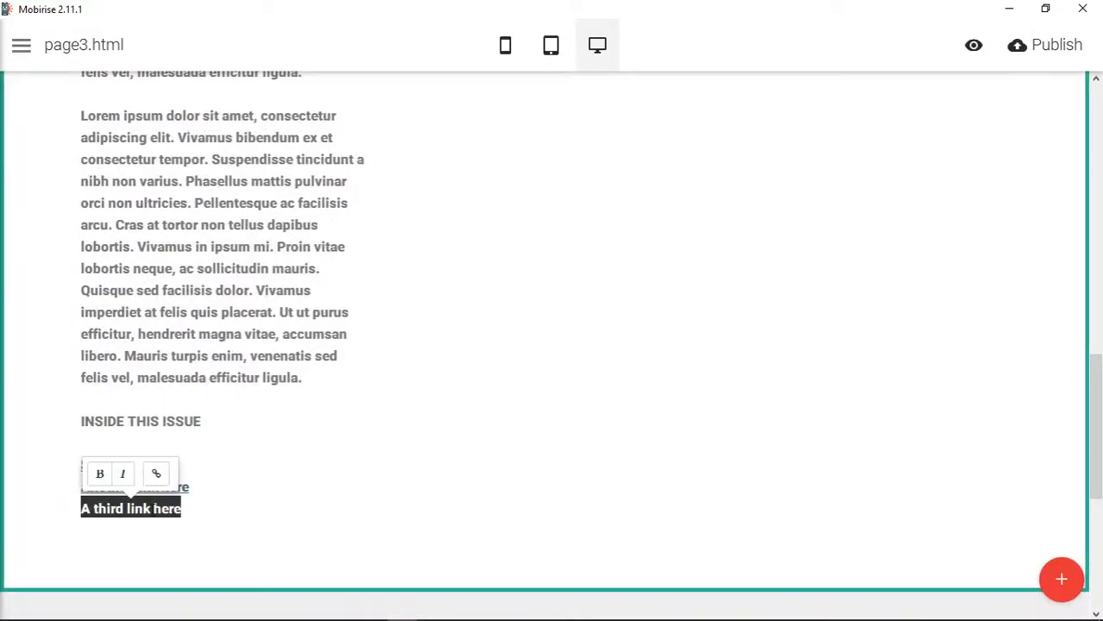
left_click(161, 480)
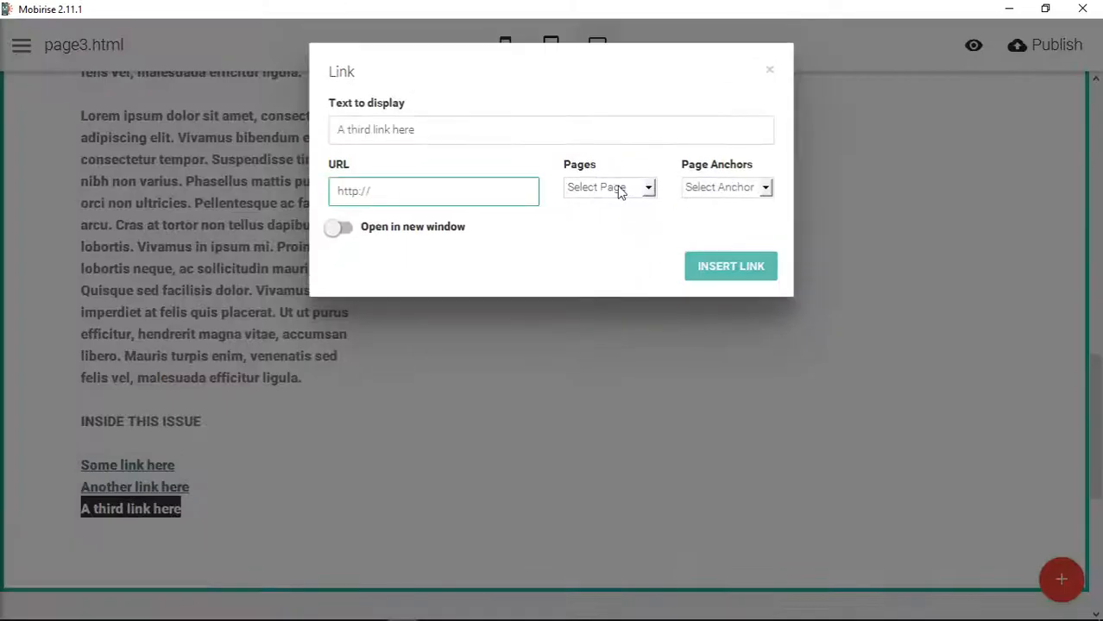
left_click(621, 188)
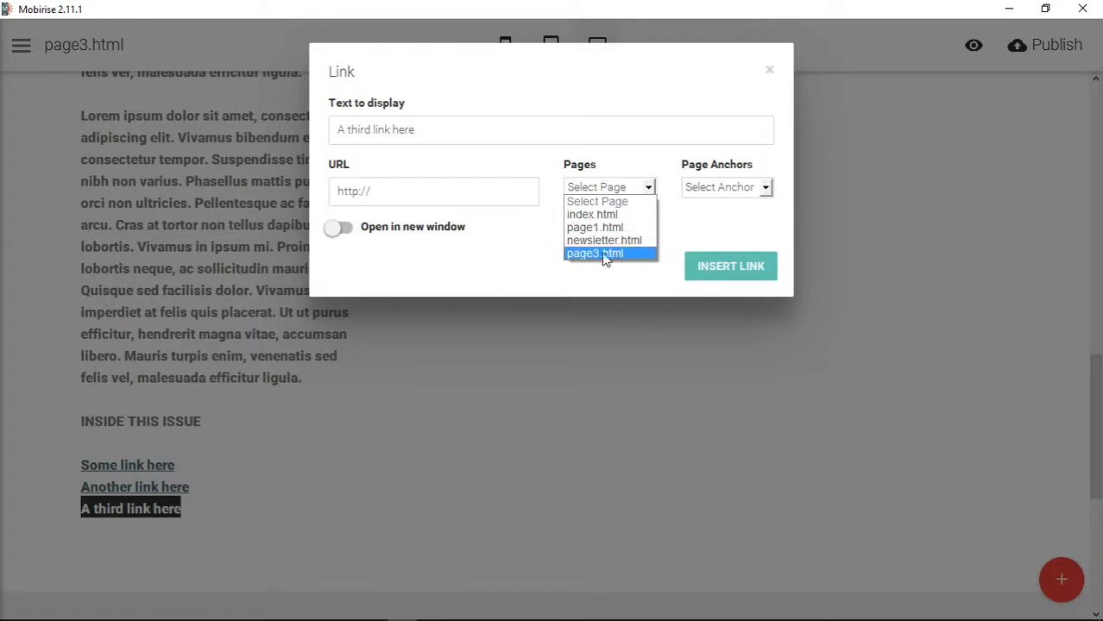
left_click(724, 189)
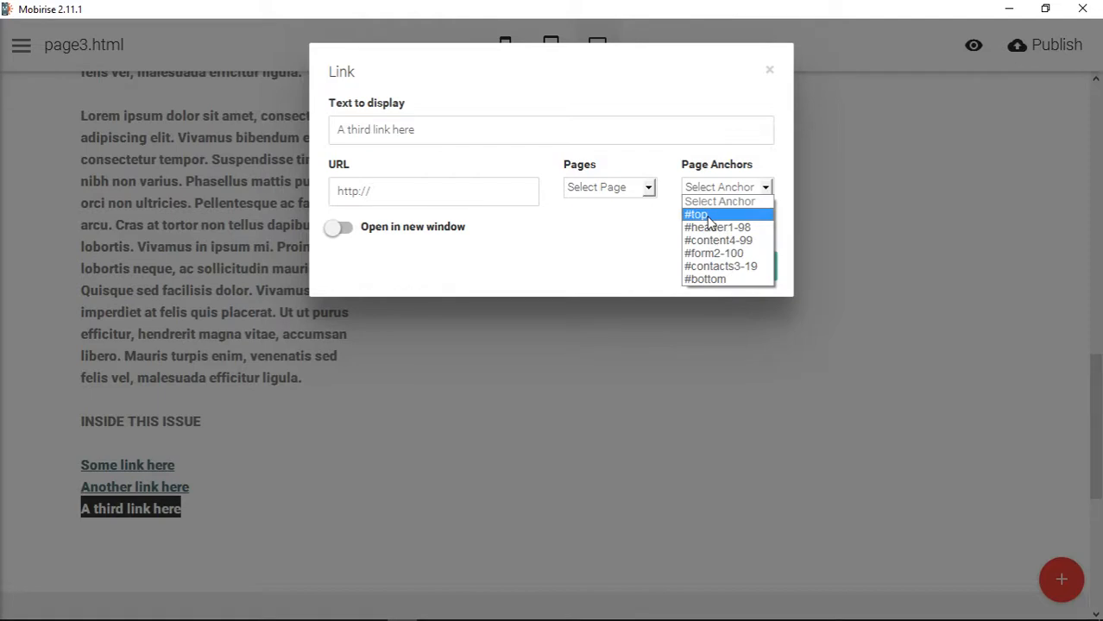
left_click(708, 215)
left_click(724, 283)
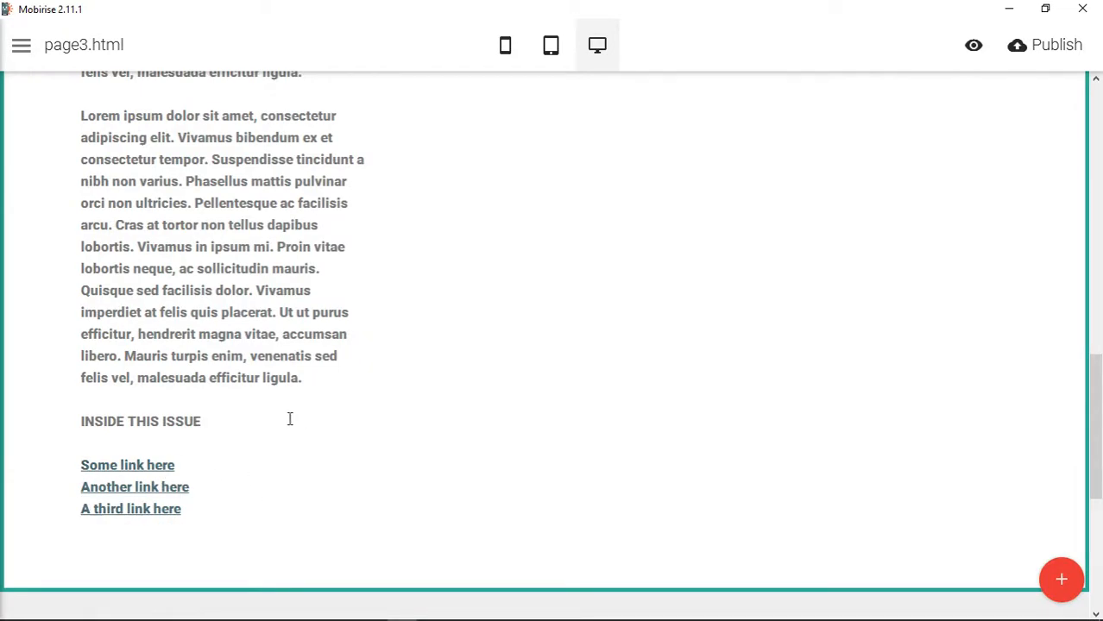
- In the columns block's HTML, add background-color: #eee; to the style of the narrow column's mbr-section__container--last div and save the code
scroll(285, 421, "up", 8)
scroll(279, 422, "down", 5)
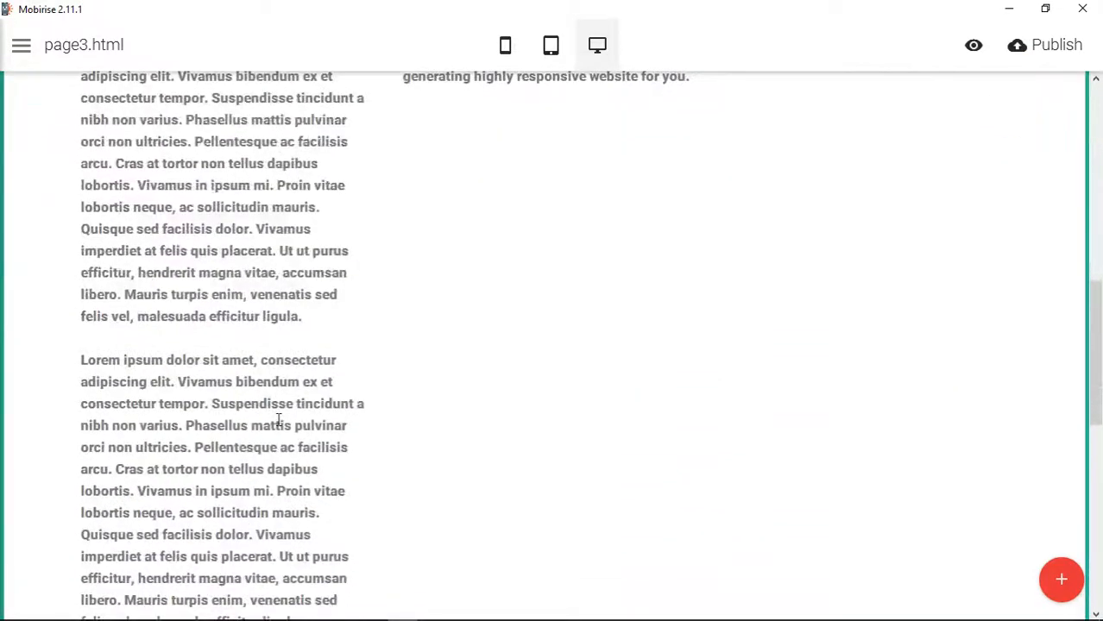
scroll(279, 420, "up", 8)
scroll(278, 420, "down", 10)
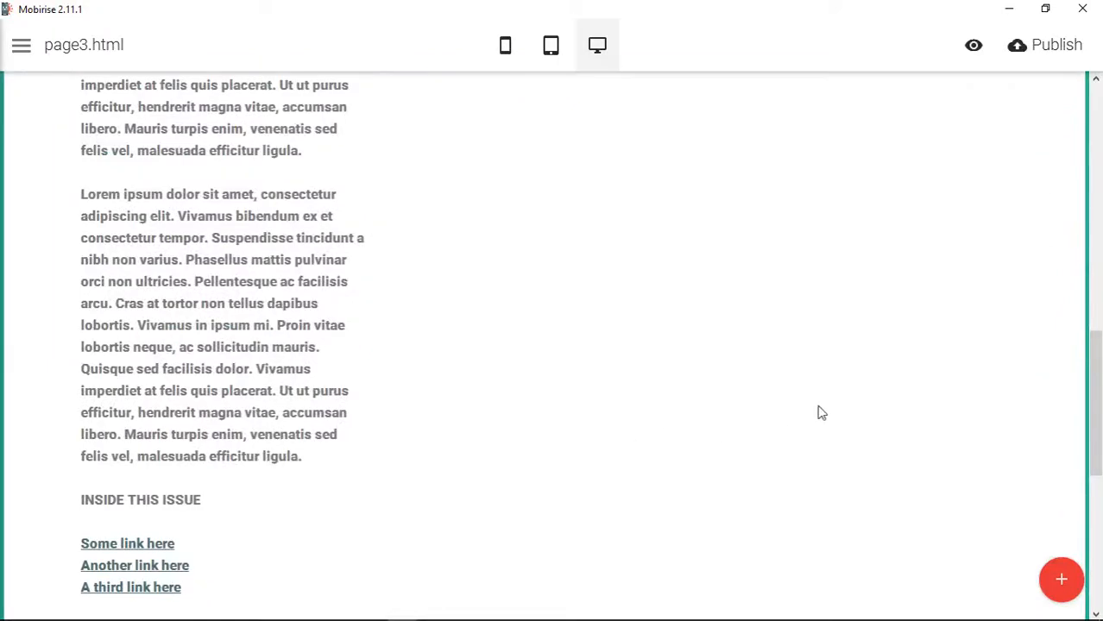
scroll(863, 410, "up", 4)
left_click(1030, 168)
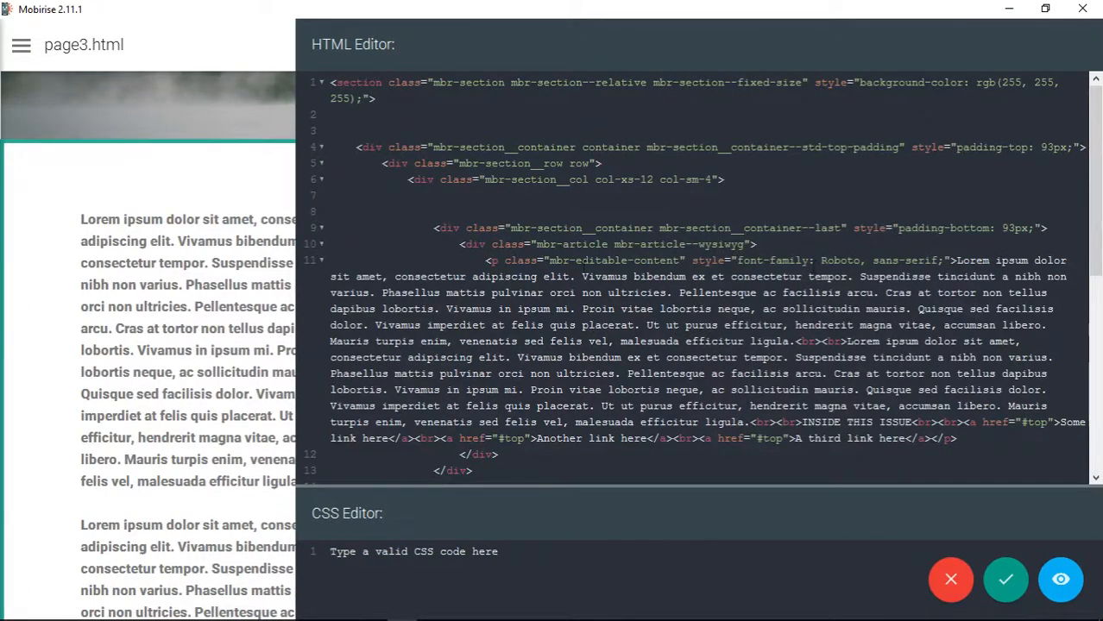
left_click_drag(436, 228, 752, 293)
left_click(950, 230)
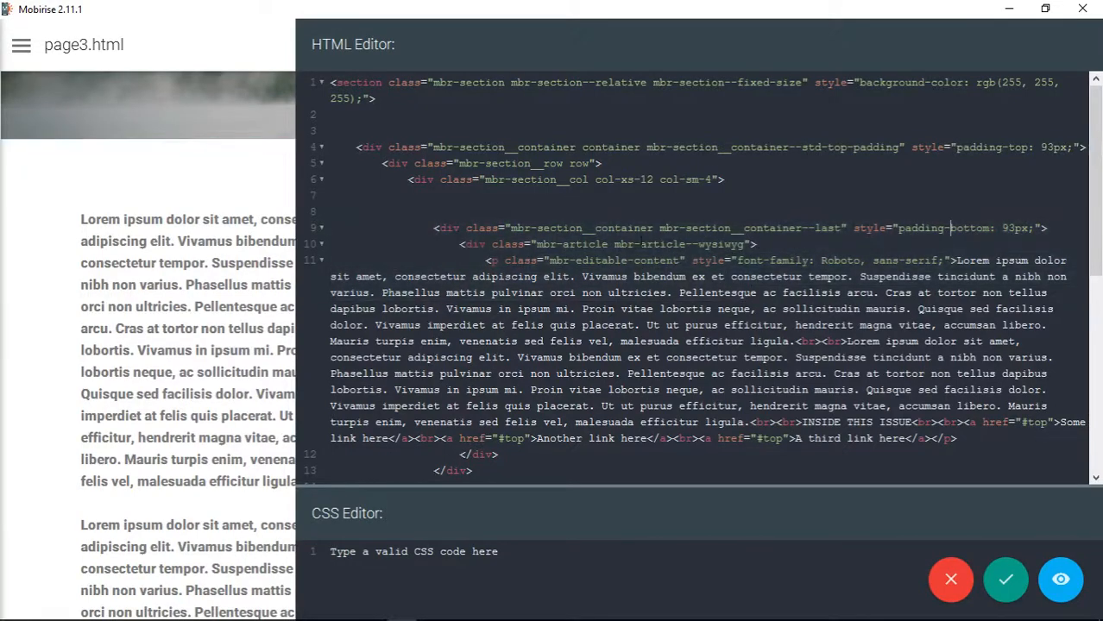
left_click_drag(436, 228, 1051, 229)
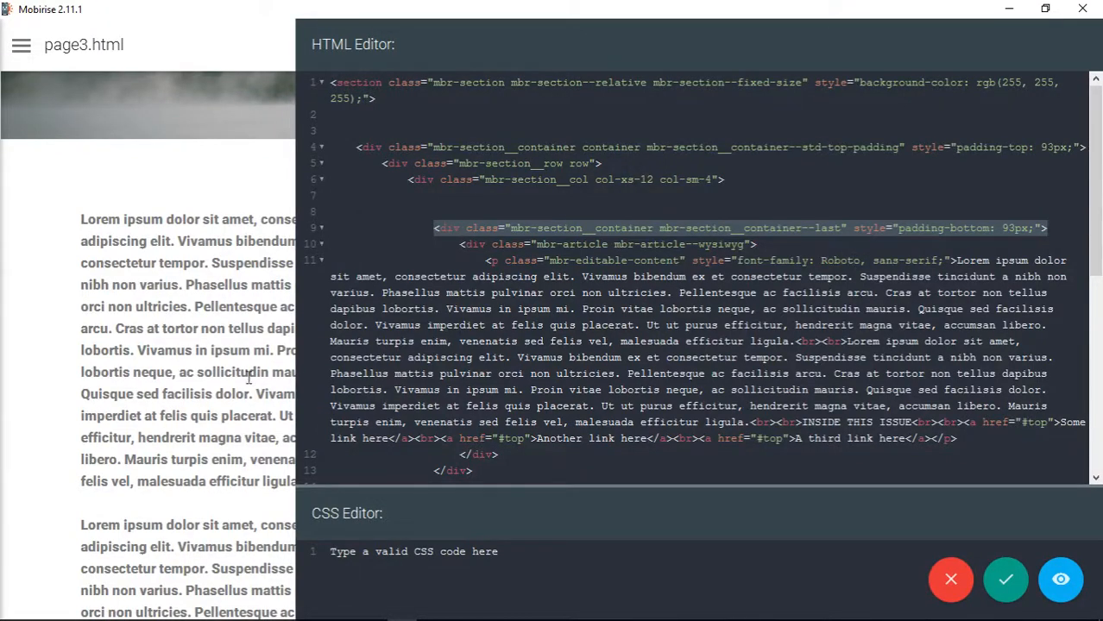
left_click(1032, 228)
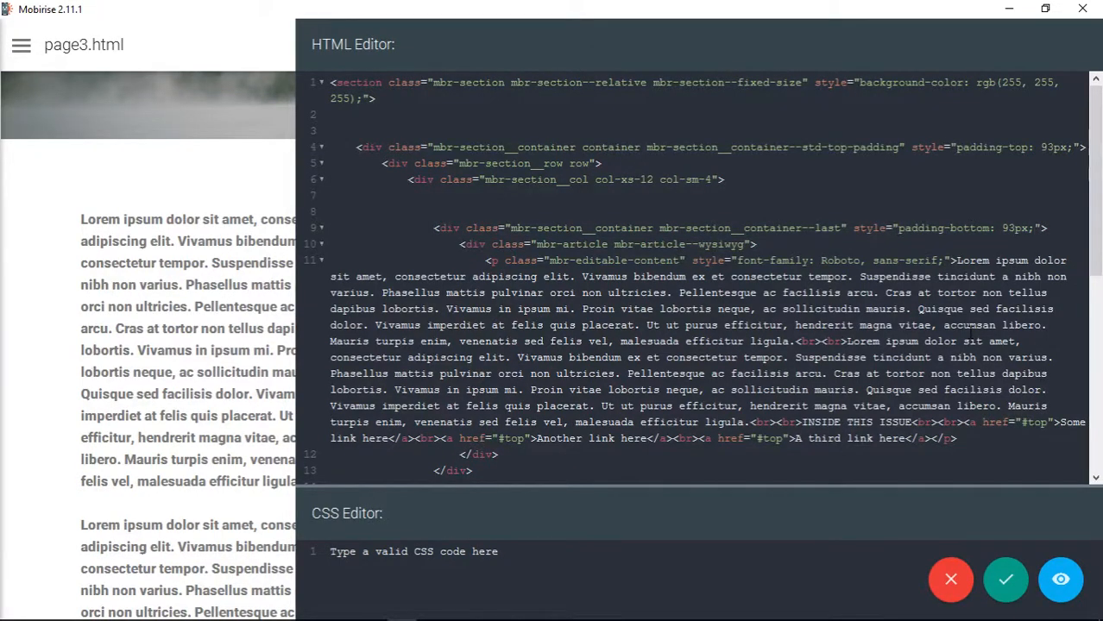
type("background-")
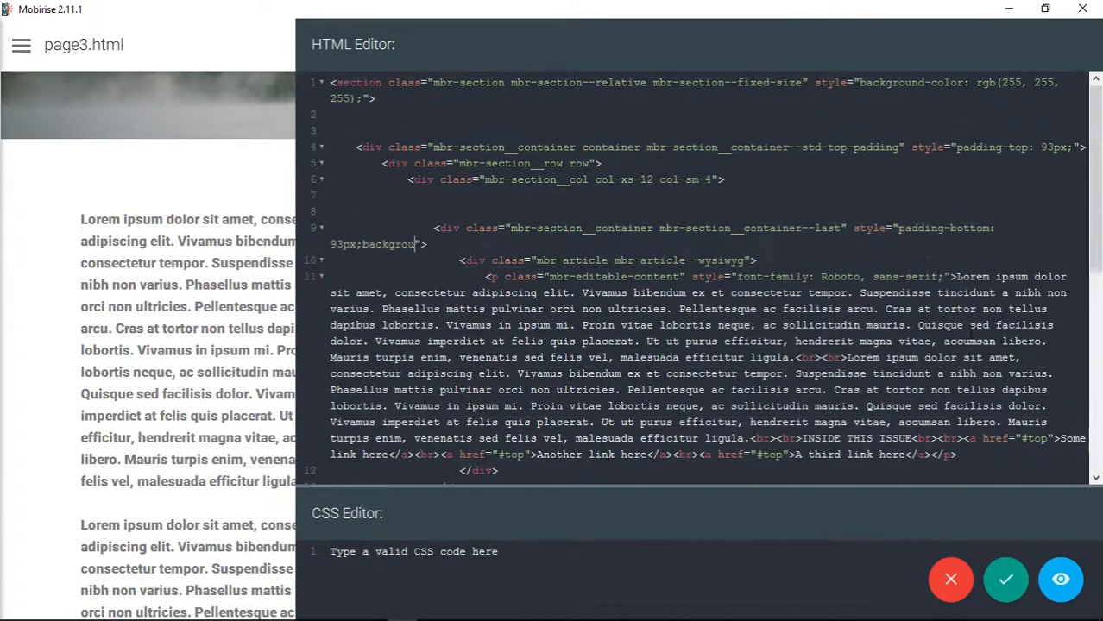
type("color: ")
type("eee")
key("BackSpace")
key("BackSpace")
key("BackSpace")
key("BackSpace")
type("#eee;")
left_click(1006, 579)
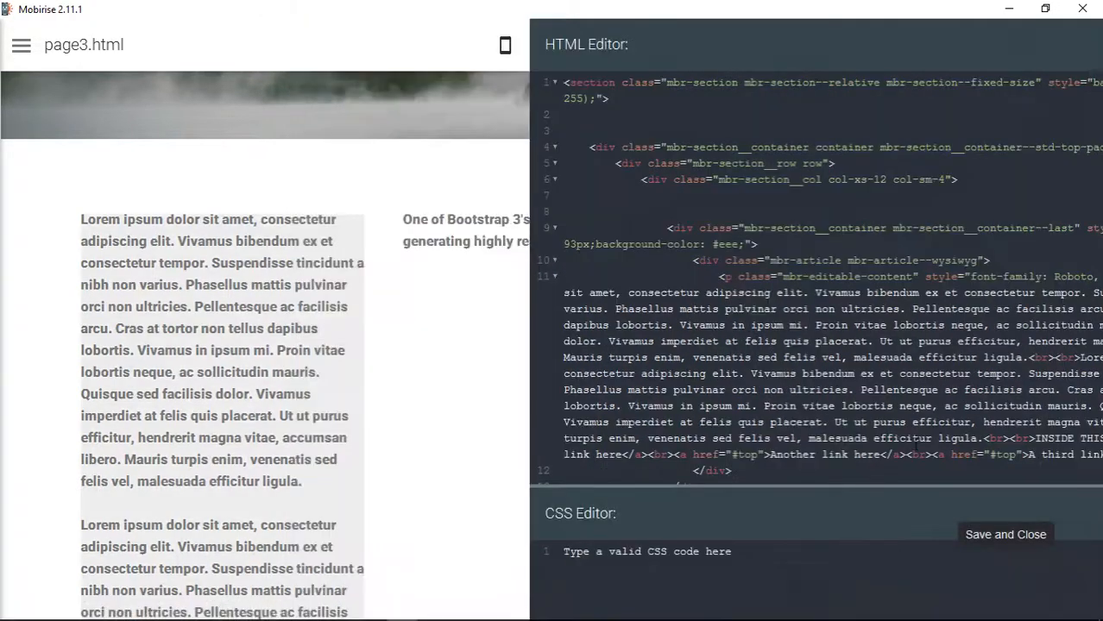
- In the block's HTML, replace the narrow column container's padding-bottom rule with padding: 20px and save the code
scroll(355, 389, "down", 5)
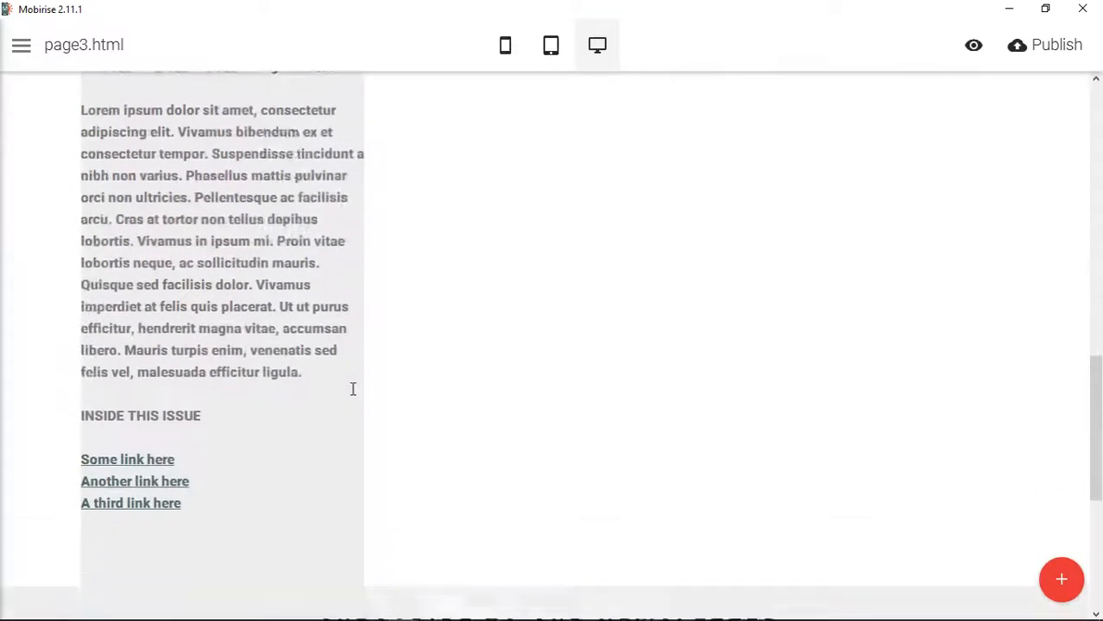
scroll(353, 392, "down", 1)
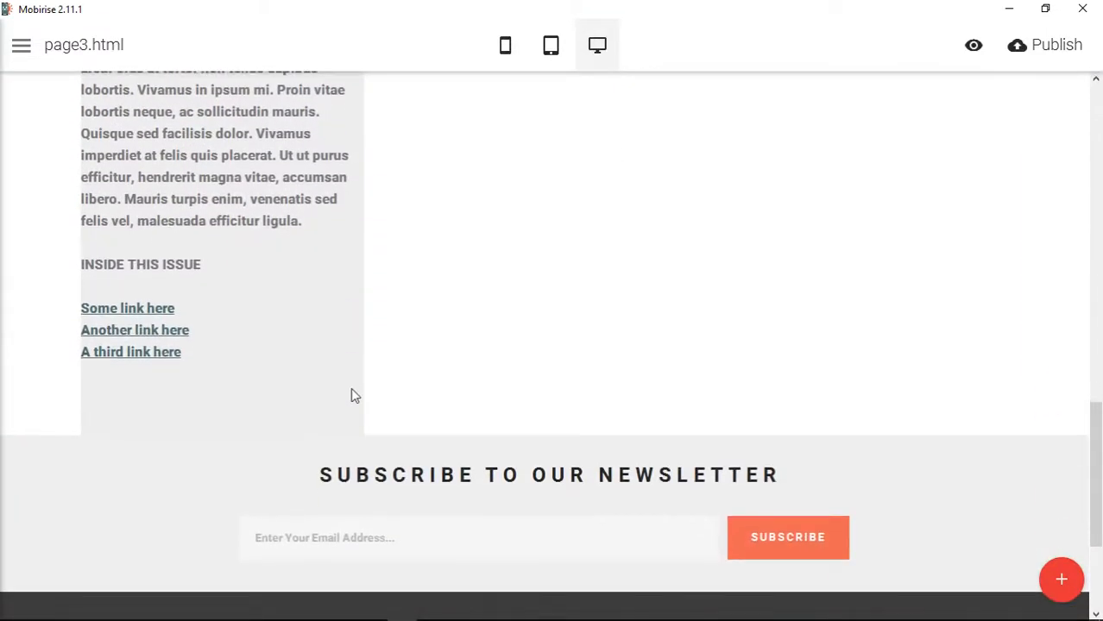
scroll(350, 393, "up", 4)
scroll(354, 393, "up", 1)
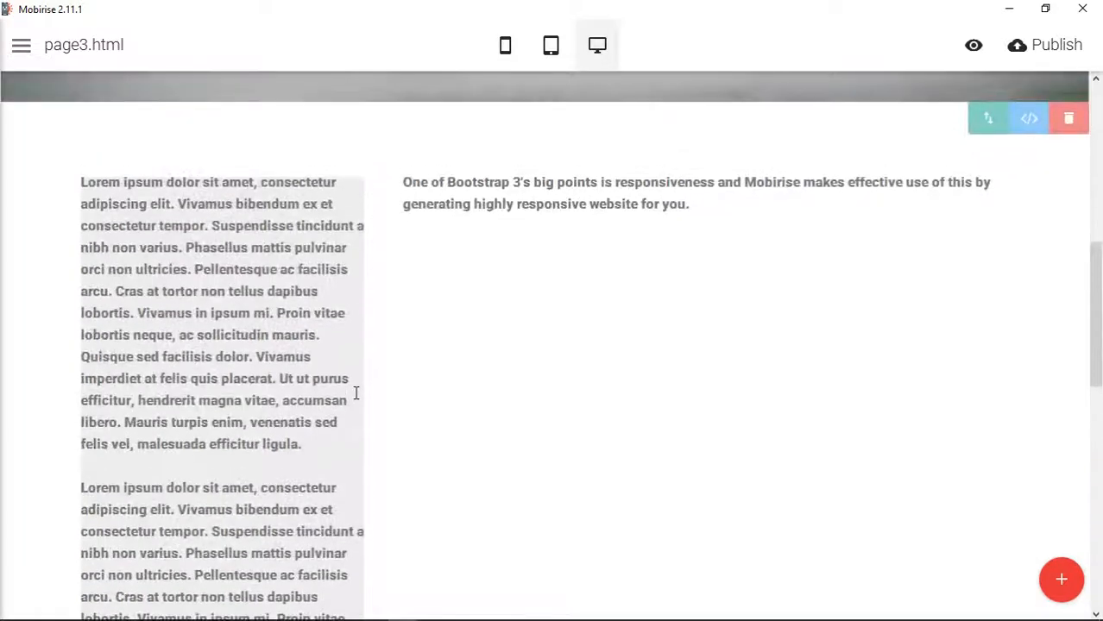
left_click(1031, 117)
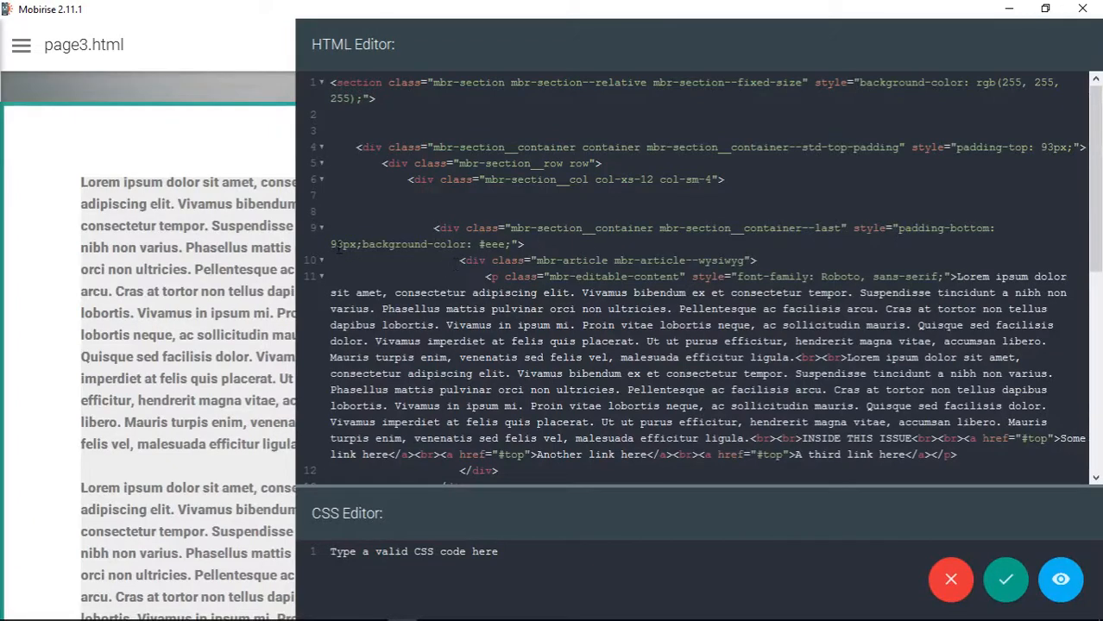
left_click_drag(947, 230, 985, 229)
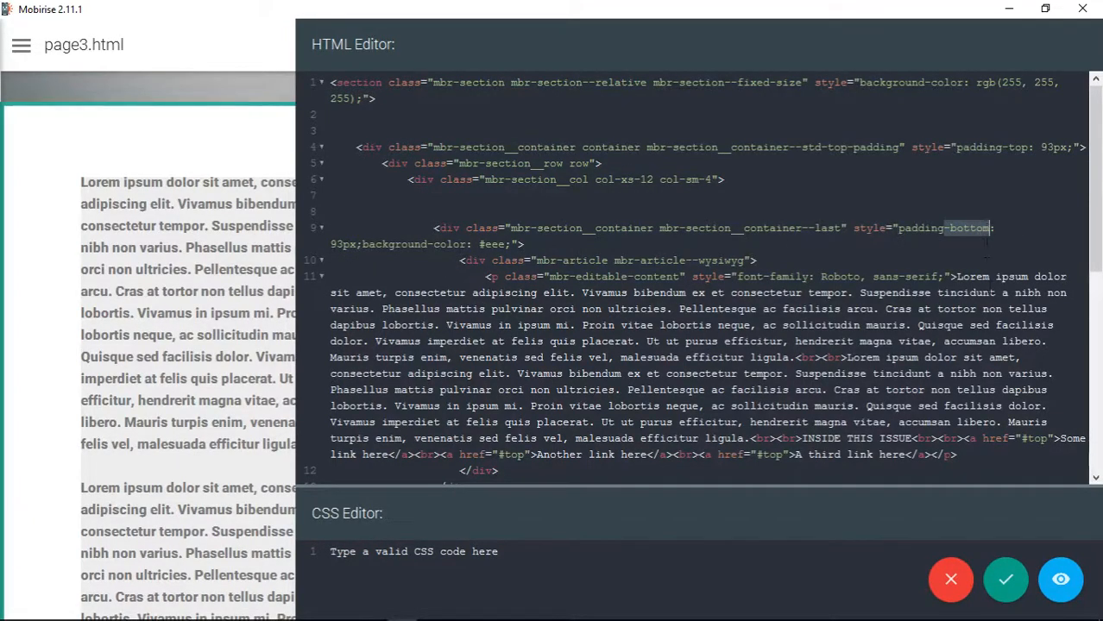
key("BackSpace")
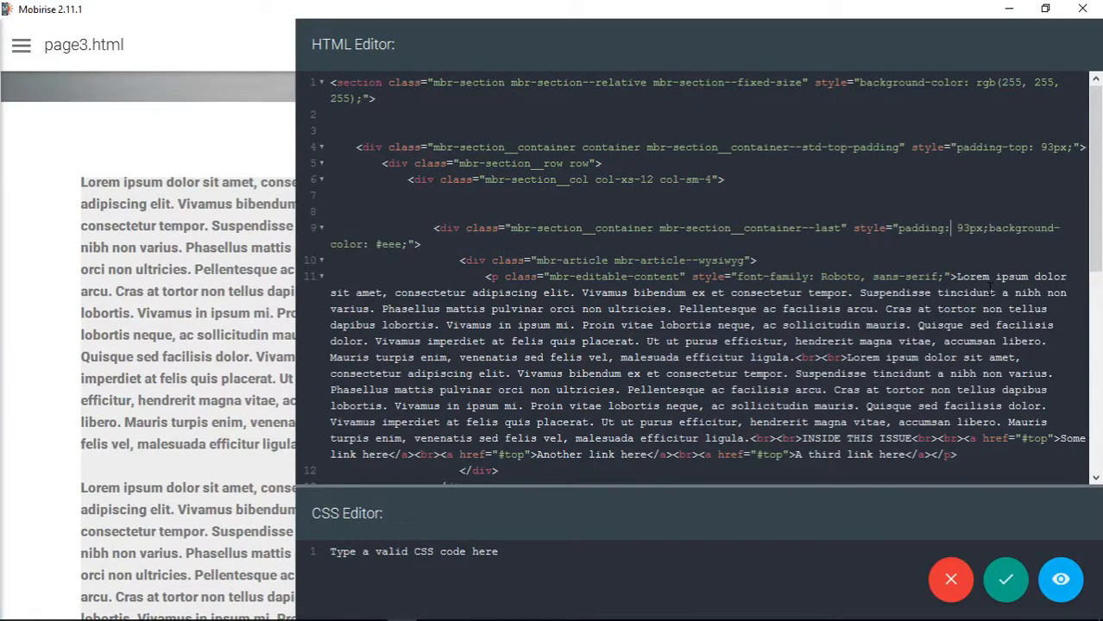
type("20px")
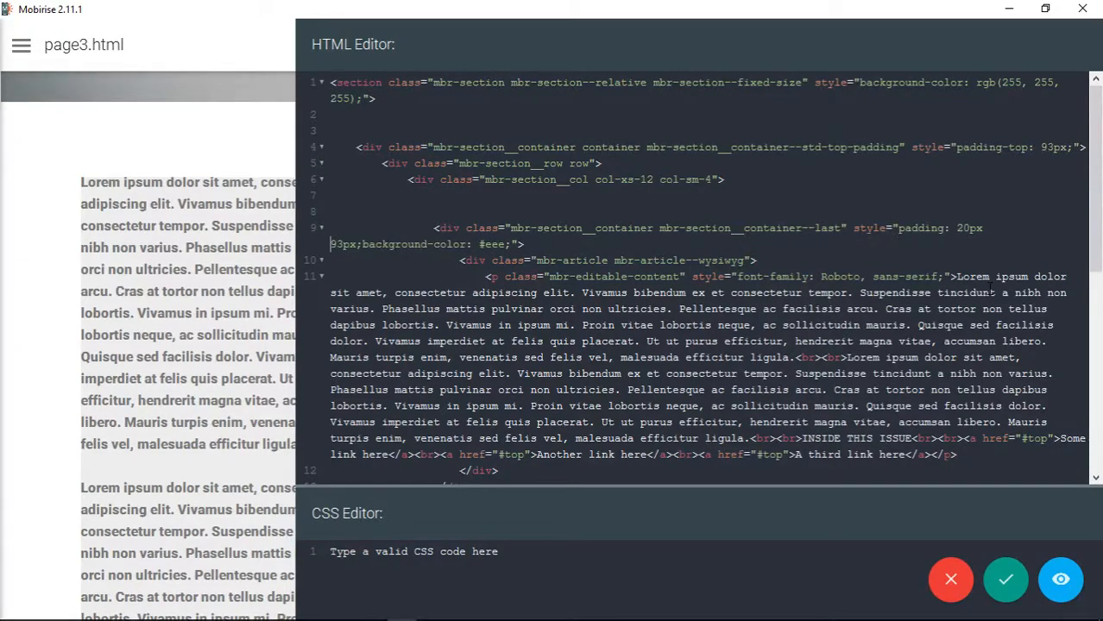
key("Delete")
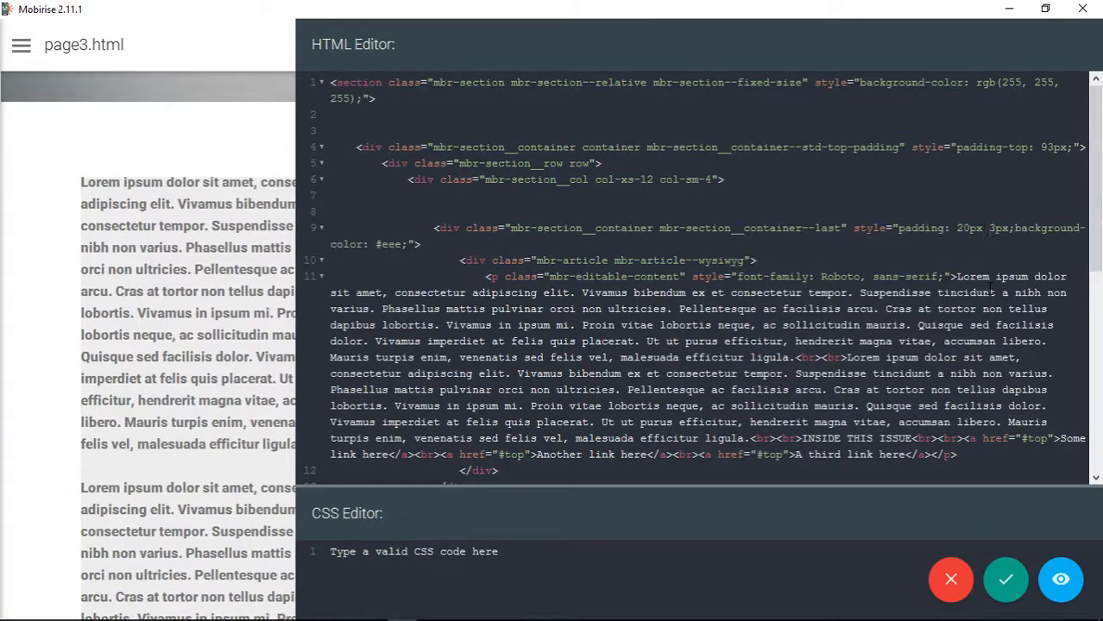
key("Delete")
key("Delete")
key("Delete")
key("BackSpace")
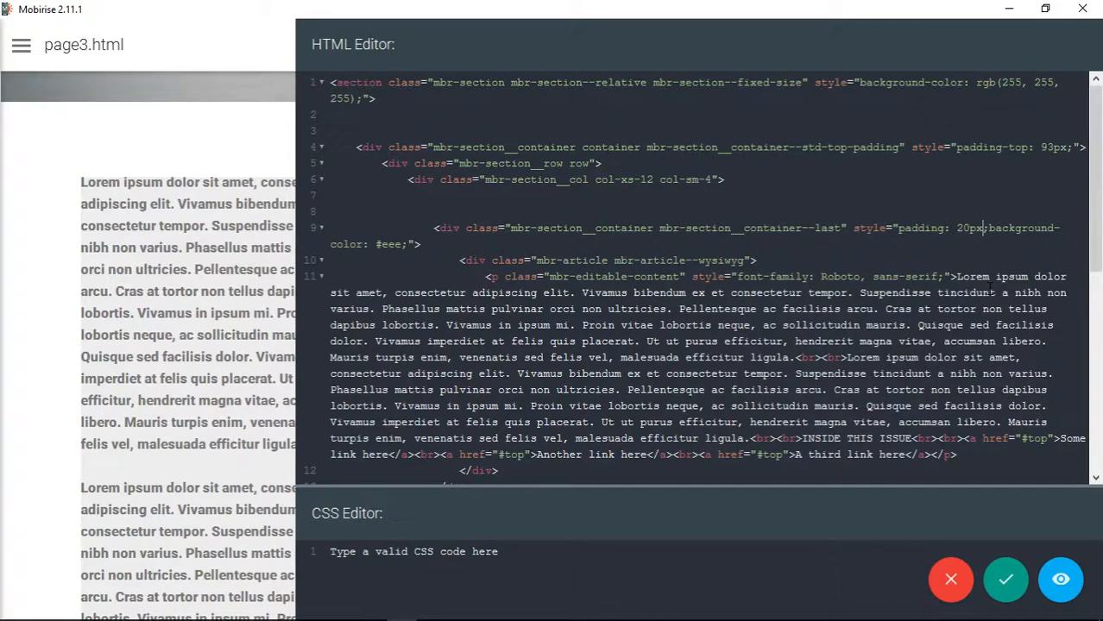
left_click(1006, 580)
- Switch to Chrome and copy the first four Lorem Ipsum paragraphs from the lipsum.com page
scroll(438, 393, "down", 5)
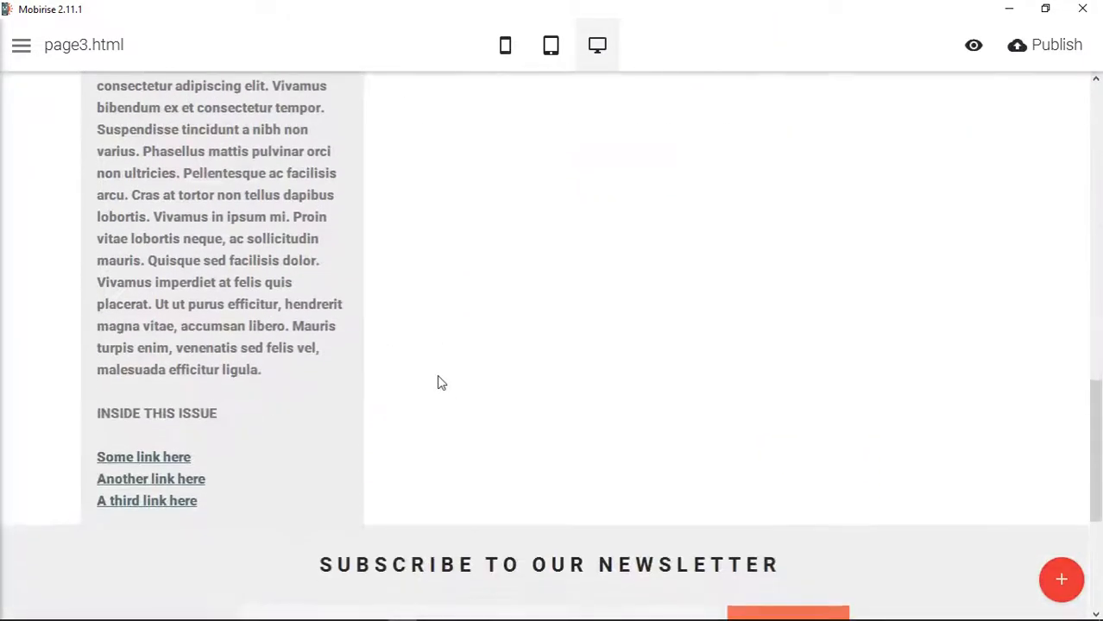
scroll(382, 393, "up", 3)
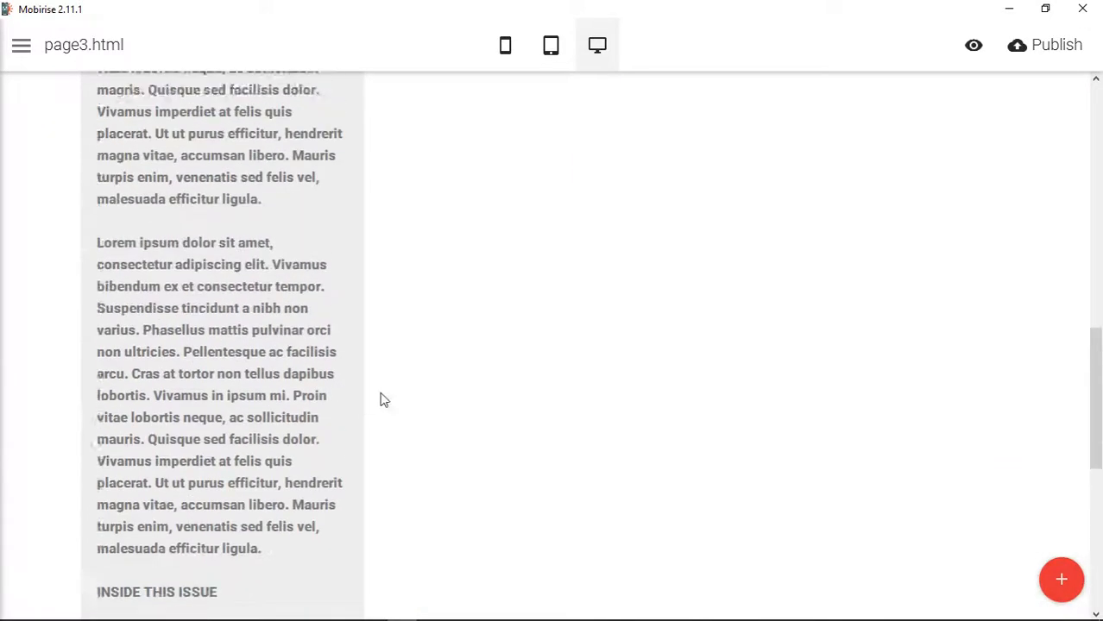
scroll(384, 400, "up", 3)
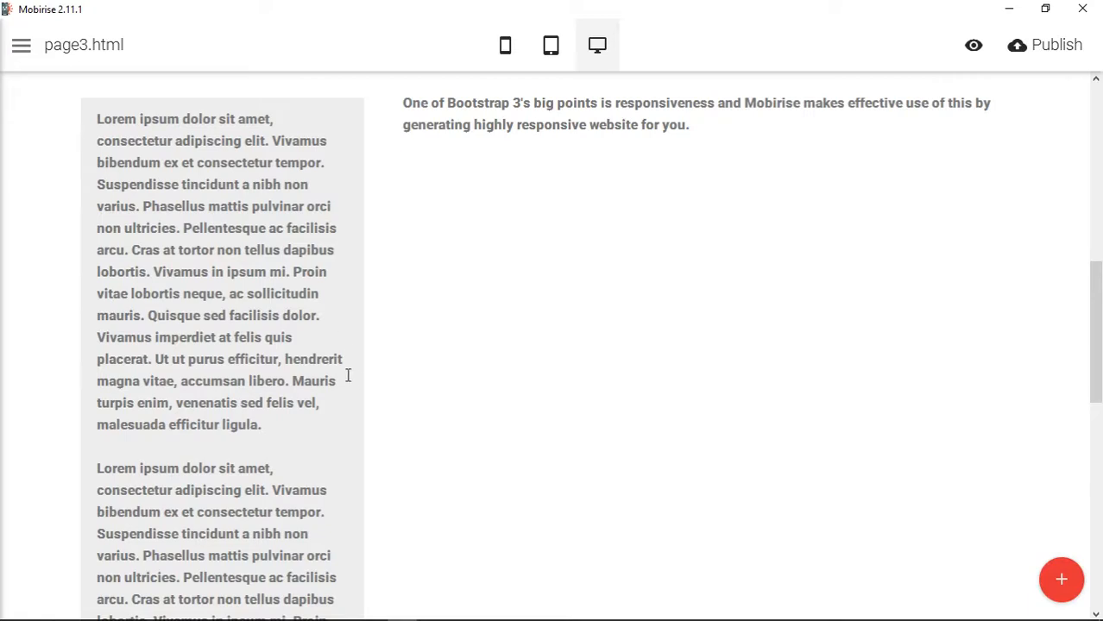
scroll(352, 381, "down", 2)
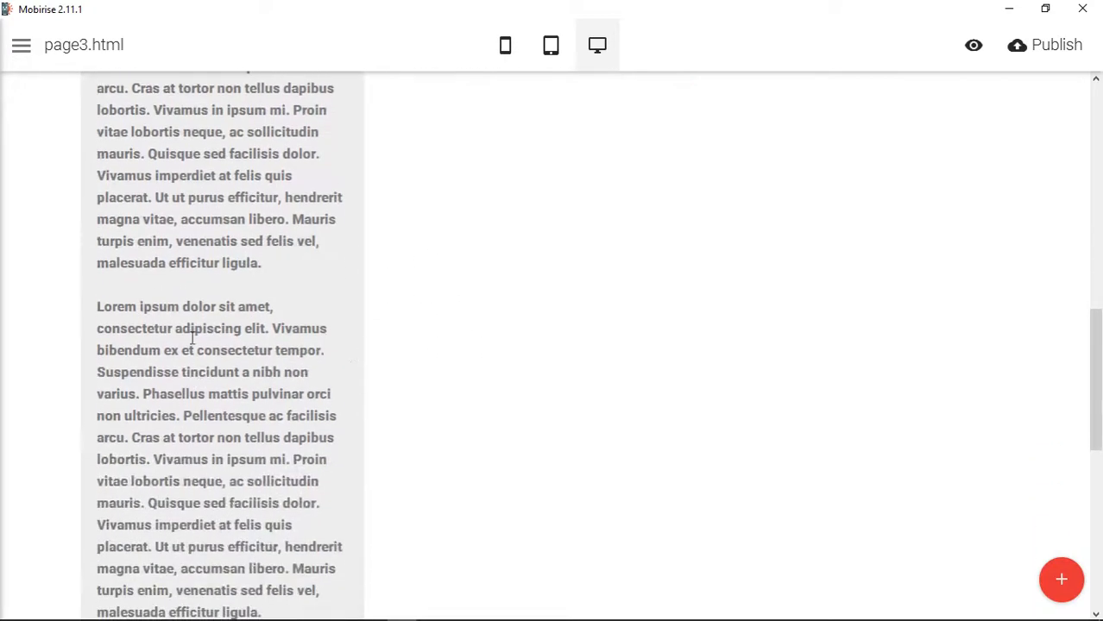
scroll(257, 395, "down", 3)
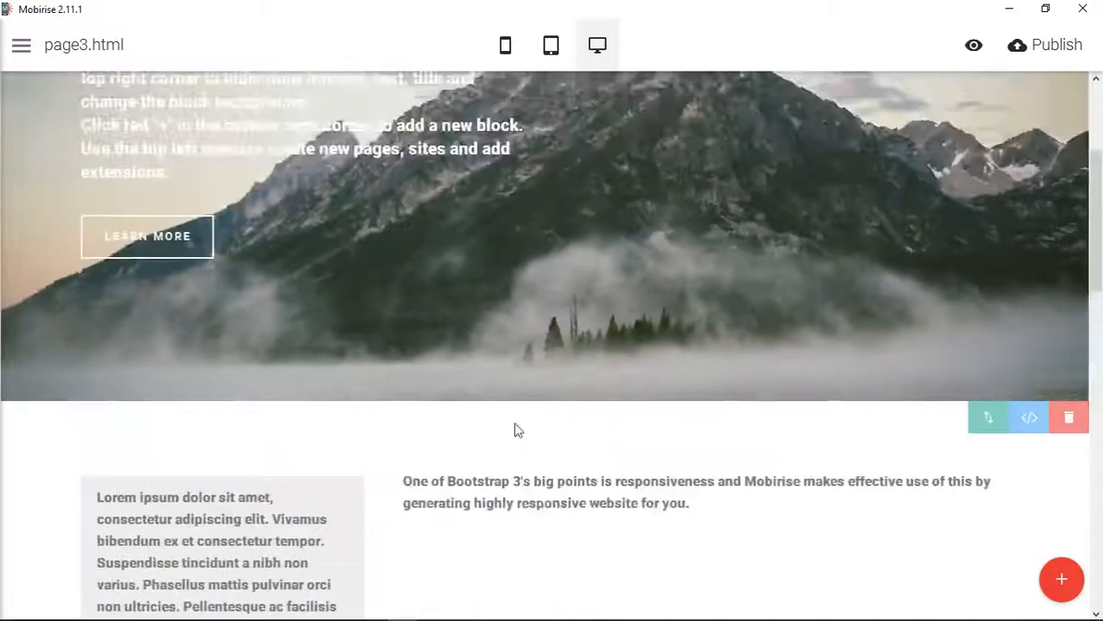
scroll(527, 428, "down", 2)
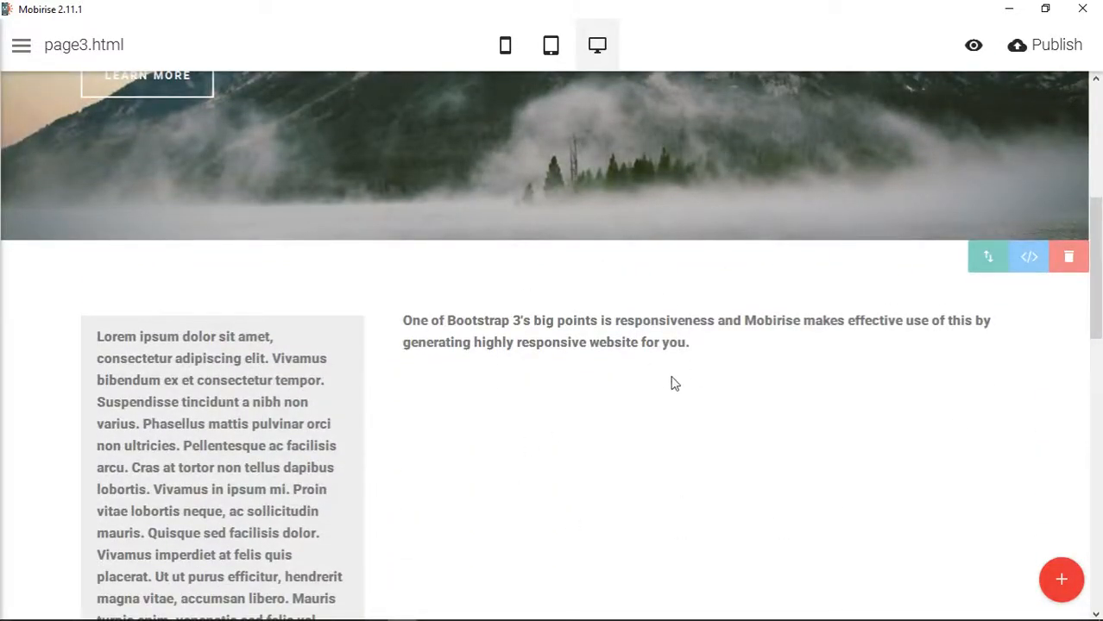
mouse_move(397, 617)
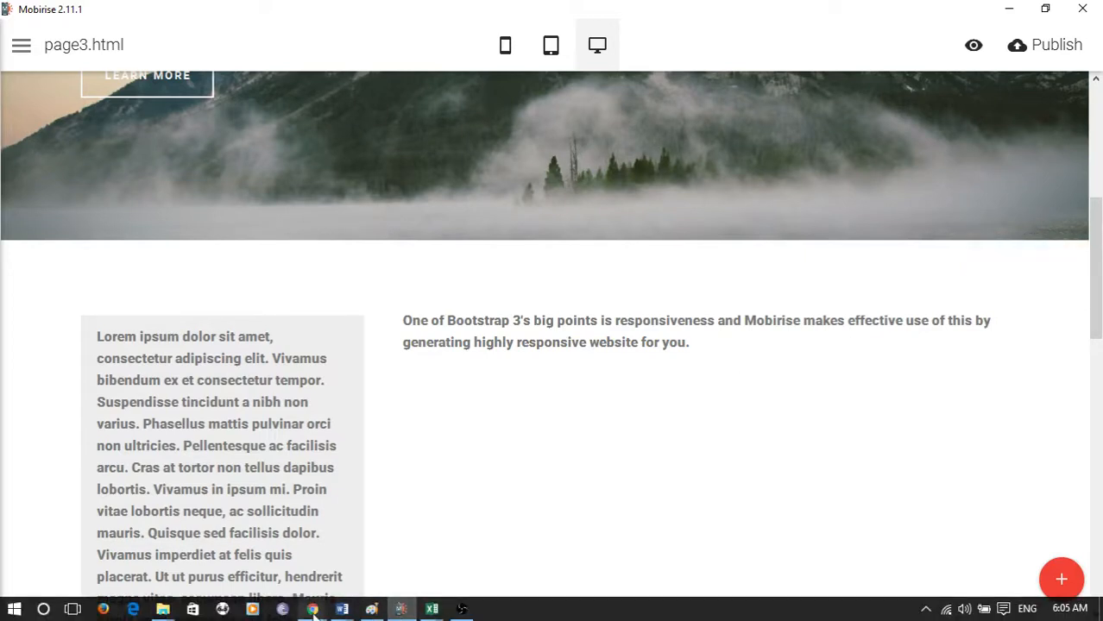
mouse_move(312, 609)
left_click(485, 528)
left_click(363, 433)
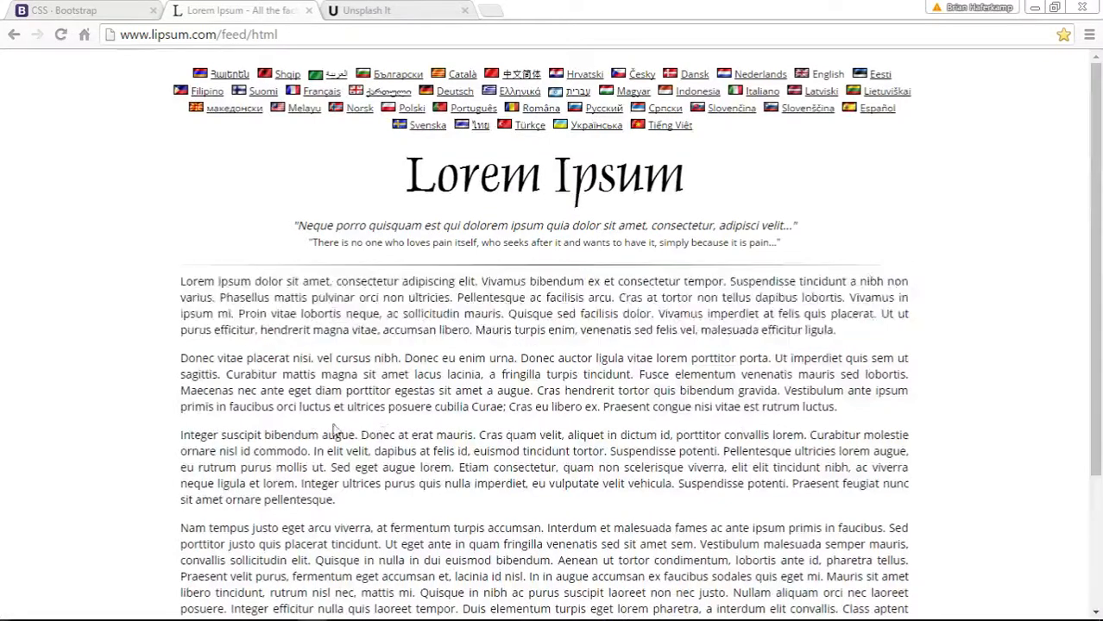
left_click_drag(181, 281, 647, 536)
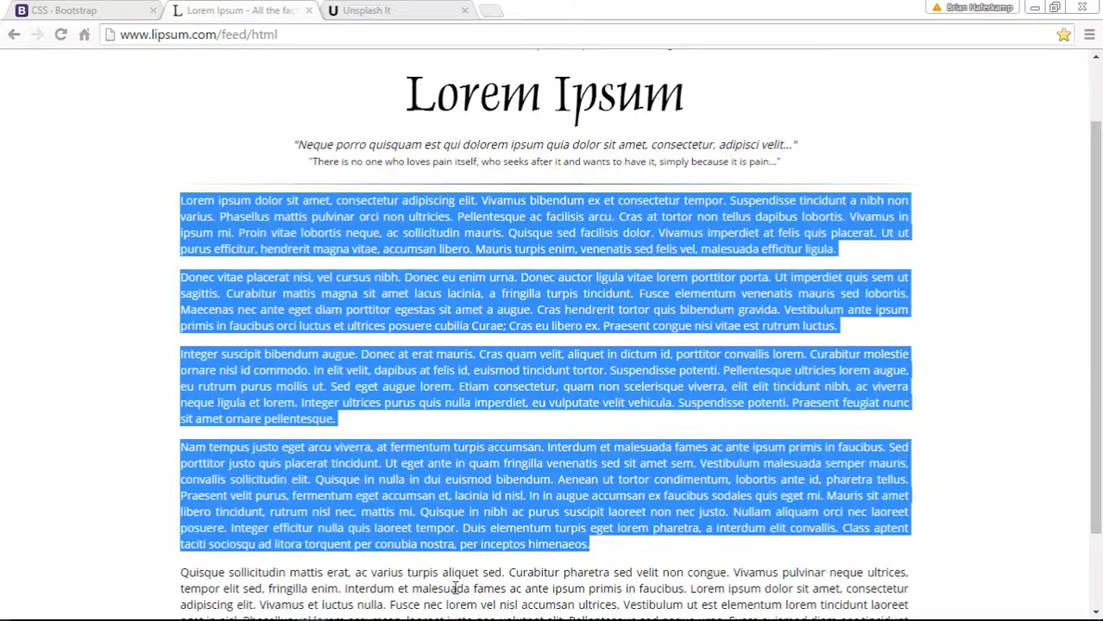
- Return to Mobirise and replace the wide column's Bootstrap 3 sentence with the four copied Lorem Ipsum paragraphs
left_click(400, 615)
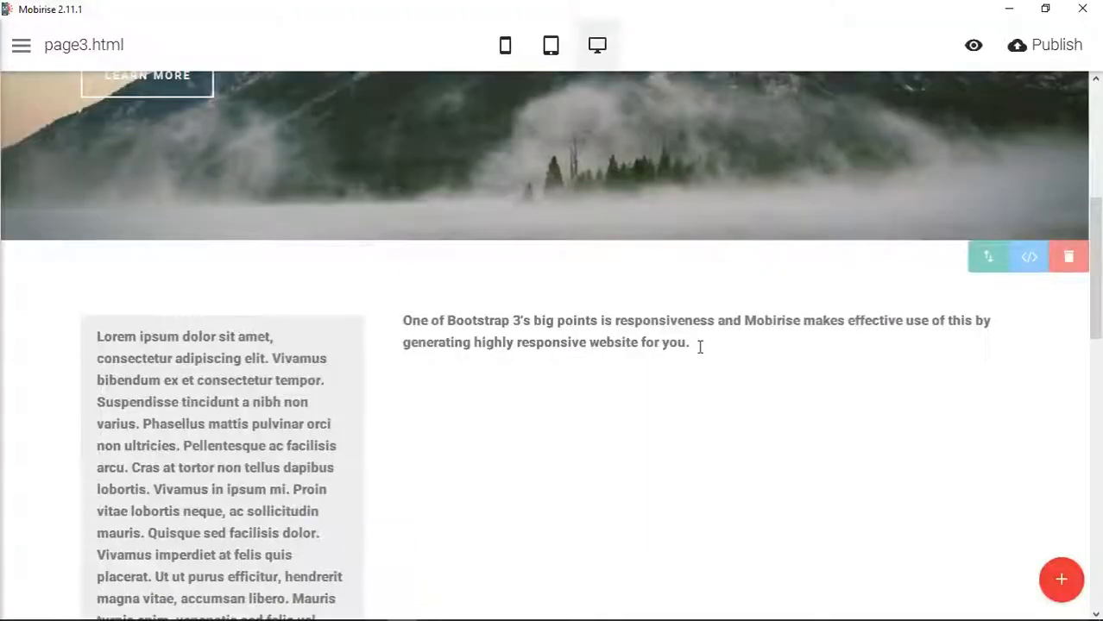
left_click_drag(695, 343, 392, 320)
key("ctrl+v")
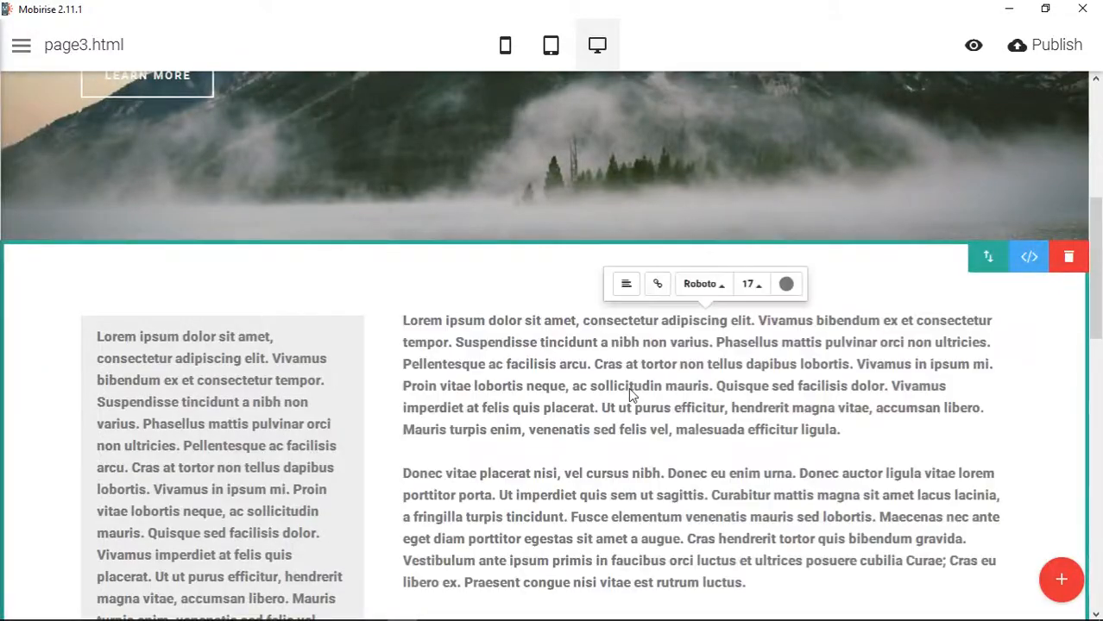
- Add a byline reading "by" and the author's full name on its own line above the wide column's first Lorem Ipsum paragraph
scroll(628, 390, "down", 6)
scroll(613, 393, "up", 10)
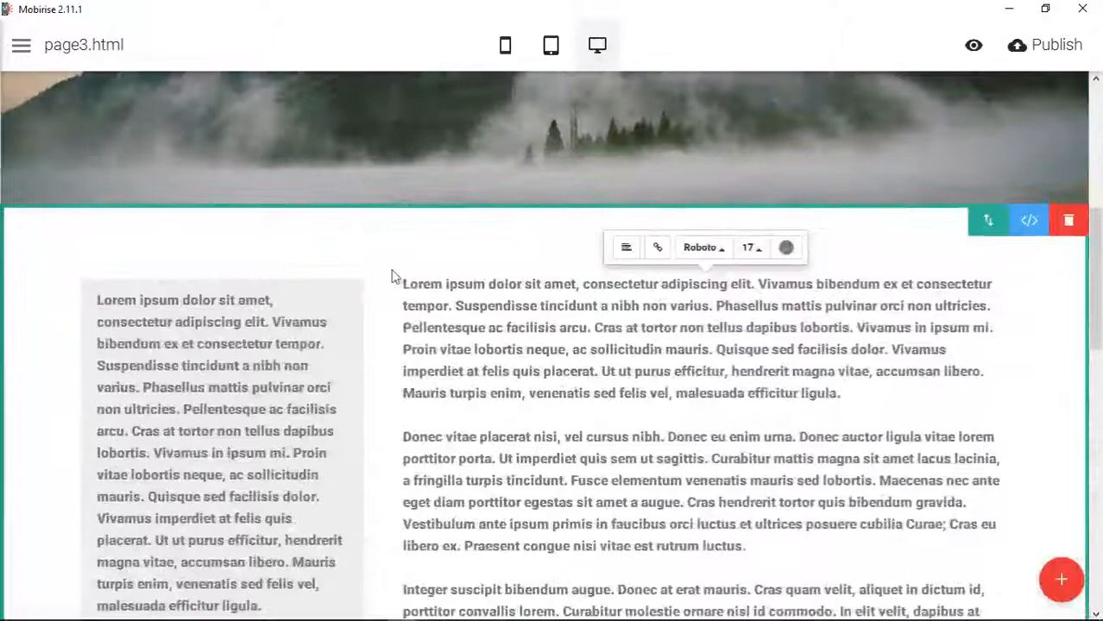
left_click(402, 285)
key("Return")
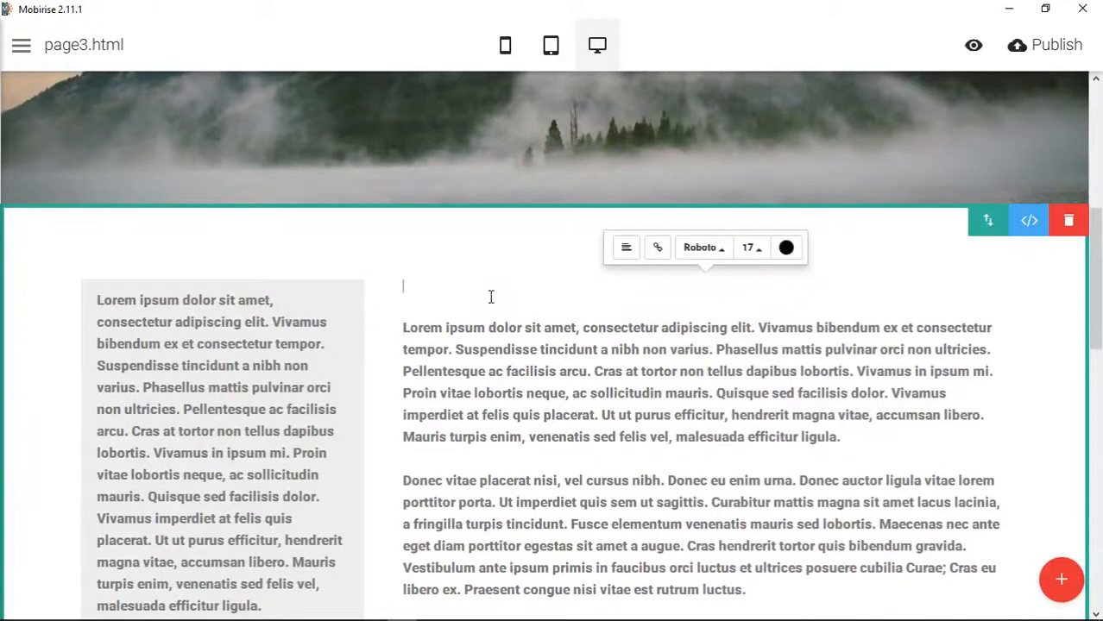
type("by John")
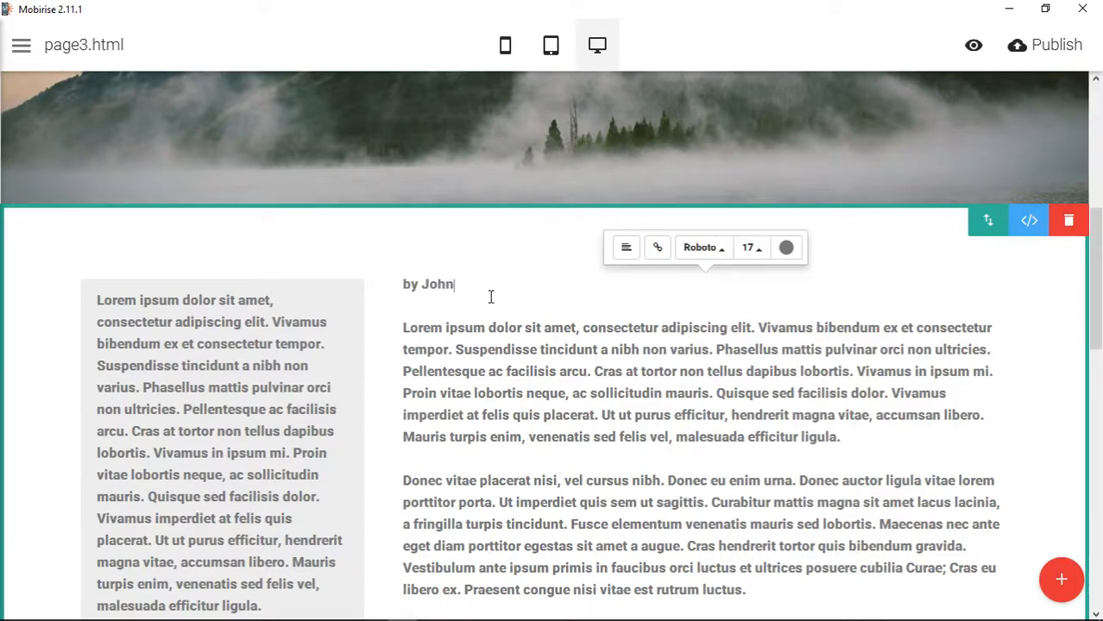
type(" Smith")
left_click(608, 371)
- Insert the line "Some Headline Here" above the byline in the wide column, with a blank line between them
left_click(404, 290)
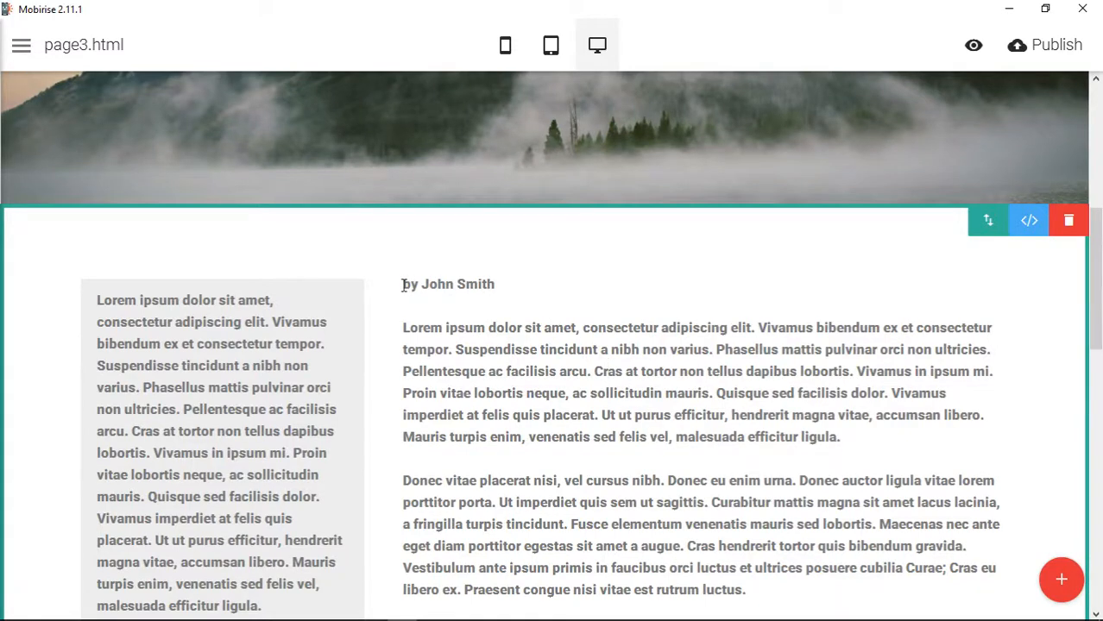
key("Return")
key("Return")
key("Up")
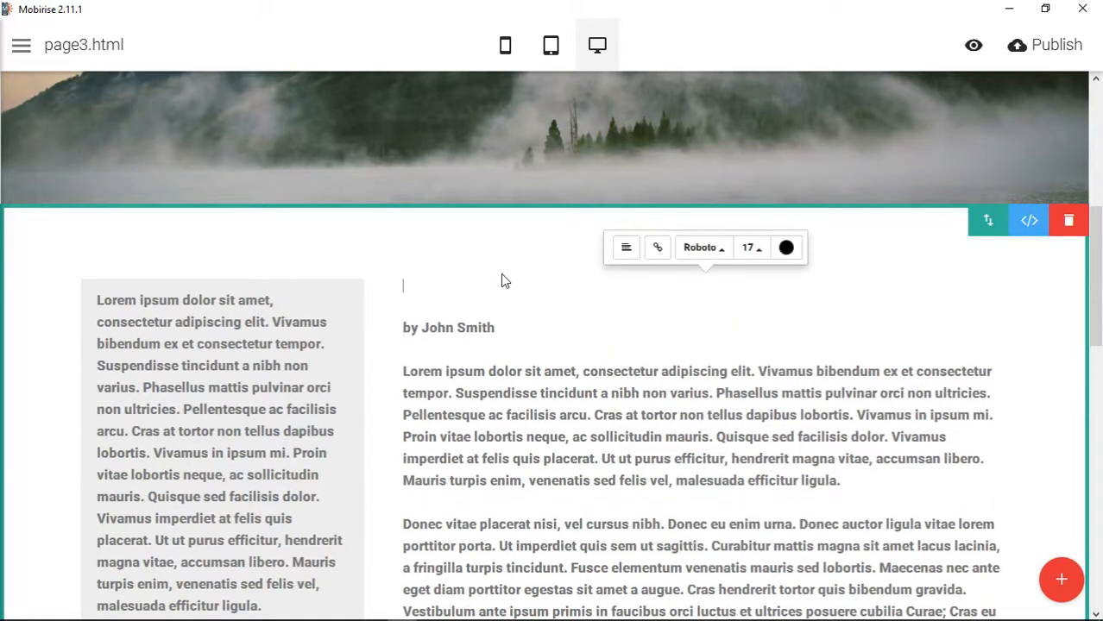
type("Some Headline Here")
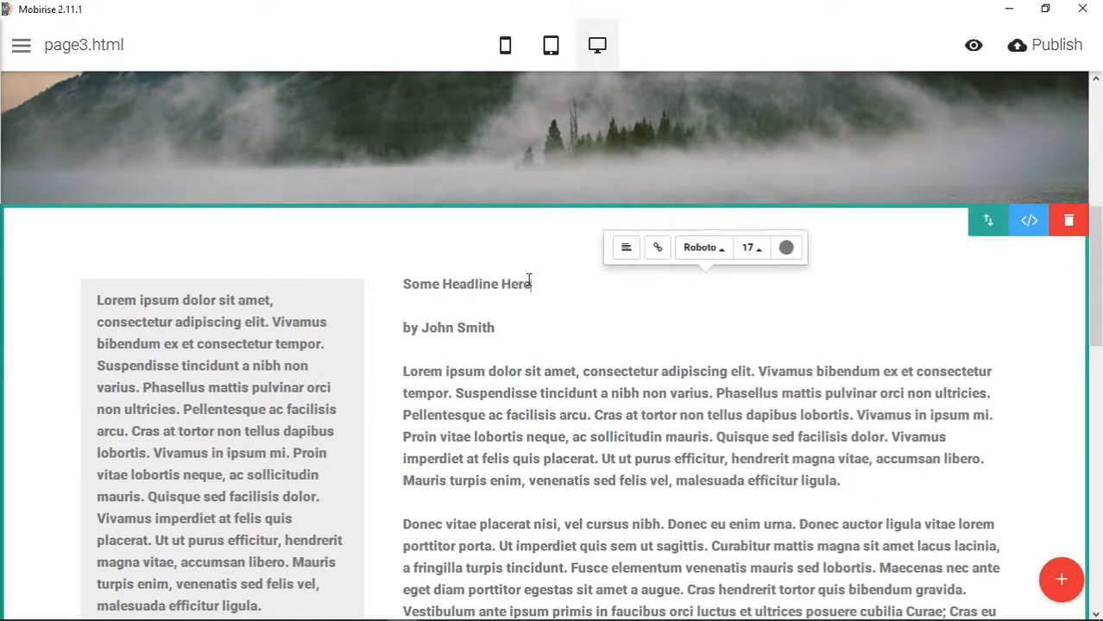
- Try font size 20 on the wide column's headline text and return it to 17
left_click(760, 250)
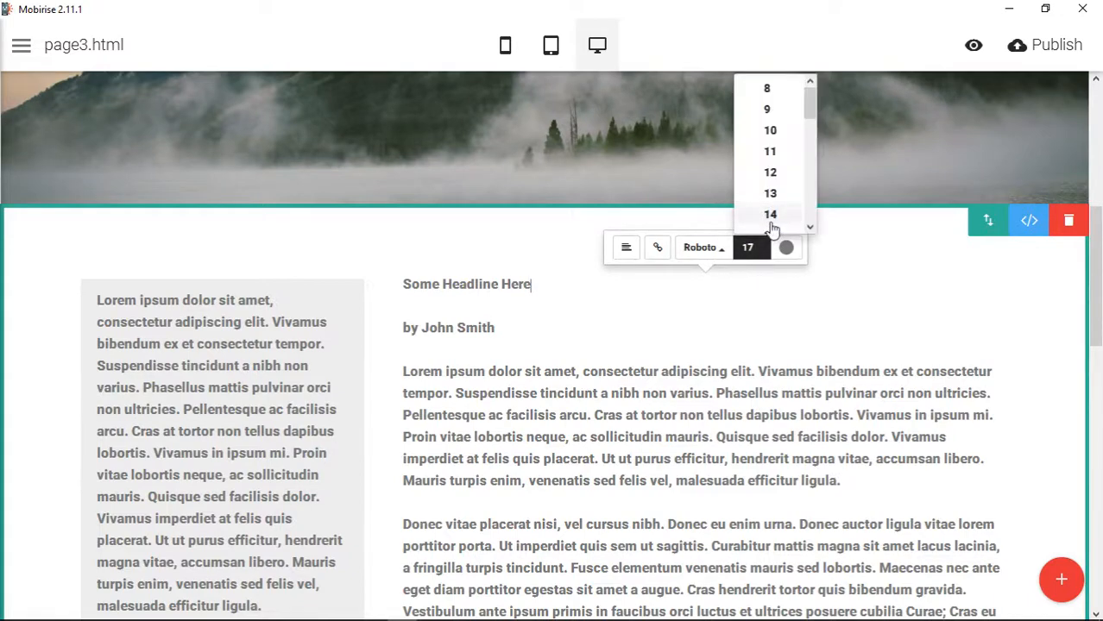
scroll(771, 217, "down", 5)
scroll(770, 216, "up", 3)
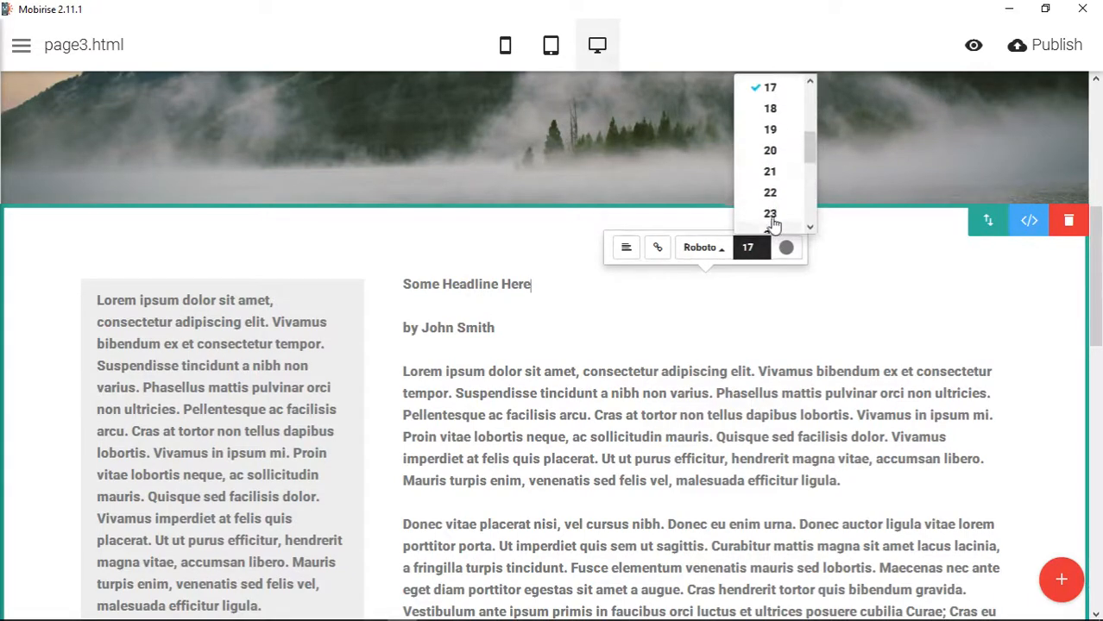
left_click(775, 153)
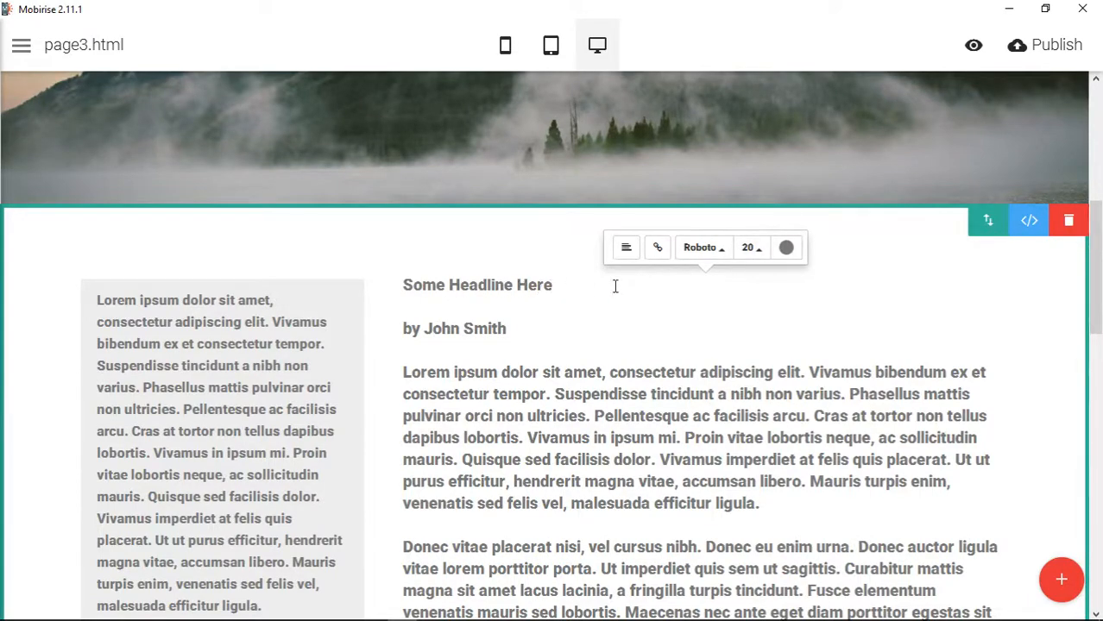
left_click(749, 250)
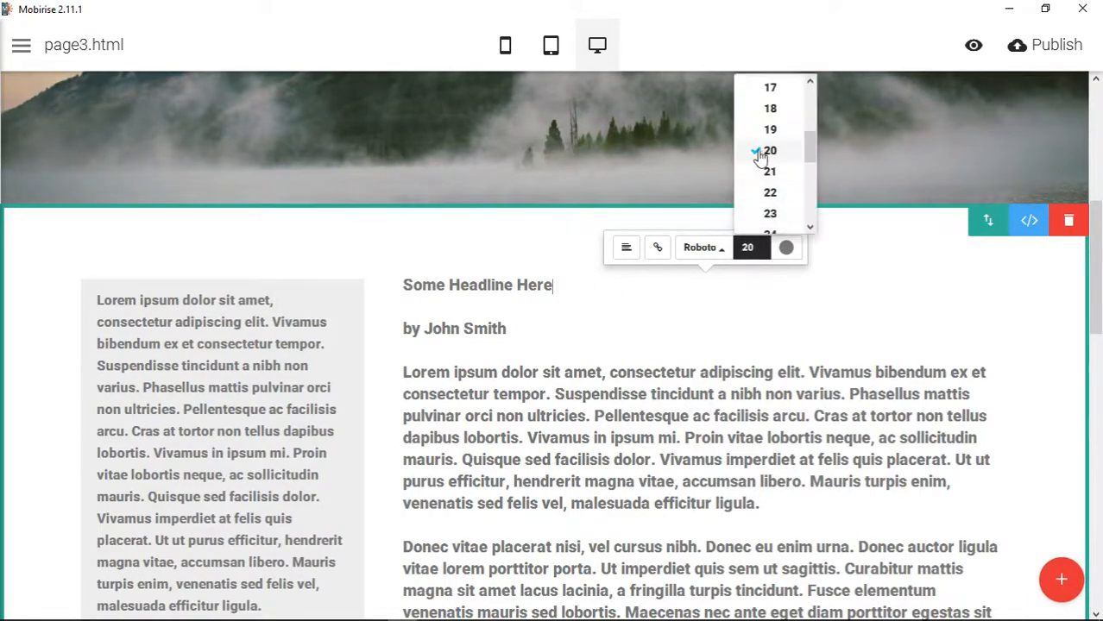
left_click(769, 88)
- In the block's HTML, move the text Some Headline Here out of the wide column's paragraph to just before its <p> tag
left_click(1026, 225)
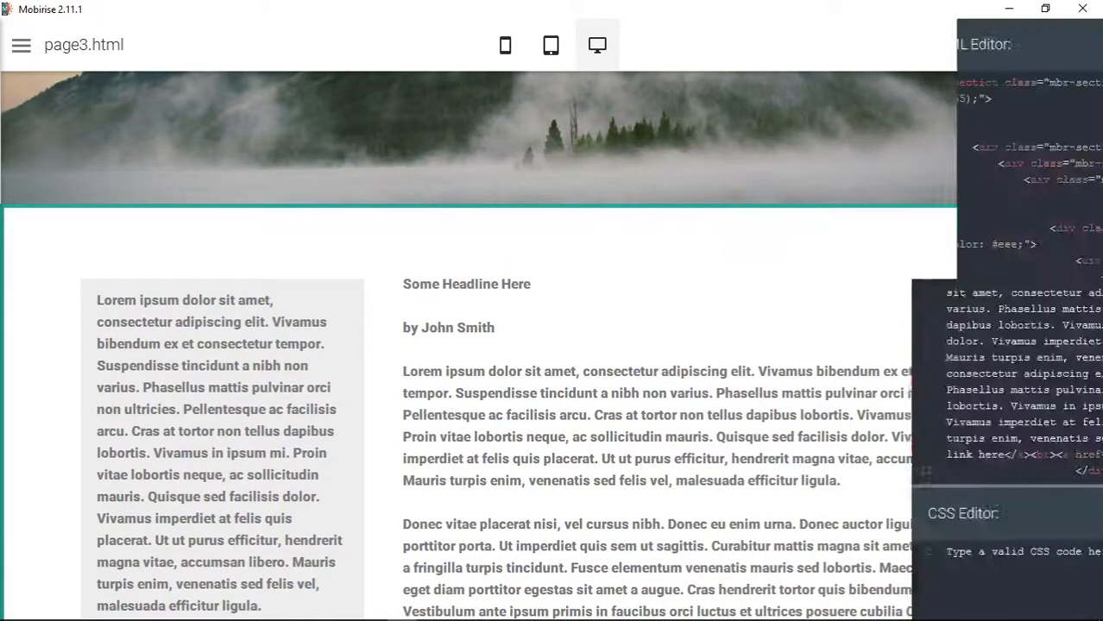
scroll(737, 325, "down", 5)
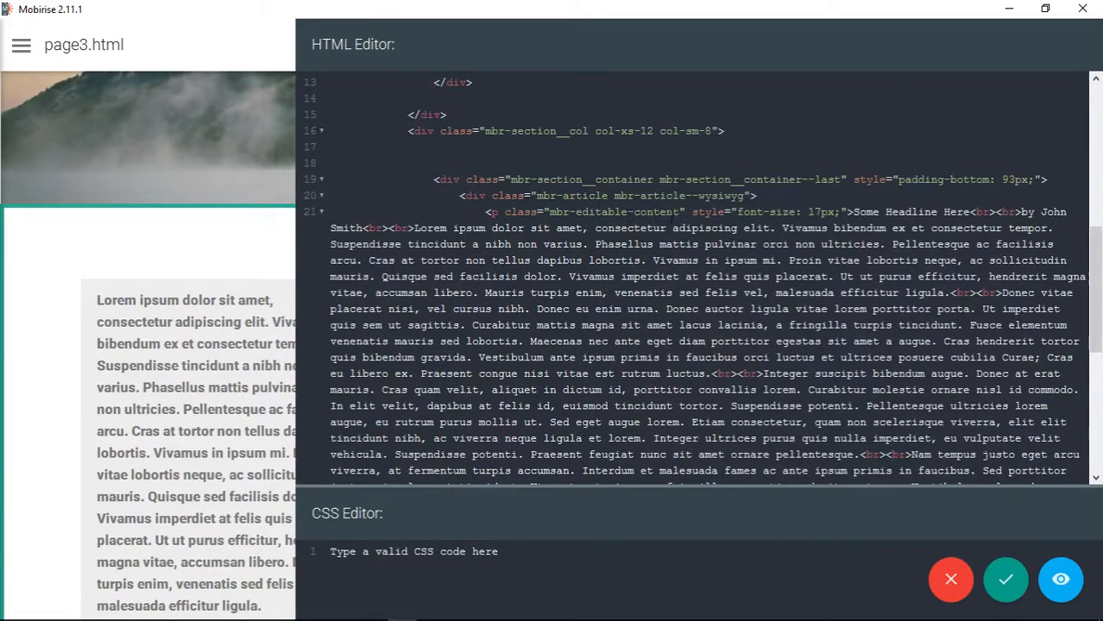
left_click_drag(853, 212, 971, 211)
key("ctrl+c")
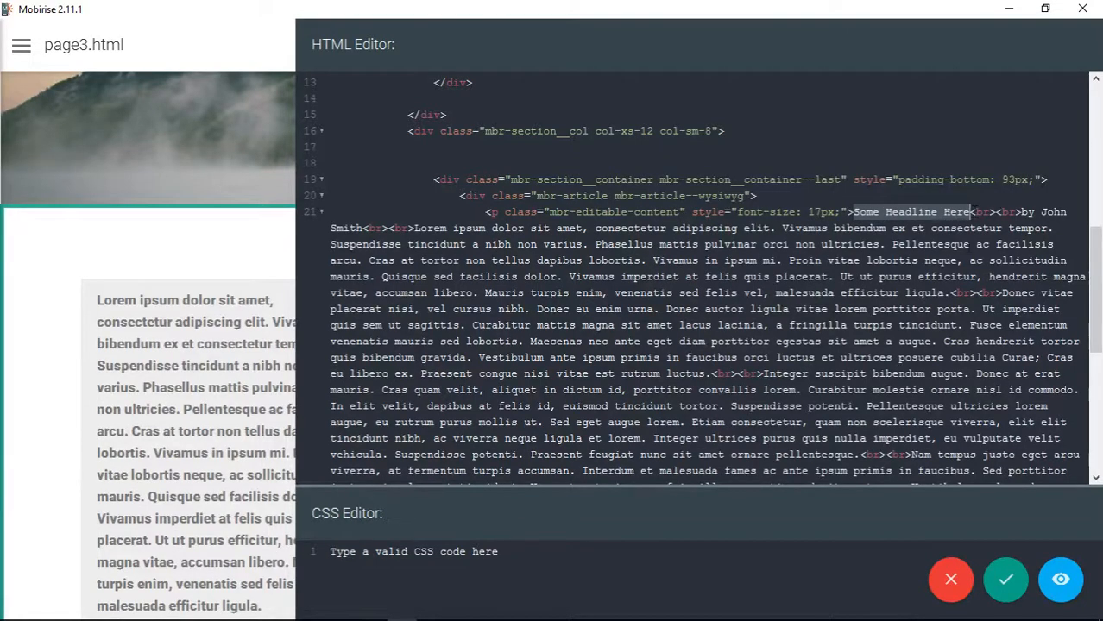
key("Delete")
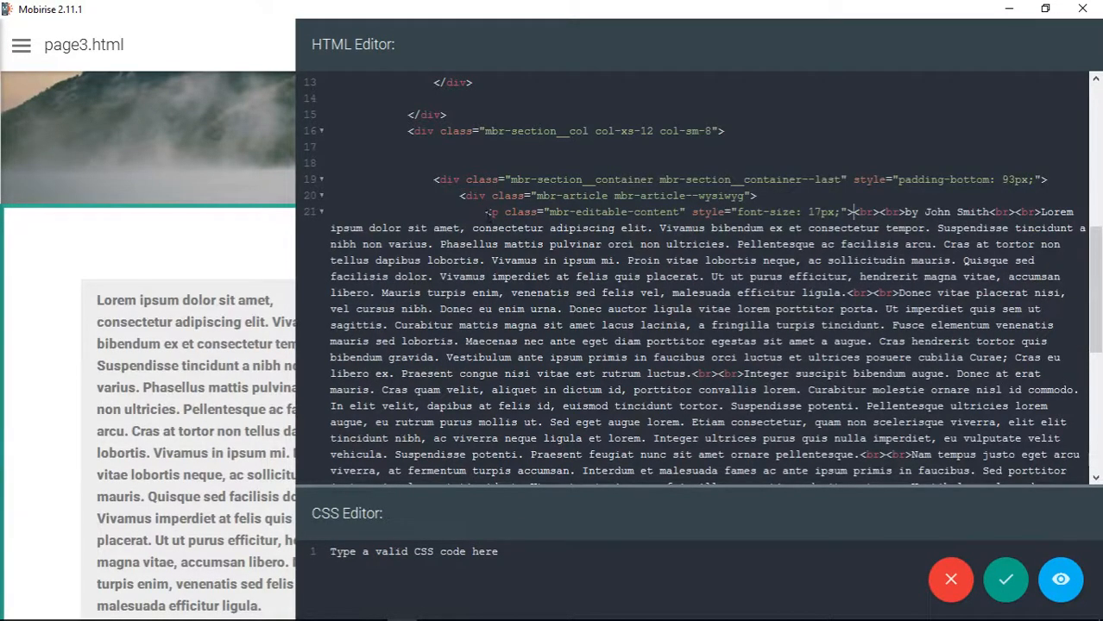
key("ctrl+v")
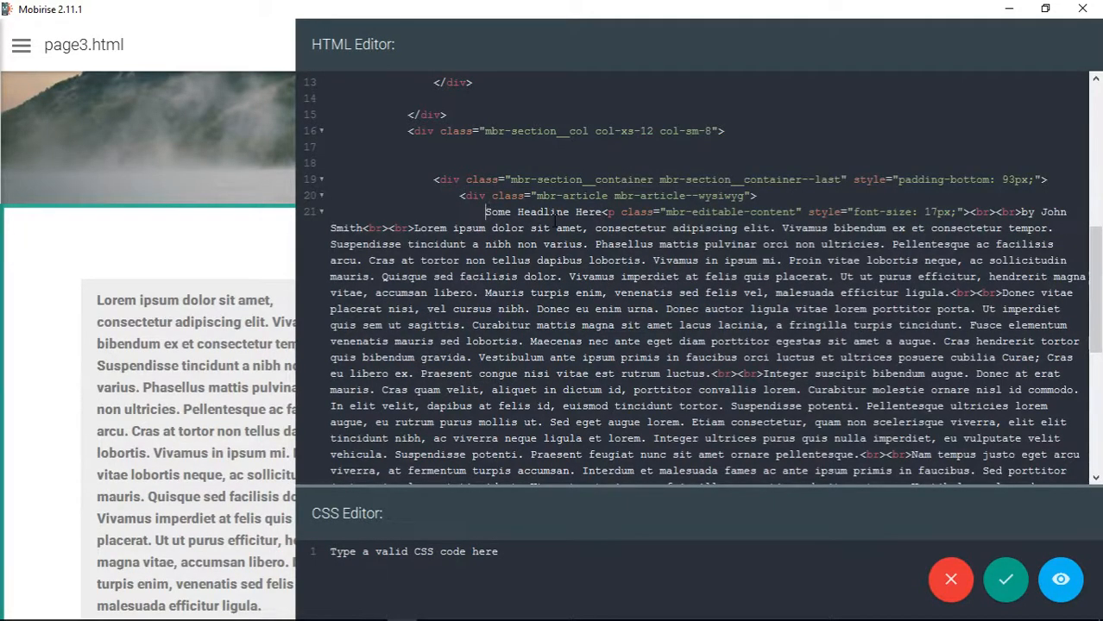
- Wrap Some Headline Here in opening <h3> and closing </h3> tags in the HTML
type("<h3></h3>")
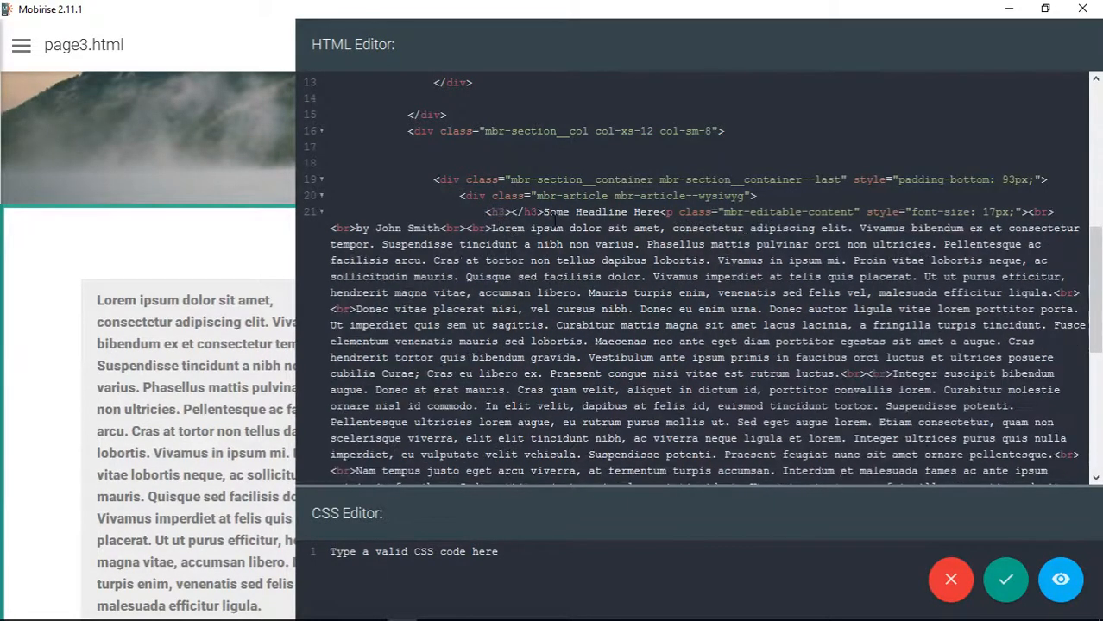
left_click_drag(515, 213, 550, 213)
key("ctrl+c")
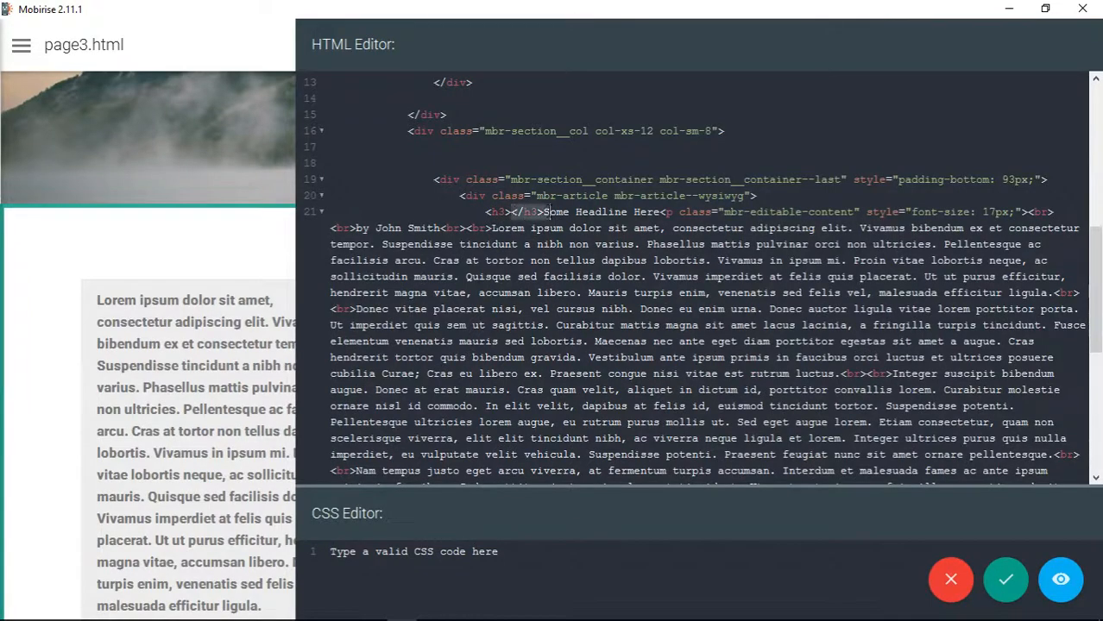
key("BackSpace")
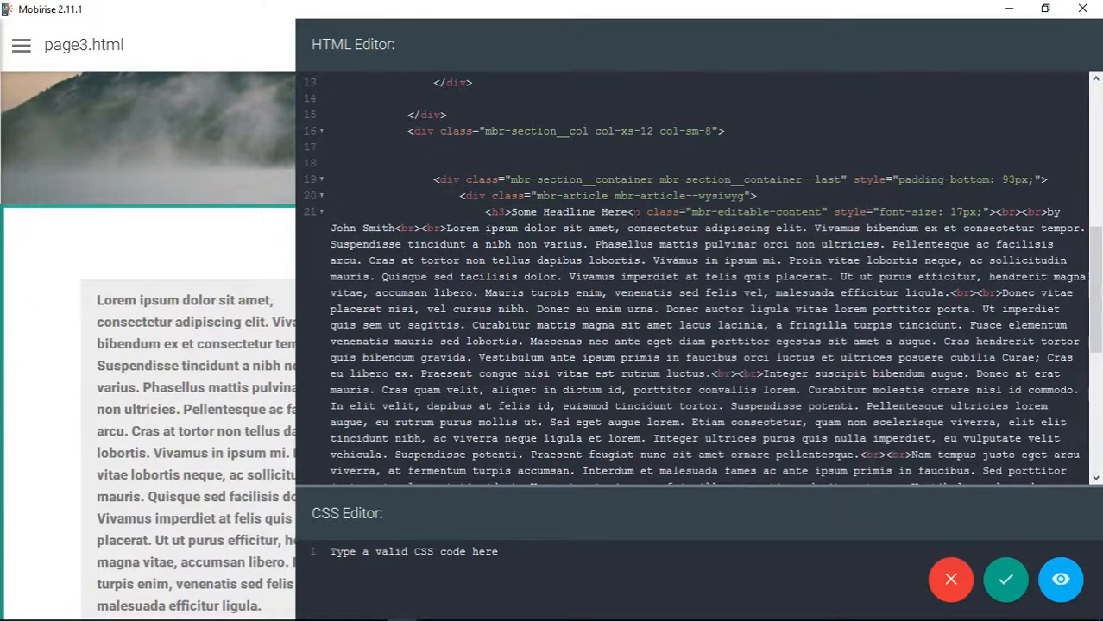
left_click(628, 212)
key("ctrl+v")
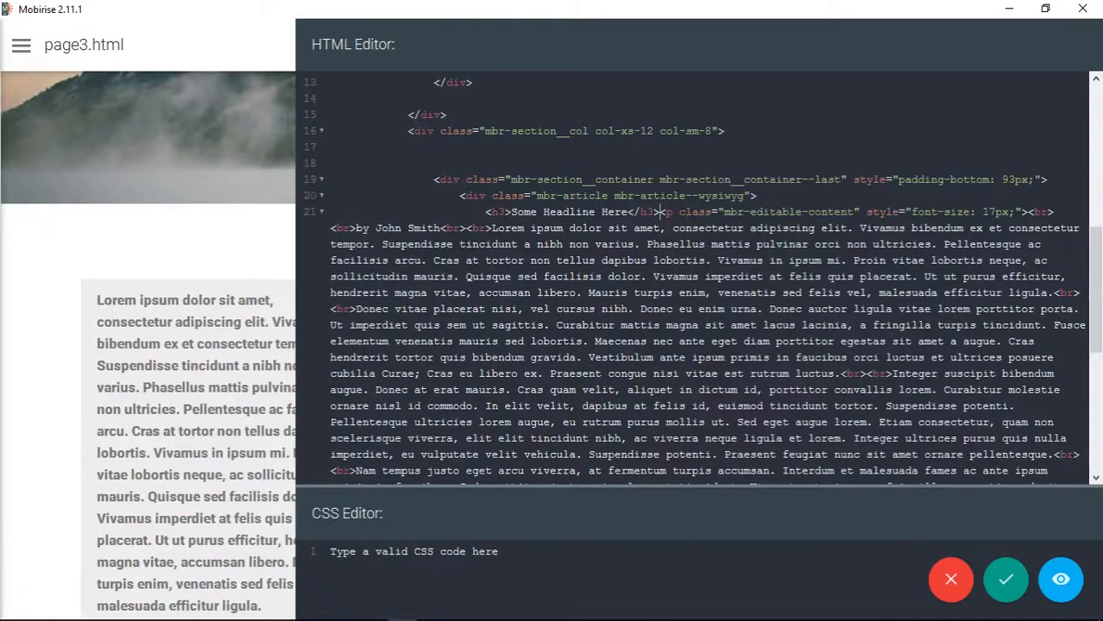
- Copy the mbr-editable-content class attribute from the paragraph tag into the headline's h3 tag and save the code
left_click_drag(679, 213, 860, 211)
key("ctrl+c")
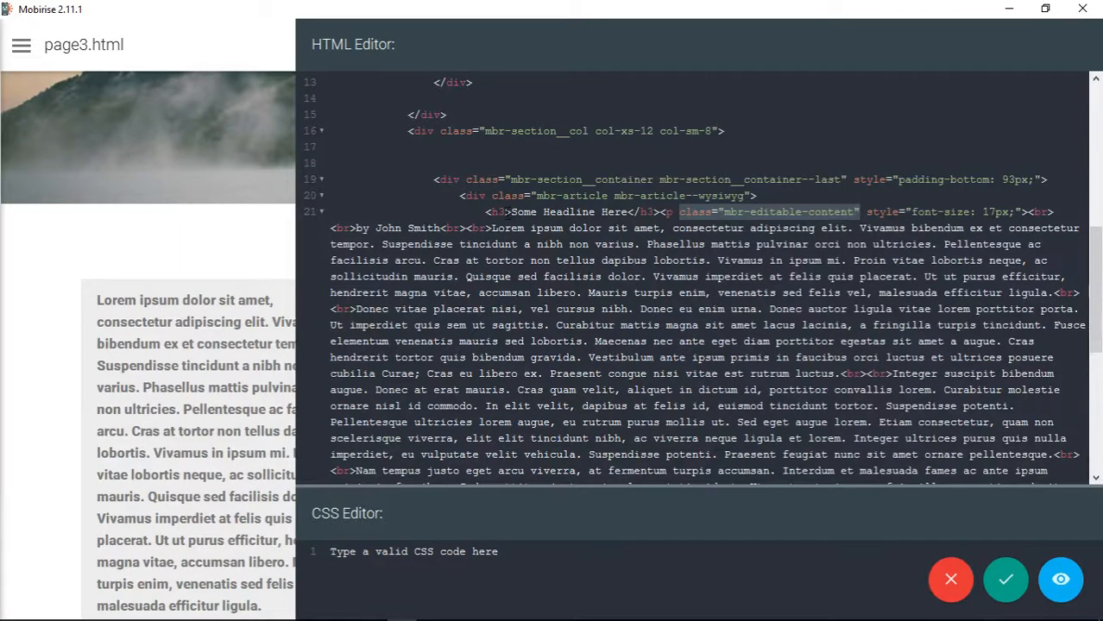
left_click(506, 214)
key("ctrl+v")
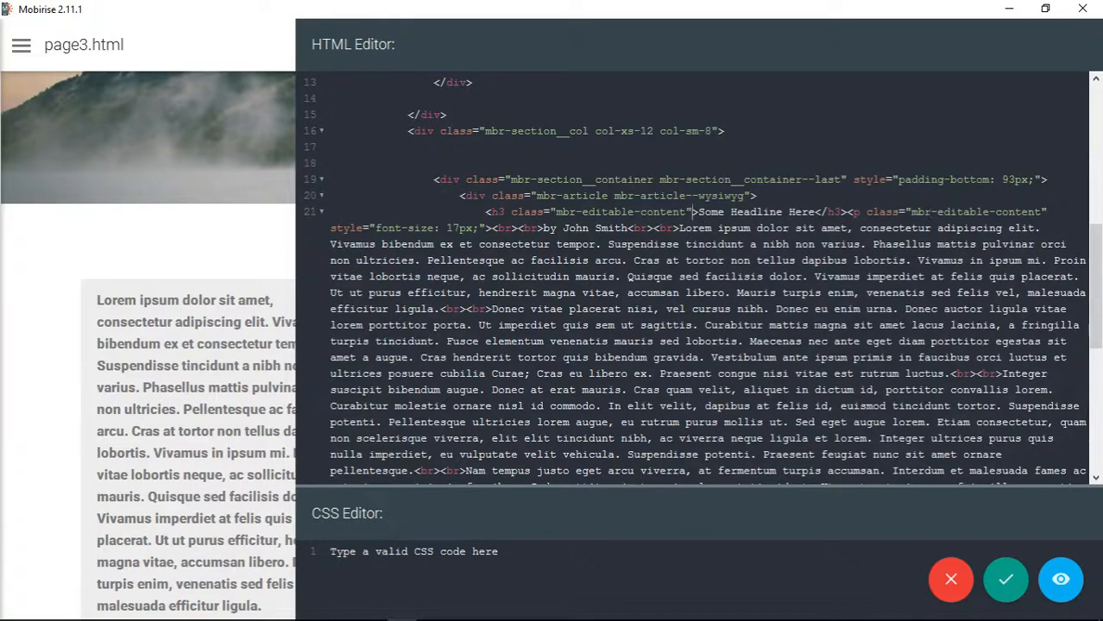
left_click(1005, 579)
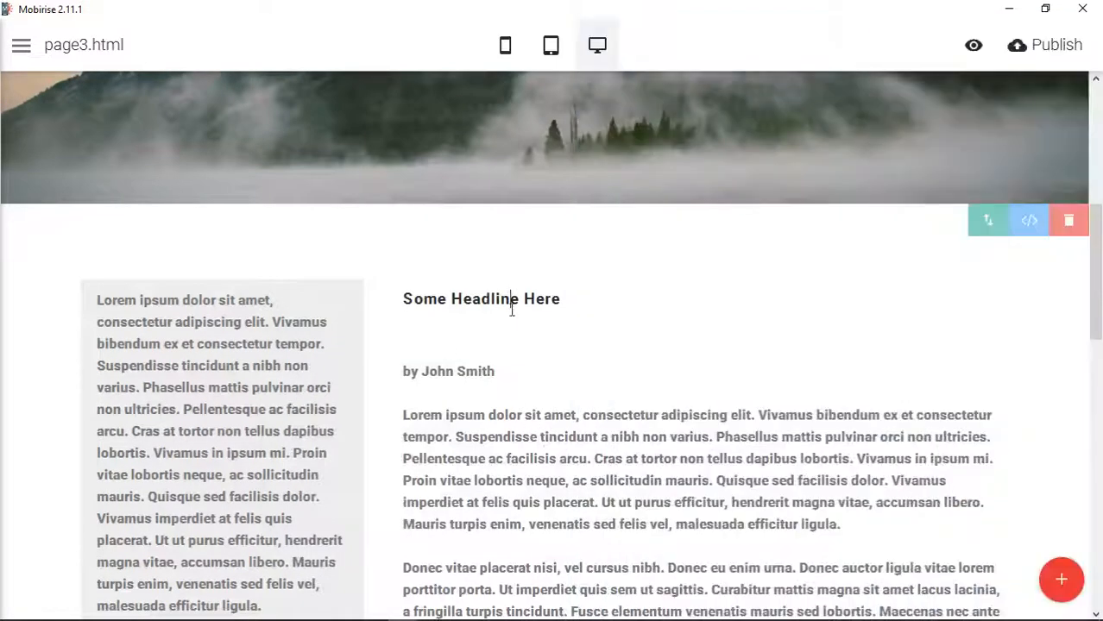
- Change the text colour of Some Headline Here to the dark brownish-grey swatch
left_click(511, 304)
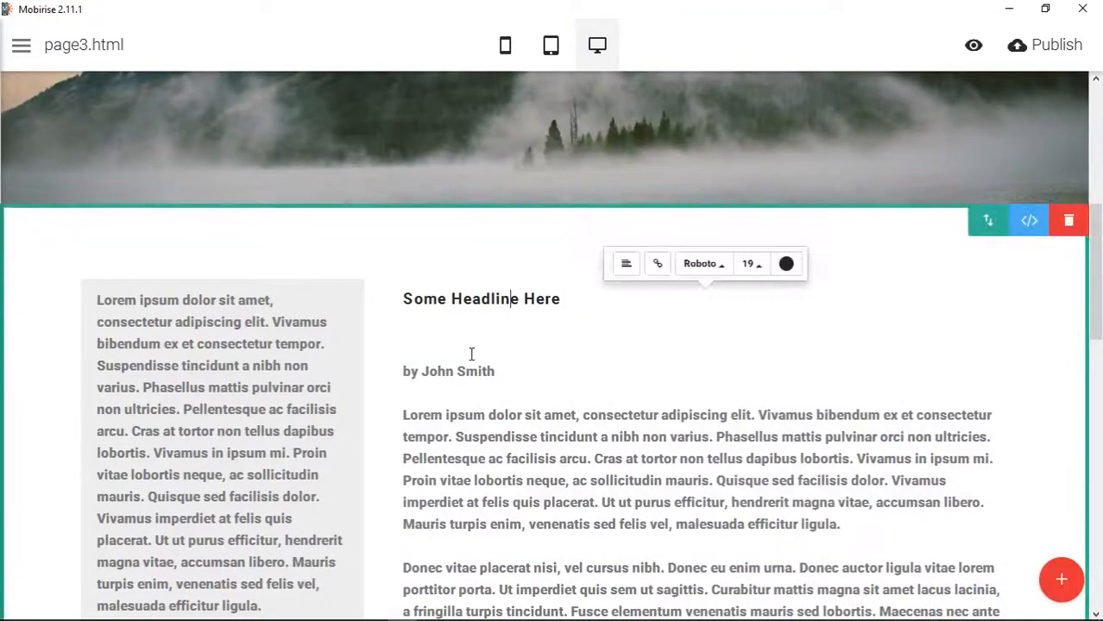
left_click(467, 372)
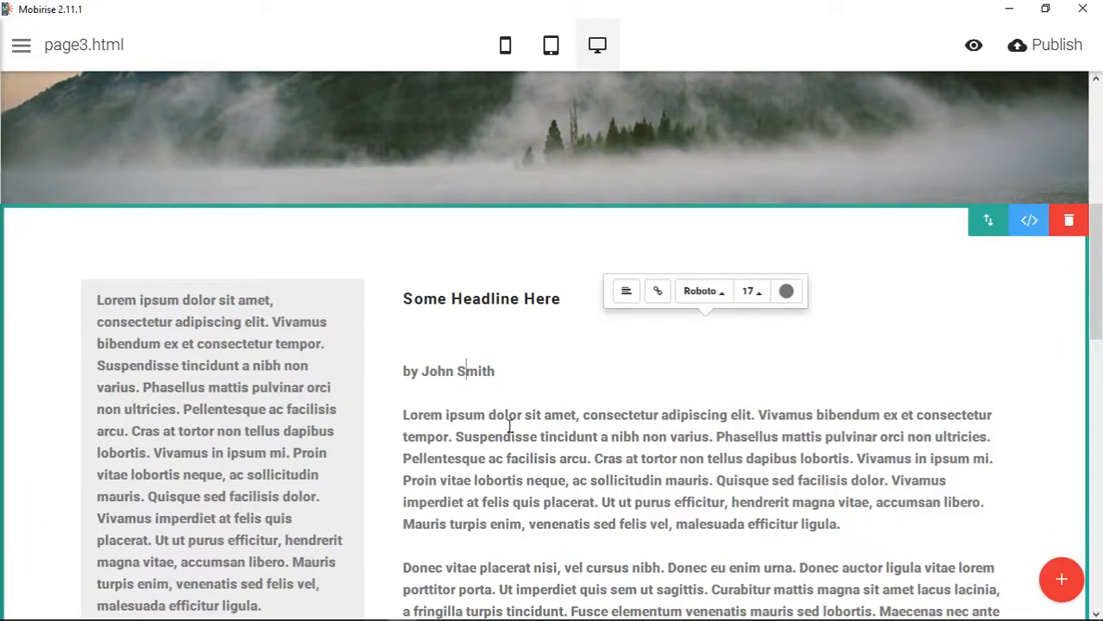
left_click(502, 304)
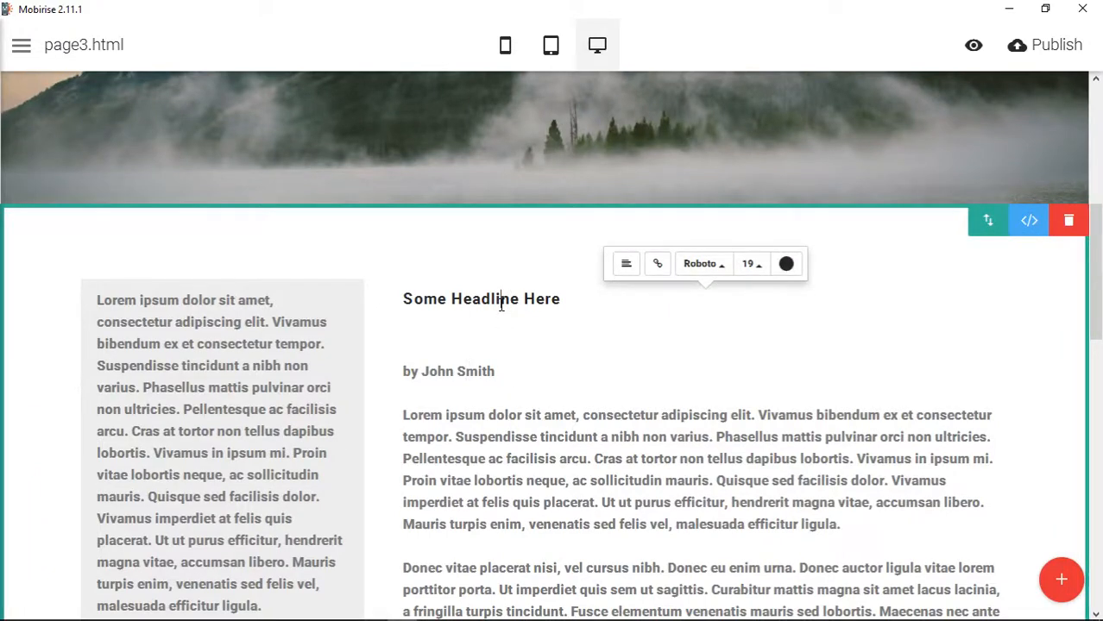
left_click(786, 264)
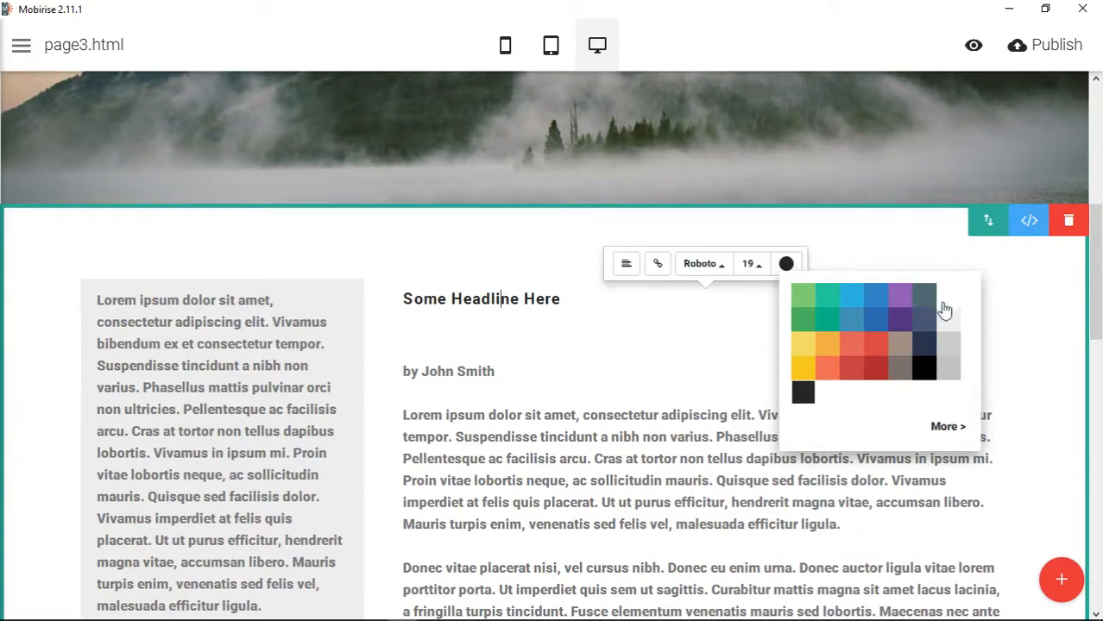
left_click(949, 369)
left_click(899, 371)
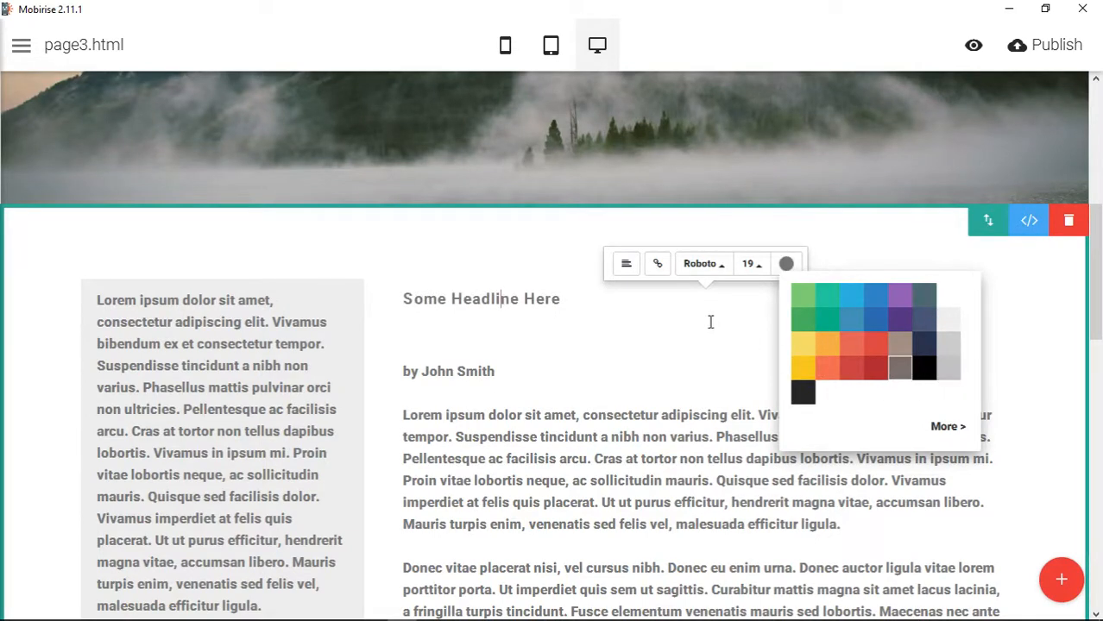
left_click(630, 327)
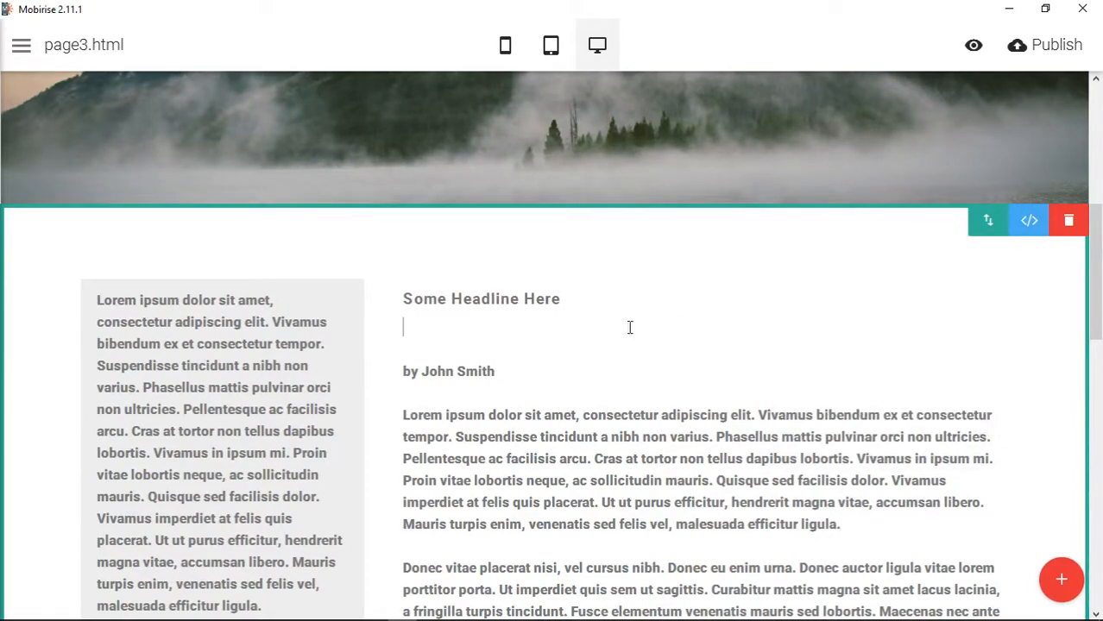
- Set the font size of Some Headline Here to 30
left_click(530, 300)
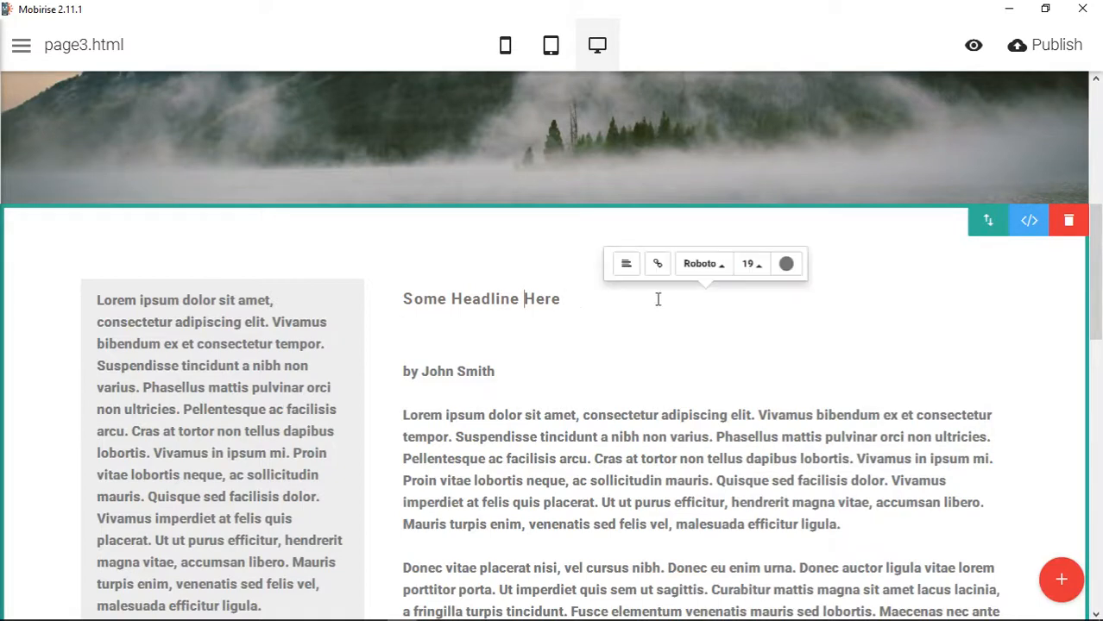
left_click(756, 273)
scroll(770, 200, "down", 4)
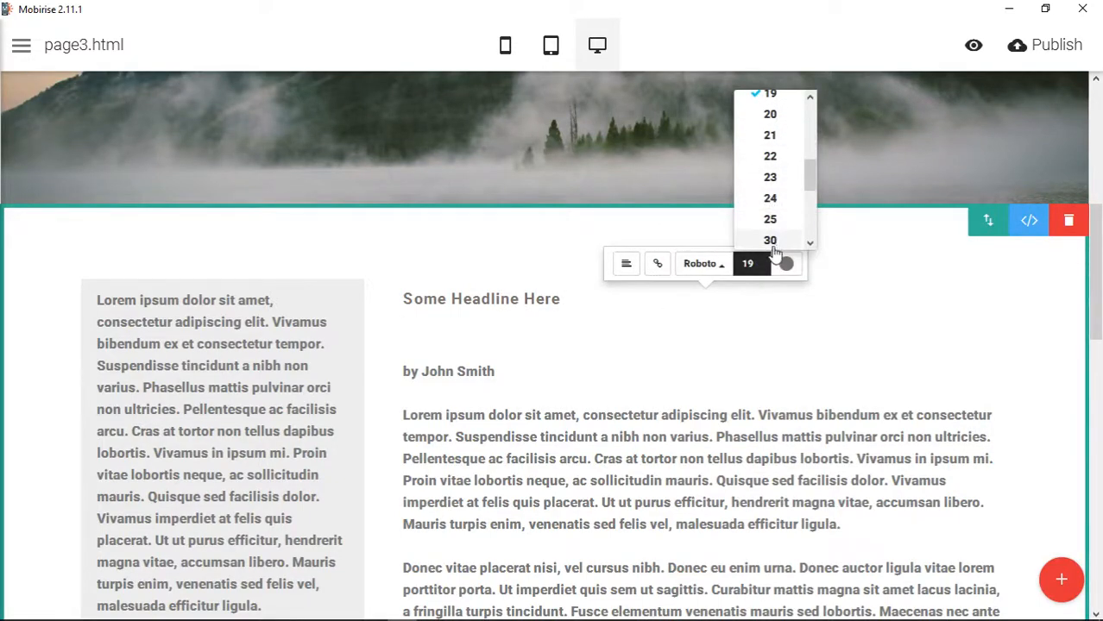
left_click(770, 241)
- Delete one blank line between the headline and the byline in the wide column
left_click(643, 368)
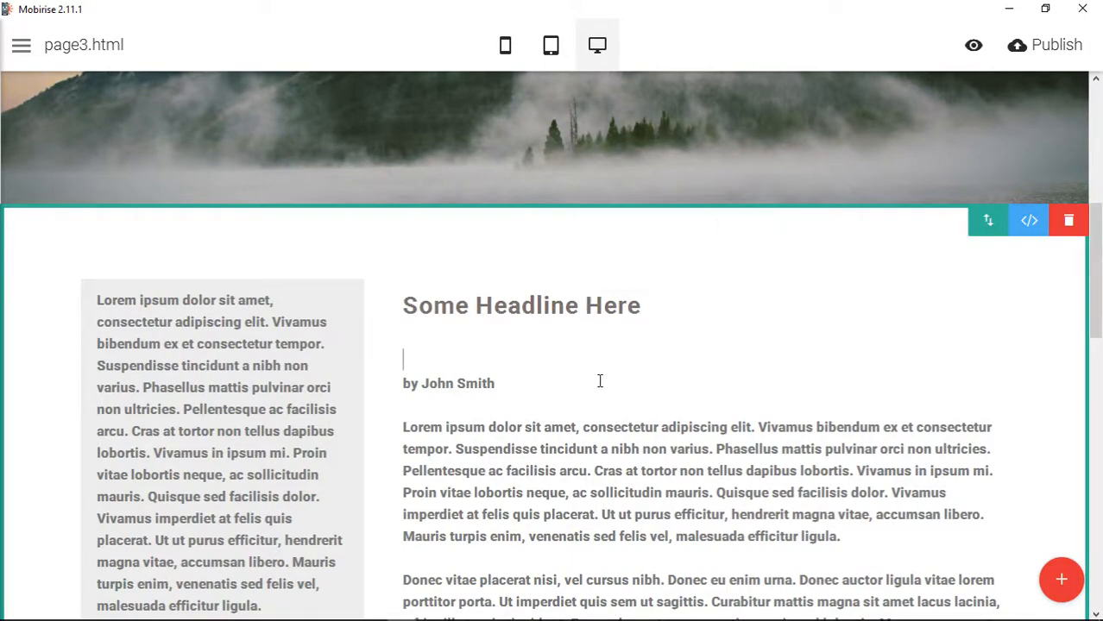
key("BackSpace")
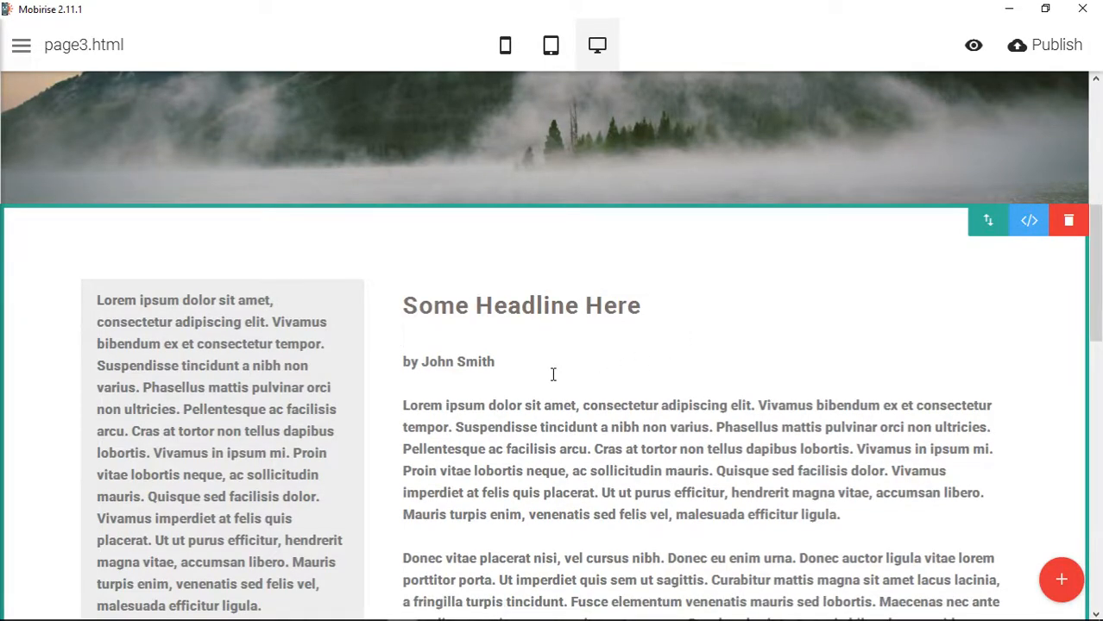
scroll(691, 348, "down", 7)
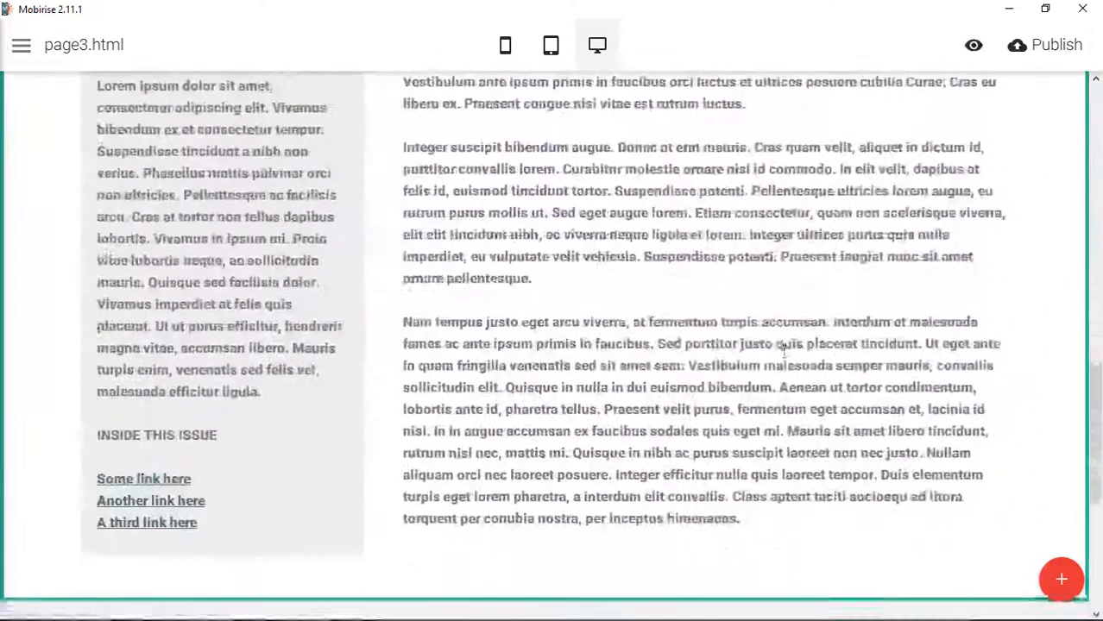
scroll(784, 345, "up", 7)
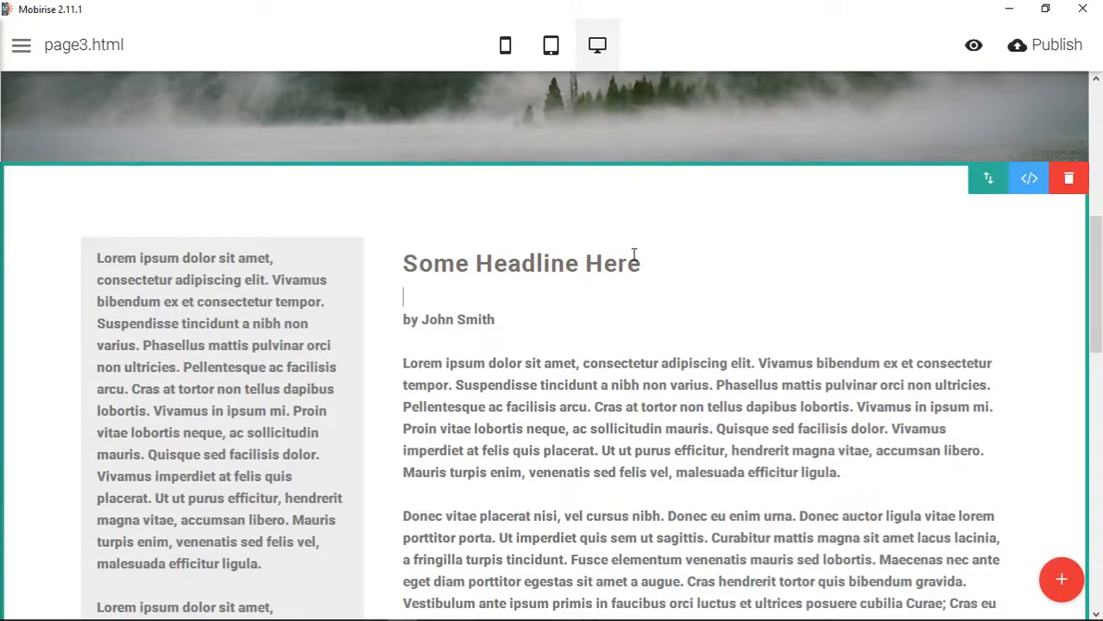
- Insert an empty img tag on its own line directly above the h3 headline in the wide column's HTML code
left_click(1031, 184)
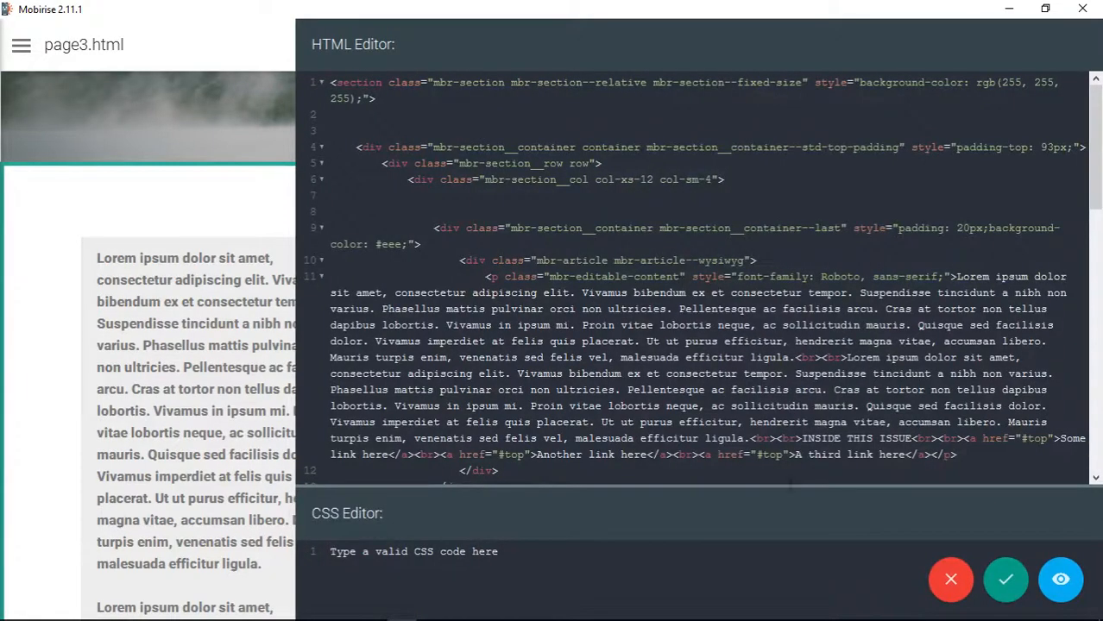
left_click(1005, 580)
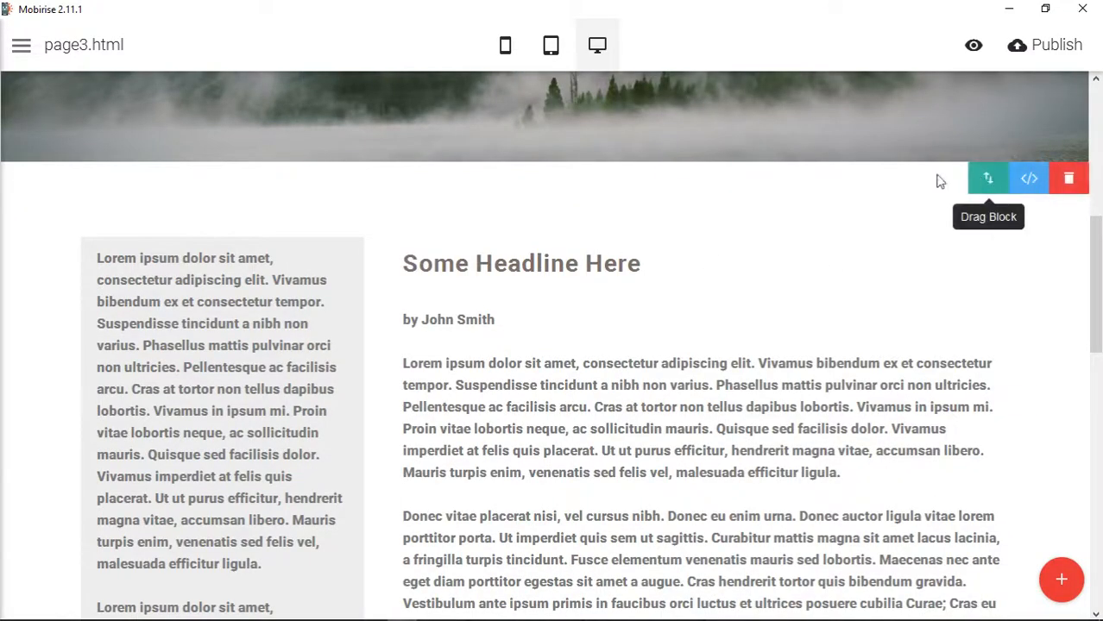
left_click(1030, 180)
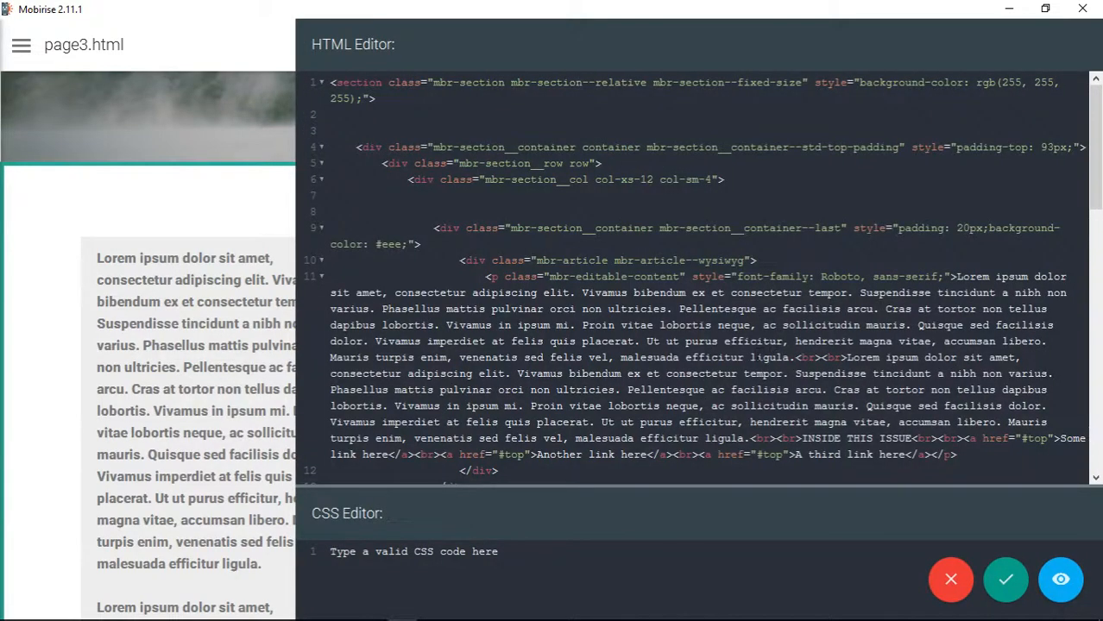
scroll(760, 352, "down", 8)
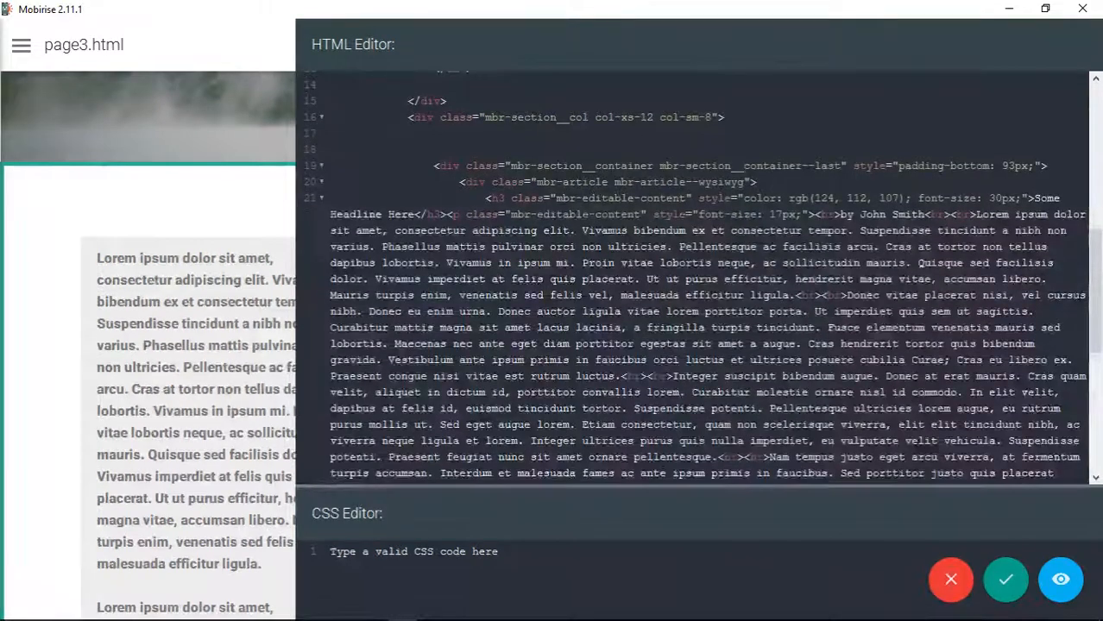
left_click_drag(483, 198, 944, 199)
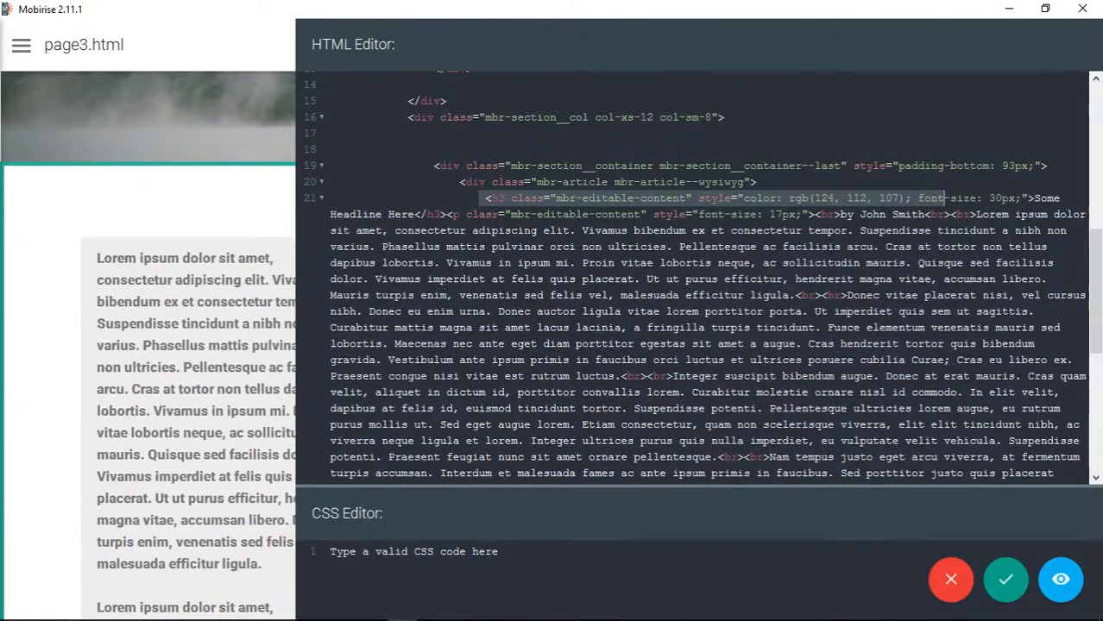
left_click(486, 199)
key("Return")
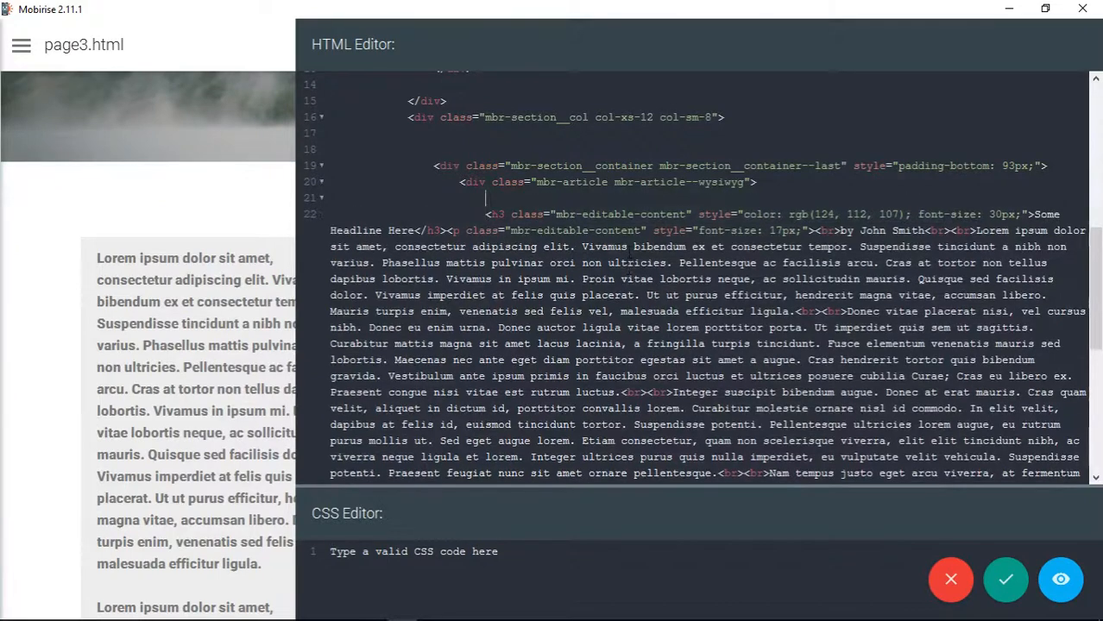
type("img")
key("Tab")
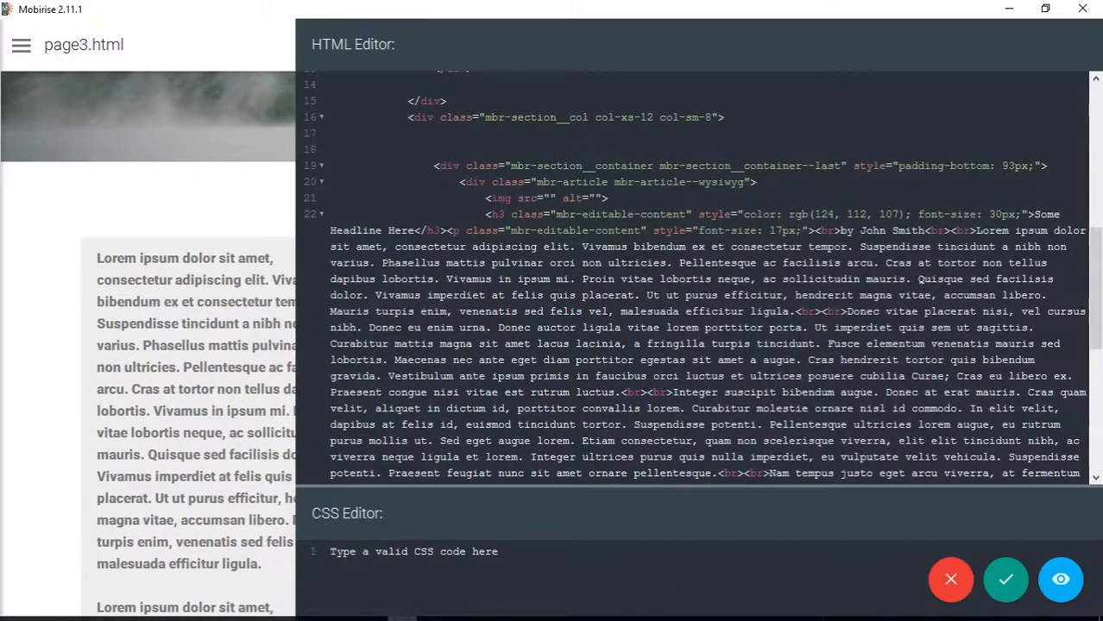
- Switch to the Unsplash It page in the browser and examine its basic usage instructions and base URL for placeholder images
mouse_move(447, 615)
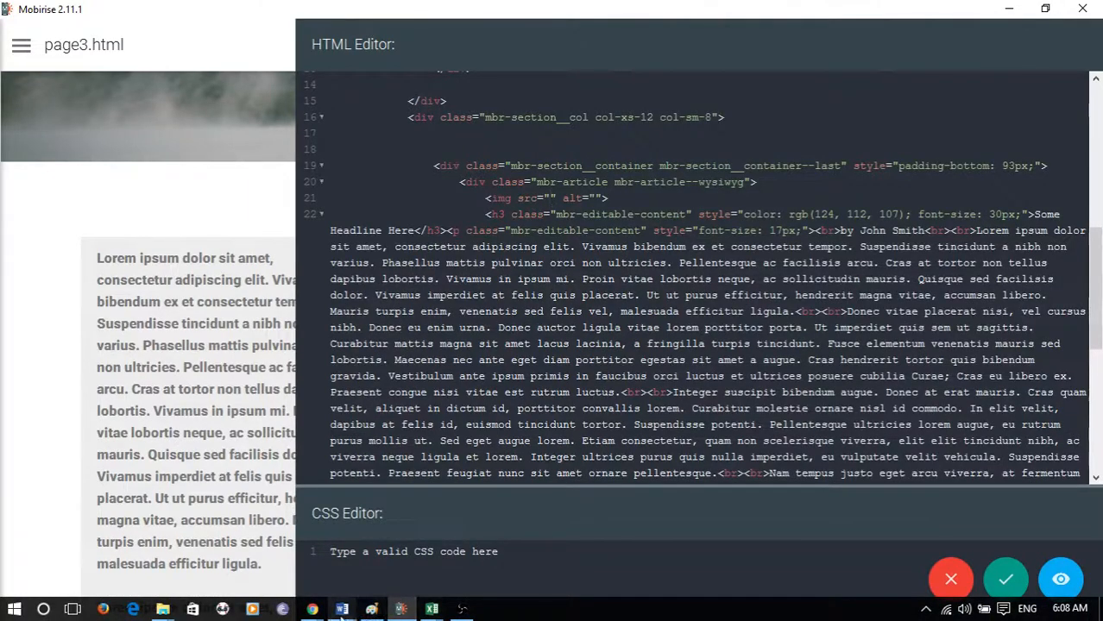
mouse_move(318, 611)
left_click(485, 554)
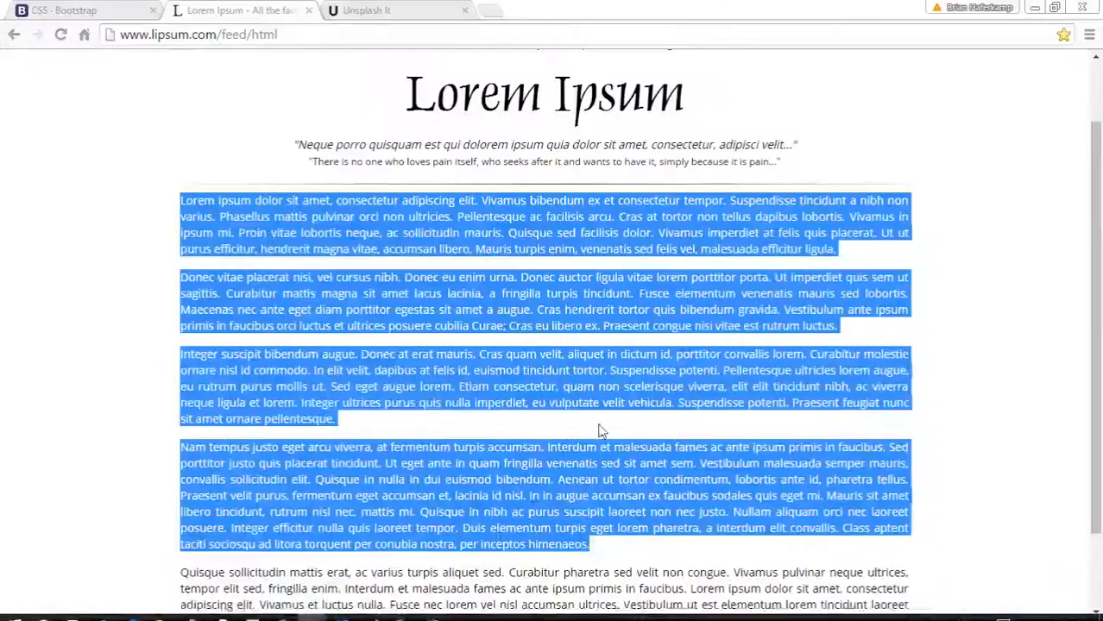
left_click(639, 151)
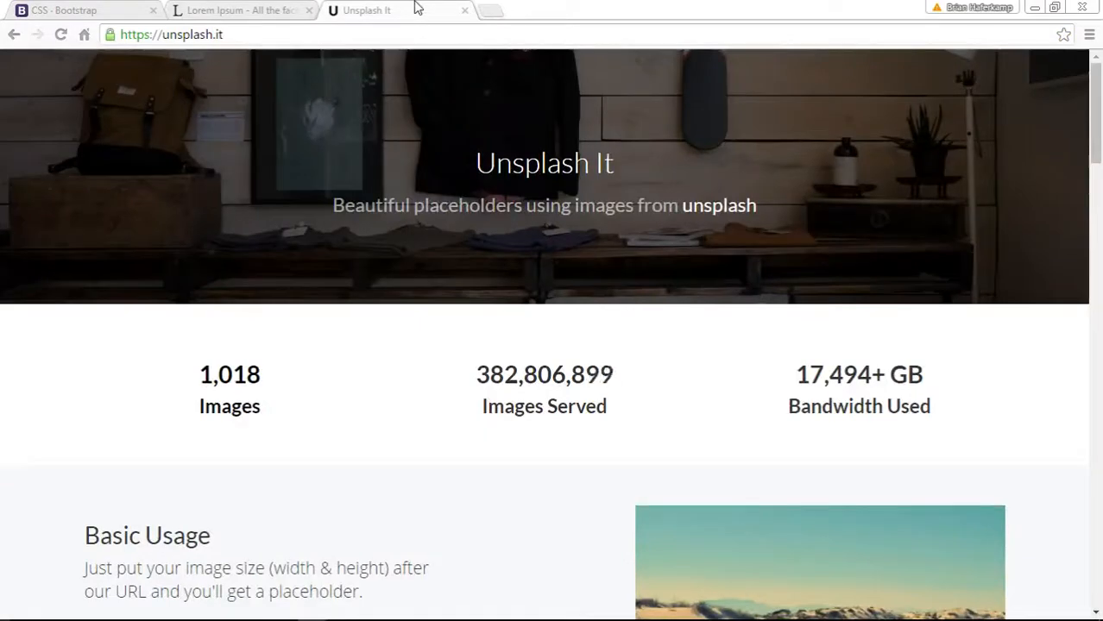
scroll(1060, 431, "down", 4)
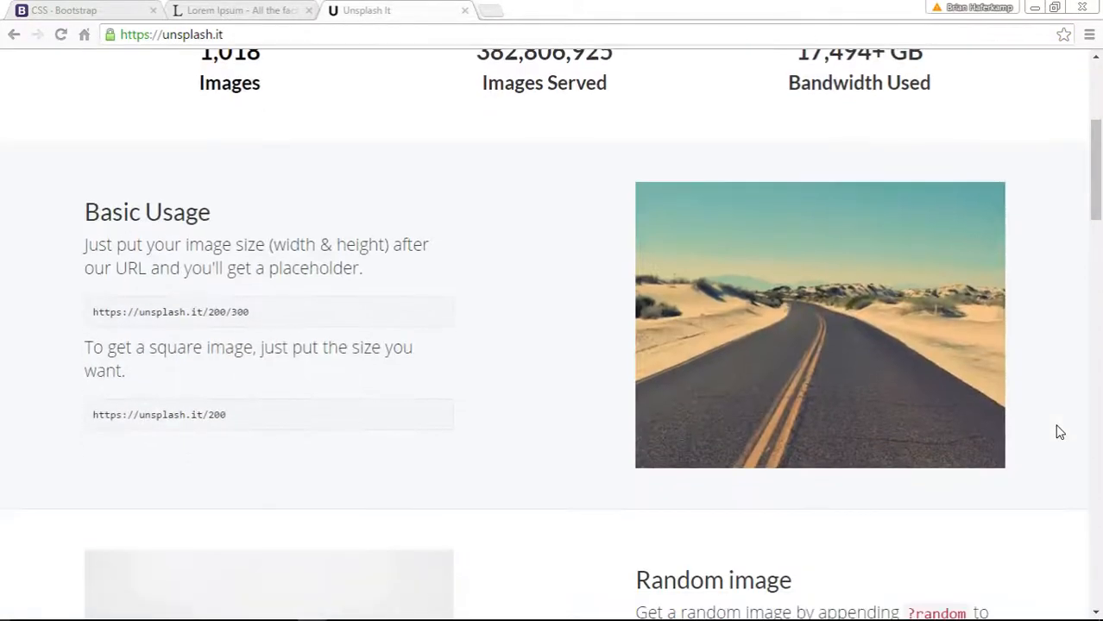
scroll(1060, 431, "up", 4)
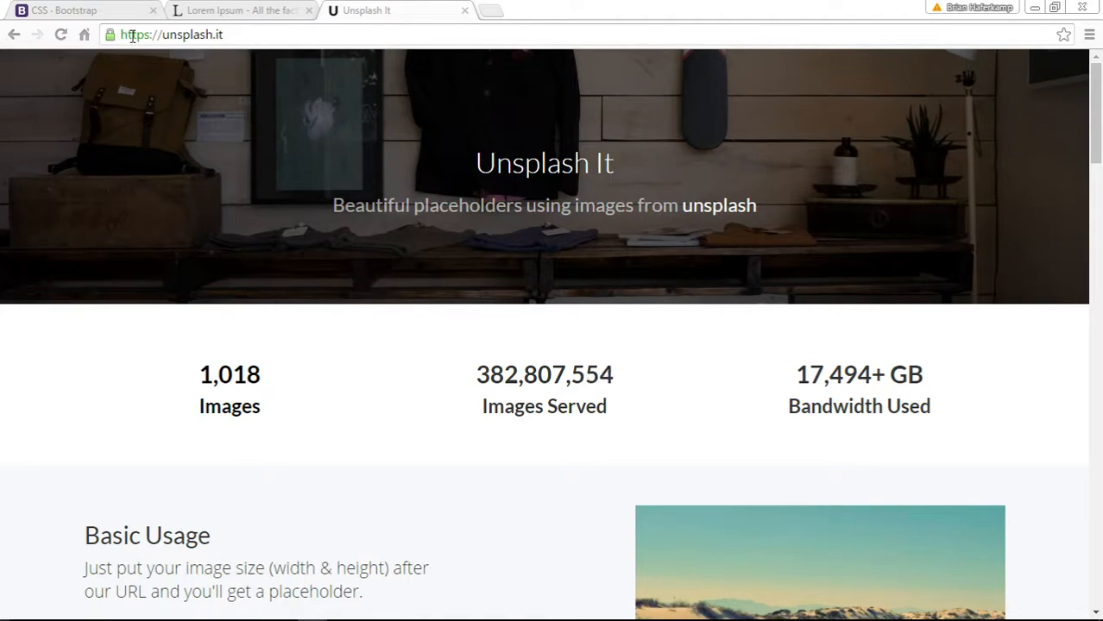
left_click(146, 34)
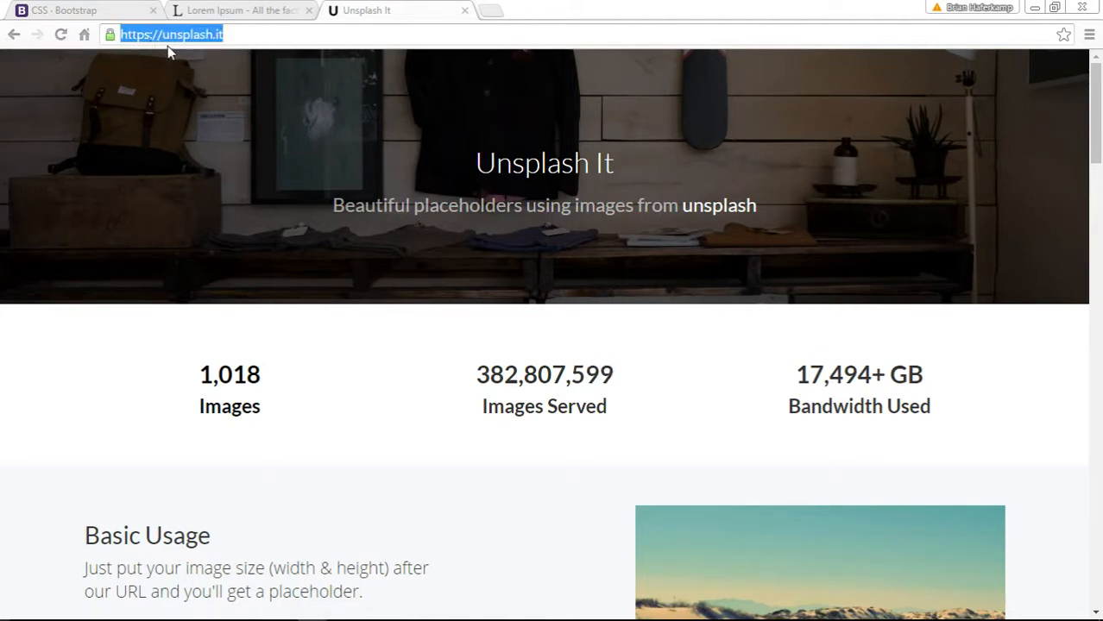
left_click(241, 92)
left_click_drag(239, 36, 111, 36)
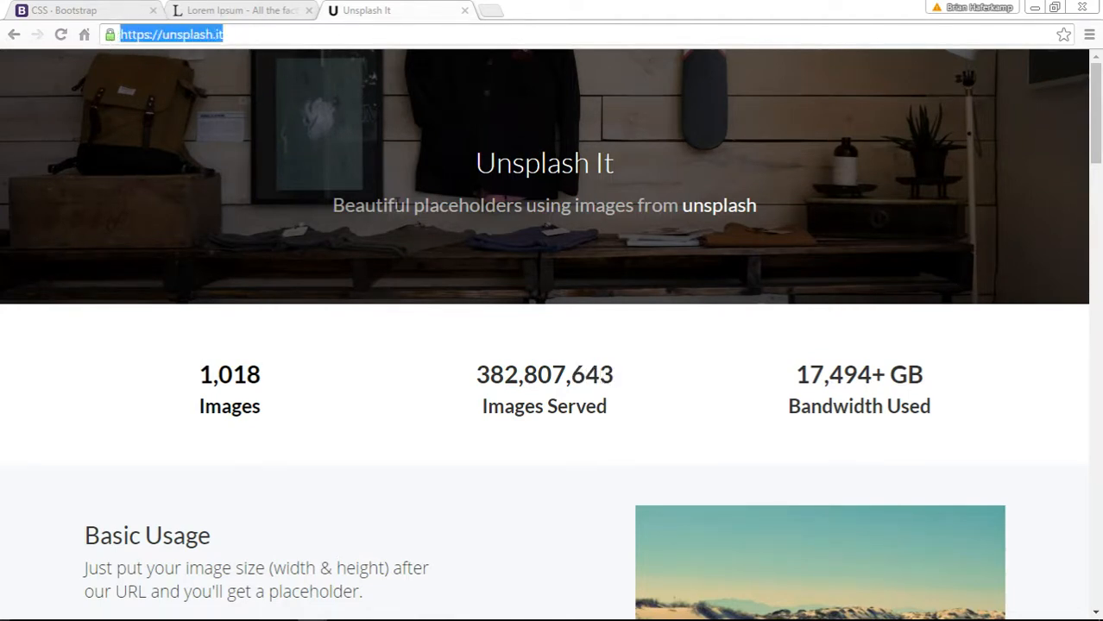
- Browse the Unsplash It image gallery and examine the city skyline photo #1067 and its image number
scroll(393, 333, "down", 3)
left_click(225, 164)
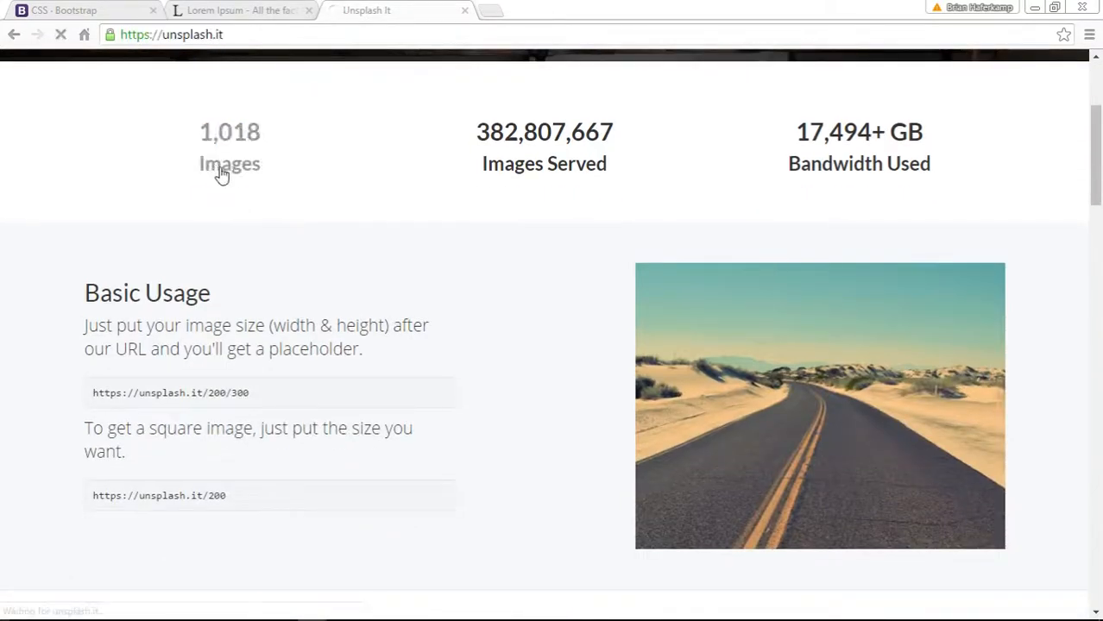
scroll(1057, 380, "down", 3)
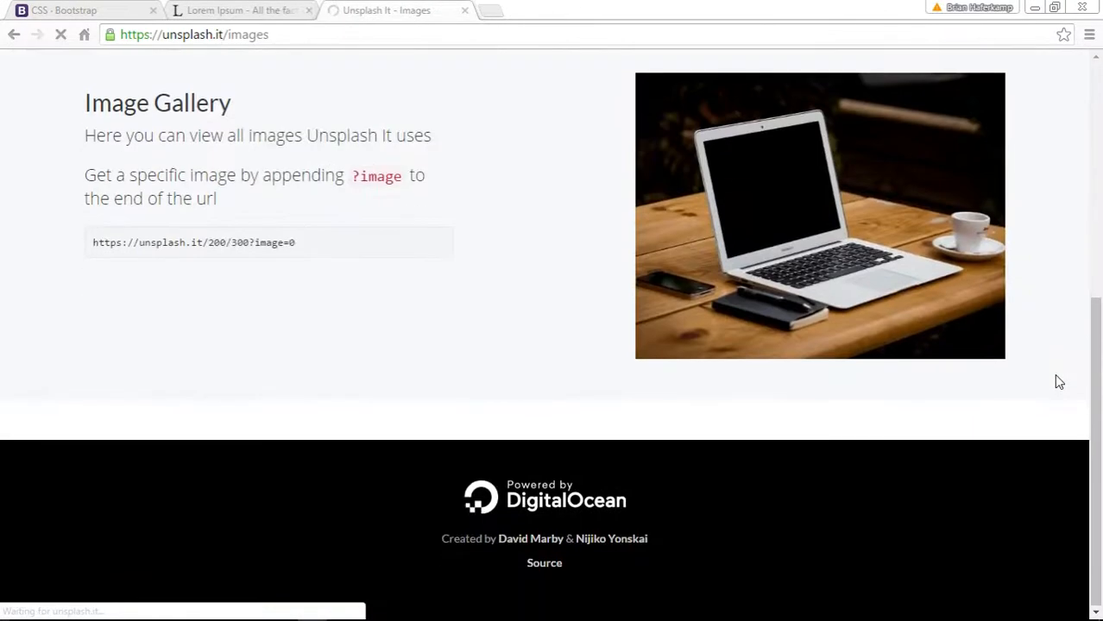
scroll(1059, 383, "down", 5)
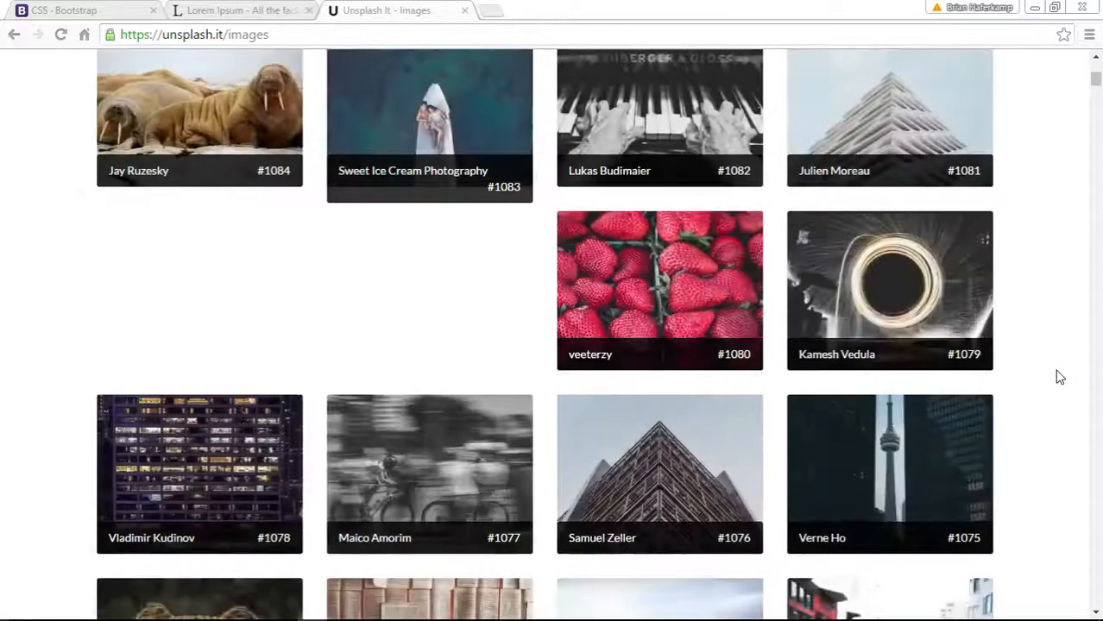
scroll(1060, 378, "down", 3)
scroll(1060, 377, "down", 2)
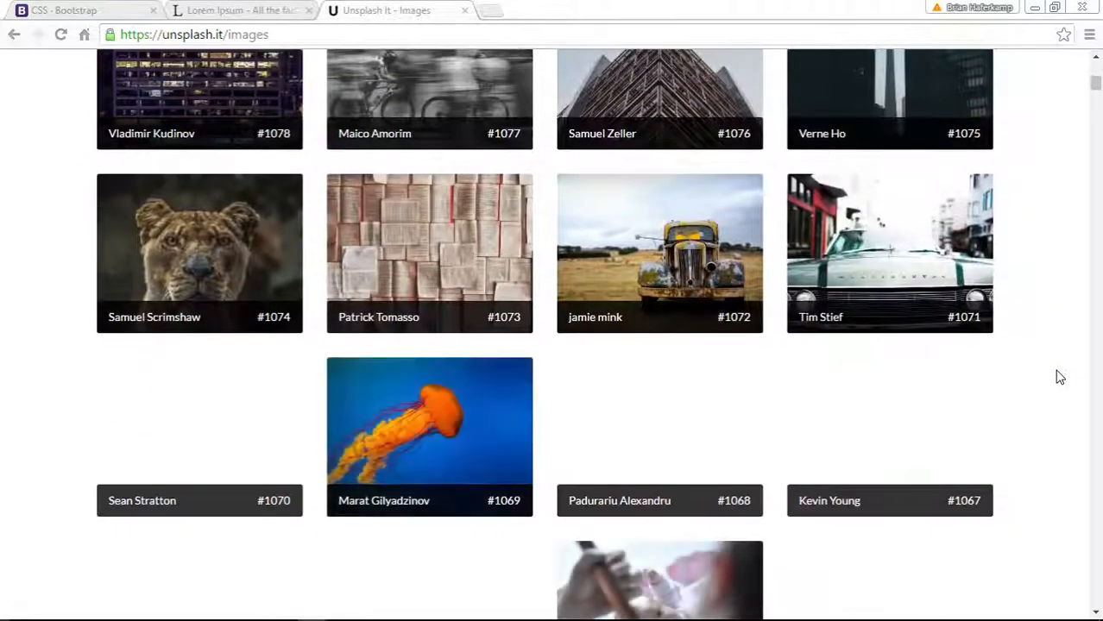
scroll(1060, 377, "down", 2)
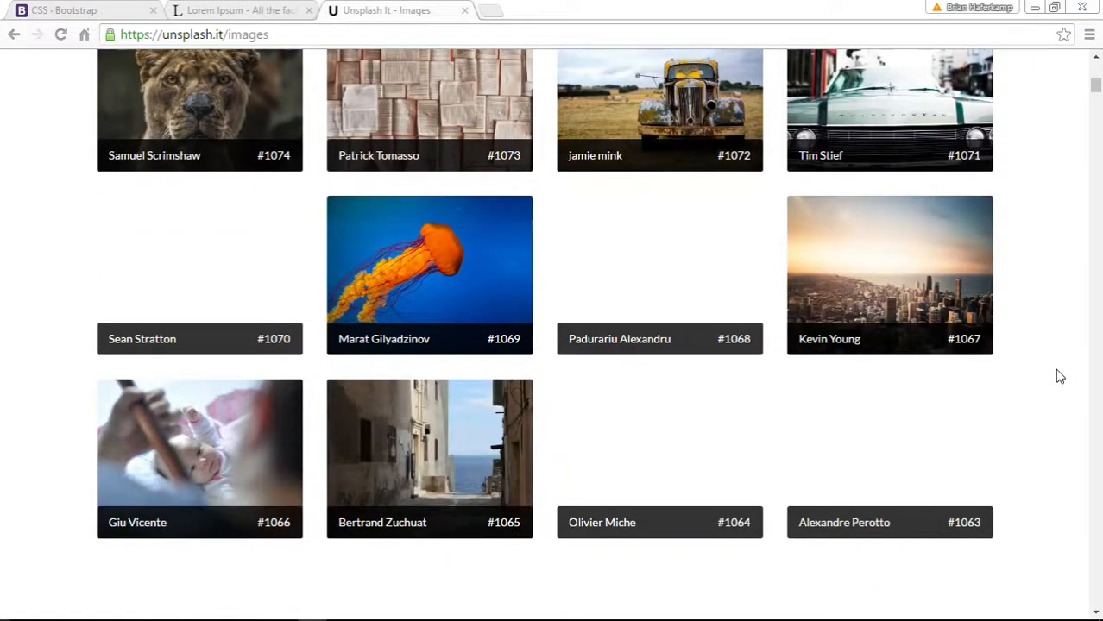
scroll(1060, 377, "down", 3)
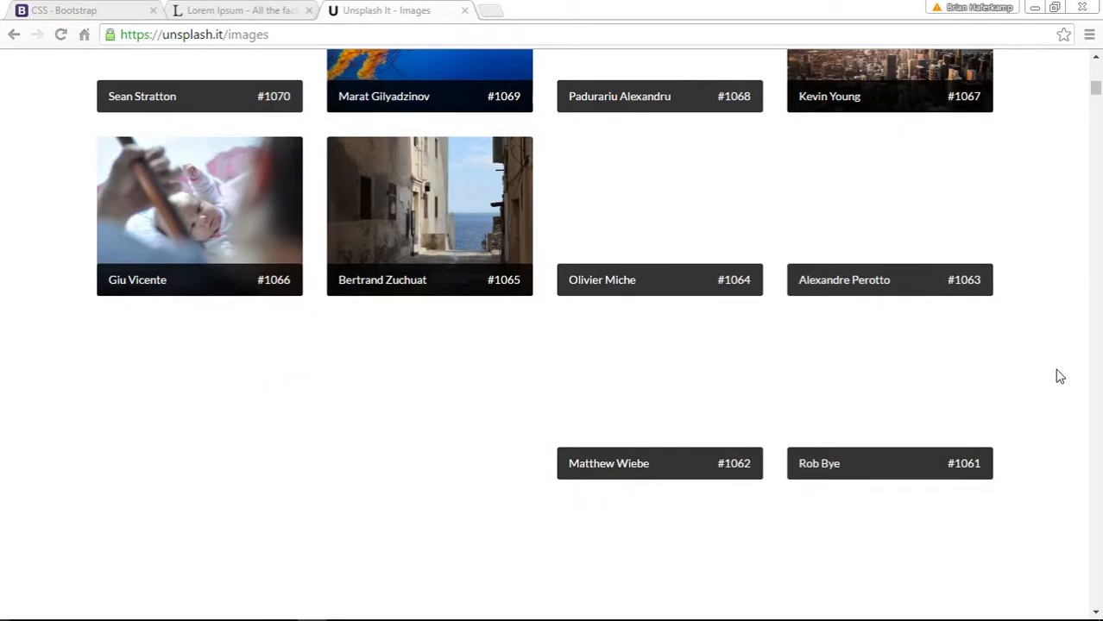
scroll(1060, 377, "up", 4)
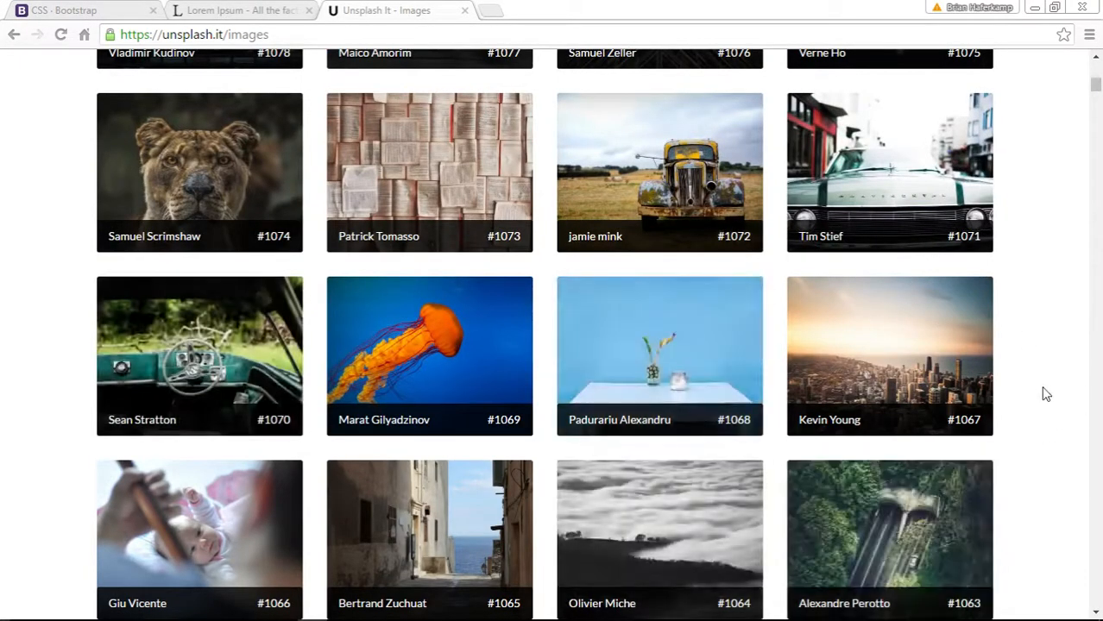
left_click(906, 369)
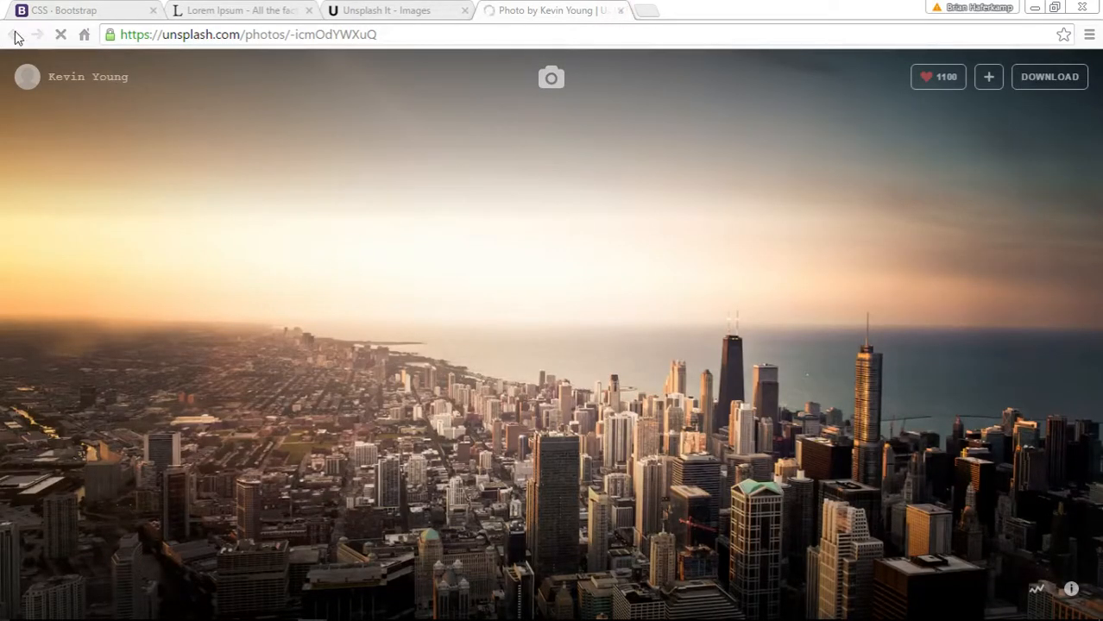
left_click(621, 10)
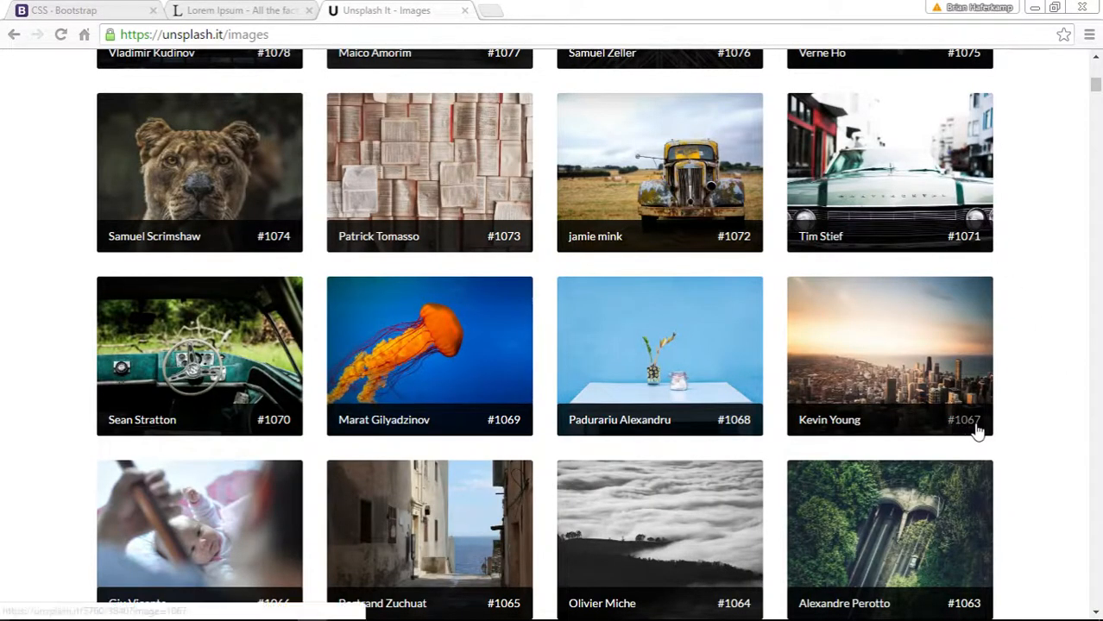
left_click(216, 11)
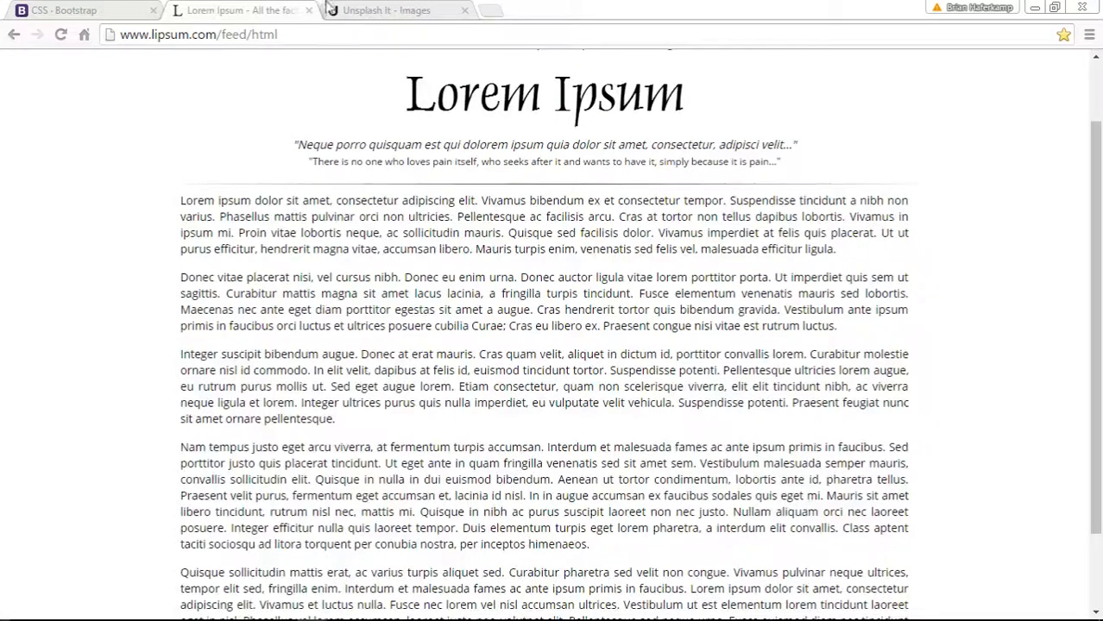
left_click(380, 11)
mouse_move(397, 616)
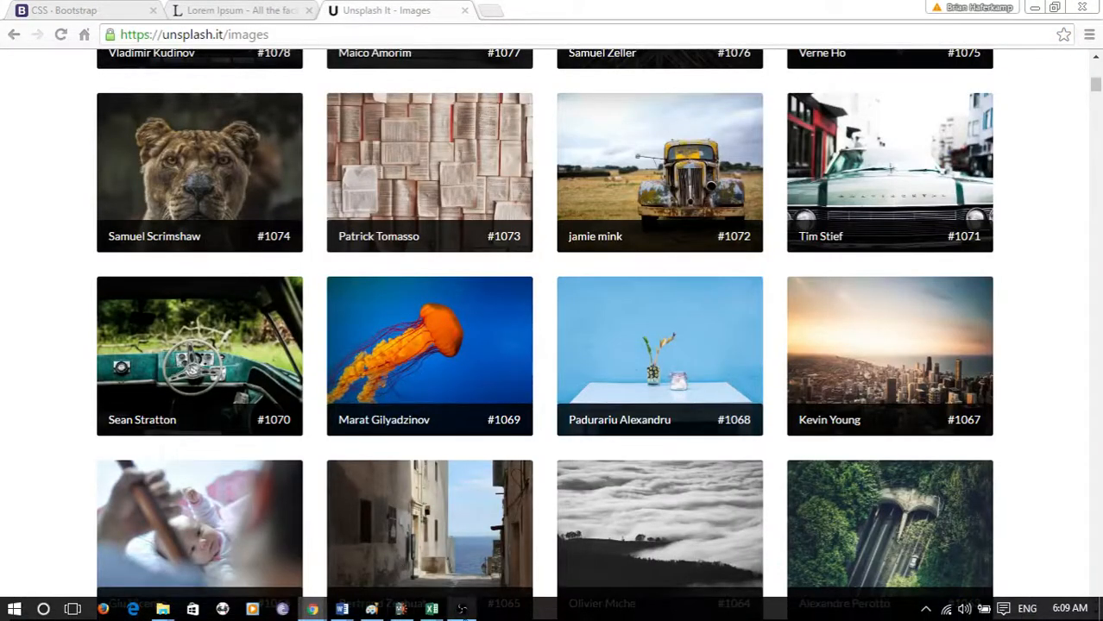
left_click(372, 610)
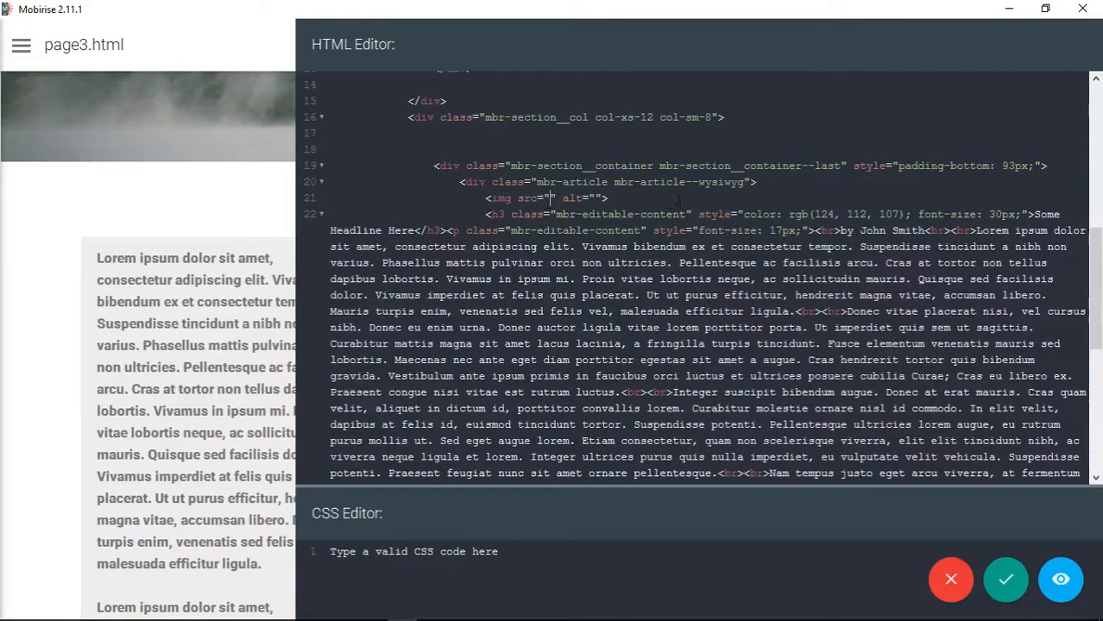
type("https://")
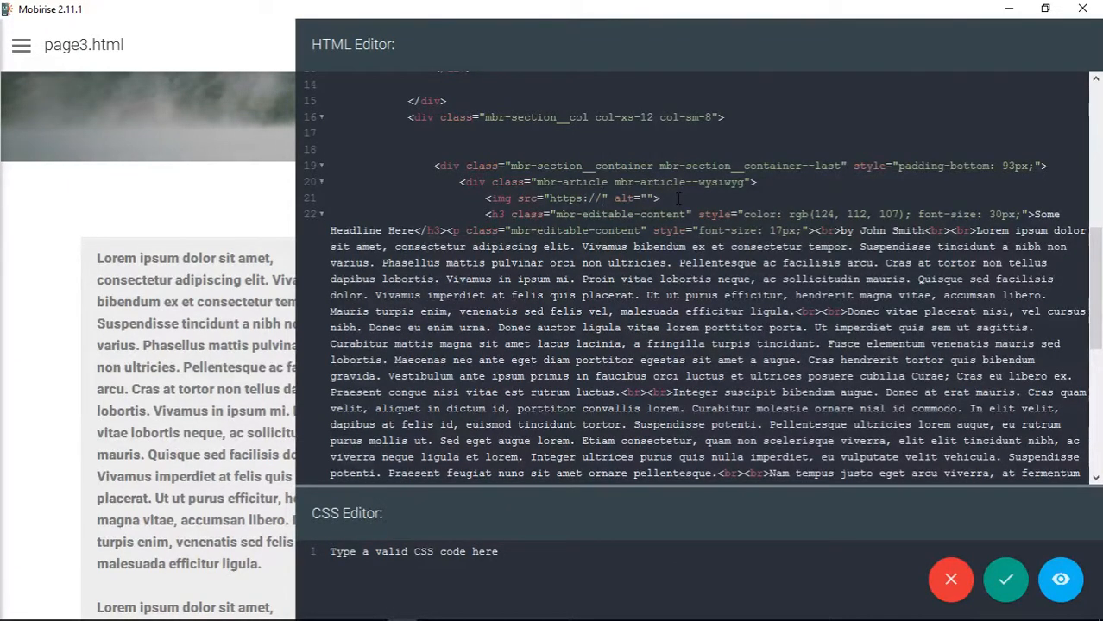
type("unsplash.it")
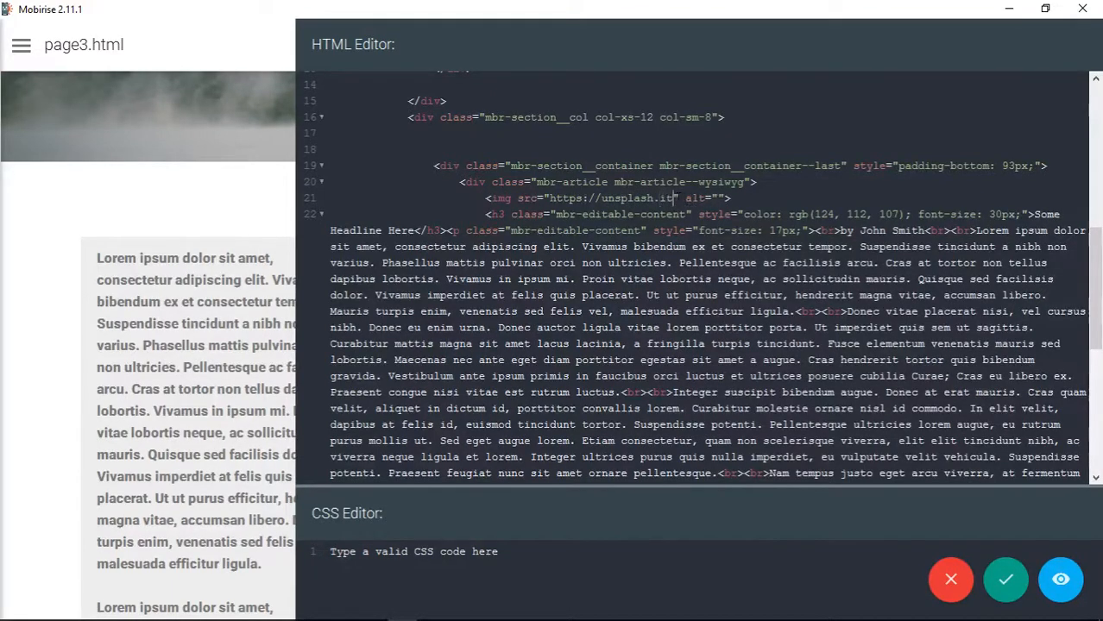
type("/800/600")
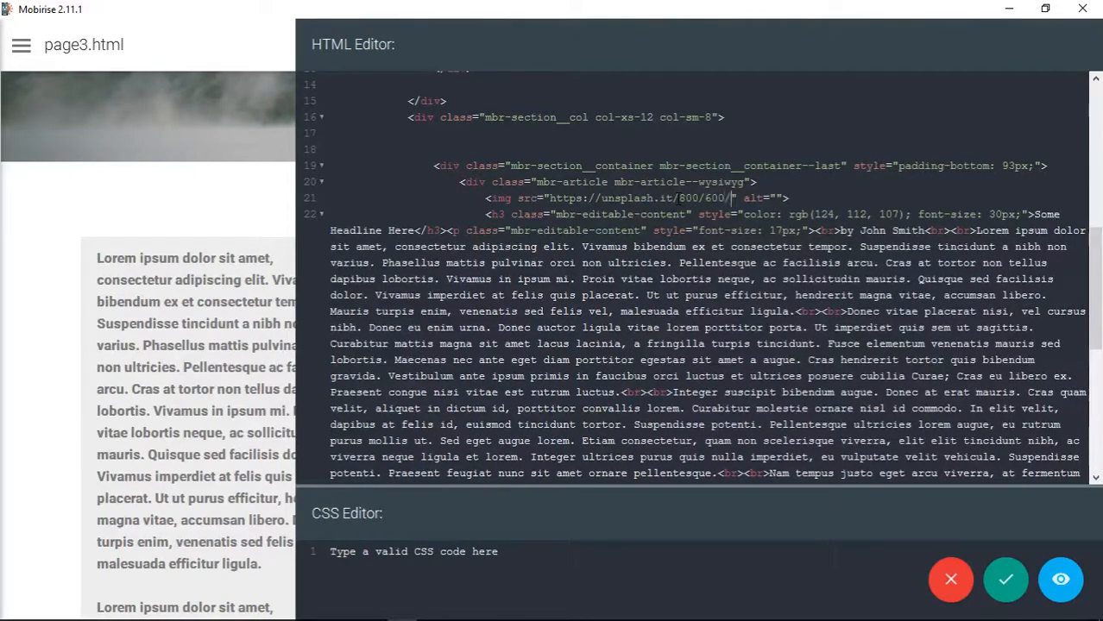
type("?image=")
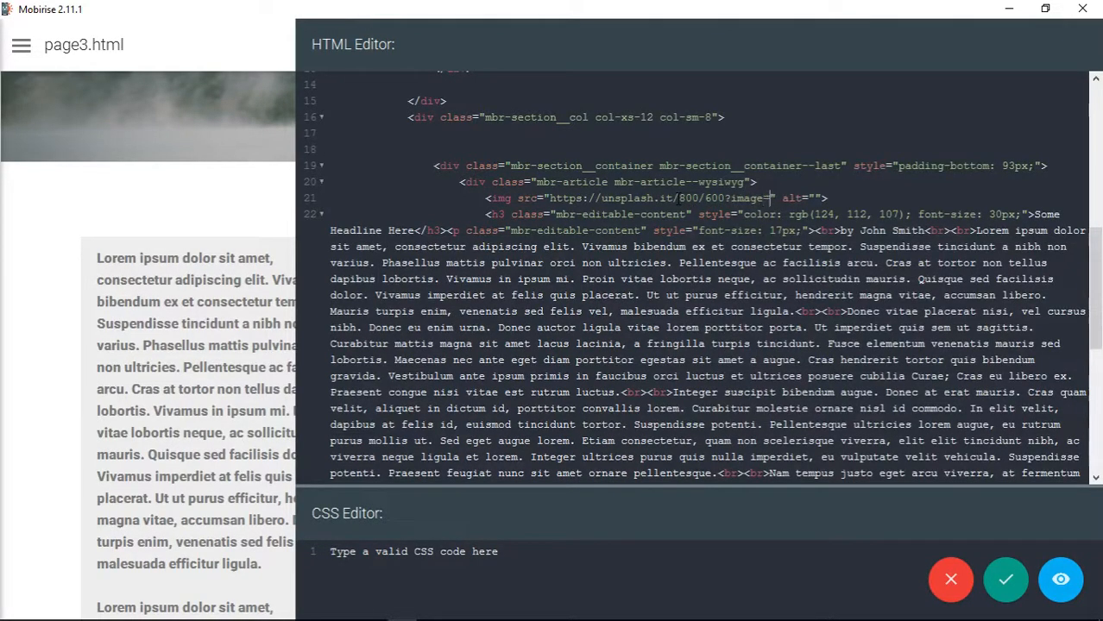
type("1067")
- Append ?image=1067 to the image's source URL and save the block's code
left_click_drag(725, 199, 799, 199)
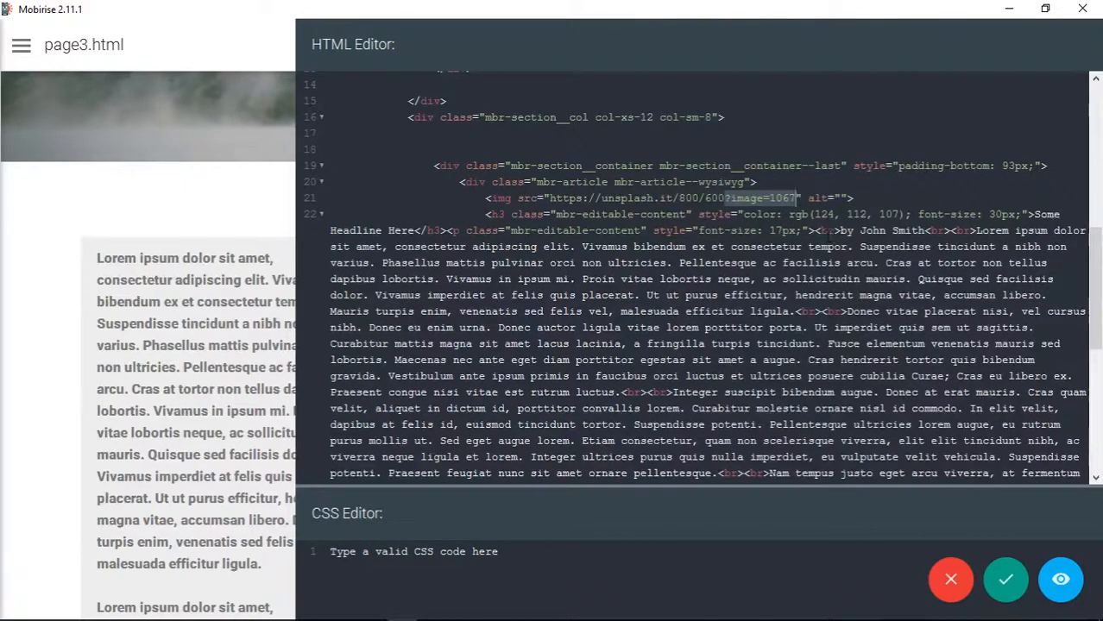
left_click(1007, 580)
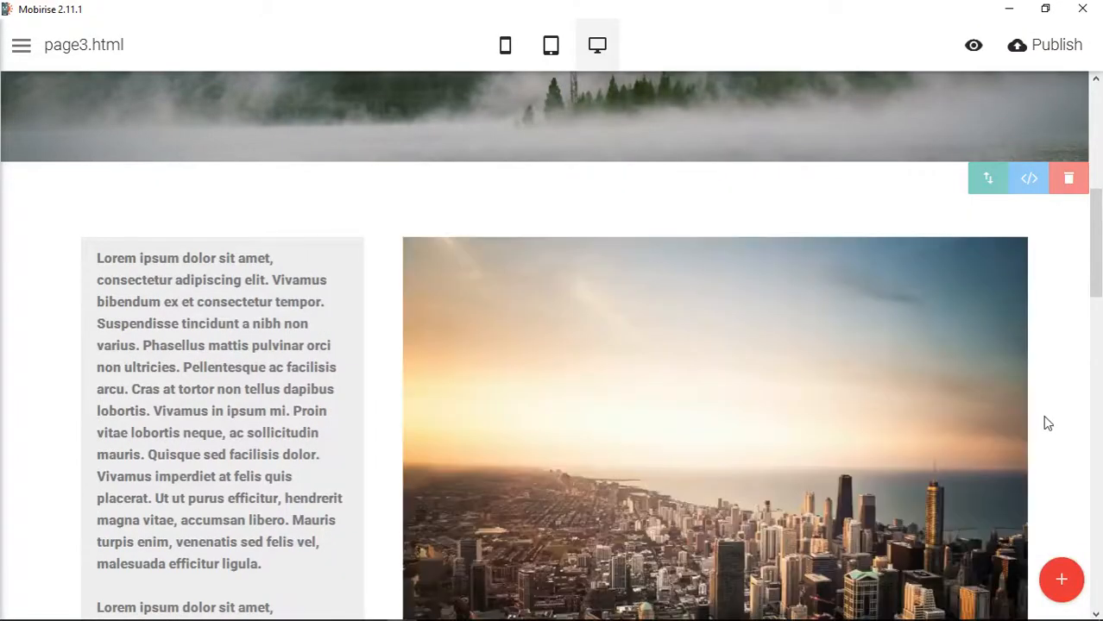
- Examine the skyline image's placement above the headline and beside the shaded link column on the page
scroll(1054, 403, "down", 3)
scroll(1054, 402, "up", 2)
scroll(1054, 402, "up", 1)
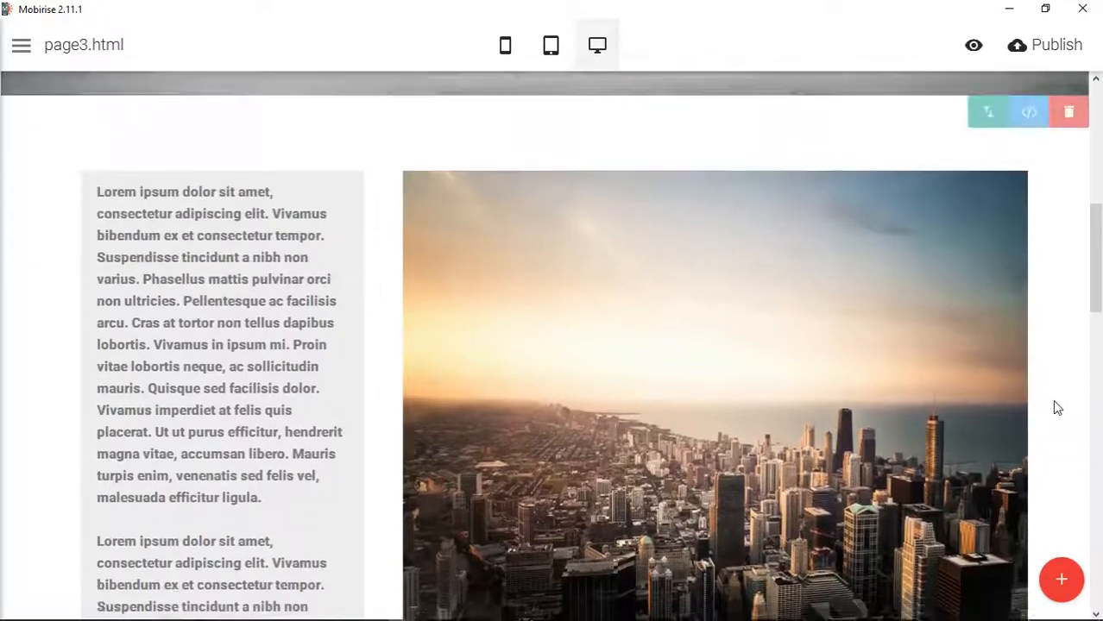
scroll(1054, 402, "down", 4)
scroll(1058, 407, "down", 1)
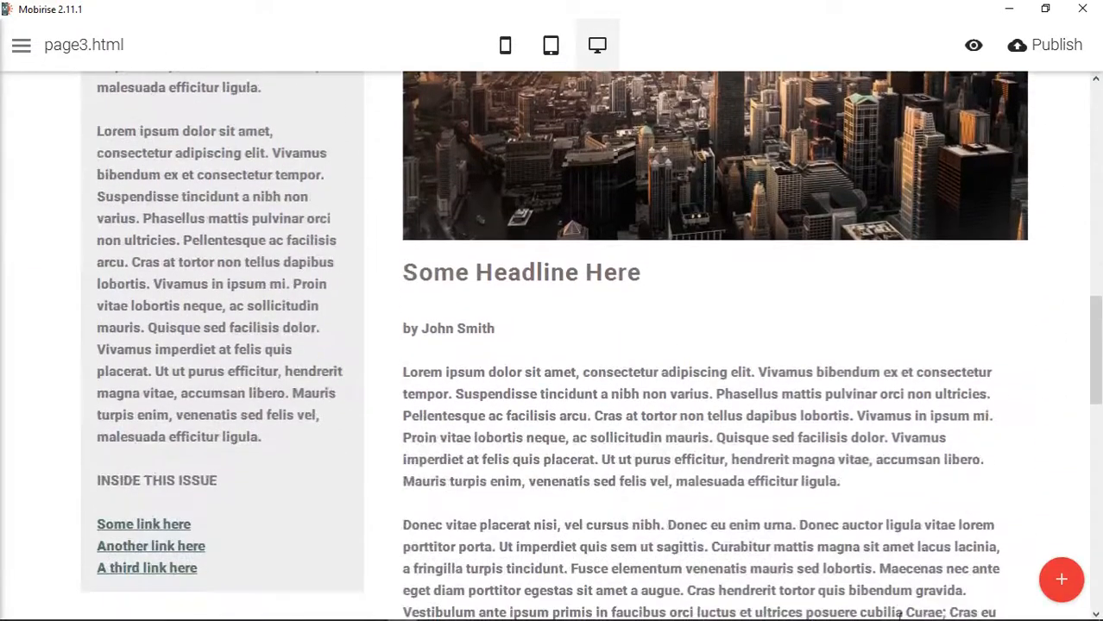
scroll(1042, 278, "up", 4)
scroll(1056, 197, "up", 3)
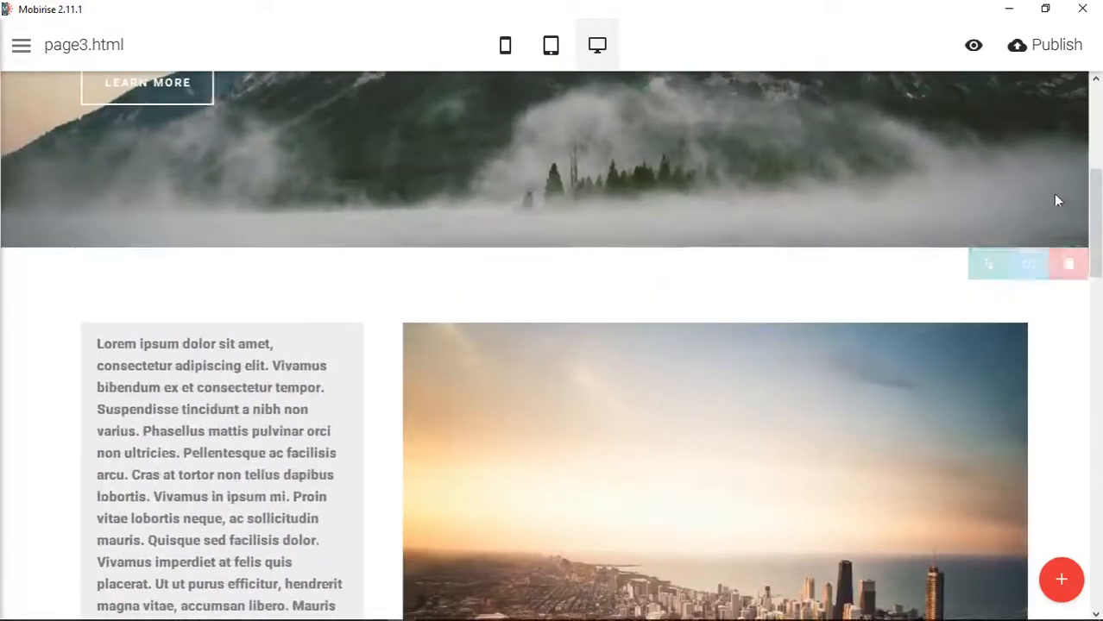
- Change the skyline image's source size to 800/500 in the article block's HTML and save the code
left_click(1030, 267)
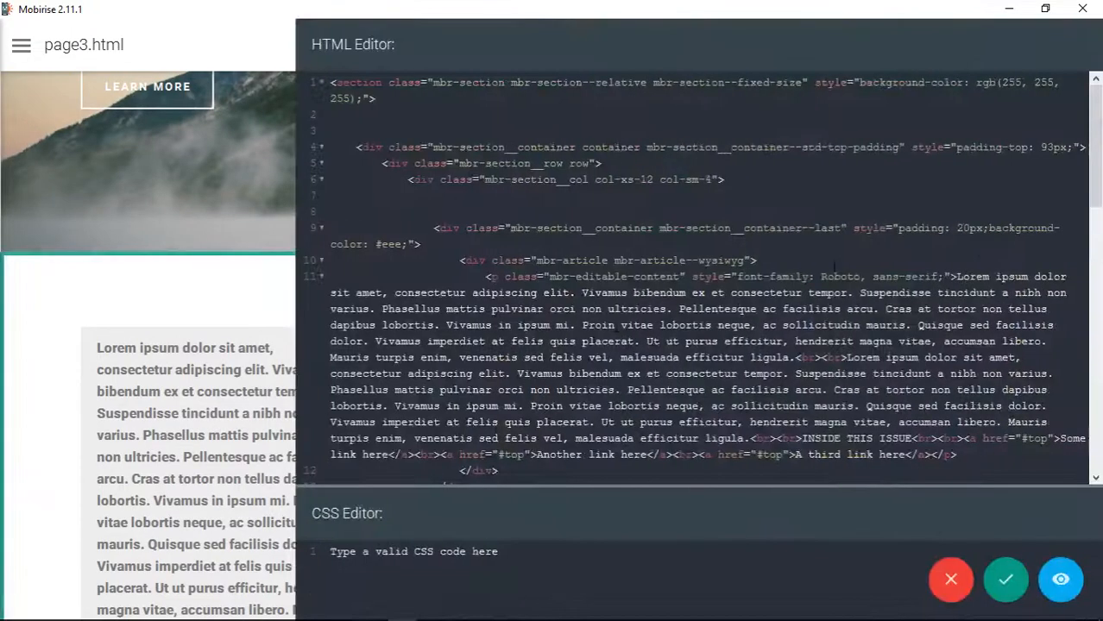
scroll(619, 286, "down", 8)
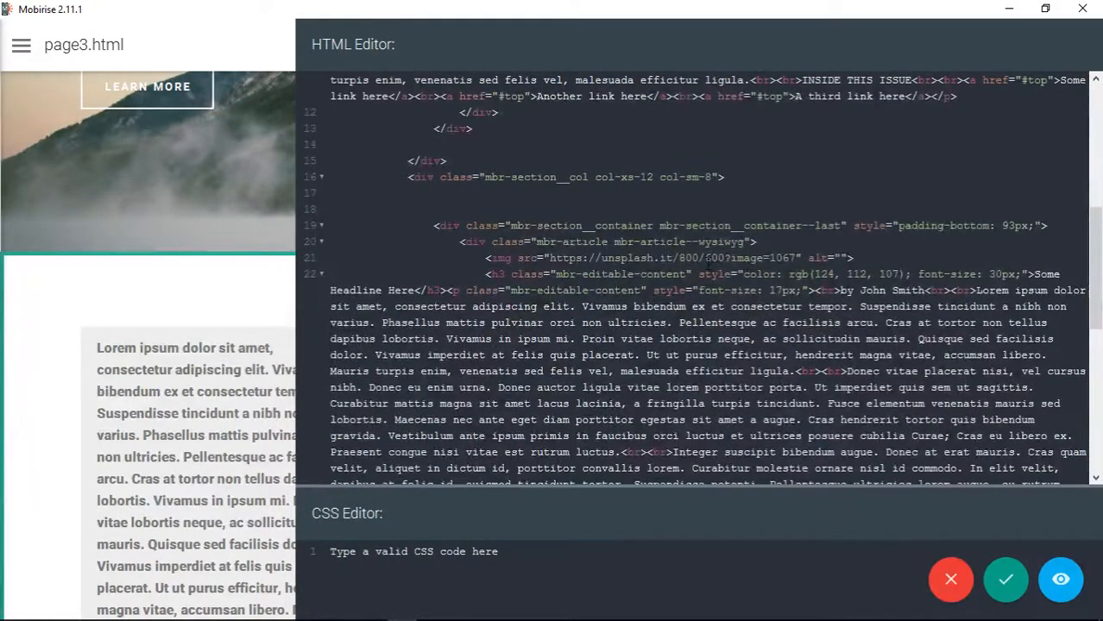
left_click(707, 258)
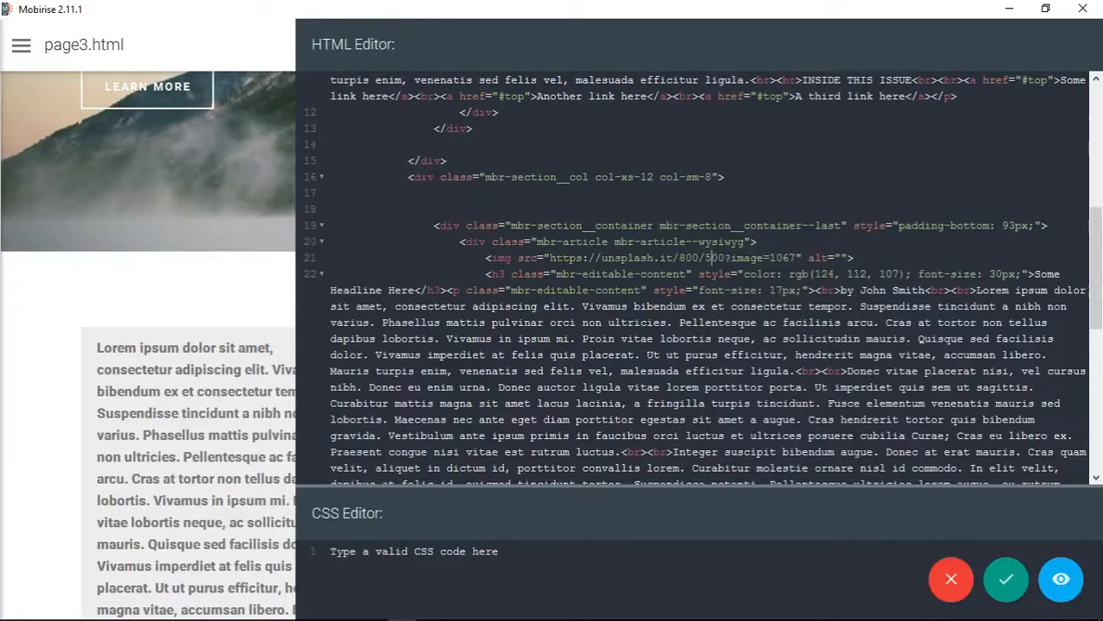
left_click(1006, 579)
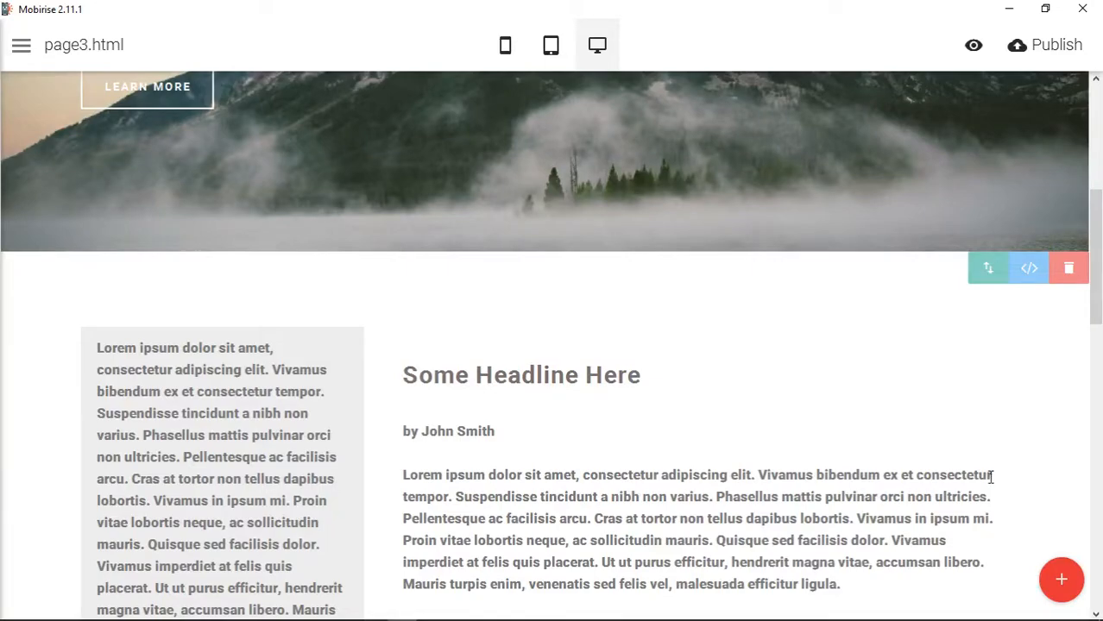
- Remove the empty line between the article headline and the byline
scroll(988, 480, "down", 4)
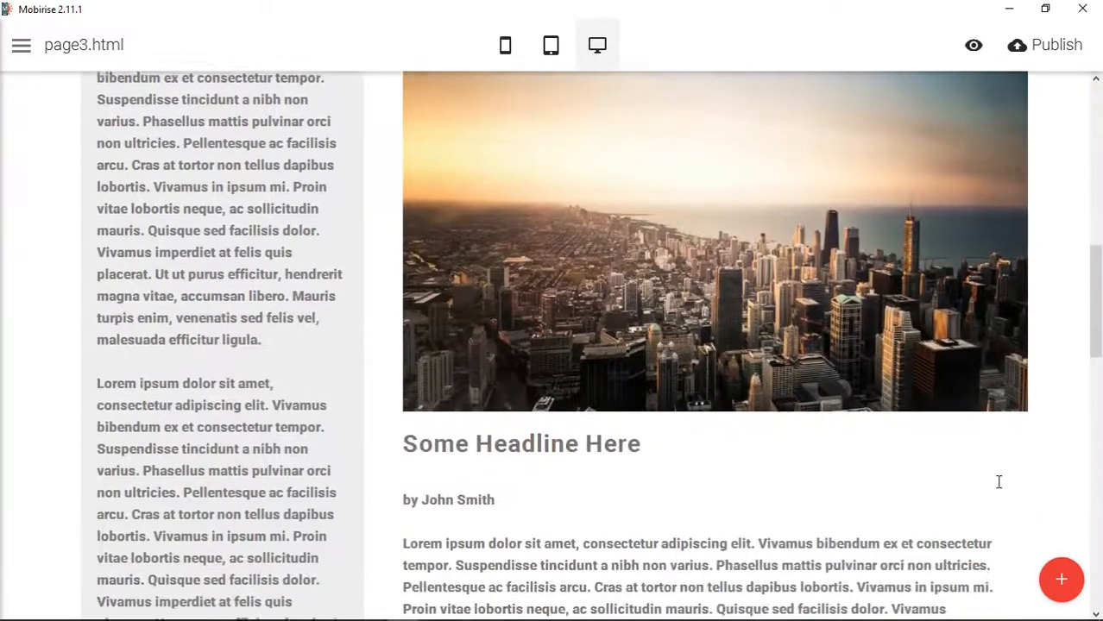
scroll(1008, 487, "down", 10)
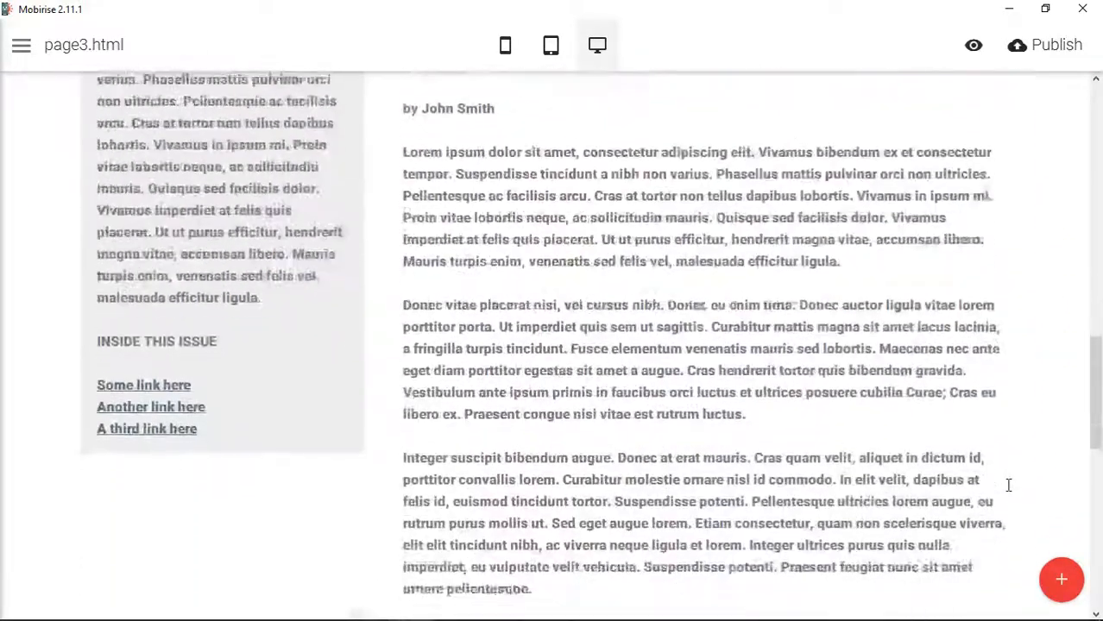
scroll(999, 479, "up", 10)
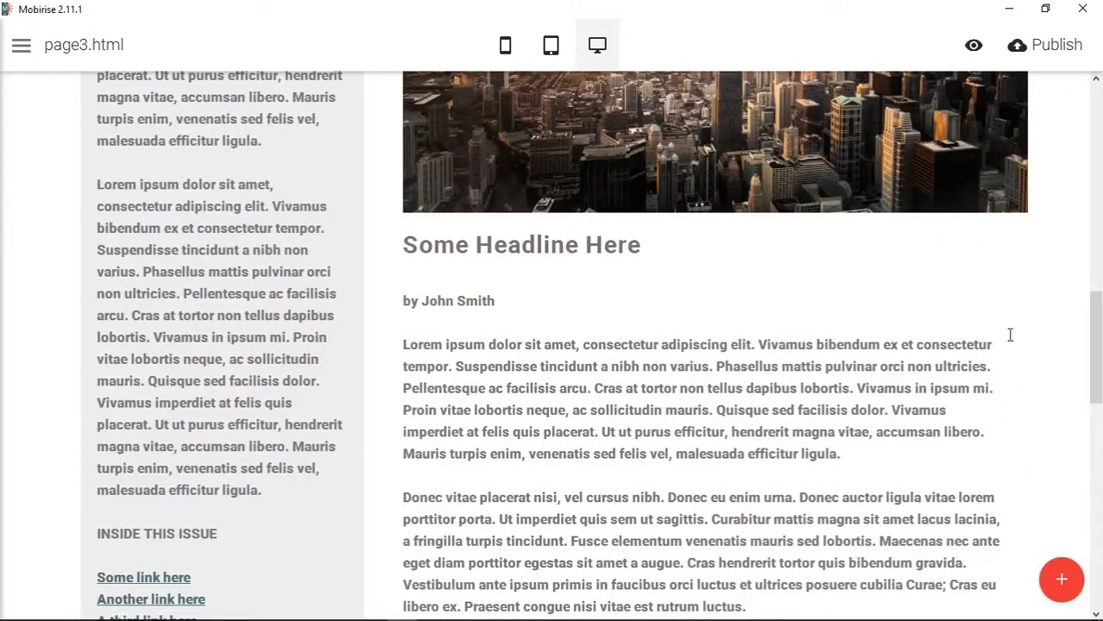
scroll(849, 341, "down", 3)
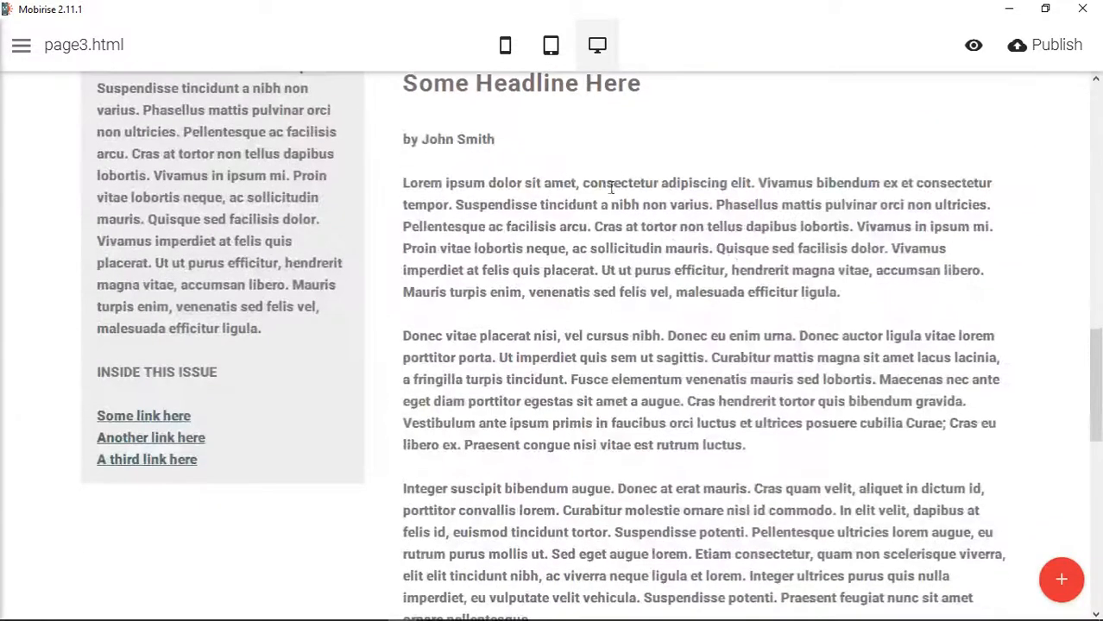
left_click(429, 119)
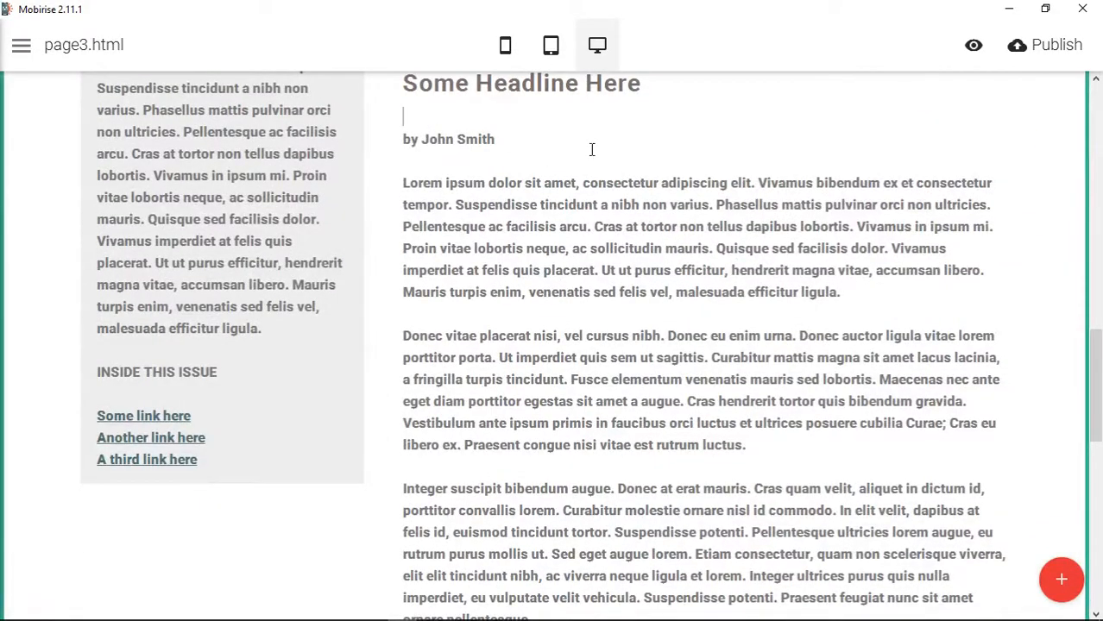
left_click(405, 142)
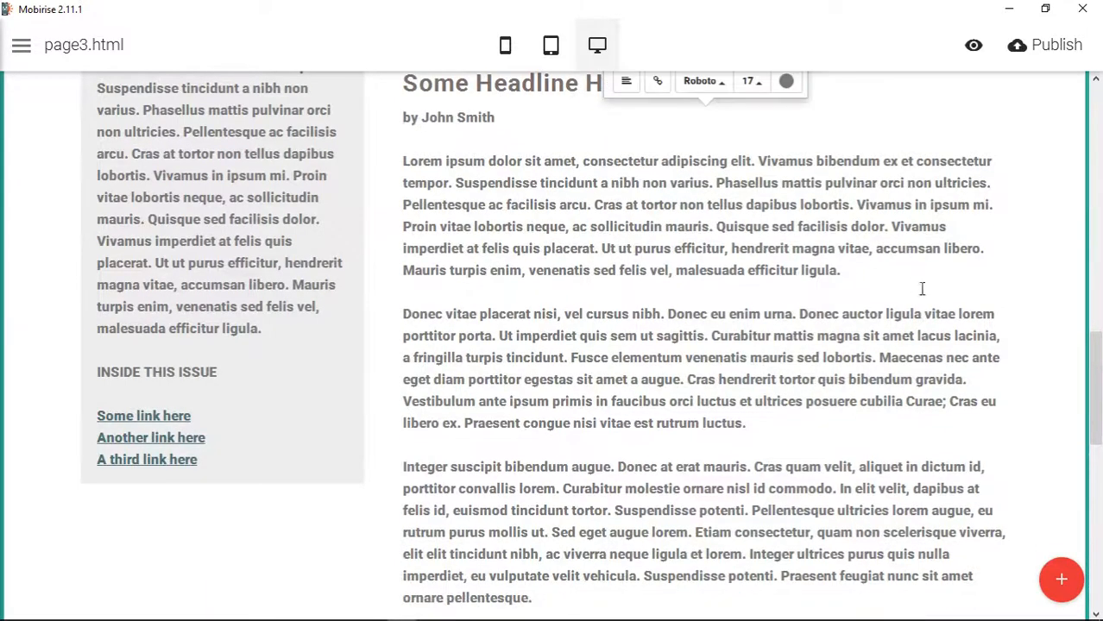
- Make the article's whole byline italic
scroll(921, 291, "up", 4)
left_click(961, 417)
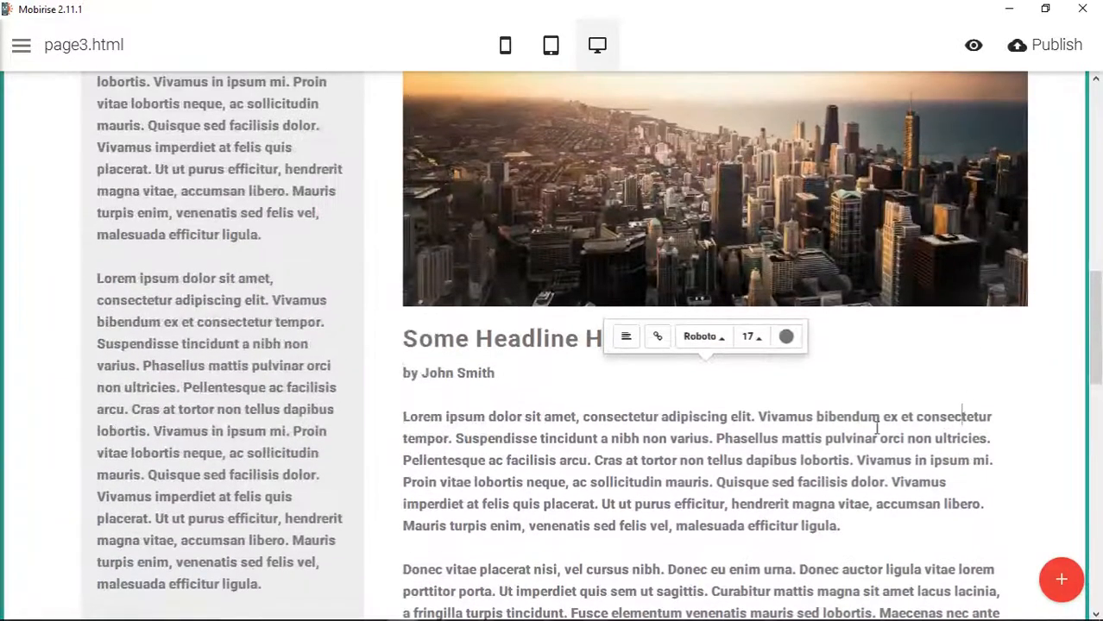
left_click(448, 373)
double_click(496, 375)
left_click_drag(423, 377, 501, 377)
left_click(446, 338)
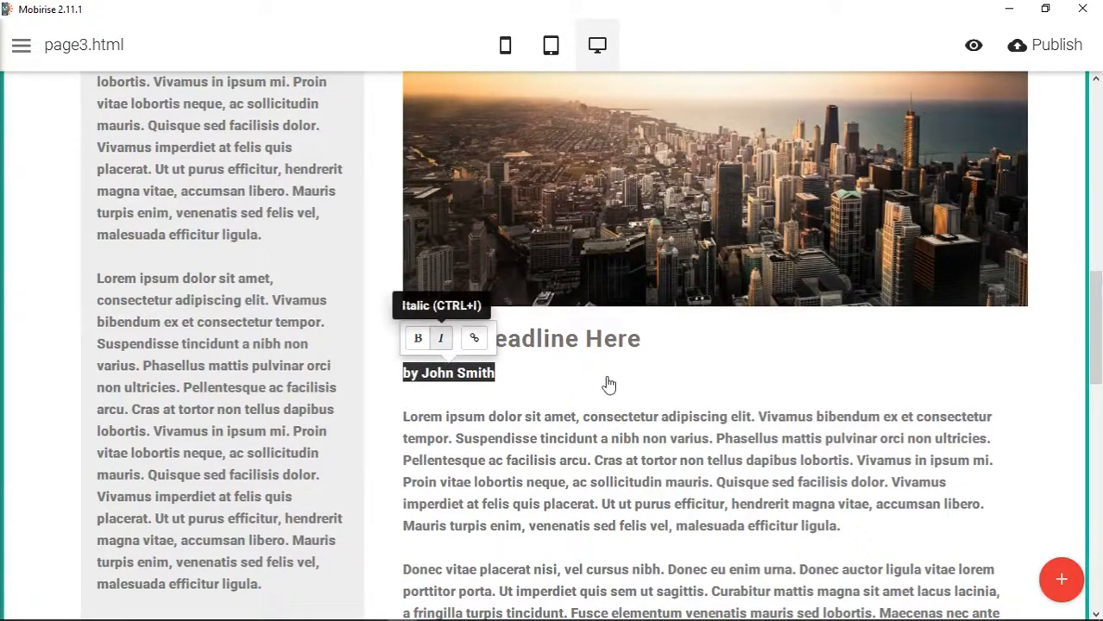
left_click(608, 383)
left_click(920, 456)
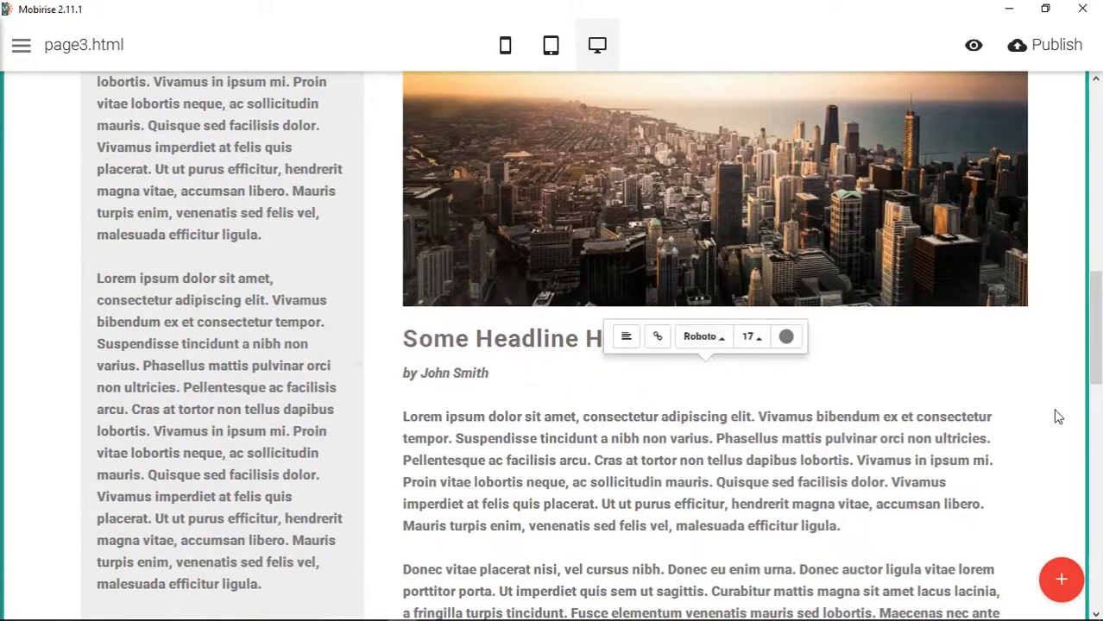
left_click(1068, 324)
- Examine the finished page, from the full-screen header and article columns to the newsletter form and footer
scroll(1067, 323, "down", 5)
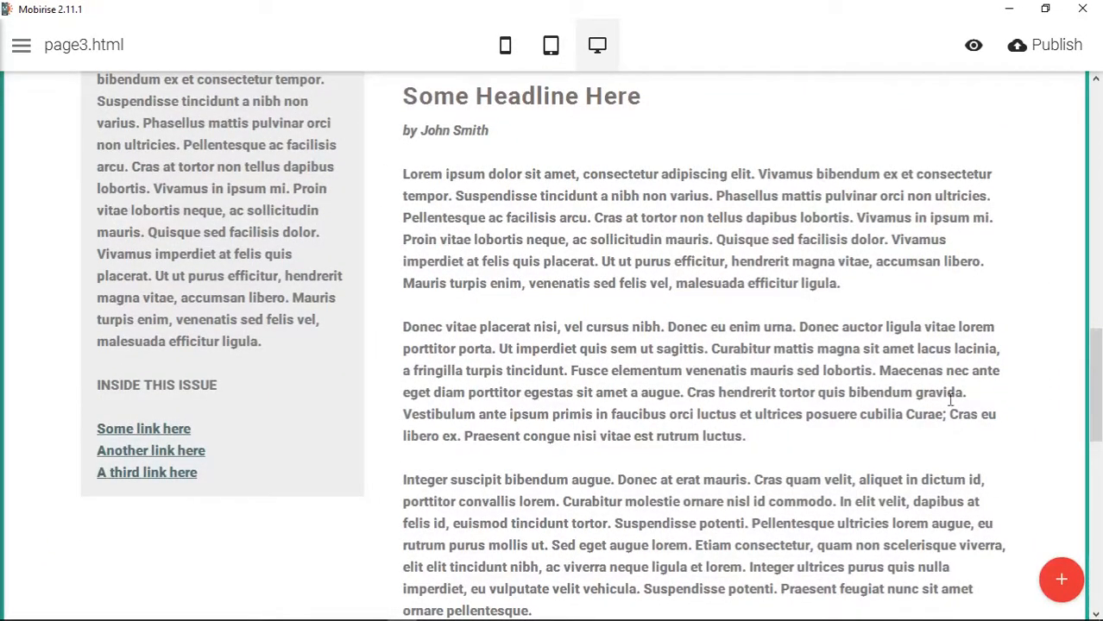
scroll(950, 399, "down", 10)
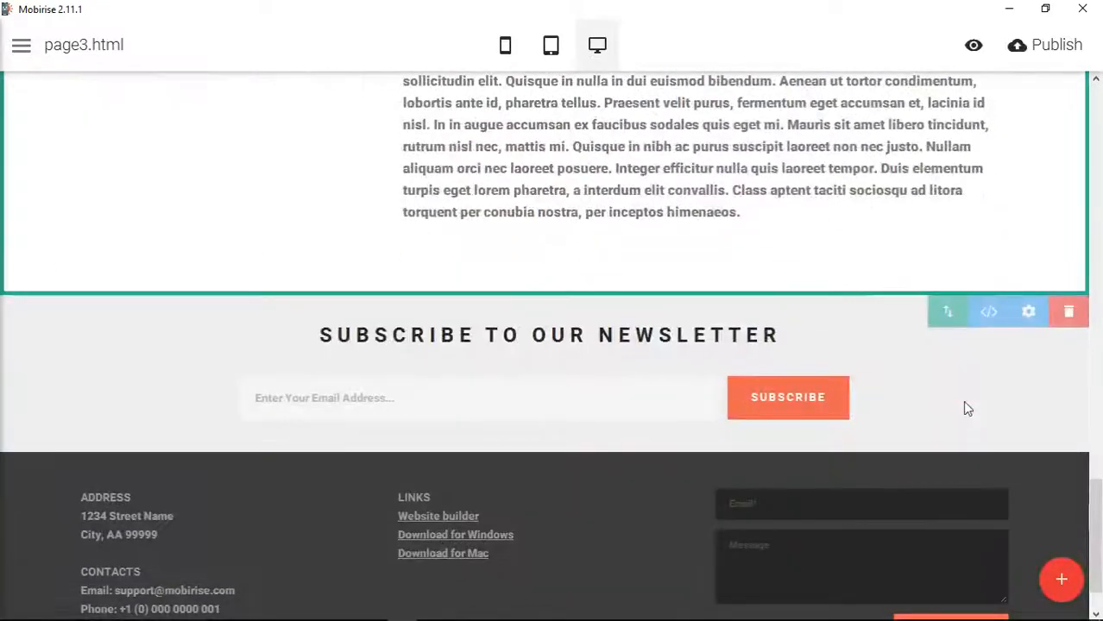
left_click(795, 408)
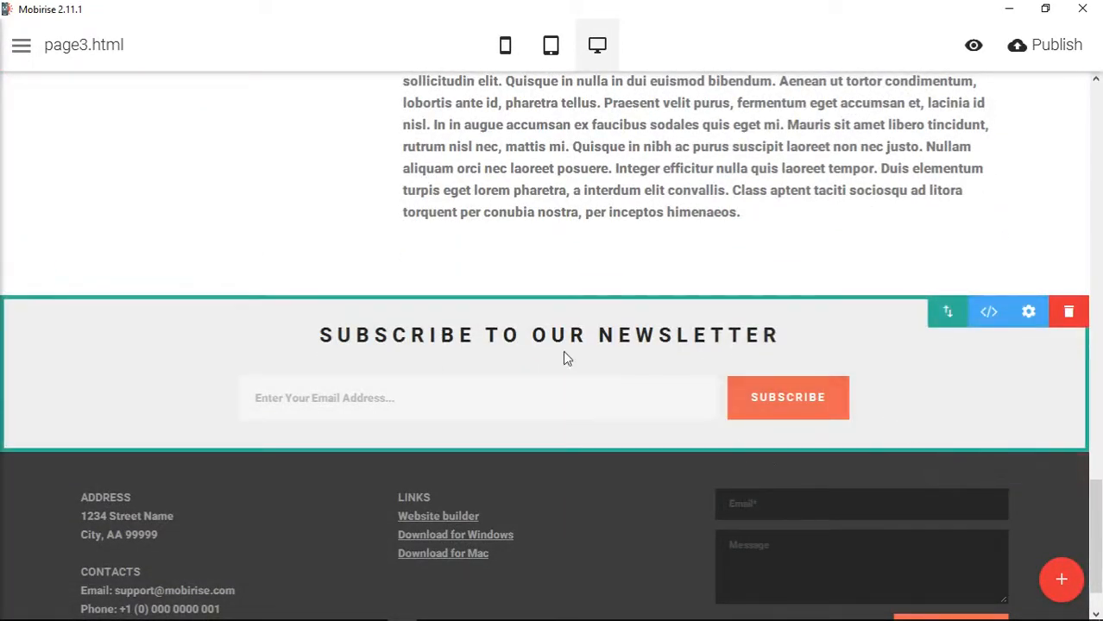
scroll(90, 518, "down", 1)
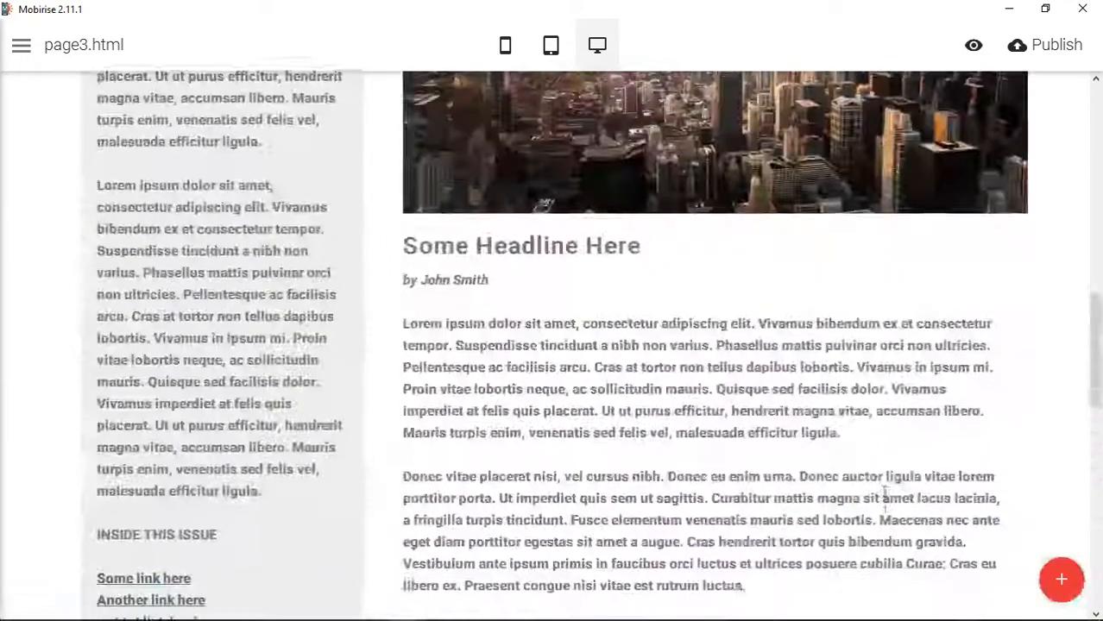
scroll(882, 496, "up", 8)
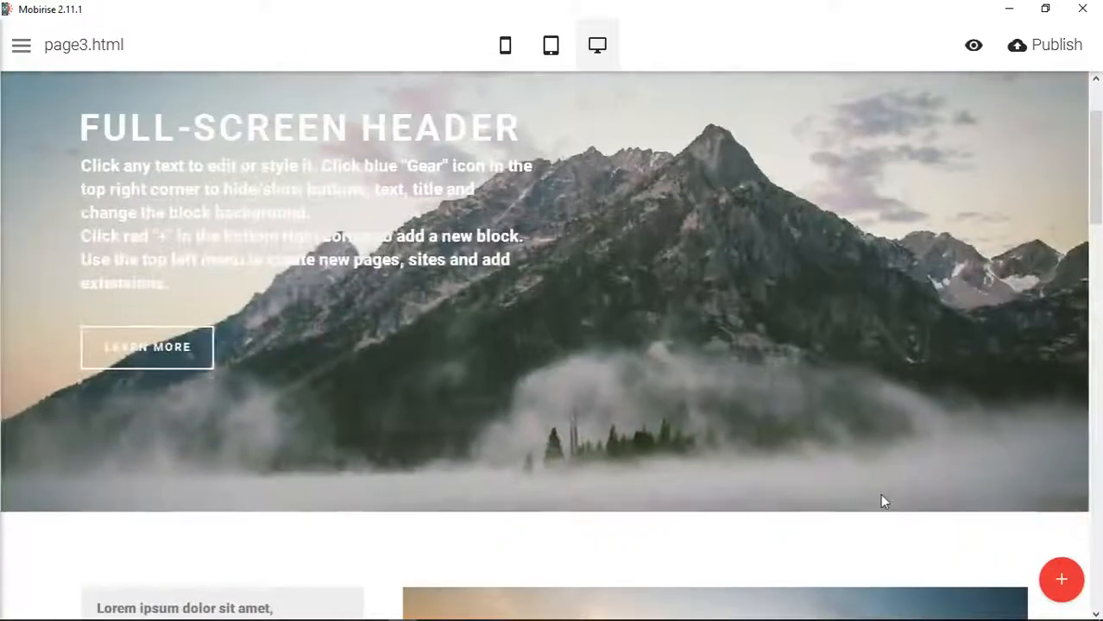
scroll(882, 502, "down", 8)
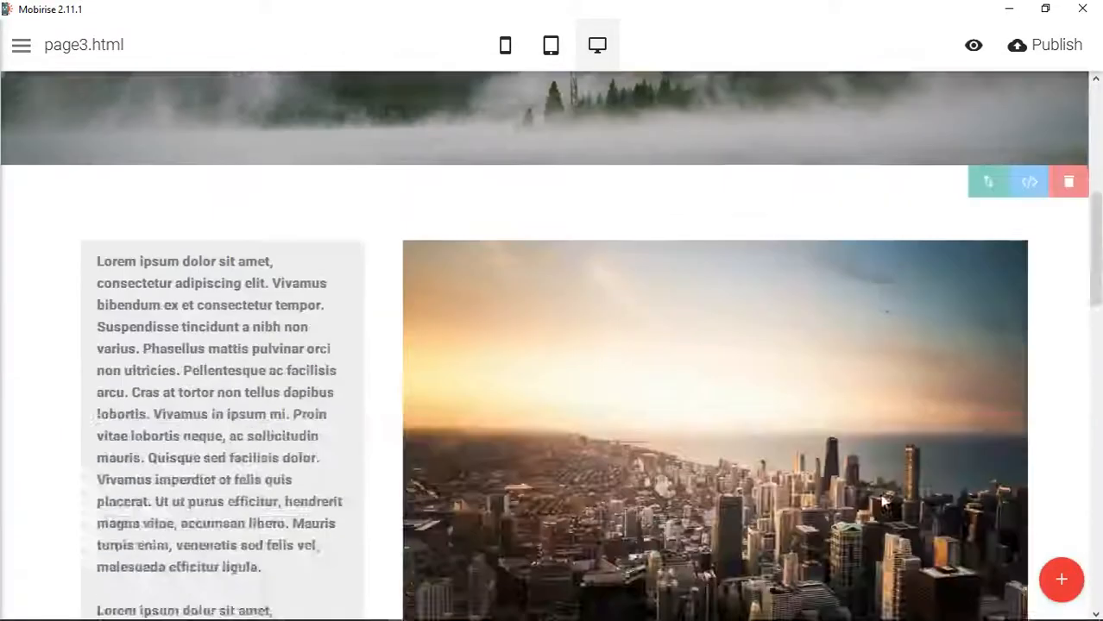
scroll(882, 504, "down", 4)
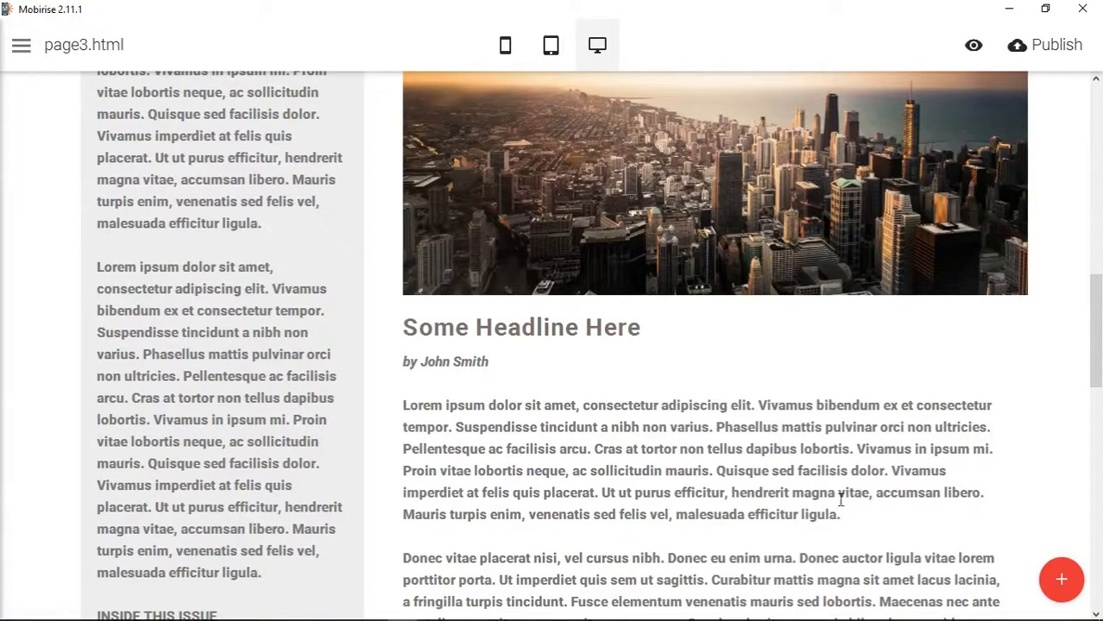
scroll(311, 423, "down", 1)
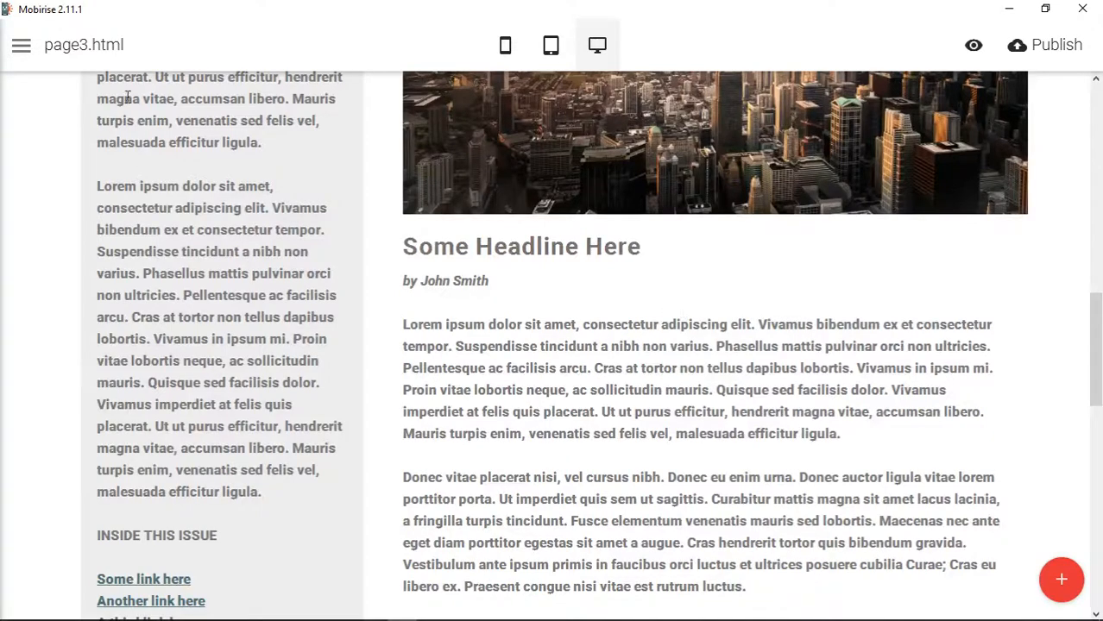
- Clone page3.html and return to the editing view of the new copy
left_click(21, 45)
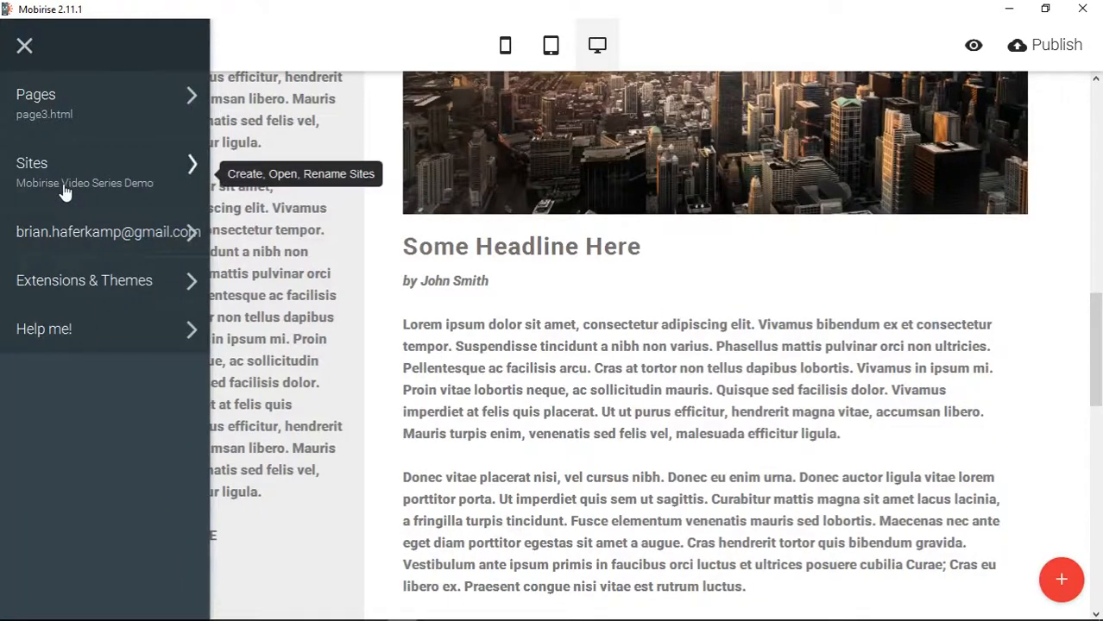
left_click(64, 106)
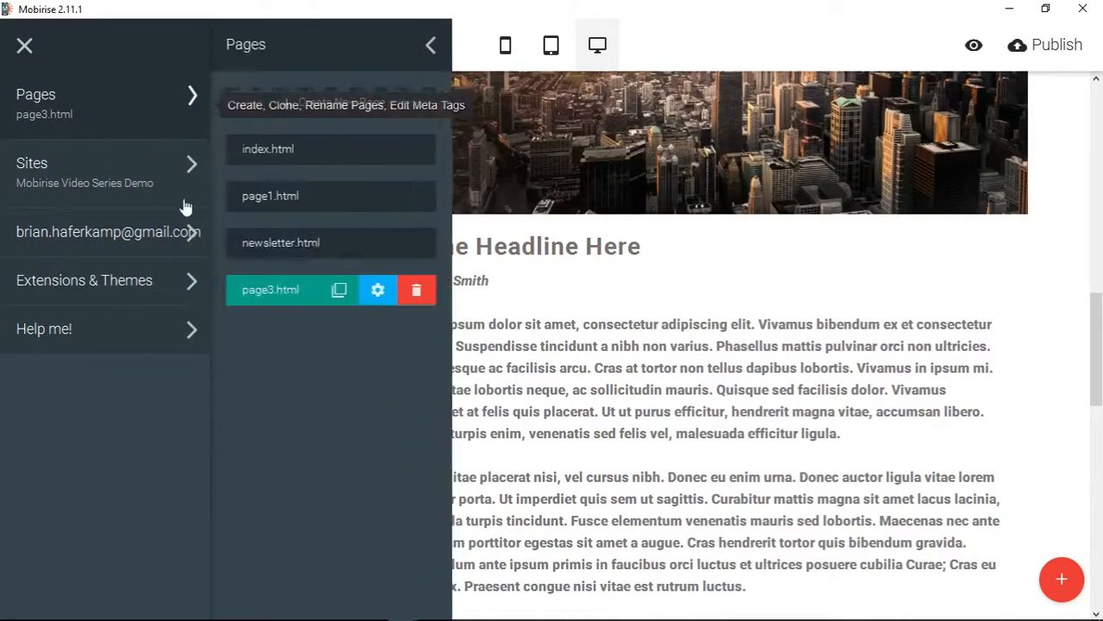
left_click(338, 292)
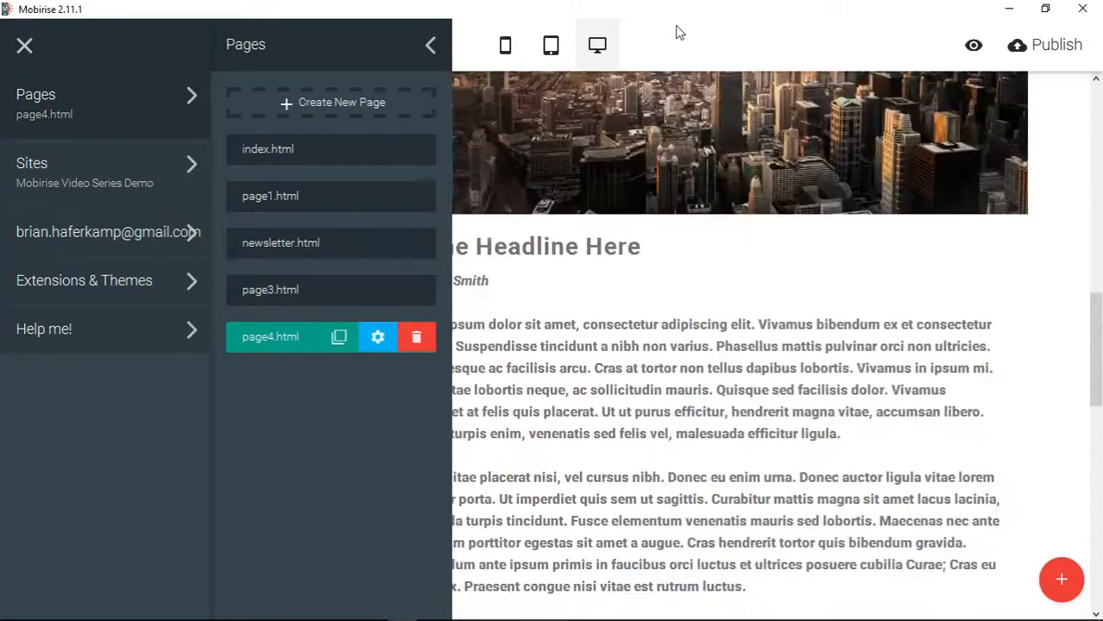
left_click(748, 34)
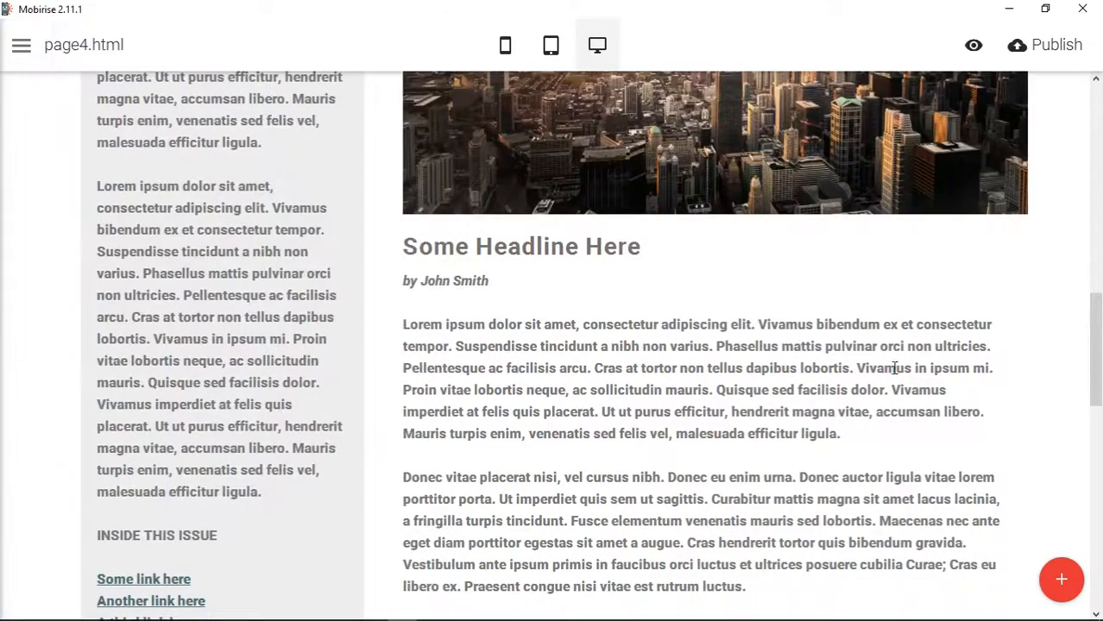
- Look over the cloned page's article image, text, column links and full-screen header
scroll(895, 367, "up", 4)
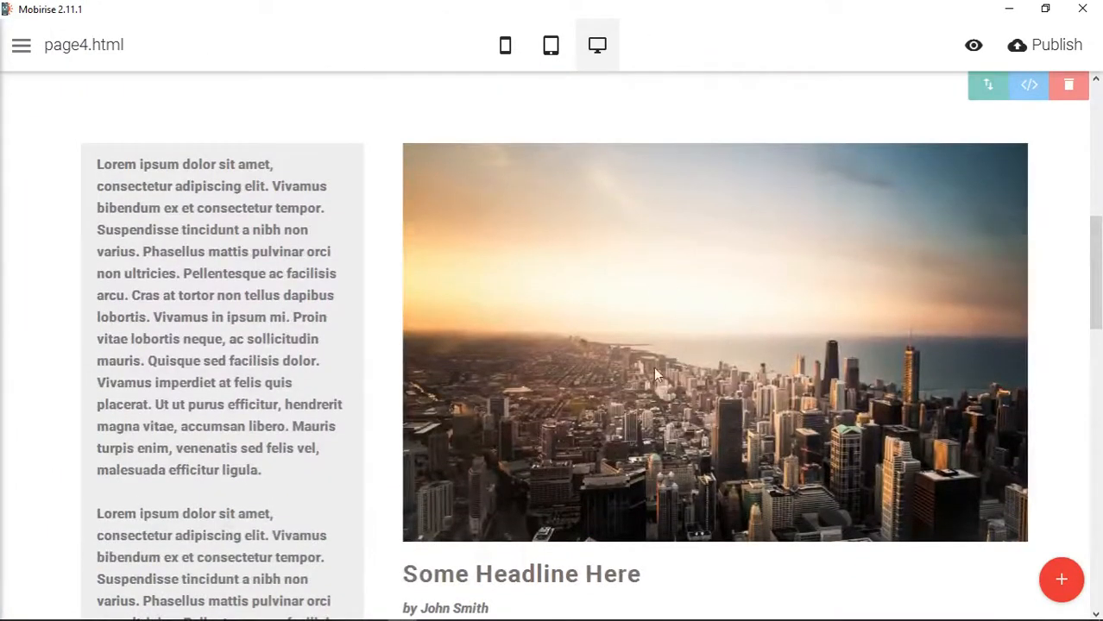
scroll(682, 358, "down", 4)
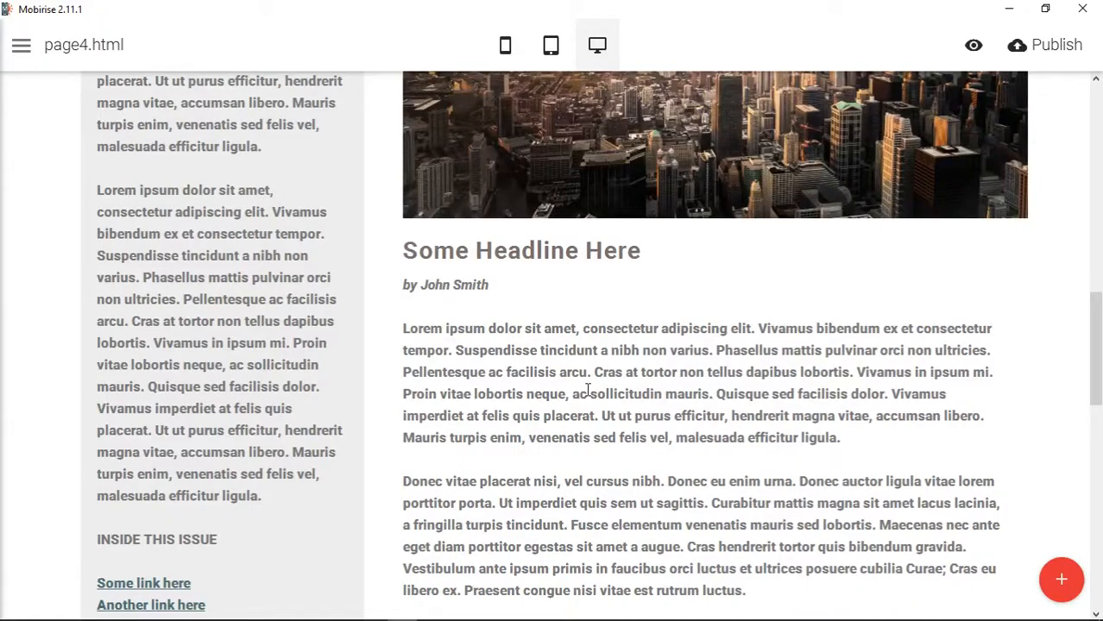
scroll(587, 390, "down", 2)
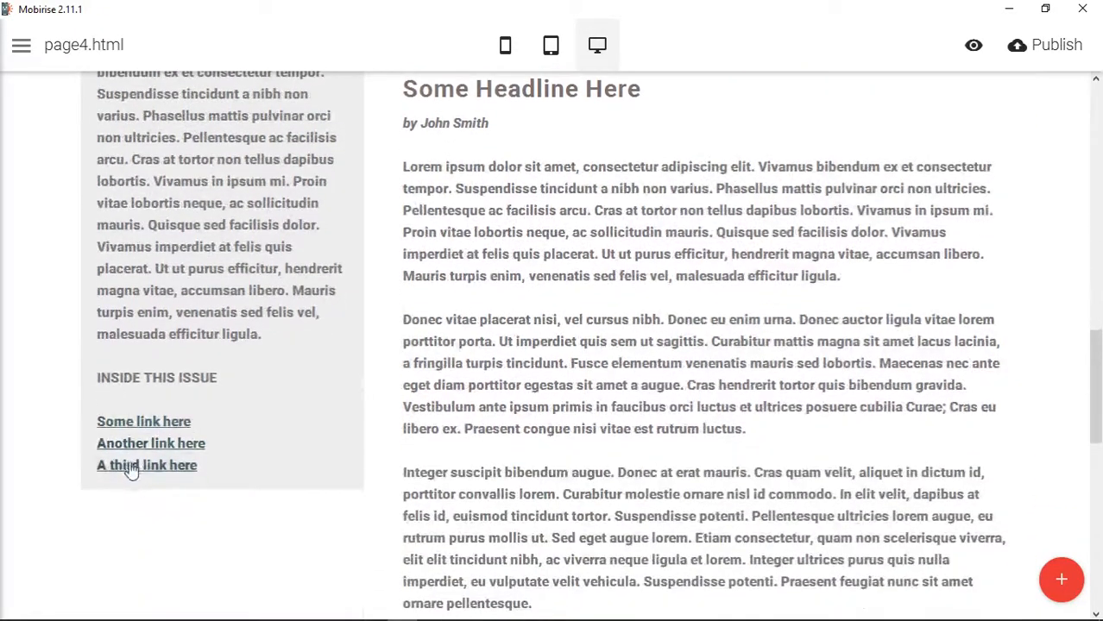
scroll(725, 406, "up", 4)
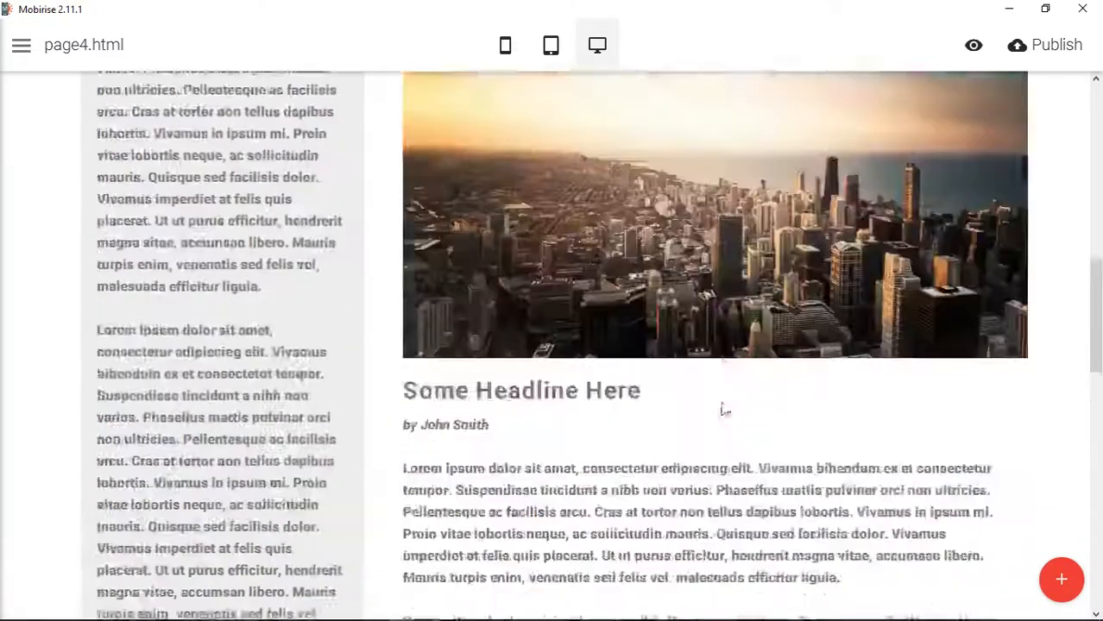
scroll(724, 409, "up", 7)
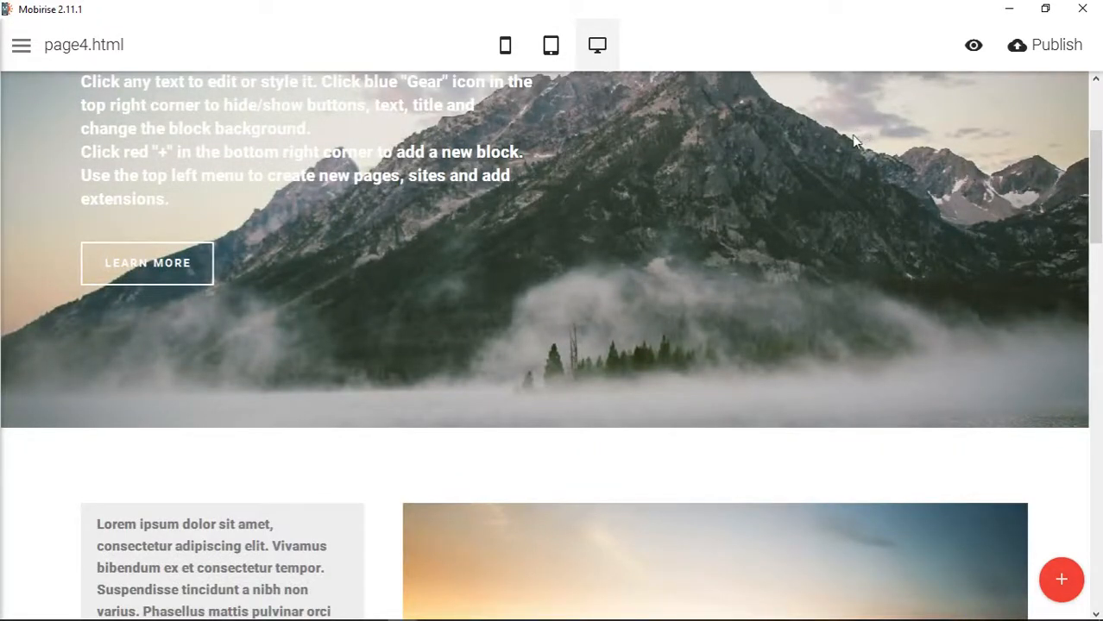
scroll(978, 317, "up", 2)
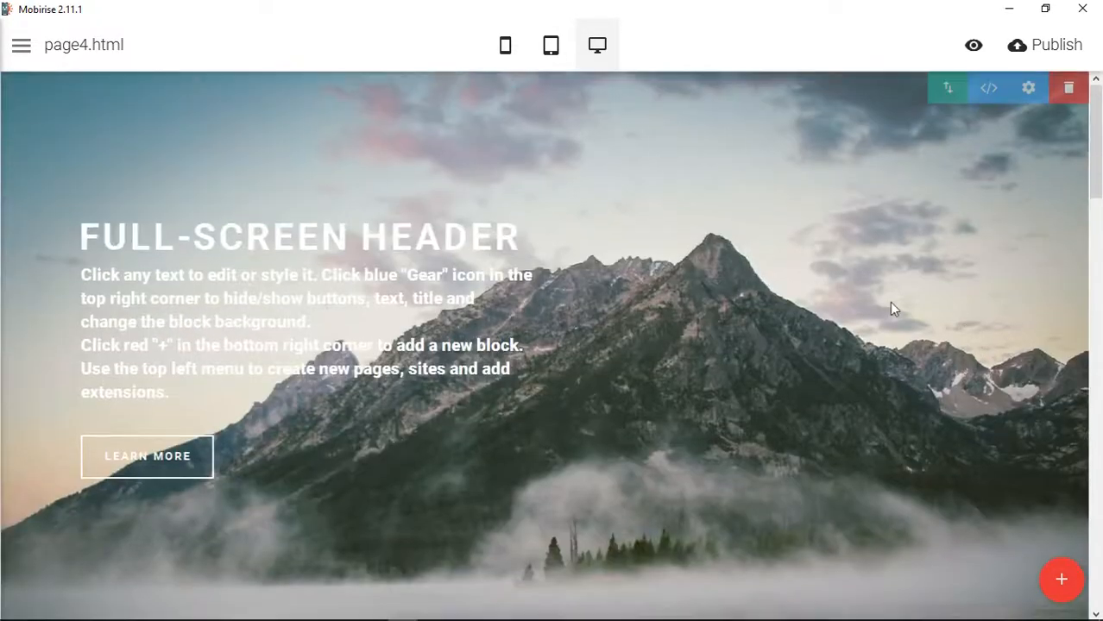
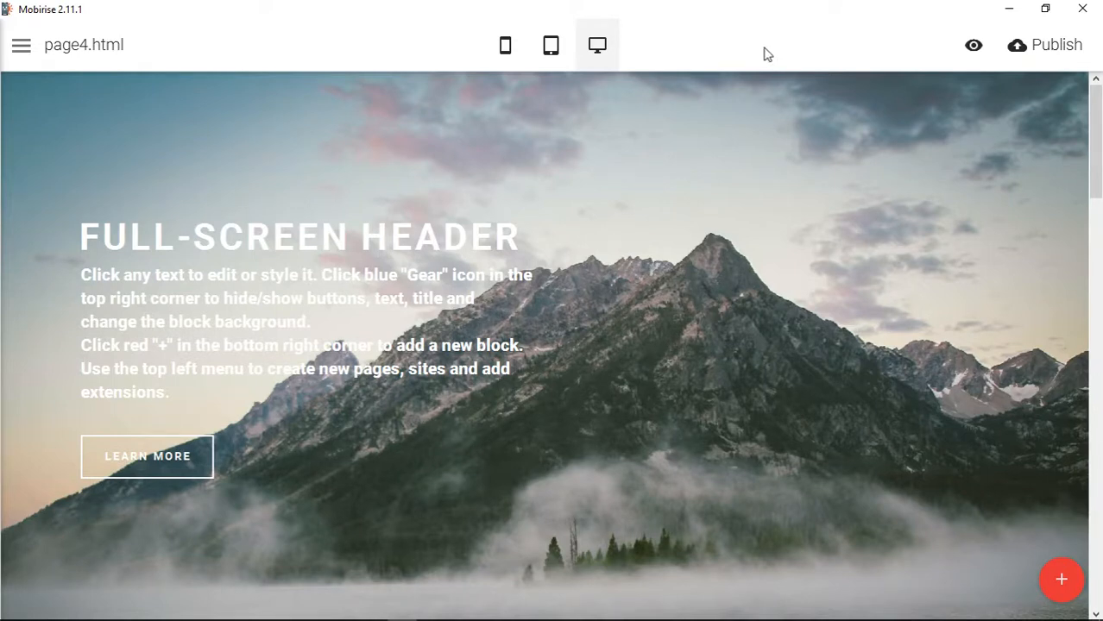
scroll(590, 454, "down", 10)
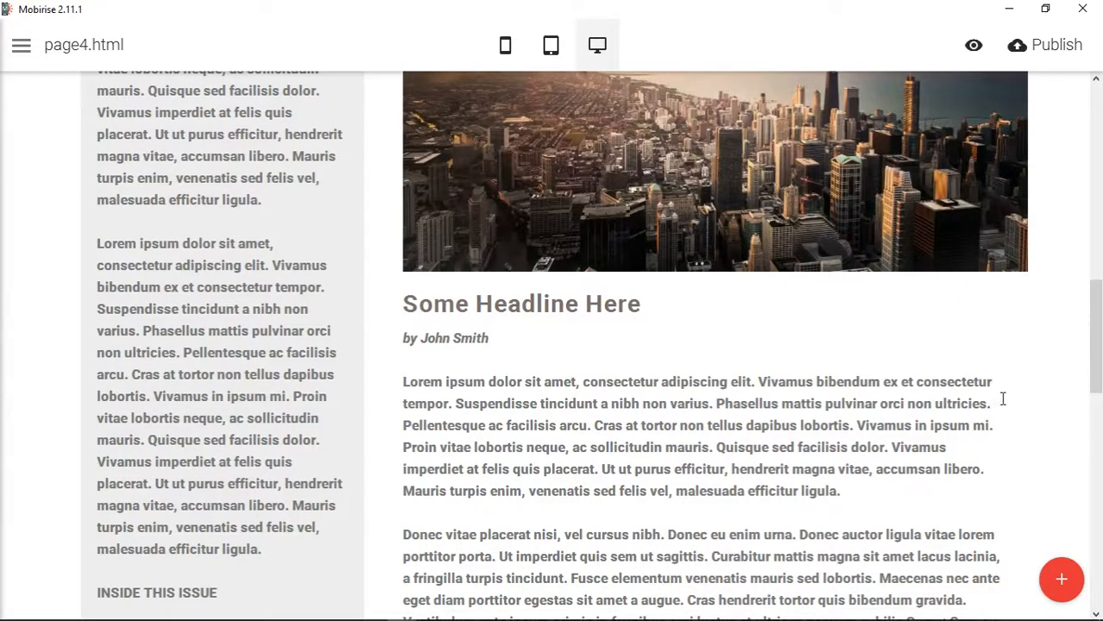
scroll(1005, 410, "up", 2)
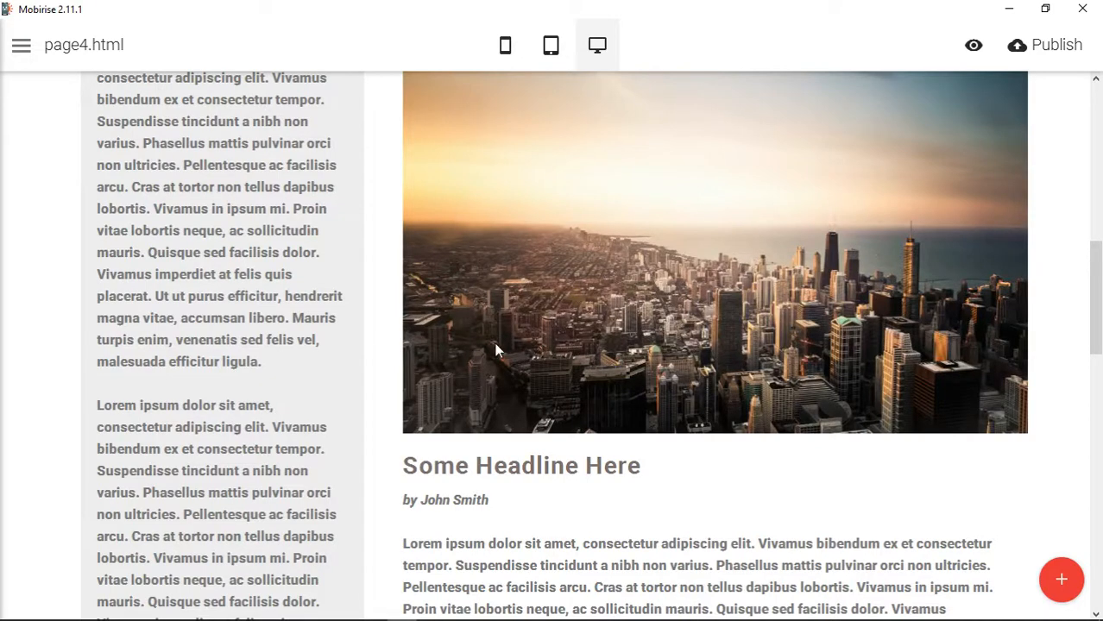
mouse_move(311, 614)
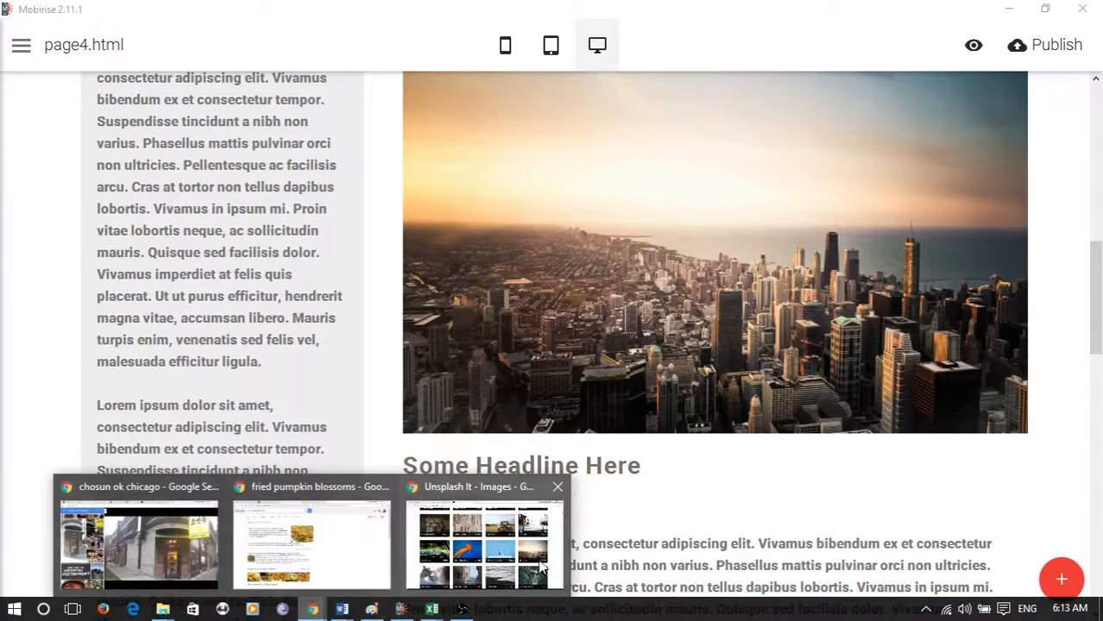
left_click(483, 535)
left_click(69, 10)
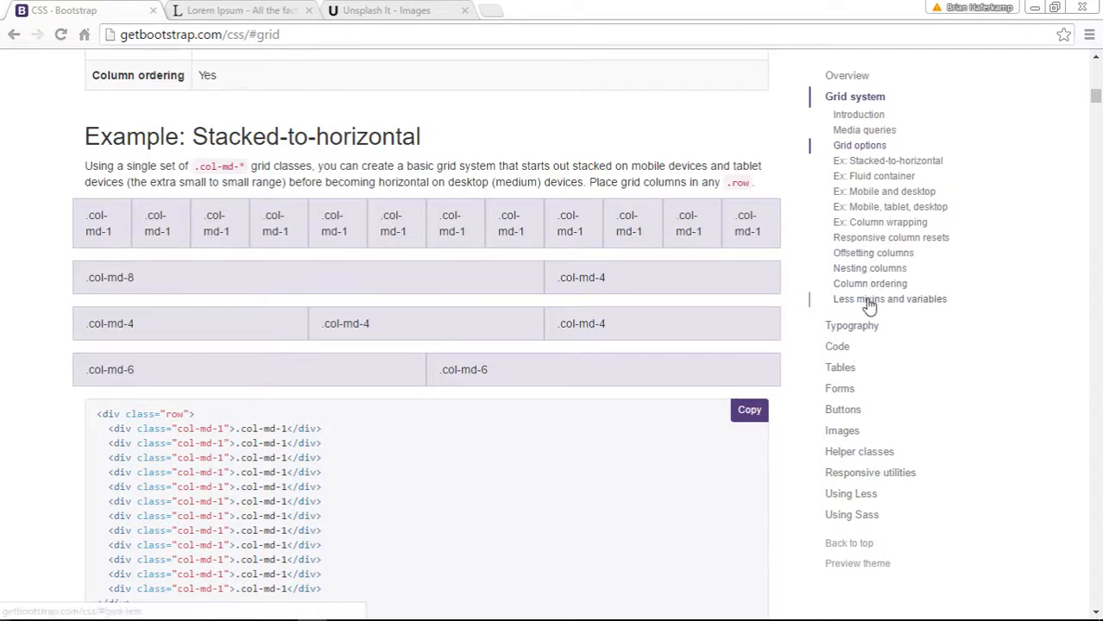
left_click(386, 12)
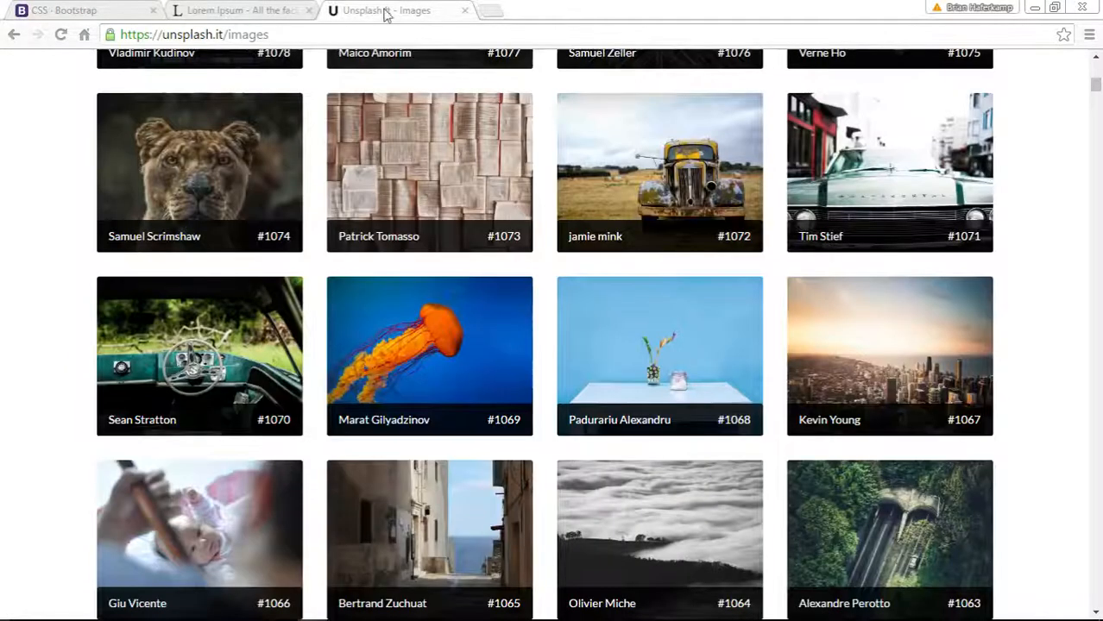
left_click(275, 10)
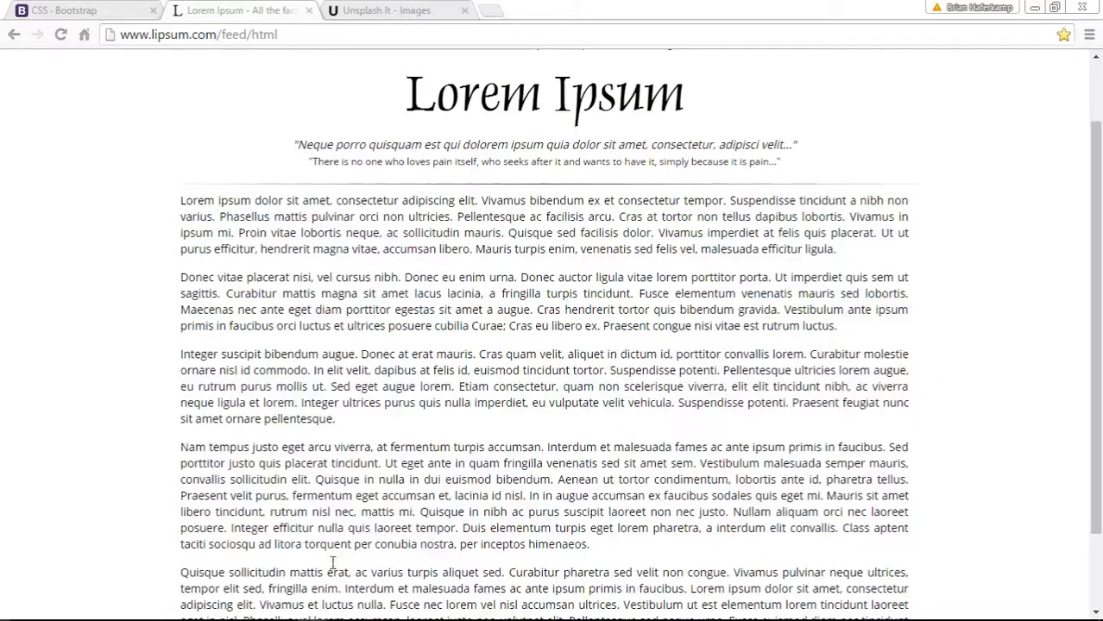
left_click(403, 610)
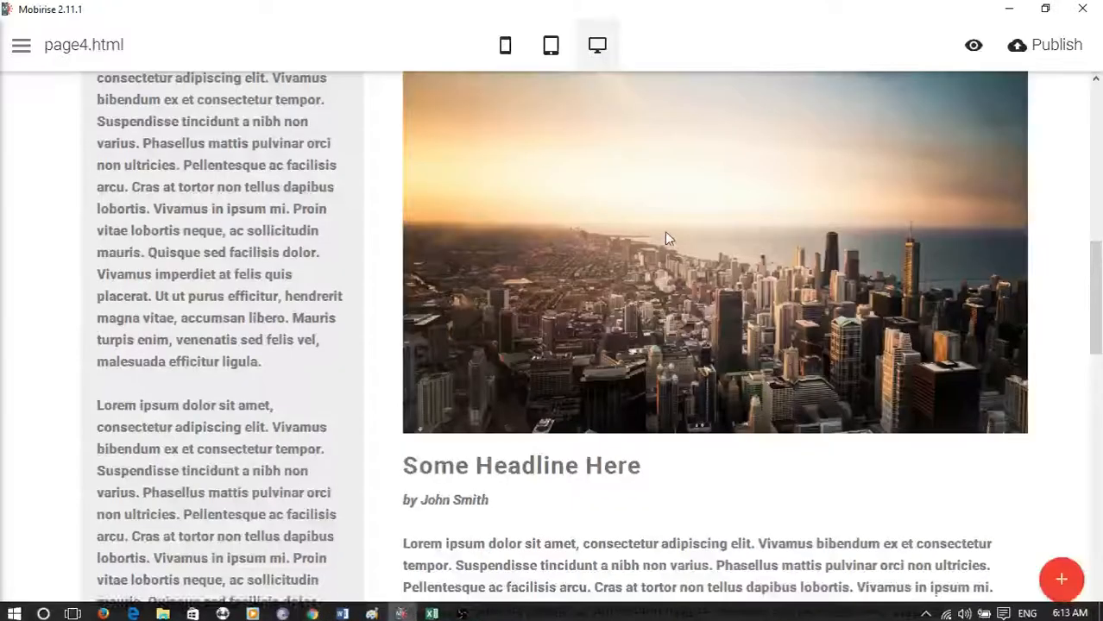
- Examine page4.html in mobile view, checking how the header, shaded link column, image and article text stack
left_click(505, 47)
scroll(620, 321, "up", 8)
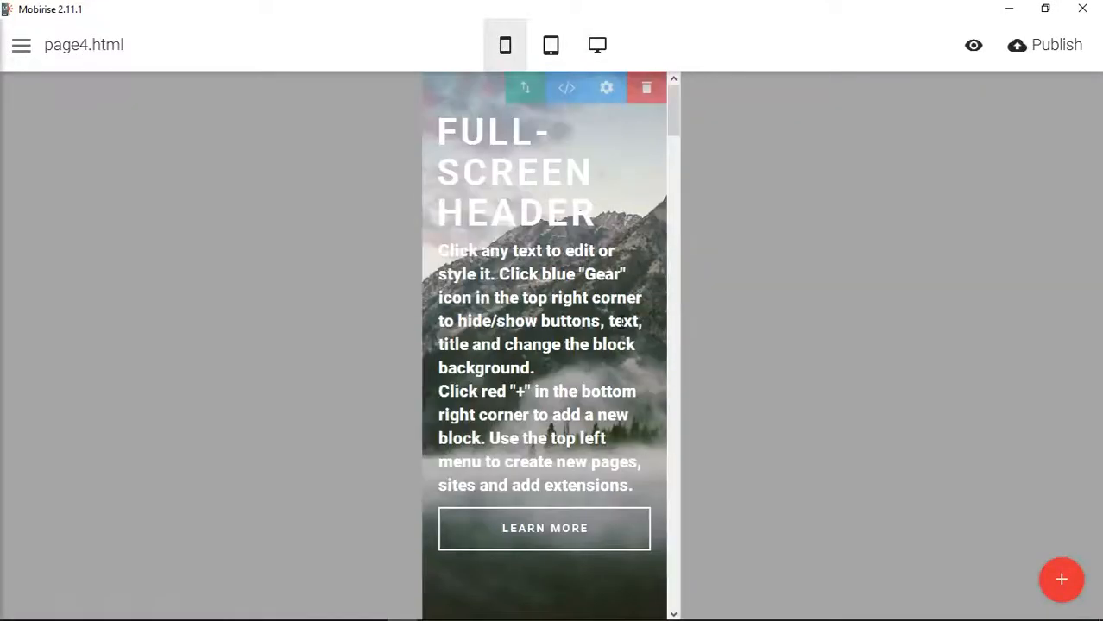
scroll(620, 320, "down", 5)
scroll(621, 321, "down", 2)
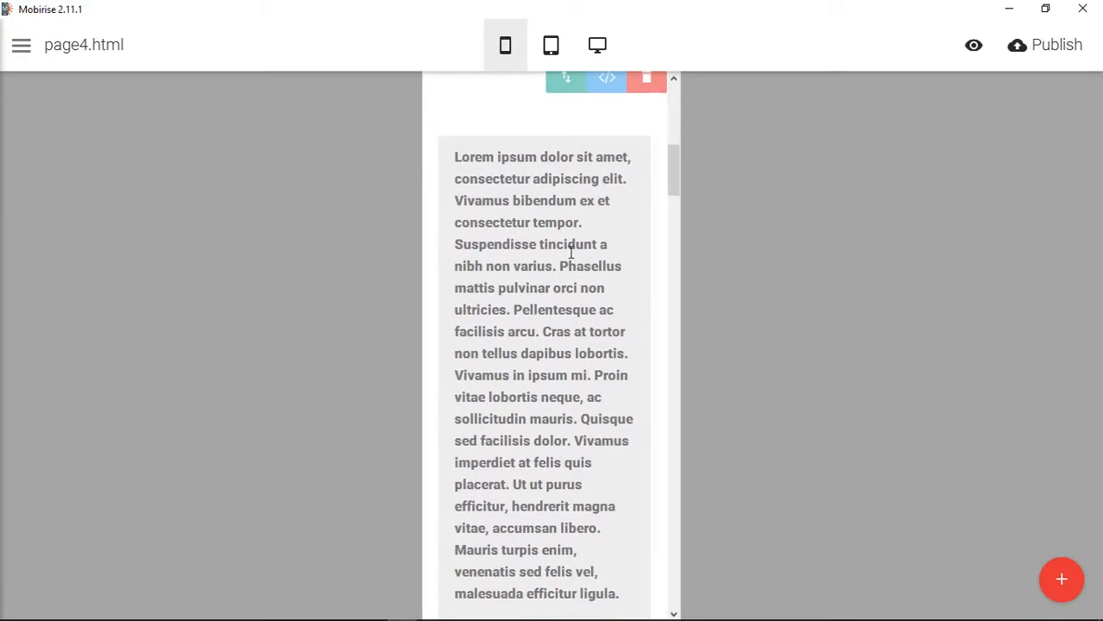
scroll(603, 293, "down", 9)
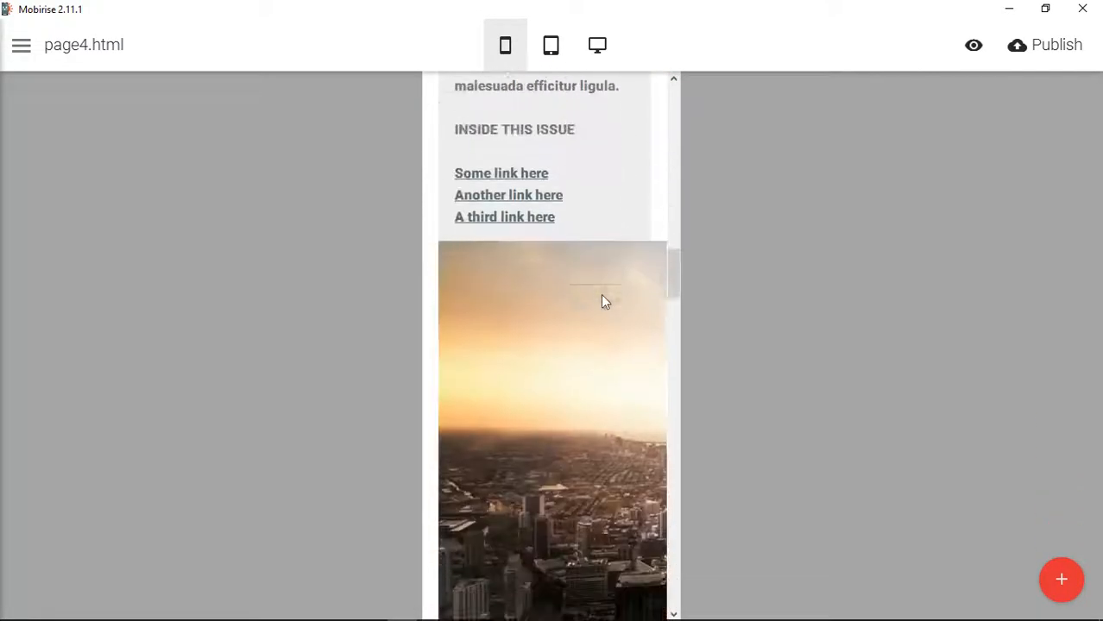
scroll(602, 301, "up", 3)
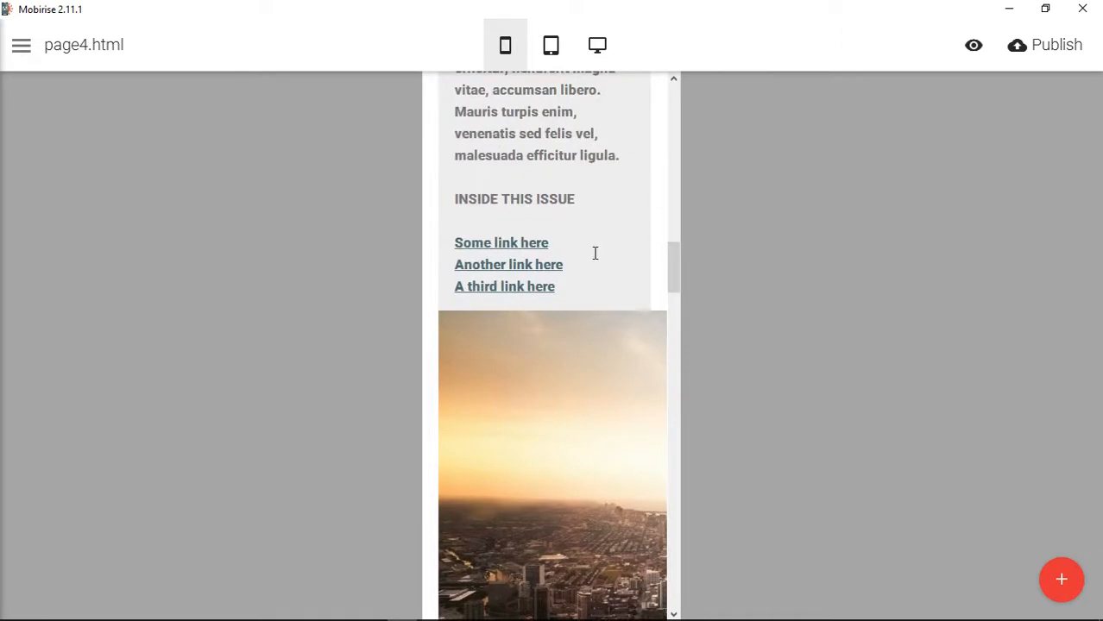
scroll(595, 259, "down", 5)
scroll(592, 272, "up", 1)
scroll(592, 272, "down", 2)
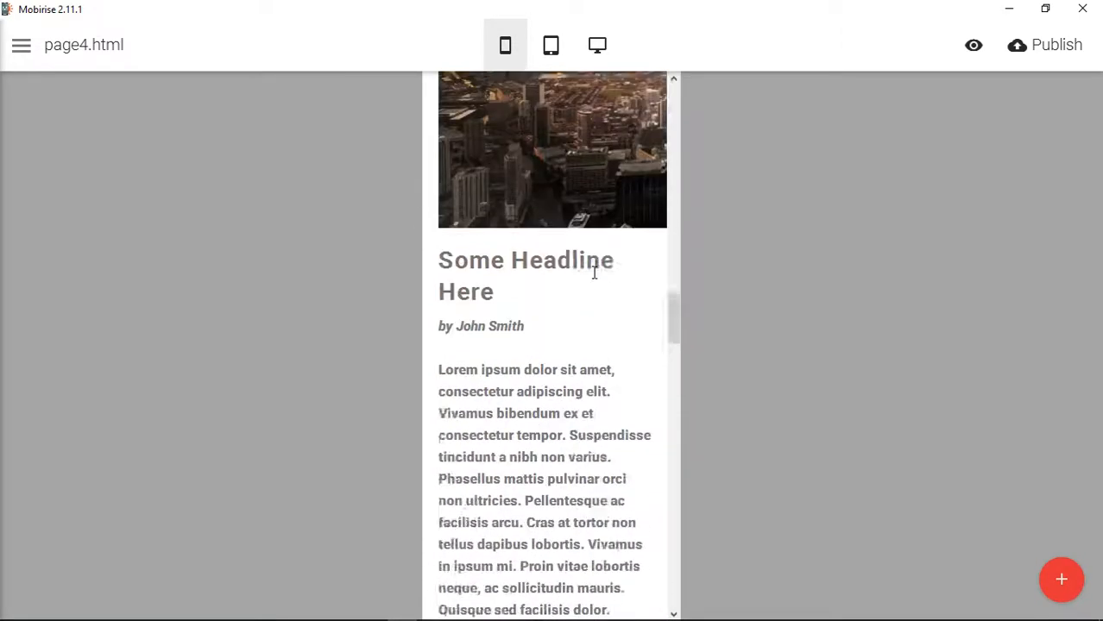
scroll(594, 273, "up", 3)
scroll(594, 273, "down", 9)
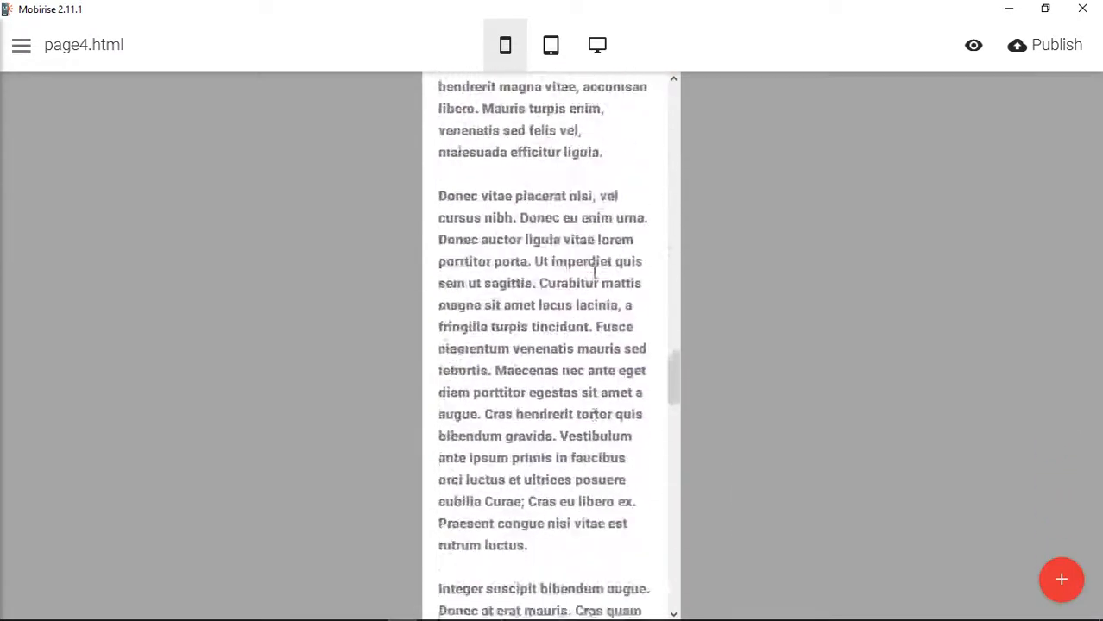
scroll(594, 273, "down", 12)
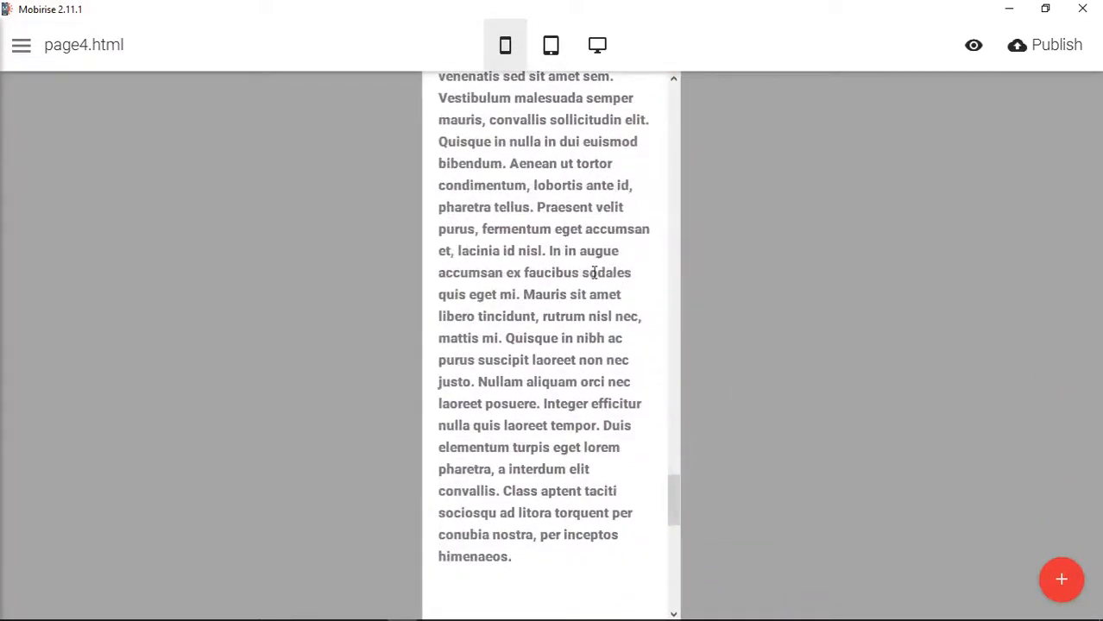
- Return page4.html to desktop view and show the start of the two-column article block
scroll(594, 273, "up", 15)
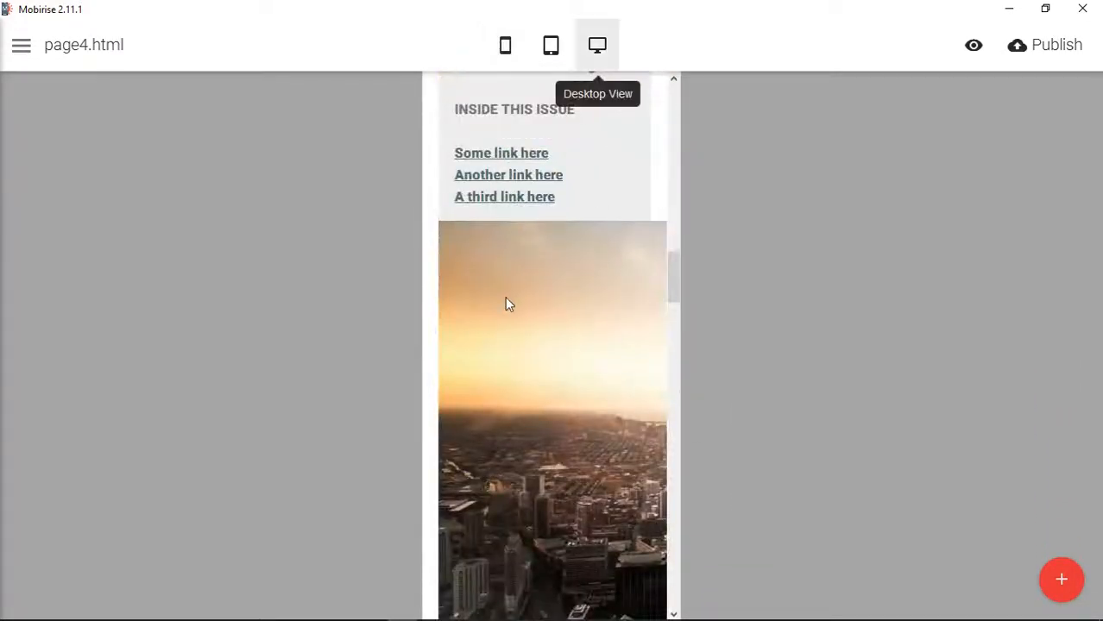
scroll(397, 233, "up", 5)
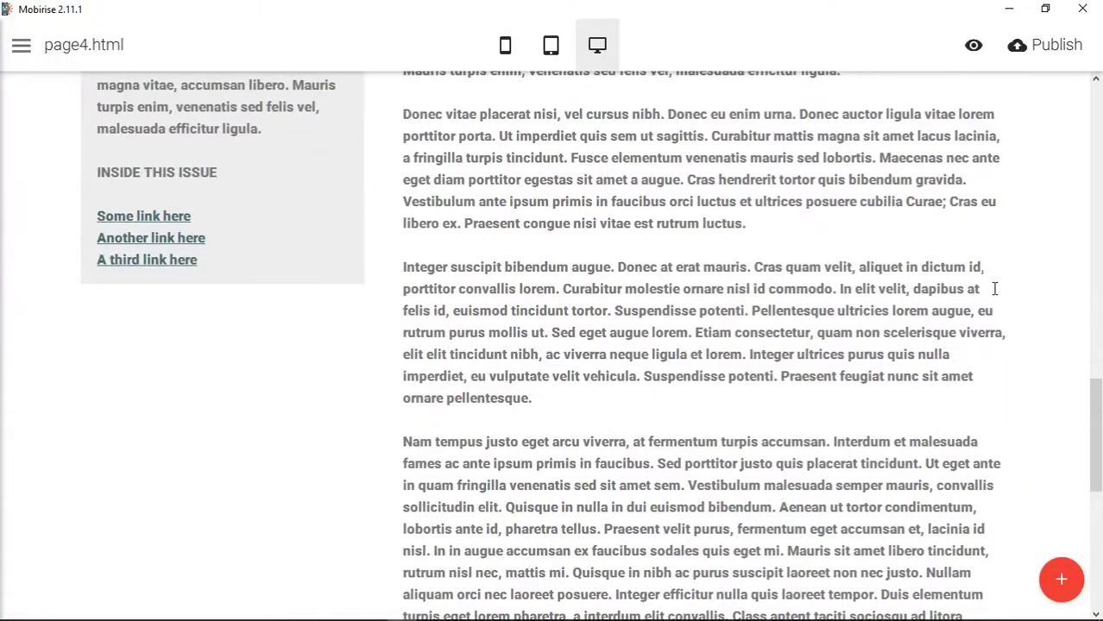
scroll(990, 311, "up", 10)
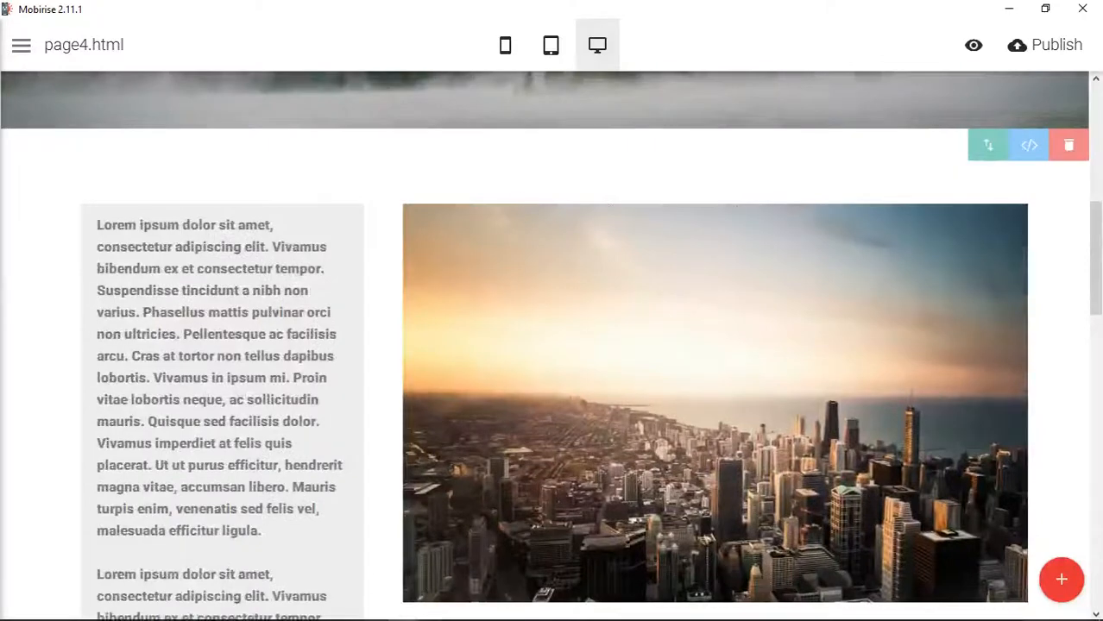
- Switch to Chrome and open the Column ordering section of Bootstrap's grid system documentation
mouse_move(314, 611)
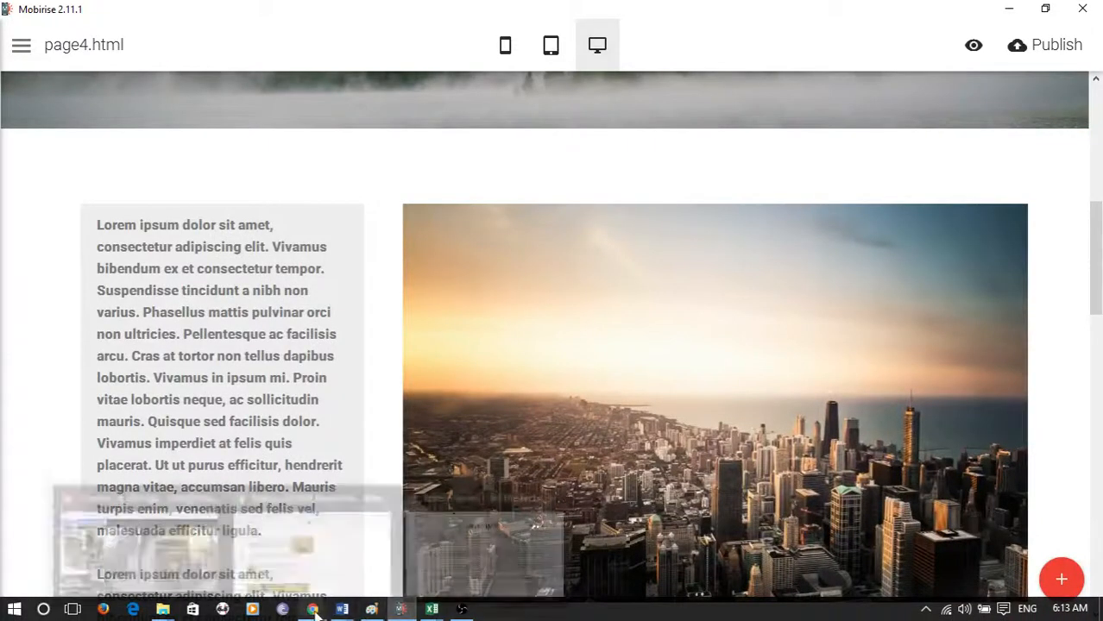
left_click(523, 544)
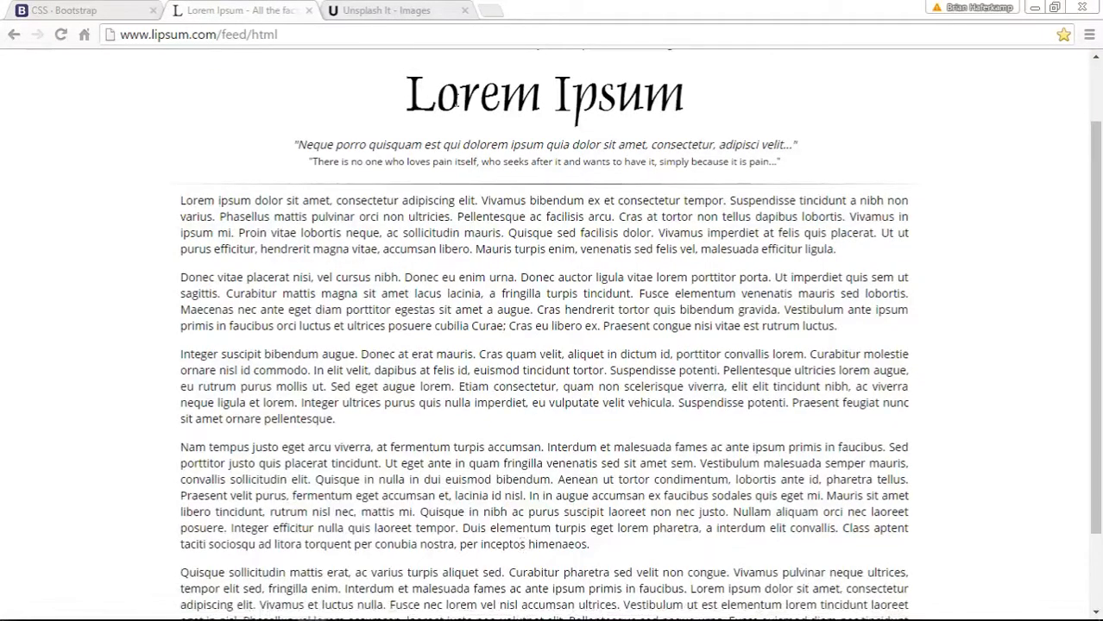
left_click(125, 12)
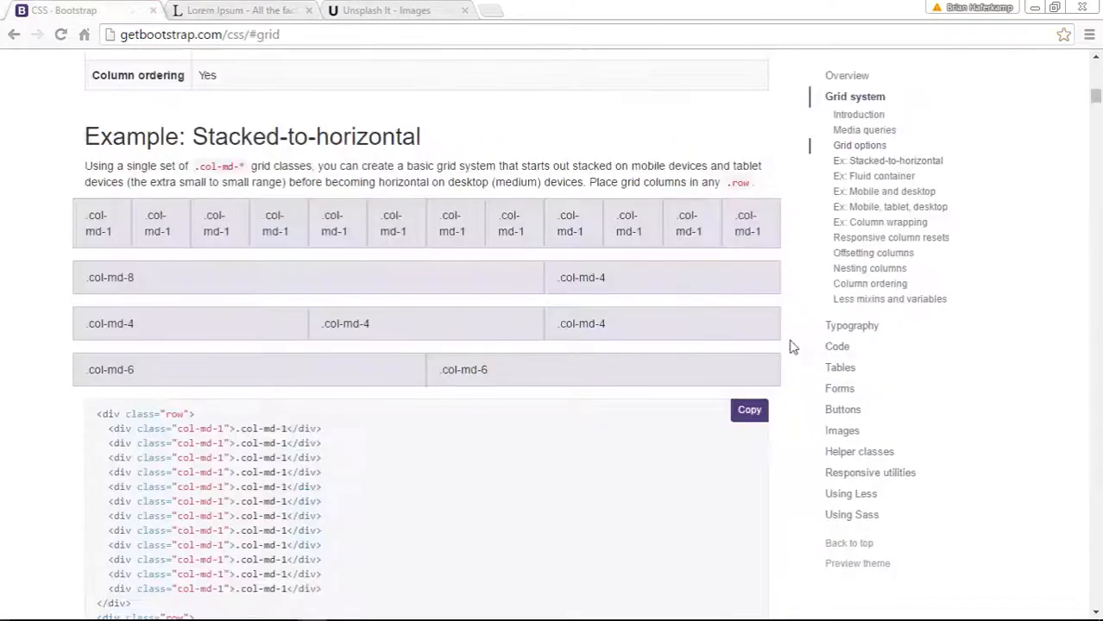
scroll(792, 346, "down", 1)
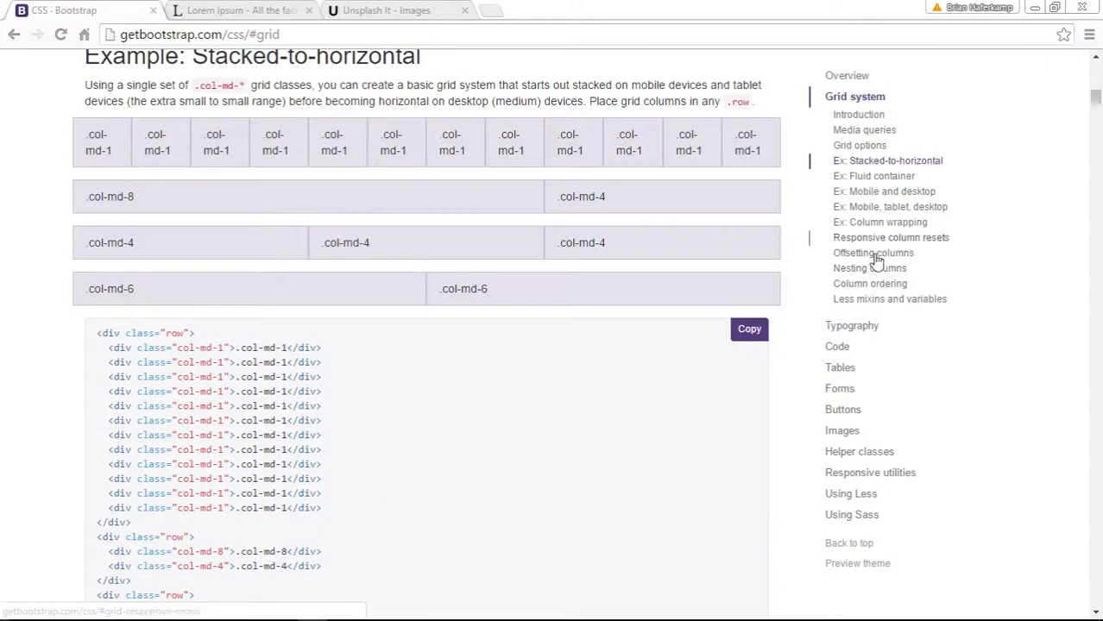
left_click(874, 285)
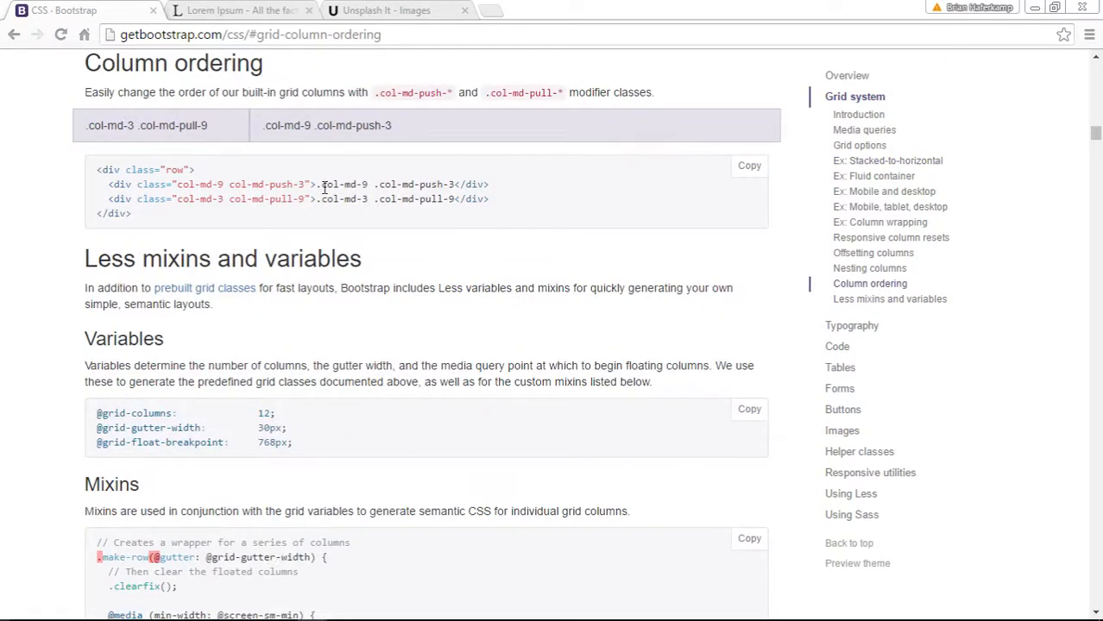
- Examine the col-md-push-3 and col-md-pull-9 classes in the Column ordering example, comparing the code with the rendered columns
left_click_drag(318, 187, 393, 188)
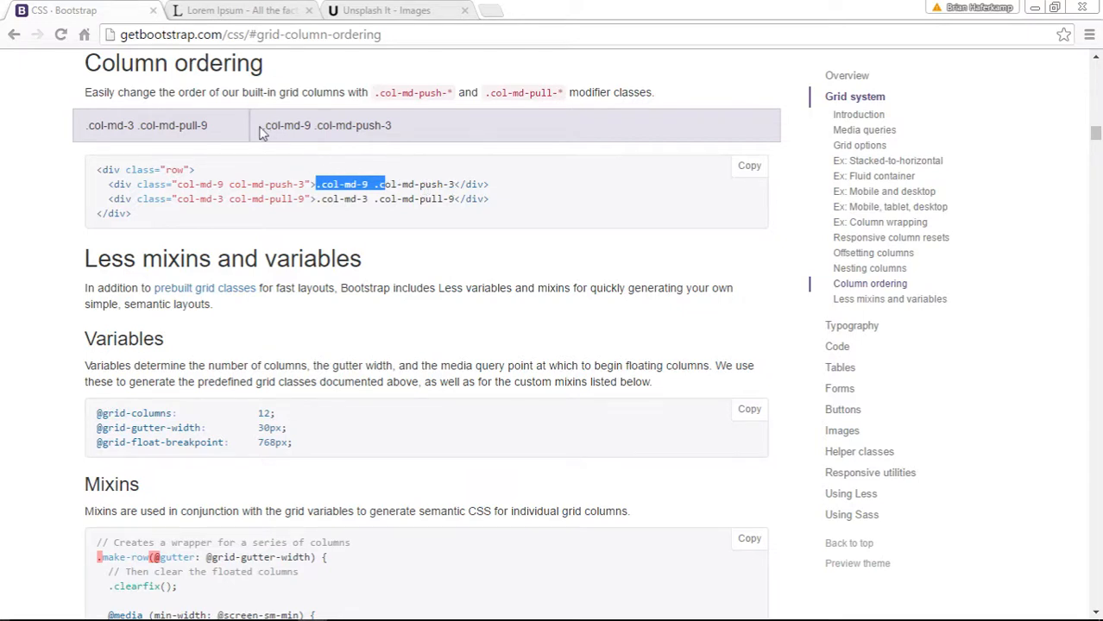
left_click_drag(262, 126, 404, 127)
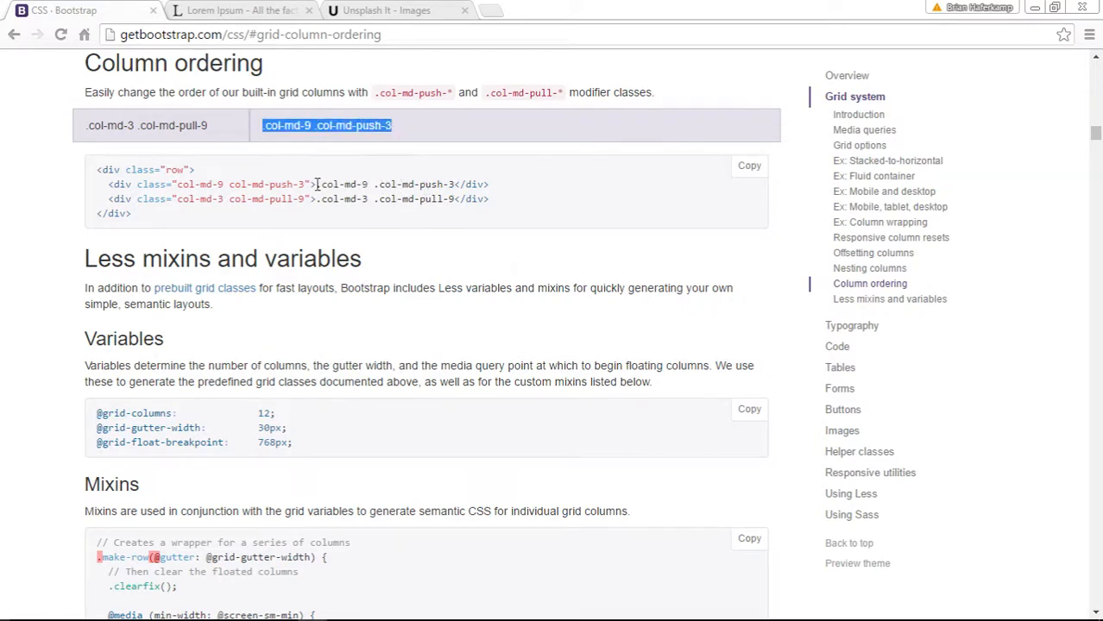
left_click_drag(317, 184, 496, 184)
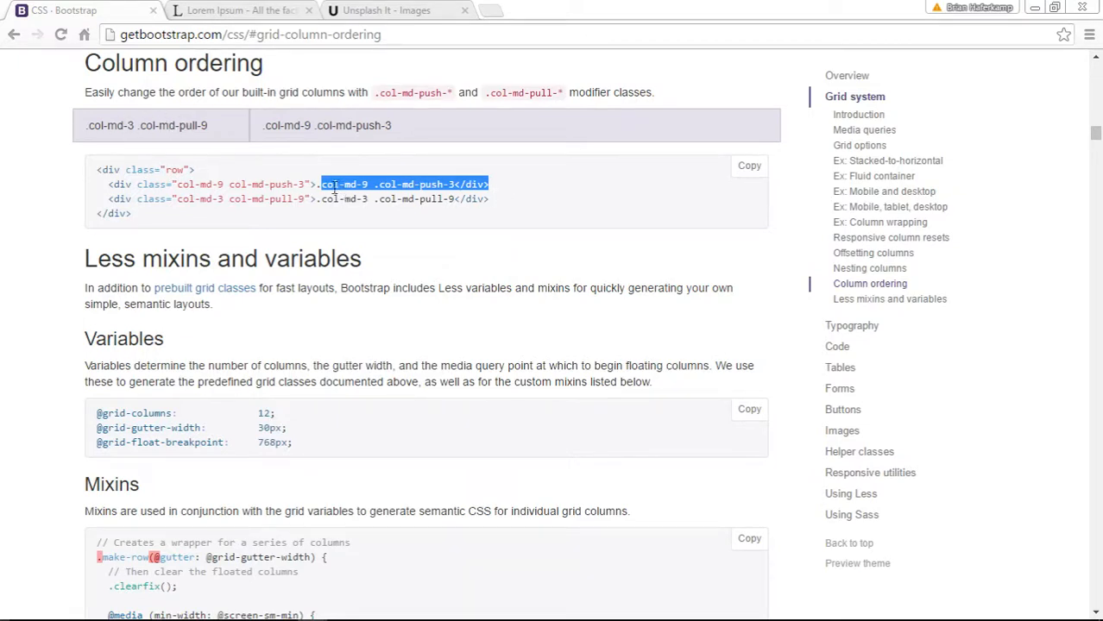
left_click(280, 188)
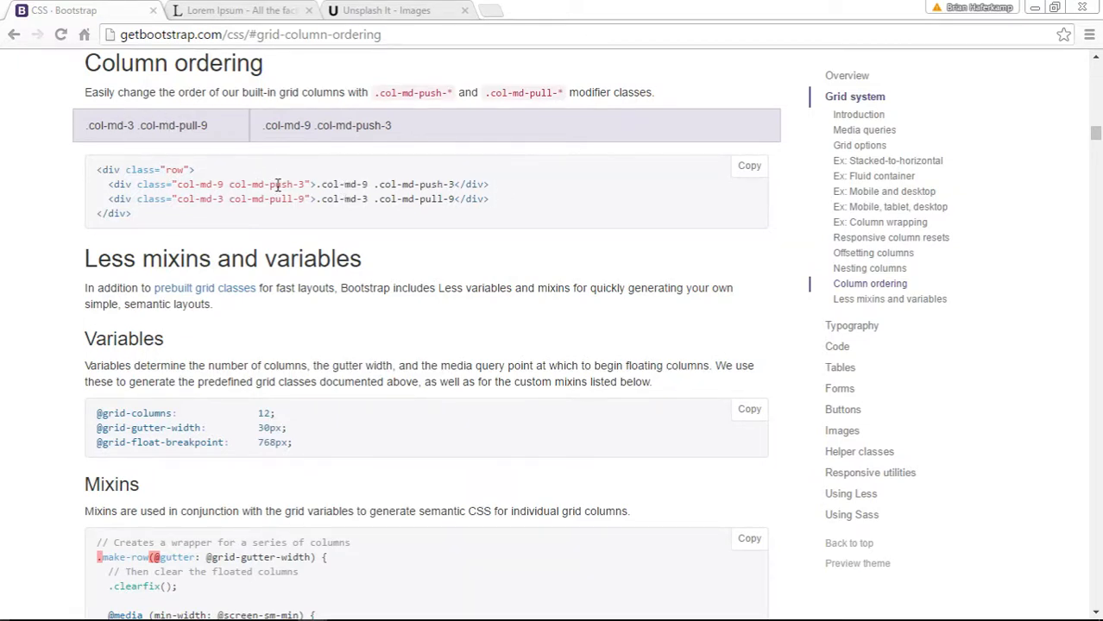
double_click(278, 185)
left_click_drag(486, 199, 303, 200)
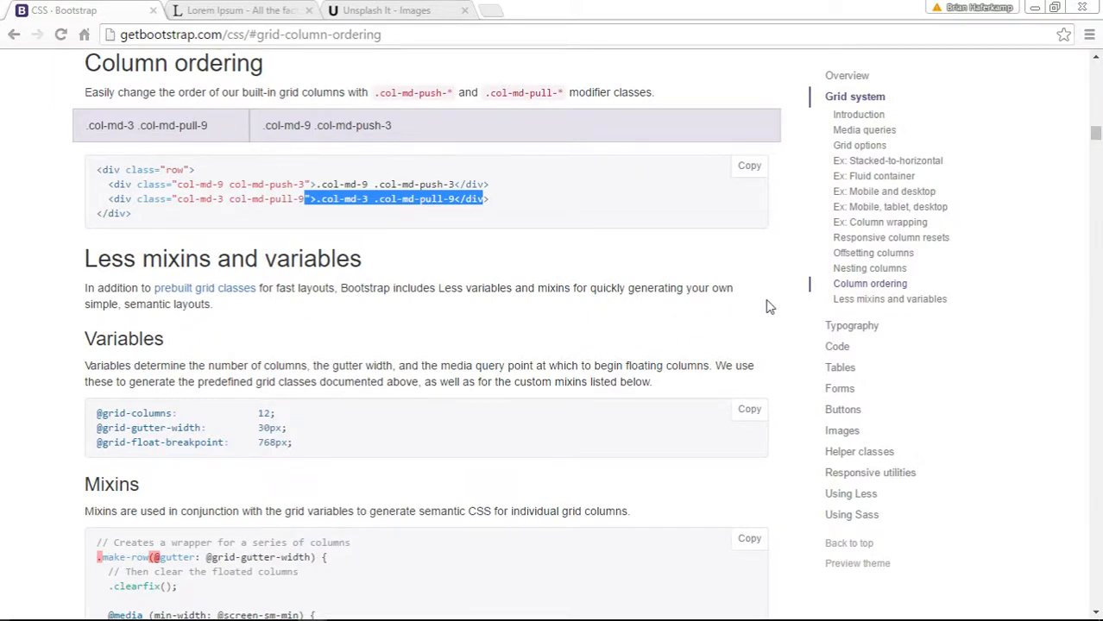
- Narrow the browser window and compare how the Column ordering example's columns stack with their order in the code
left_click(1054, 7)
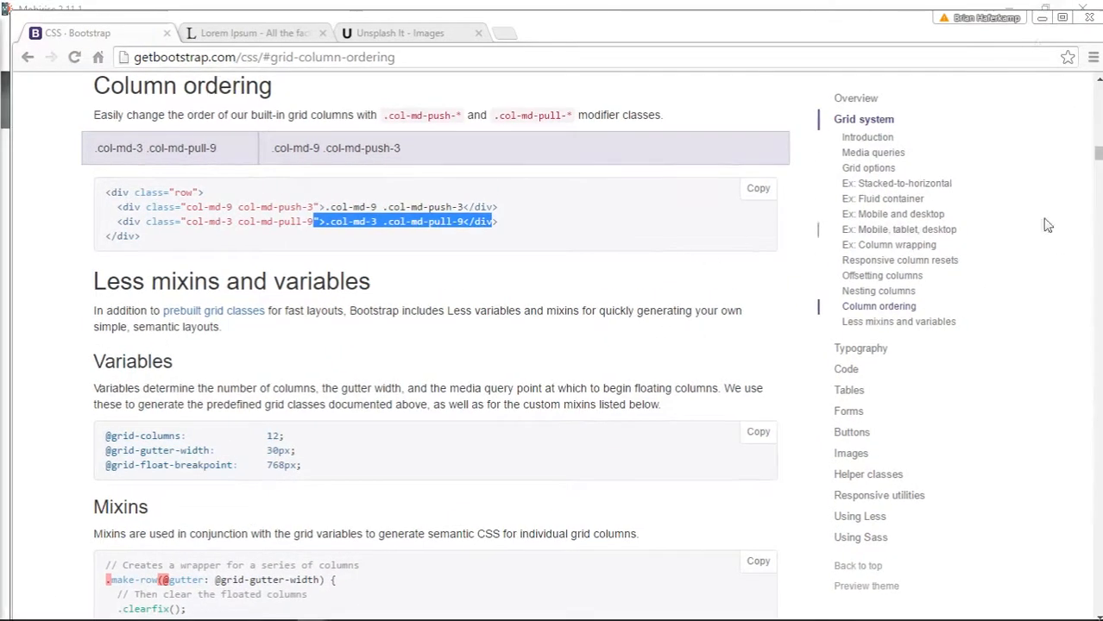
left_click_drag(11, 239, 742, 238)
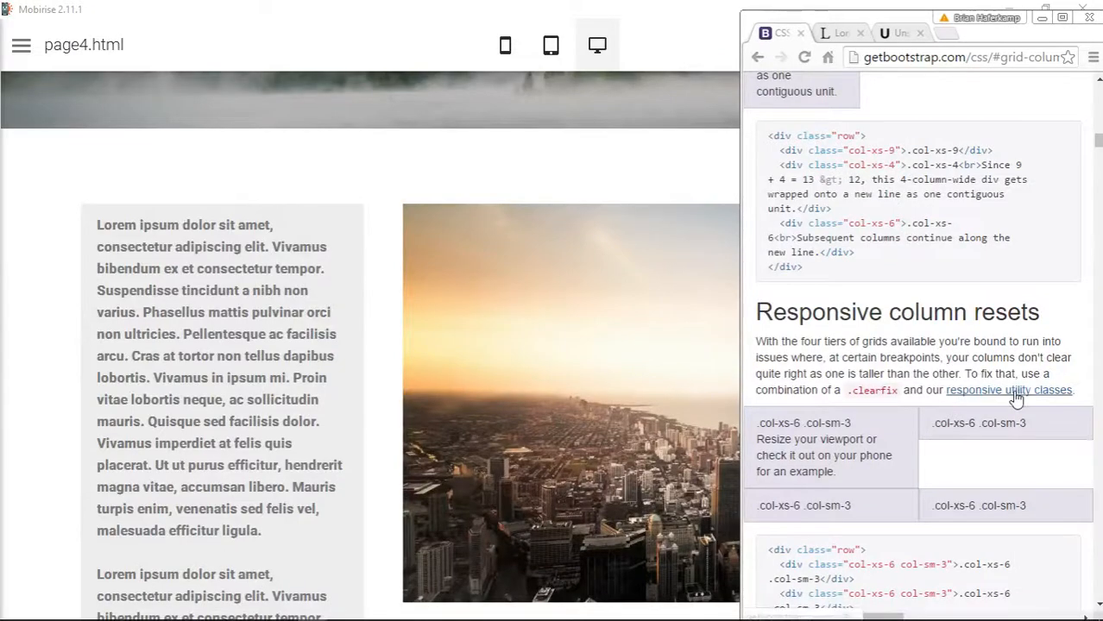
scroll(1017, 397, "up", 4)
scroll(1015, 397, "up", 9)
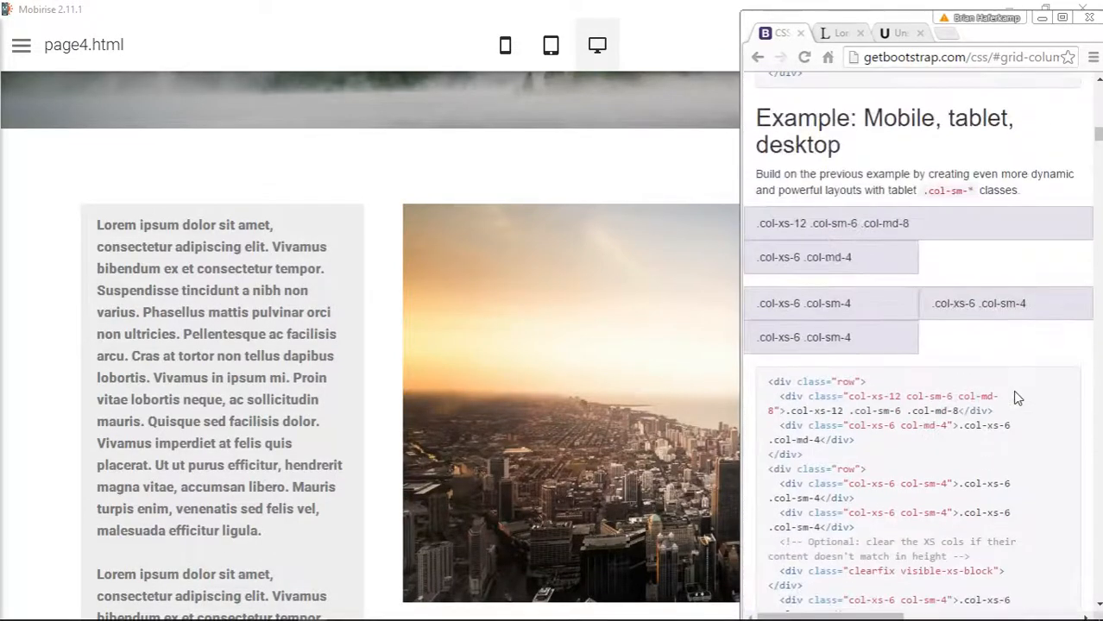
scroll(1015, 397, "down", 10)
scroll(1017, 398, "down", 10)
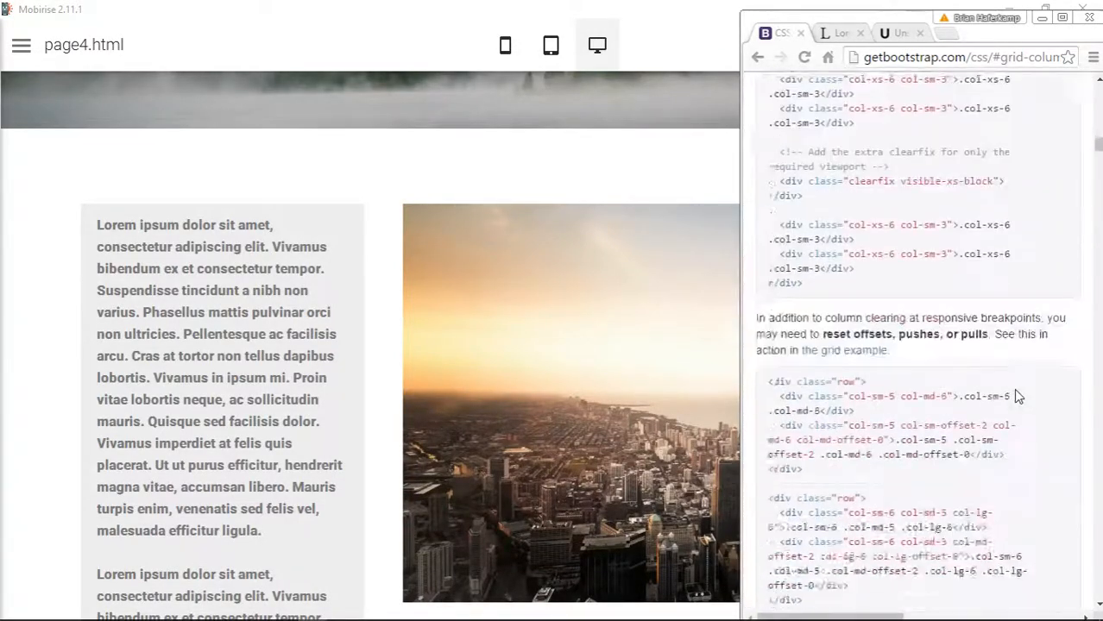
scroll(1017, 396, "down", 12)
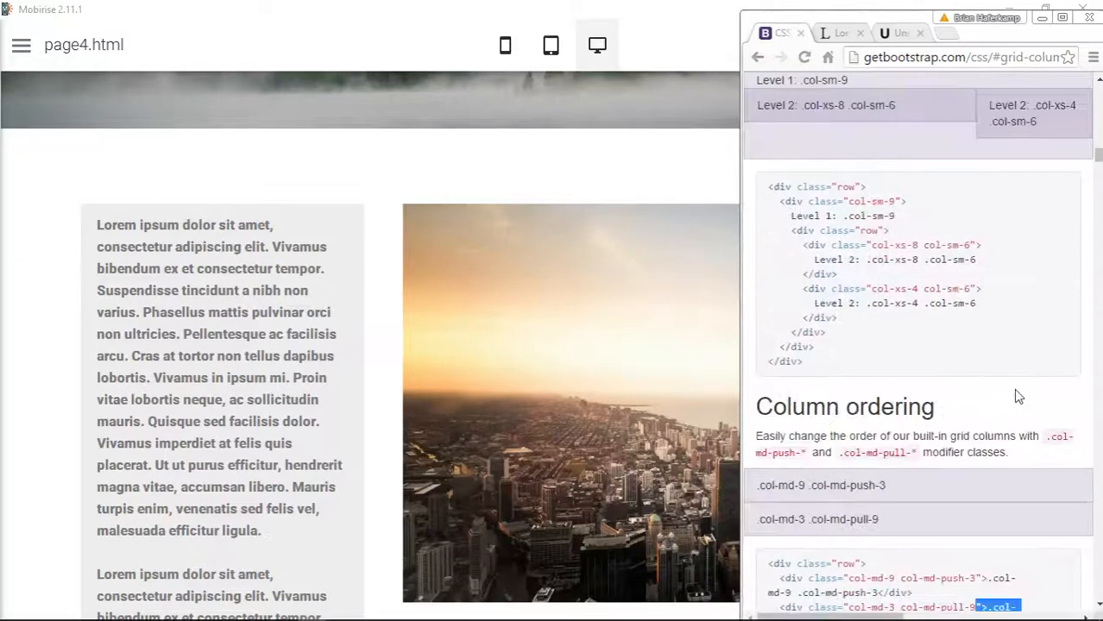
scroll(1017, 391, "up", 1)
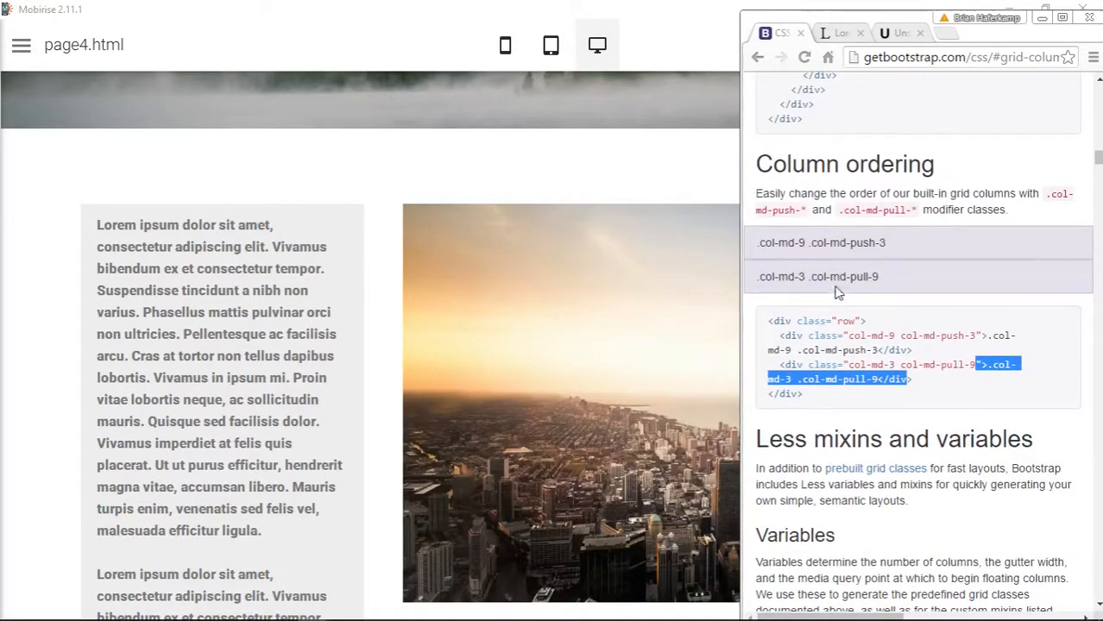
left_click_drag(757, 277, 879, 277)
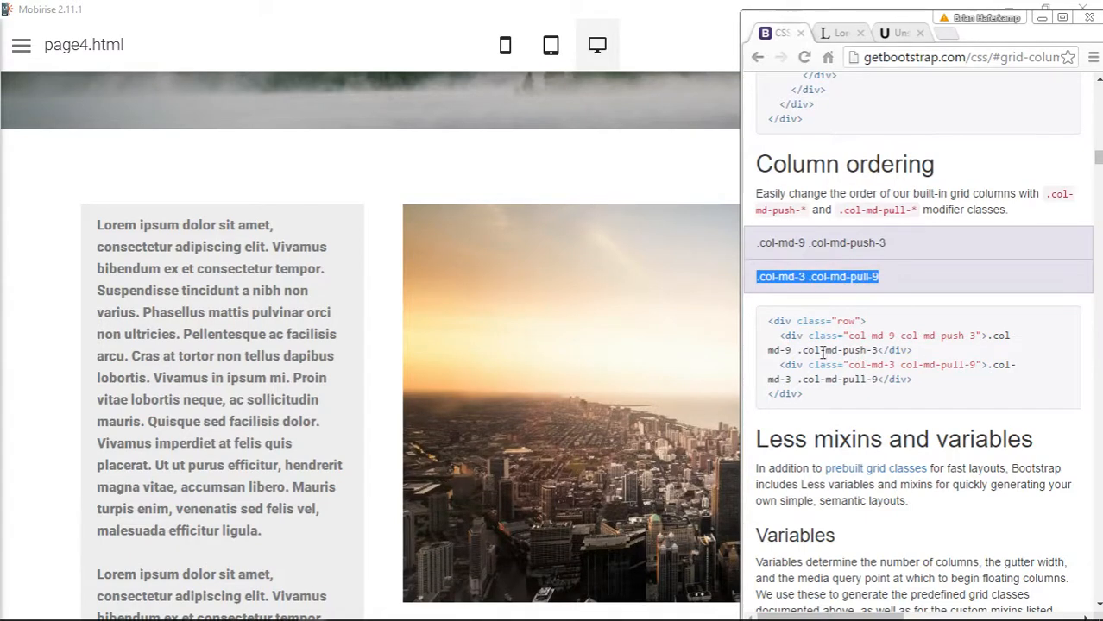
left_click_drag(808, 350, 896, 351)
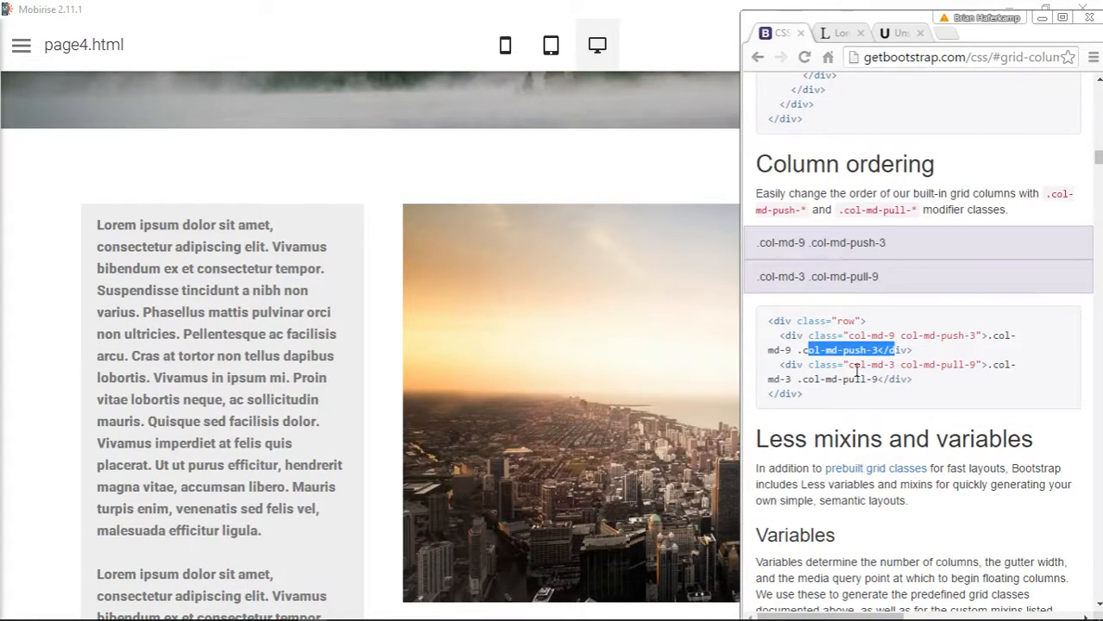
- Examine the col-md-pull-9 line in the Column ordering code and compare it with the stacked example in a wider browser window
left_click(822, 386)
left_click_drag(824, 379, 926, 381)
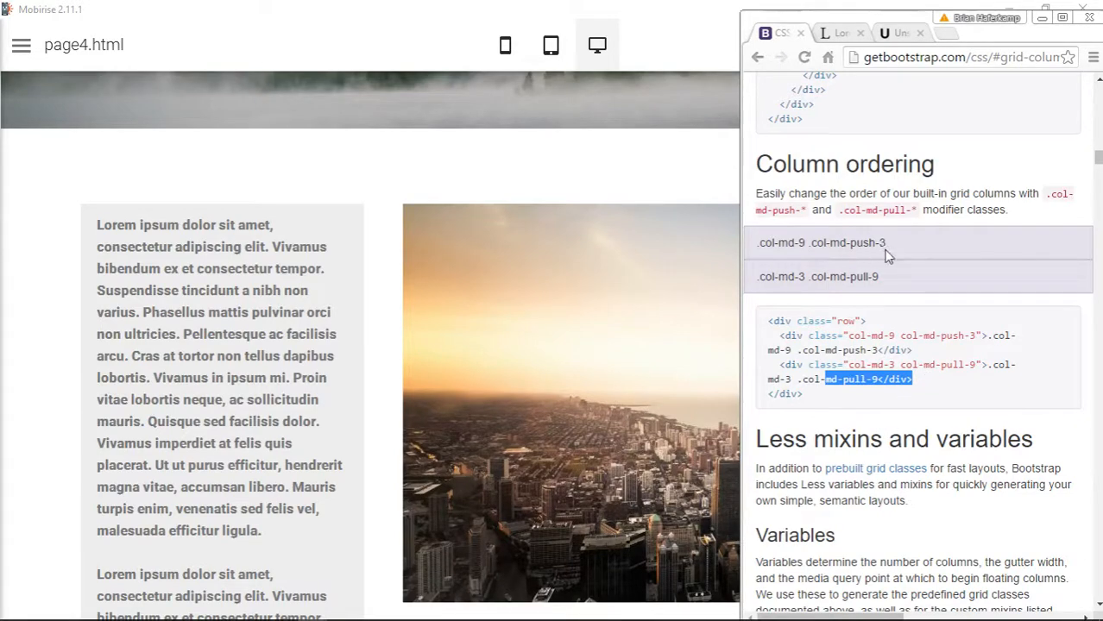
left_click_drag(743, 249, 506, 244)
scroll(643, 280, "down", 10)
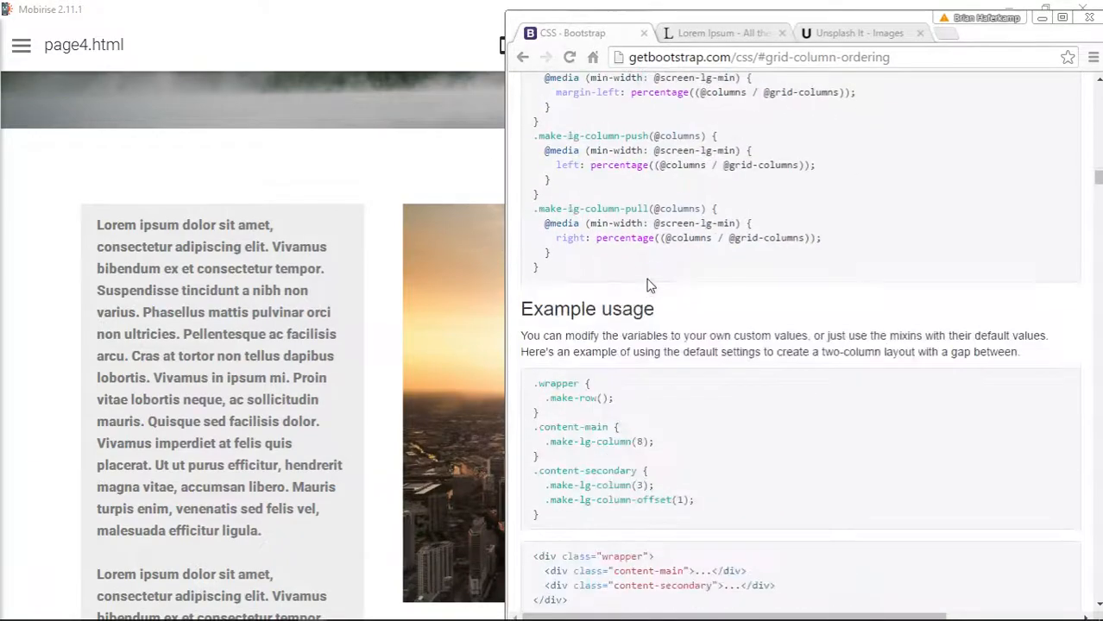
scroll(649, 286, "down", 10)
scroll(649, 285, "up", 15)
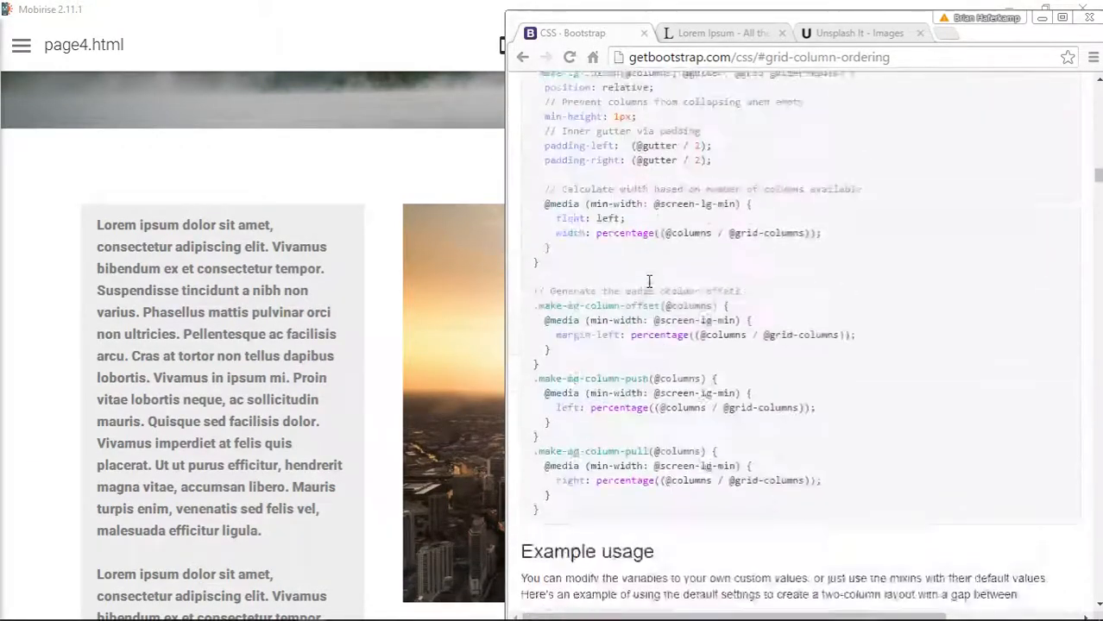
scroll(652, 288, "up", 10)
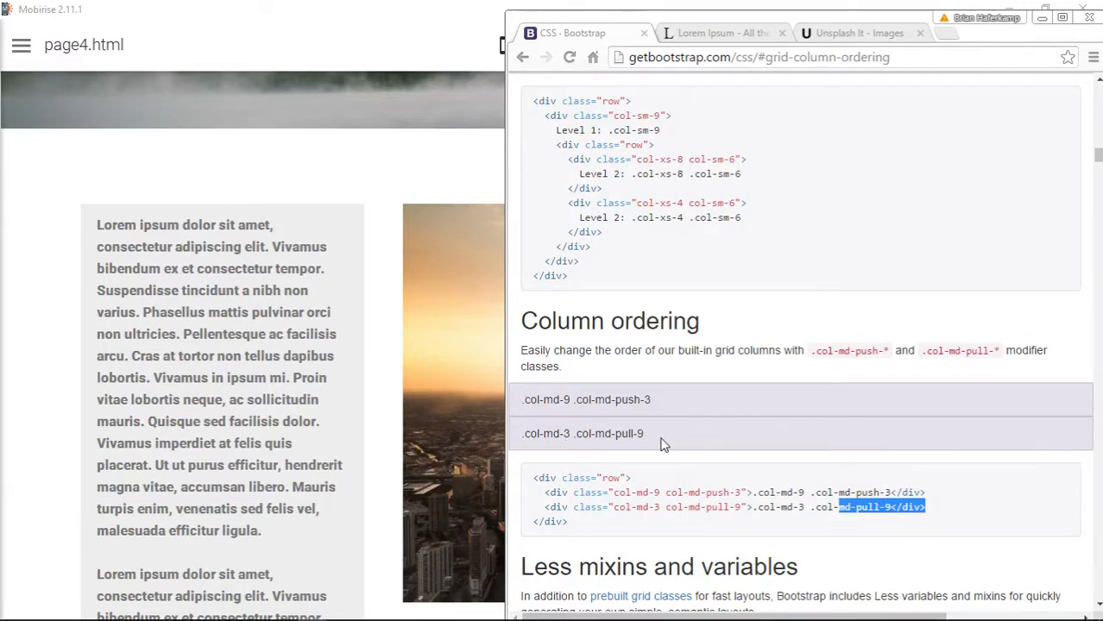
- Widen the browser to full size and compare the order of the push and pull divs in the code with the side-by-side columns
left_click(883, 512)
left_click_drag(505, 399, 227, 384)
scroll(575, 393, "up", 5)
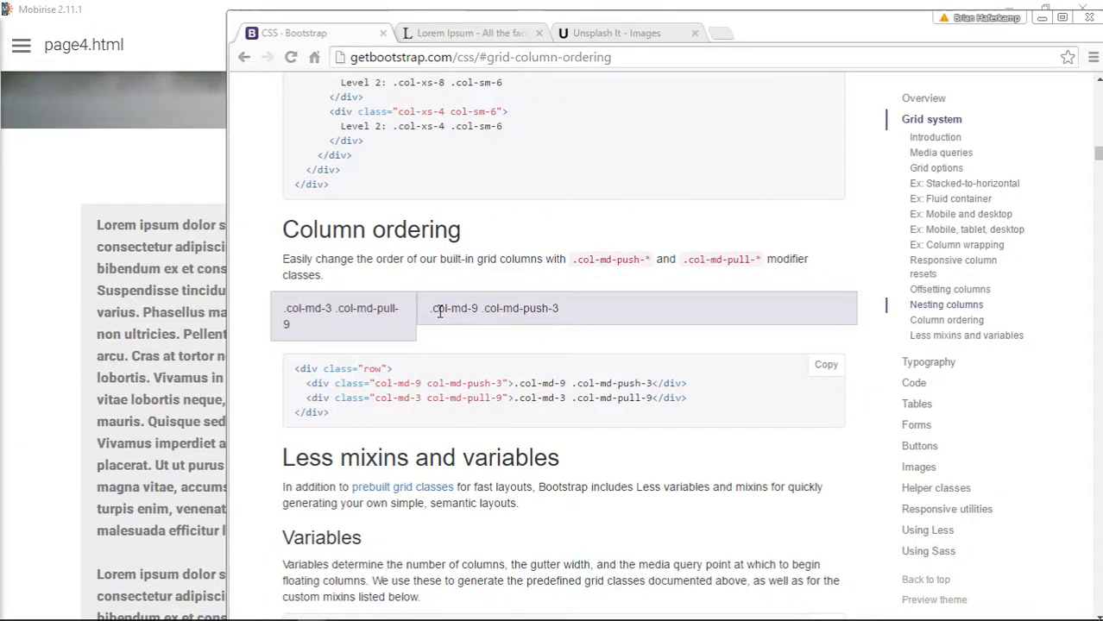
left_click_drag(542, 383, 623, 390)
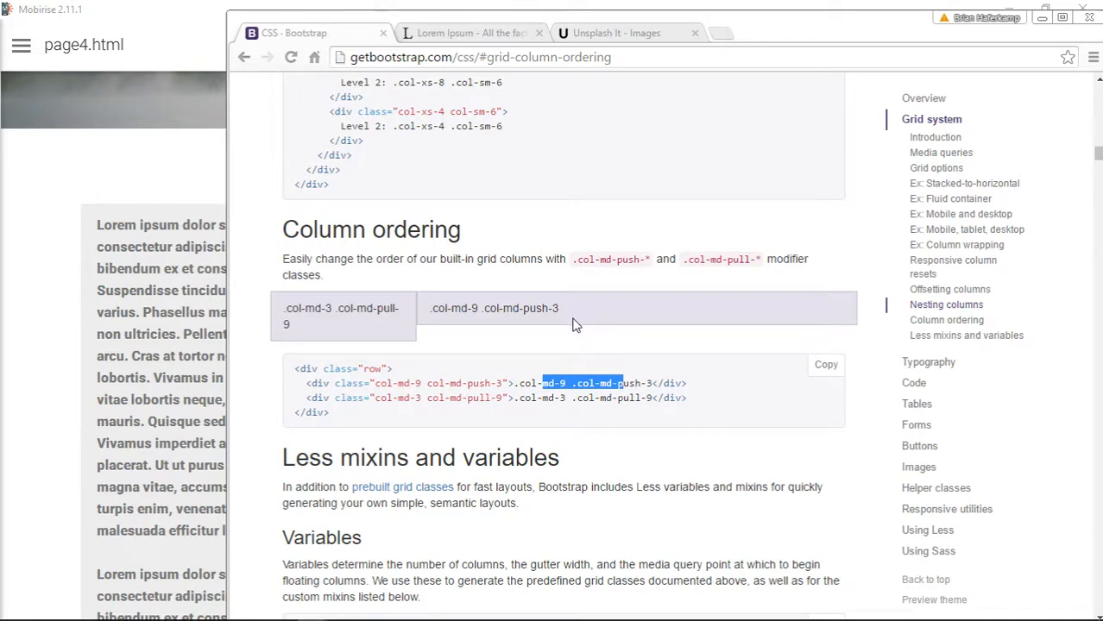
left_click_drag(359, 385, 689, 385)
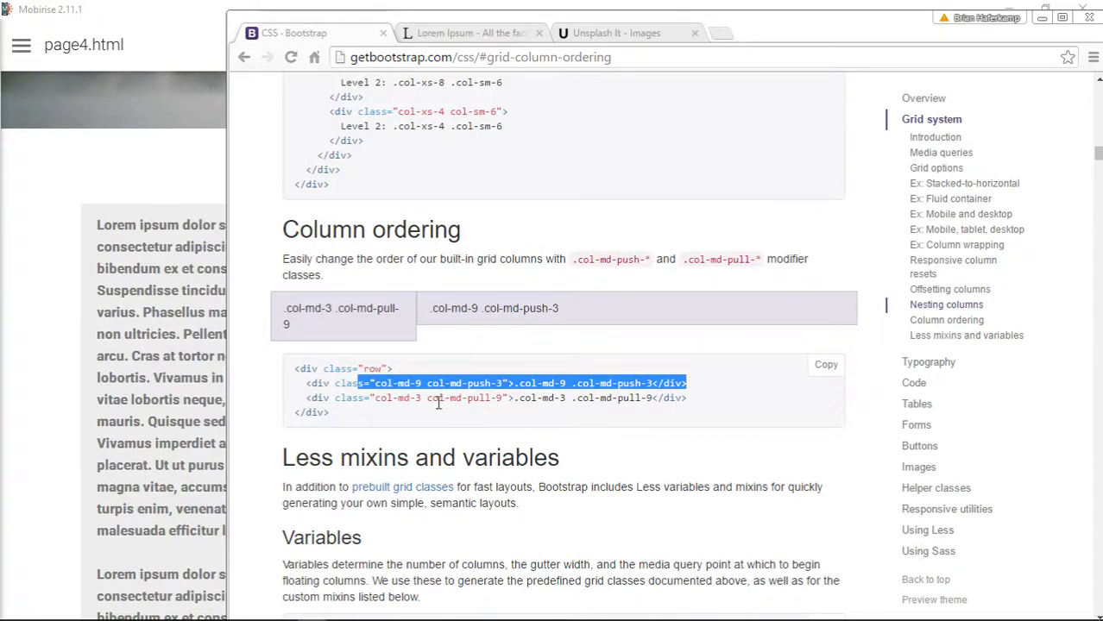
left_click_drag(422, 398, 585, 402)
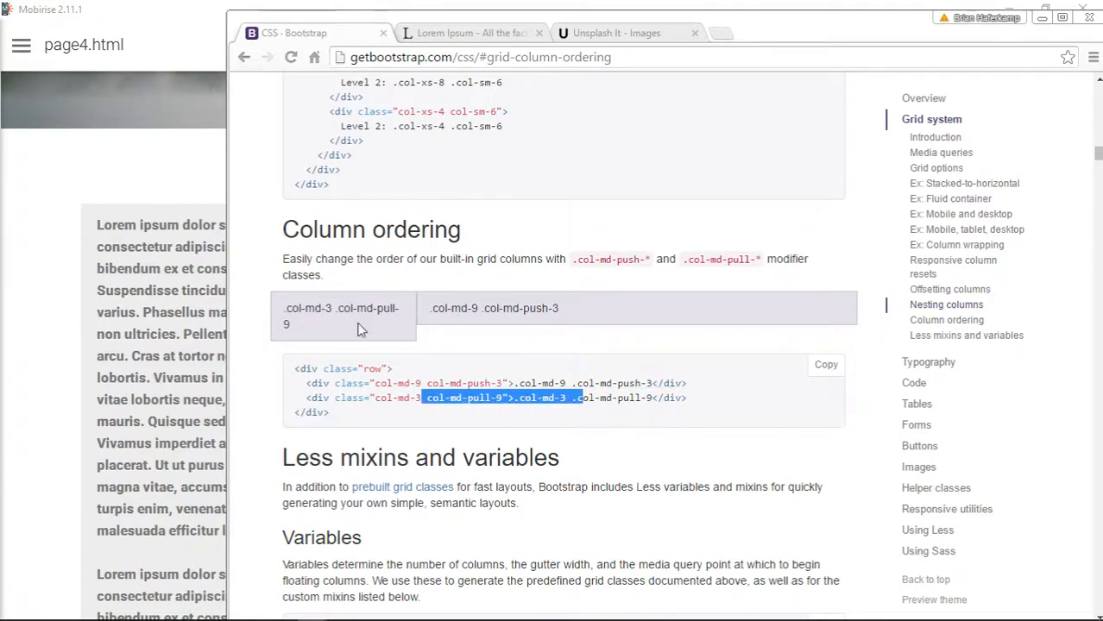
left_click(1063, 17)
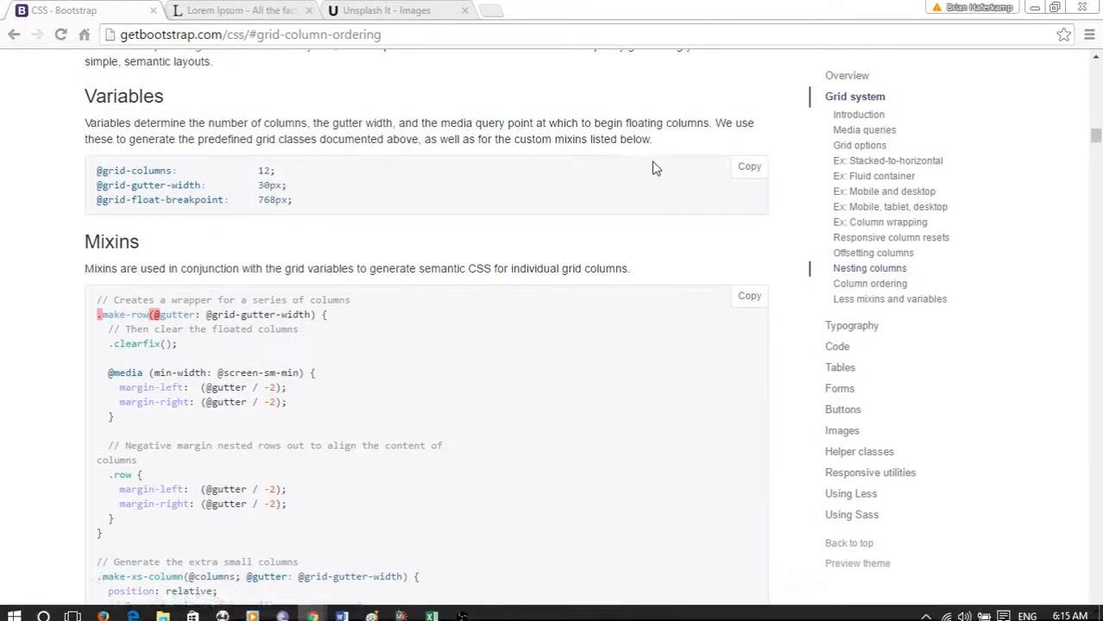
- Switch to Mobirise and compare the two-column article block in tablet, mobile and desktop views
left_click(460, 610)
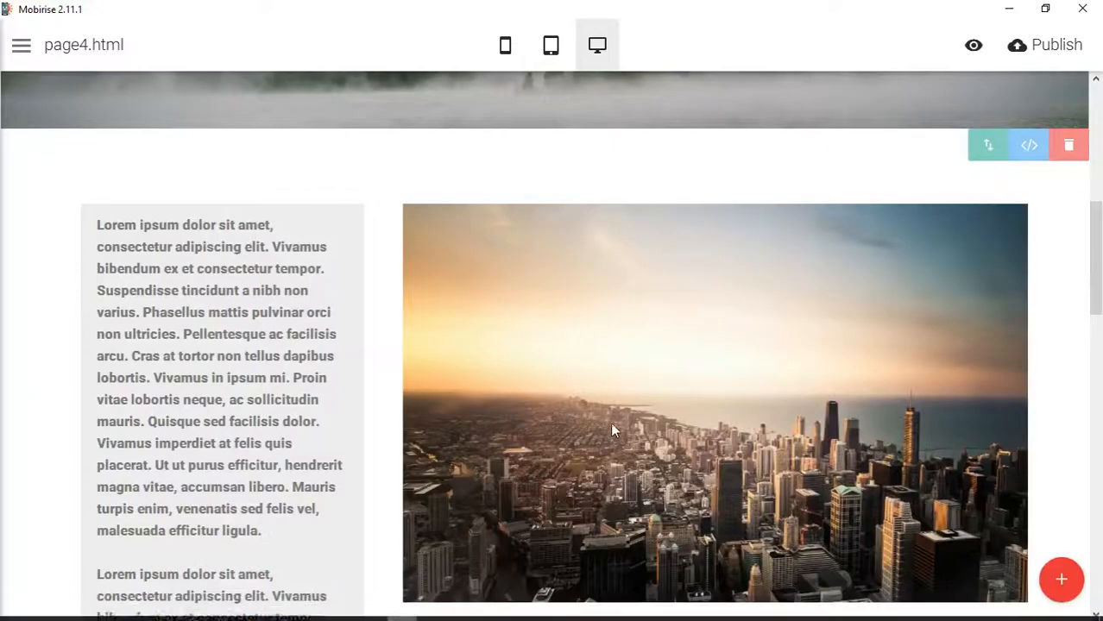
left_click(553, 48)
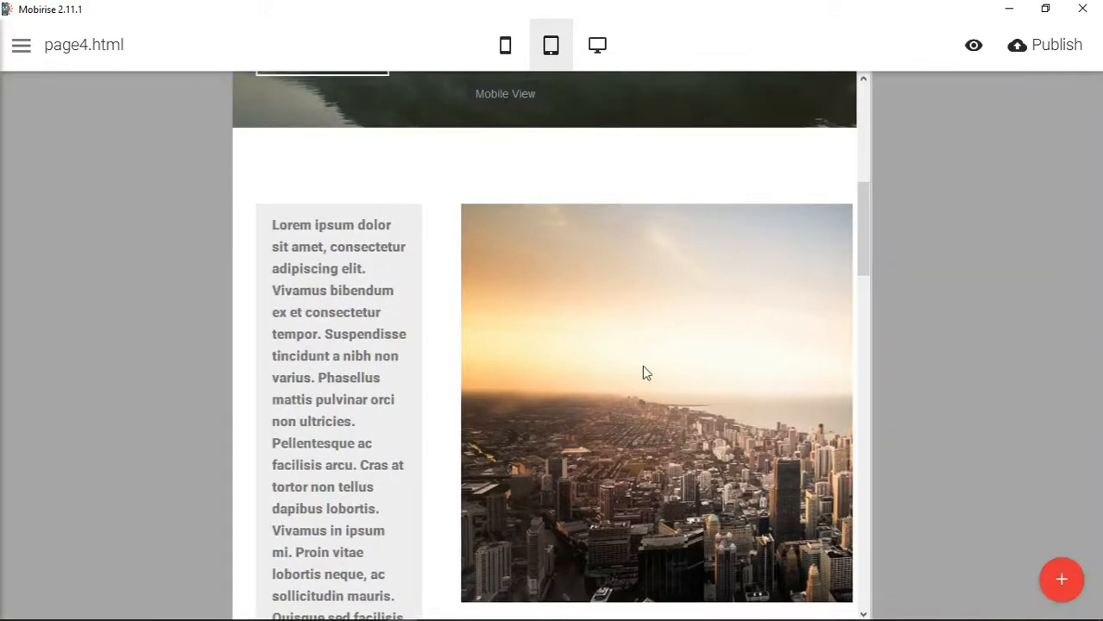
left_click(505, 45)
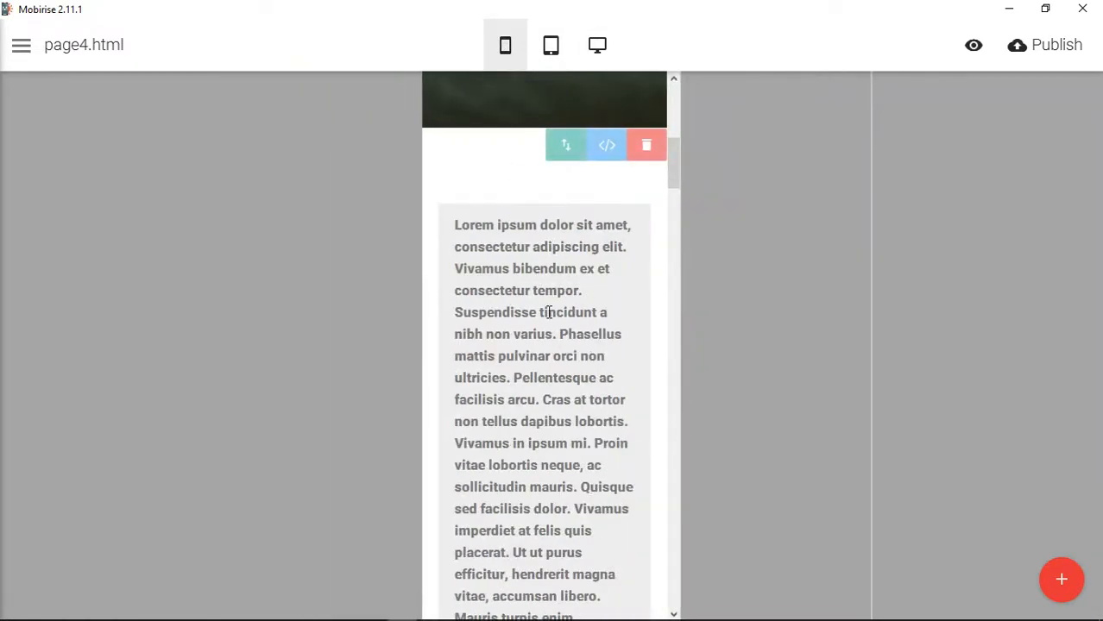
left_click(598, 45)
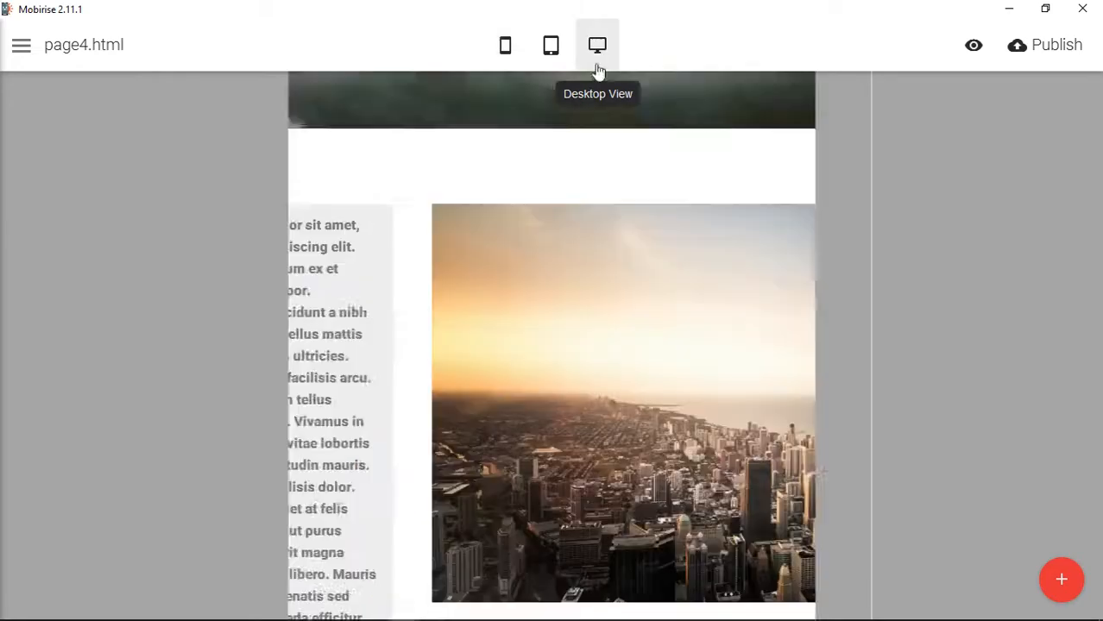
- In the article block's HTML, add the class col-md-push-8 to the first column div after col-sm-4
left_click(1029, 145)
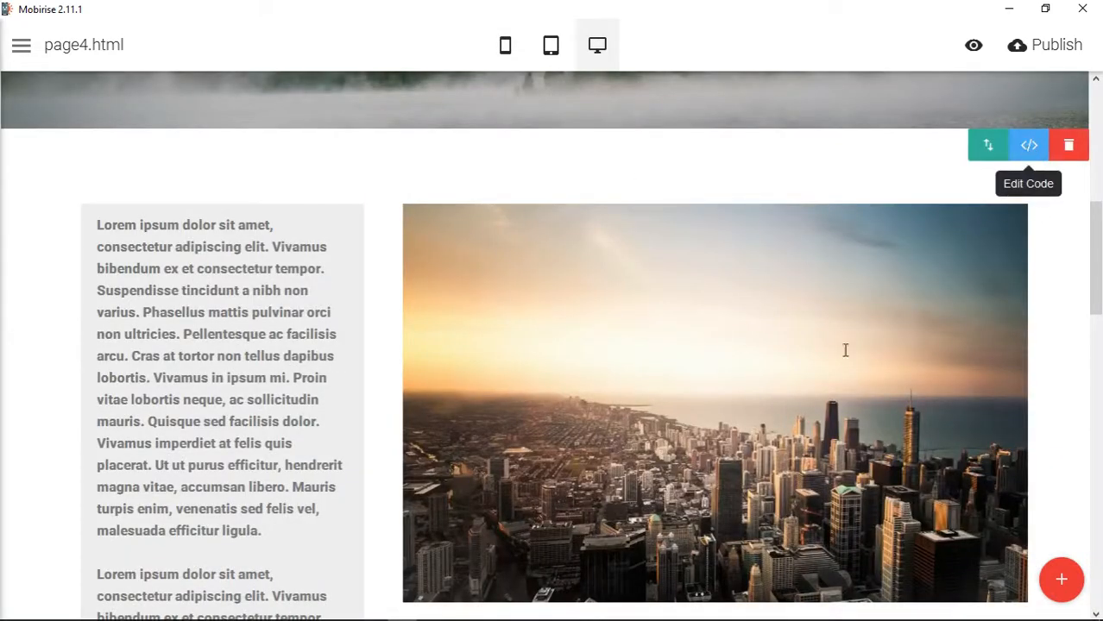
scroll(762, 317, "down", 10)
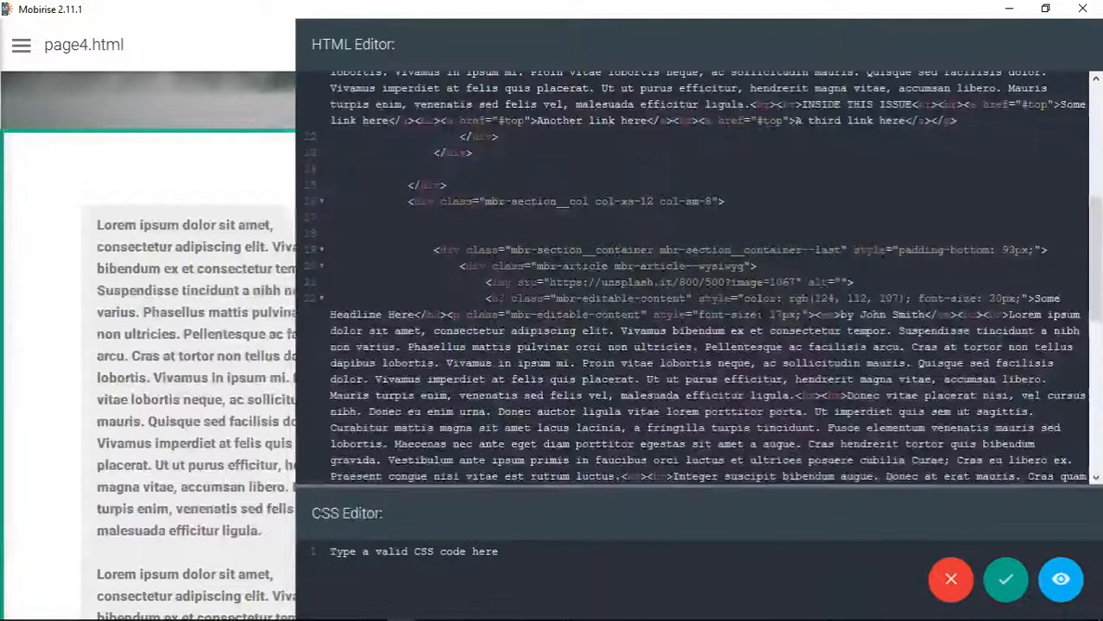
scroll(761, 317, "up", 10)
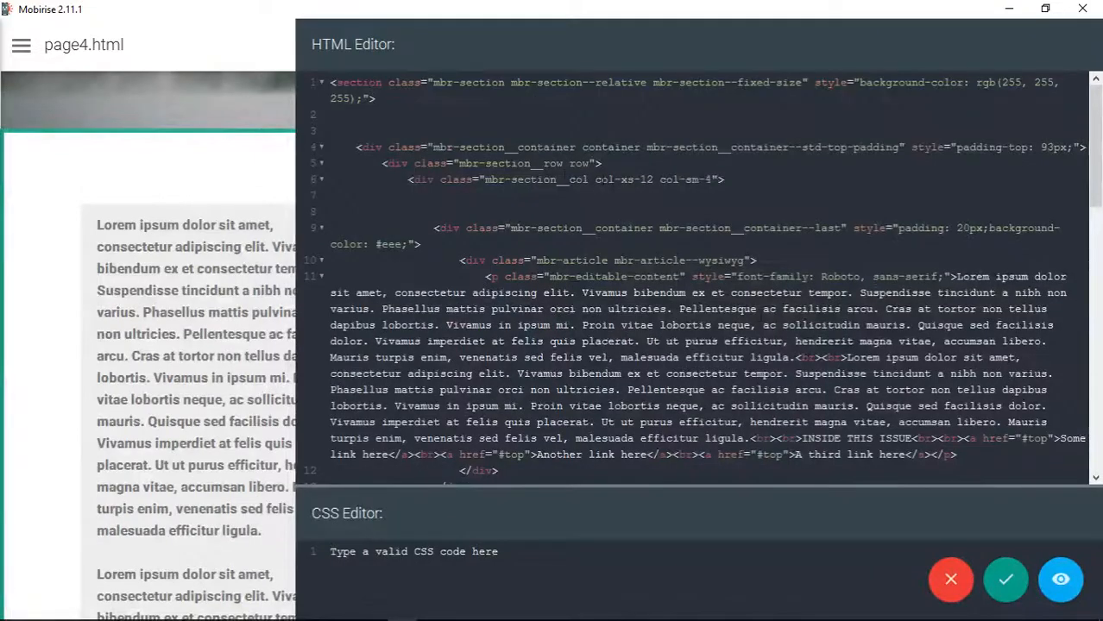
left_click_drag(563, 180, 730, 180)
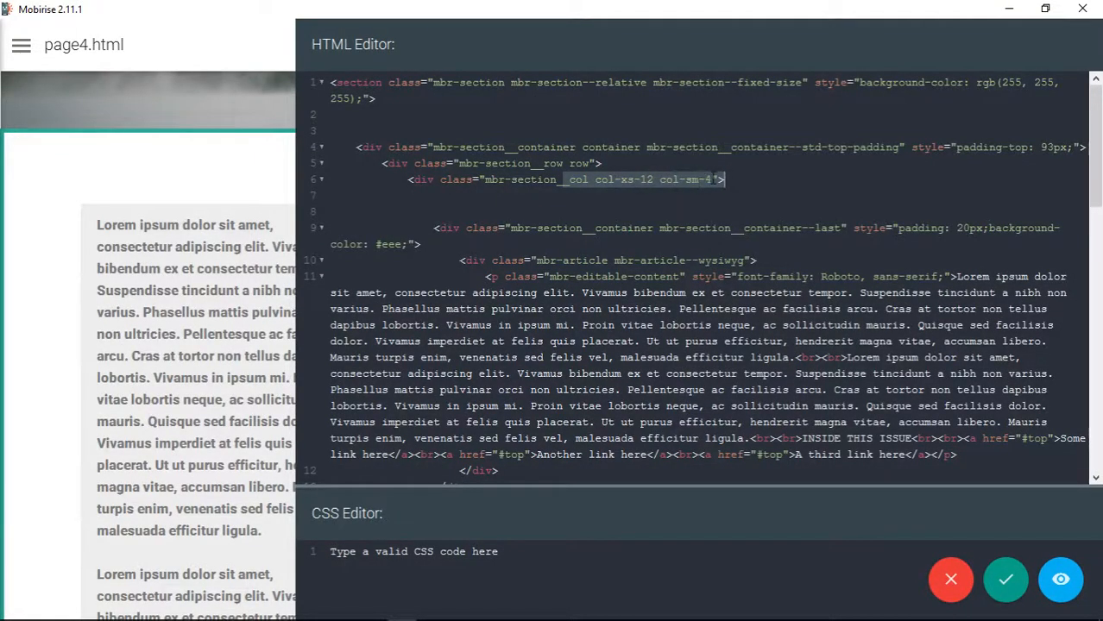
left_click(719, 181)
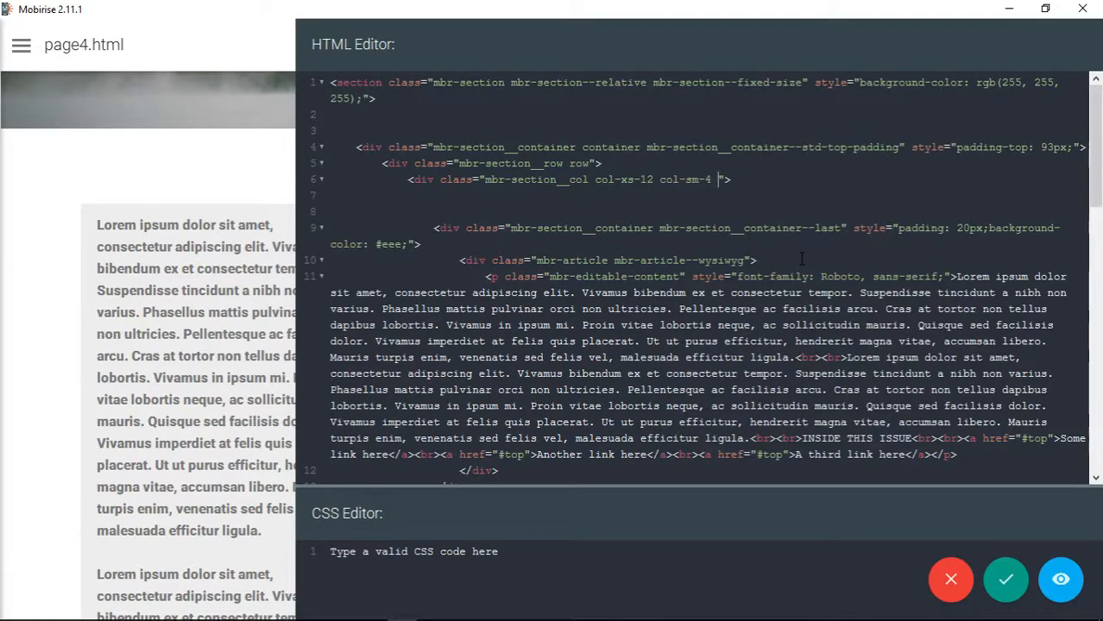
type("col")
type("-lg")
key("BackSpace")
key("BackSpace")
type("md-push")
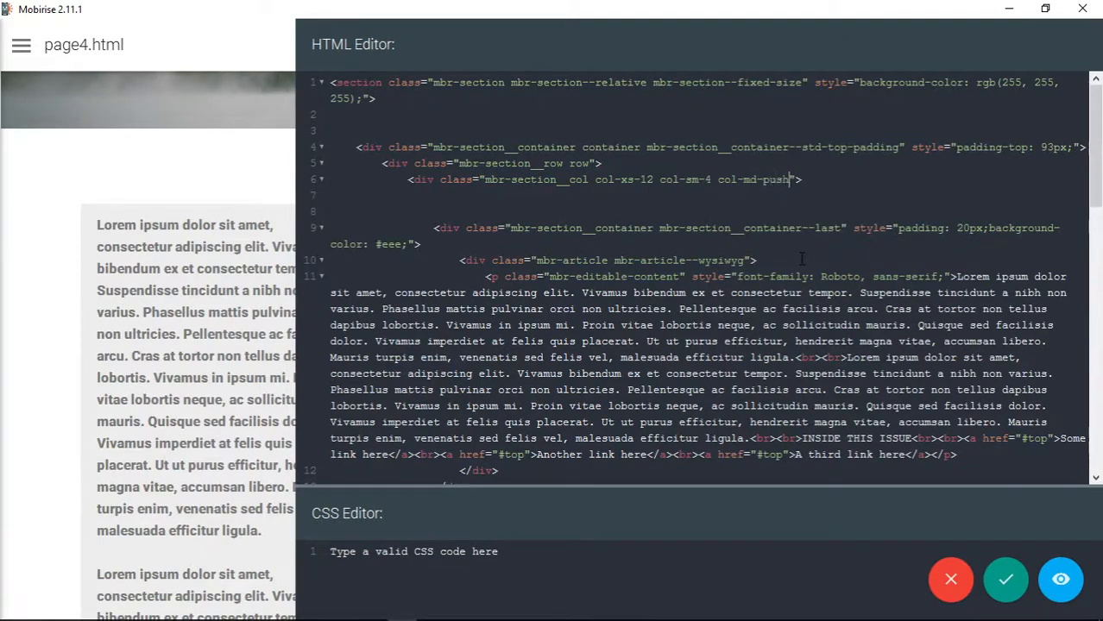
type("-8")
- Add the class col-md-pull-4 to the second column div after col-sm-8 and save the block's code
left_click(707, 179)
scroll(771, 330, "down", 8)
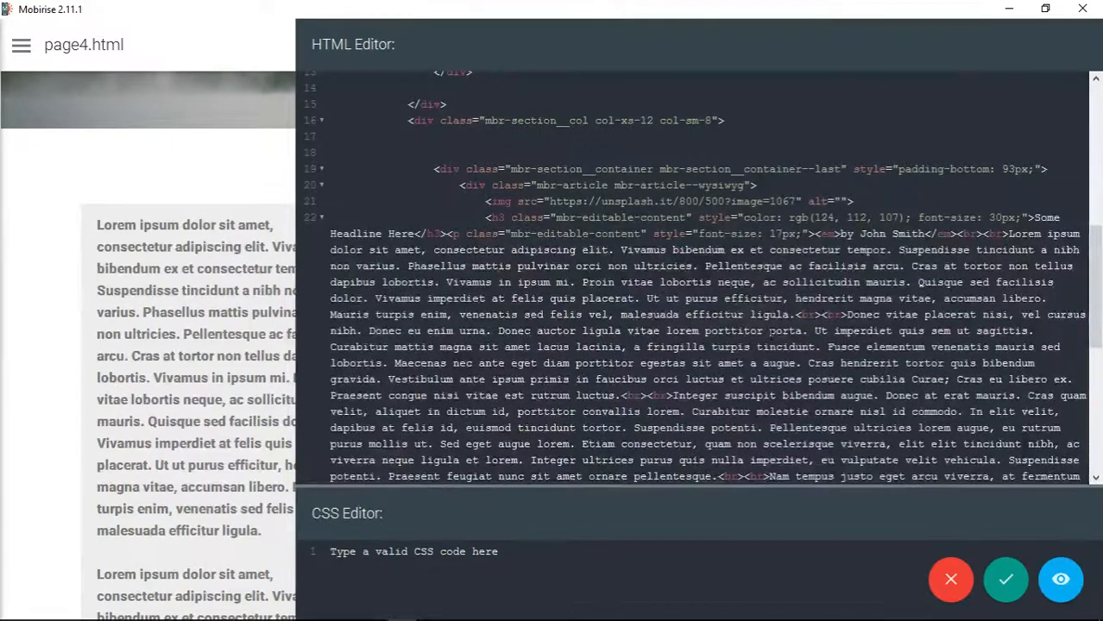
left_click(711, 121)
type("col-md-pull-4")
scroll(449, 354, "up", 8)
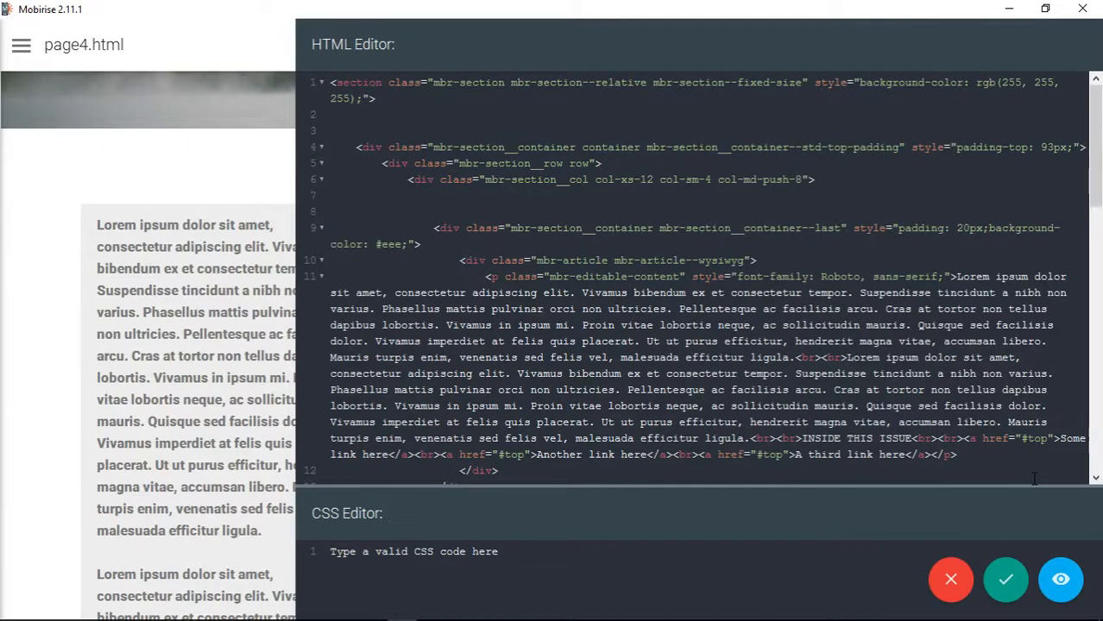
left_click(1007, 580)
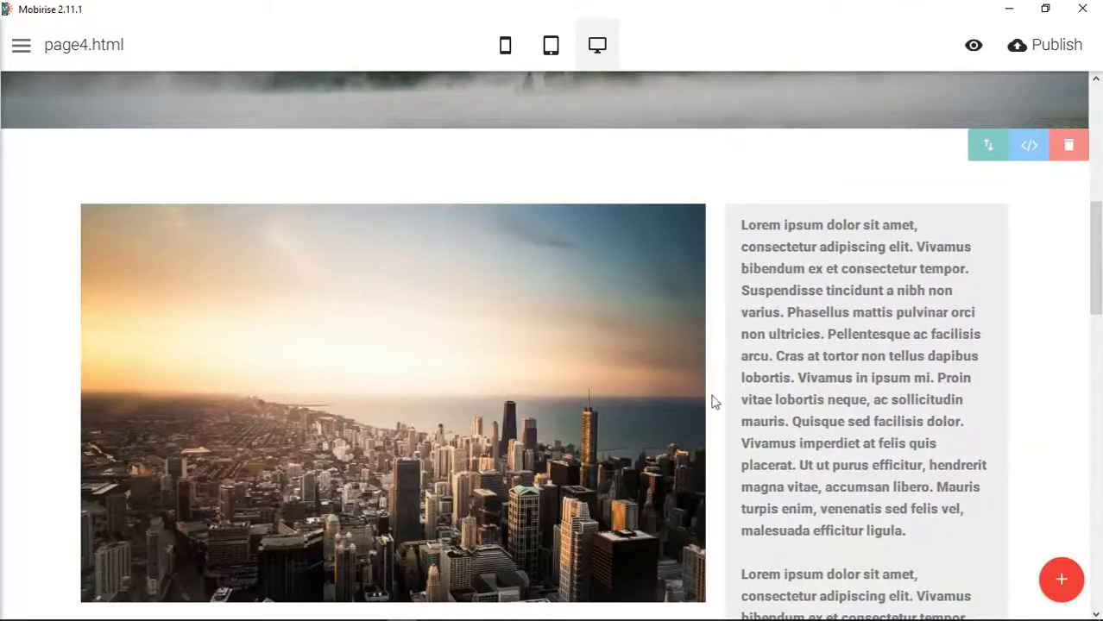
- Review the article block's image and sidebar columns in desktop view and recheck its code
scroll(845, 357, "down", 4)
scroll(846, 362, "up", 4)
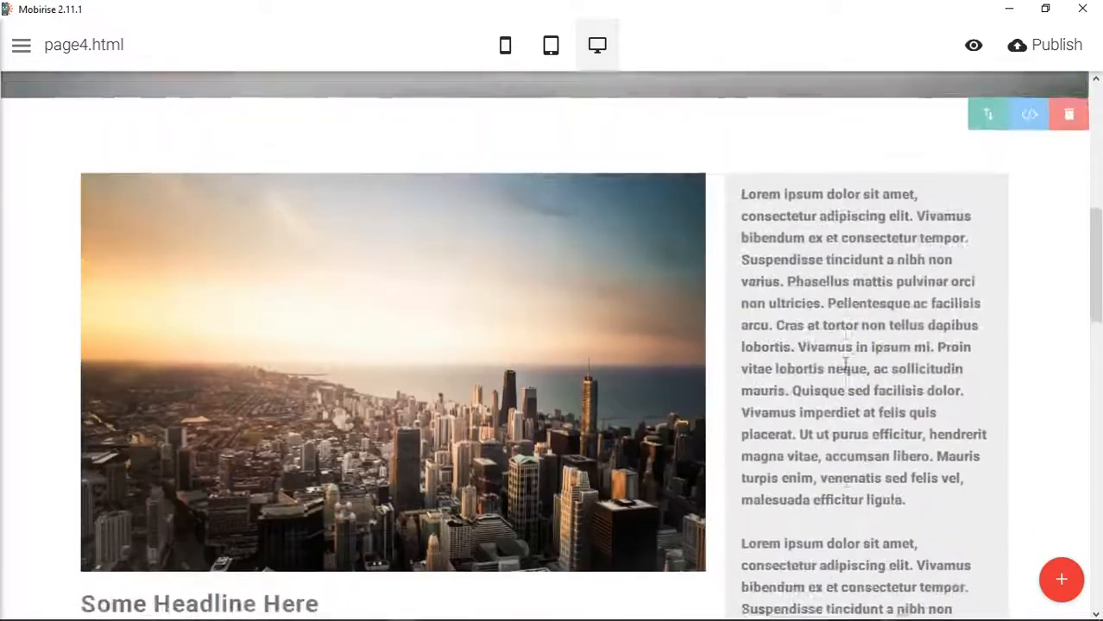
left_click(1030, 145)
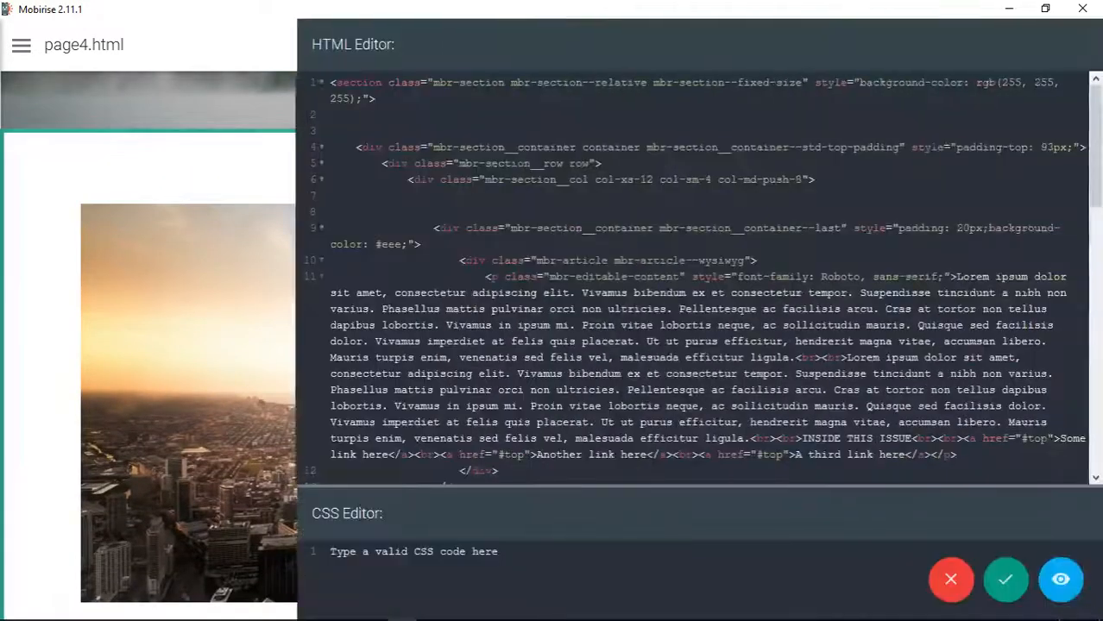
left_click(1006, 580)
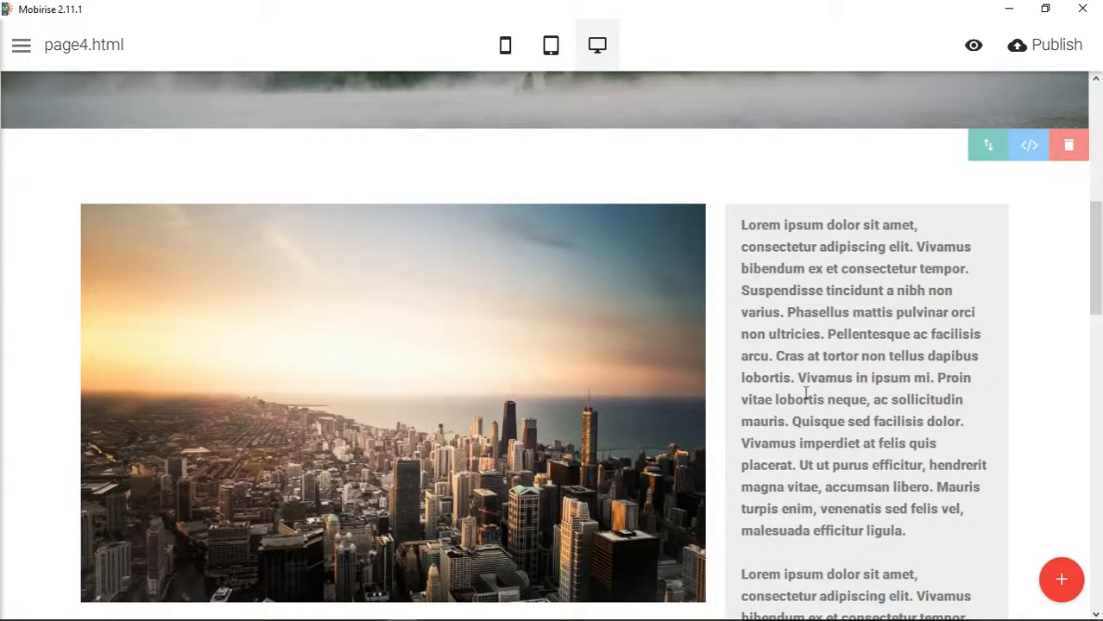
scroll(804, 414, "down", 7)
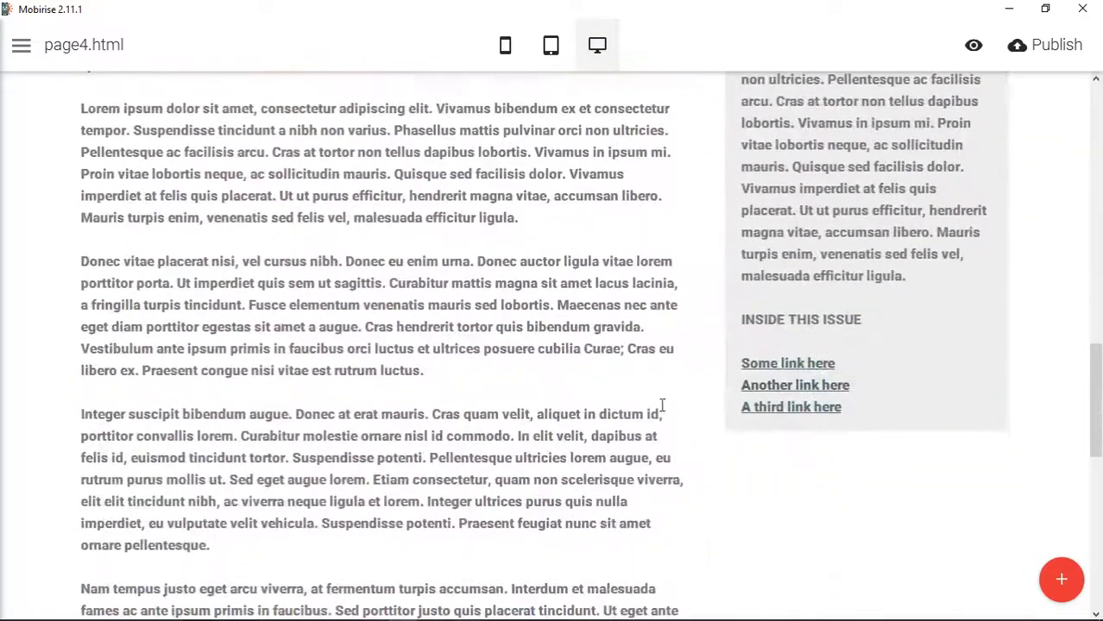
scroll(983, 342, "up", 5)
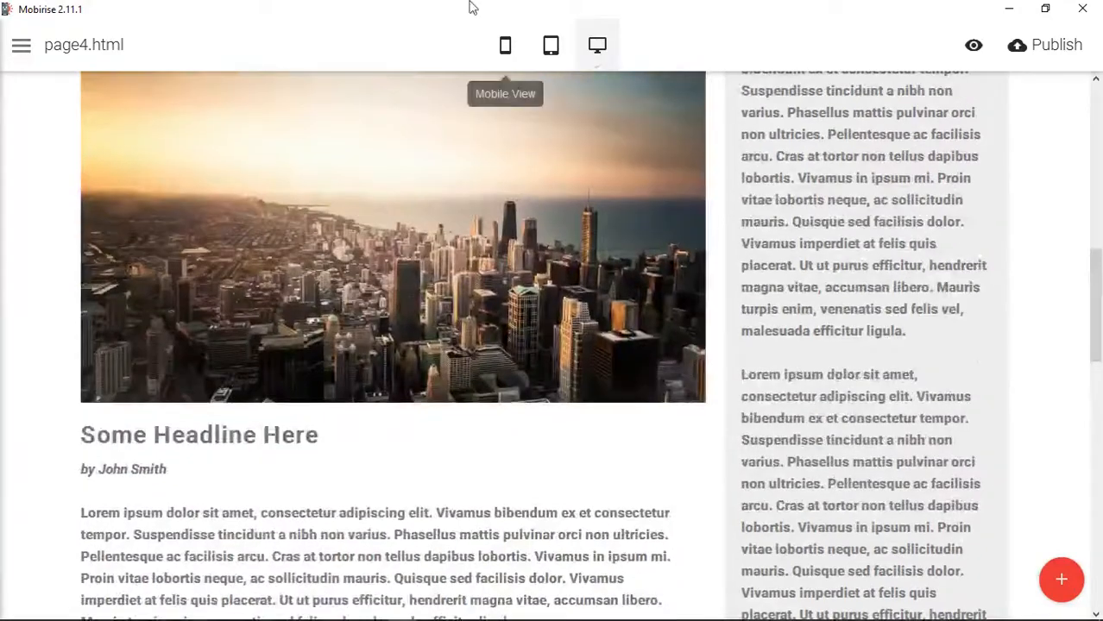
- Check how the article block's columns stack in mobile view, then return to the block's start in desktop view
left_click(505, 44)
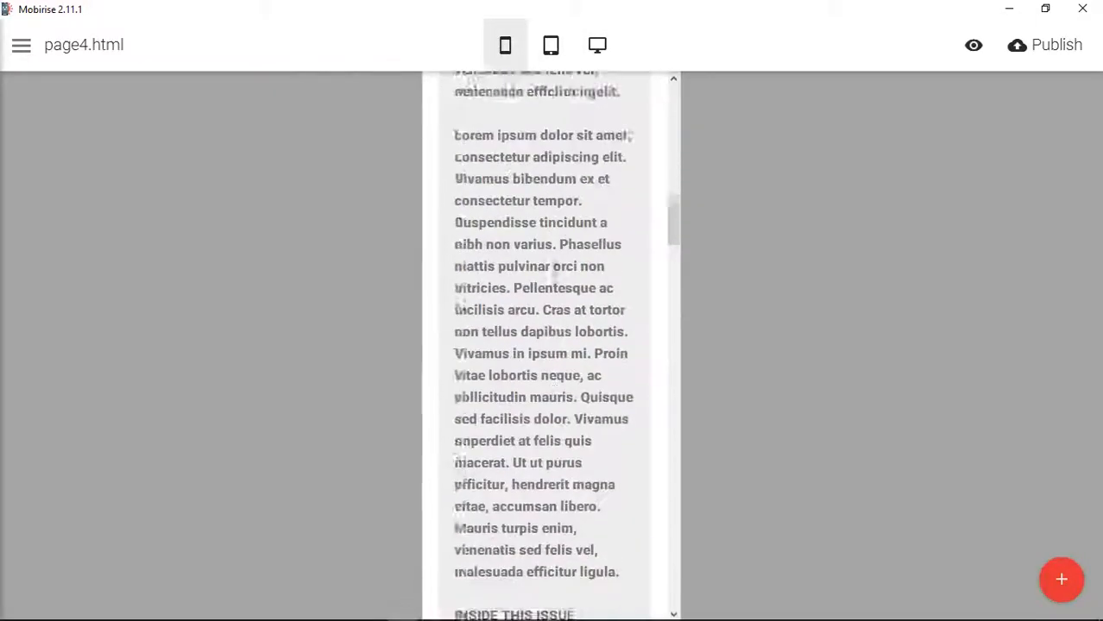
scroll(556, 276, "down", 10)
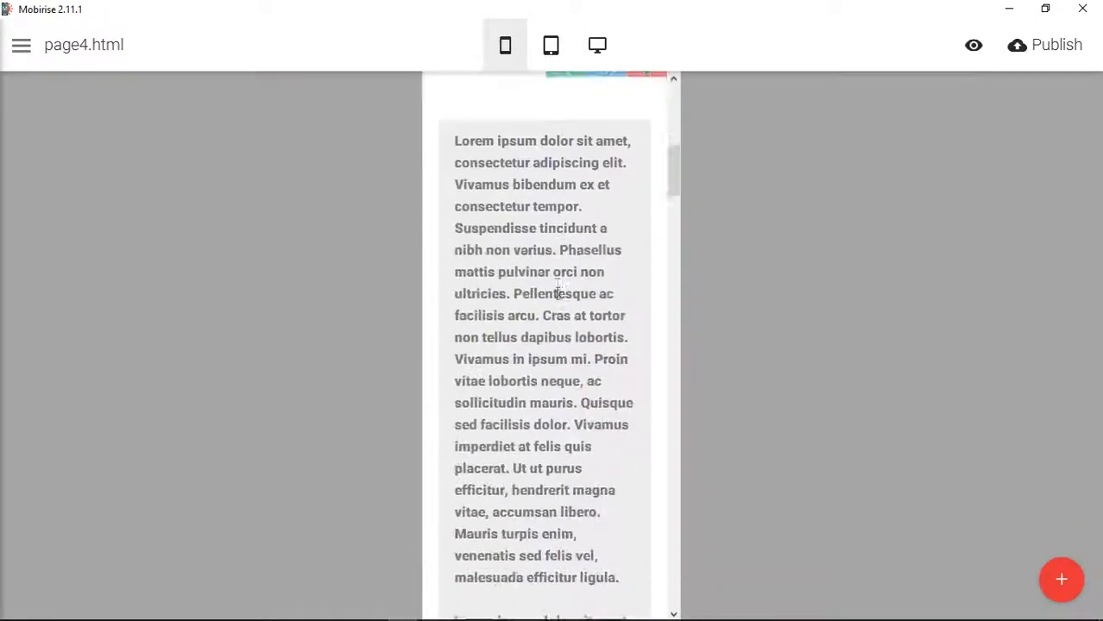
scroll(555, 293, "down", 5)
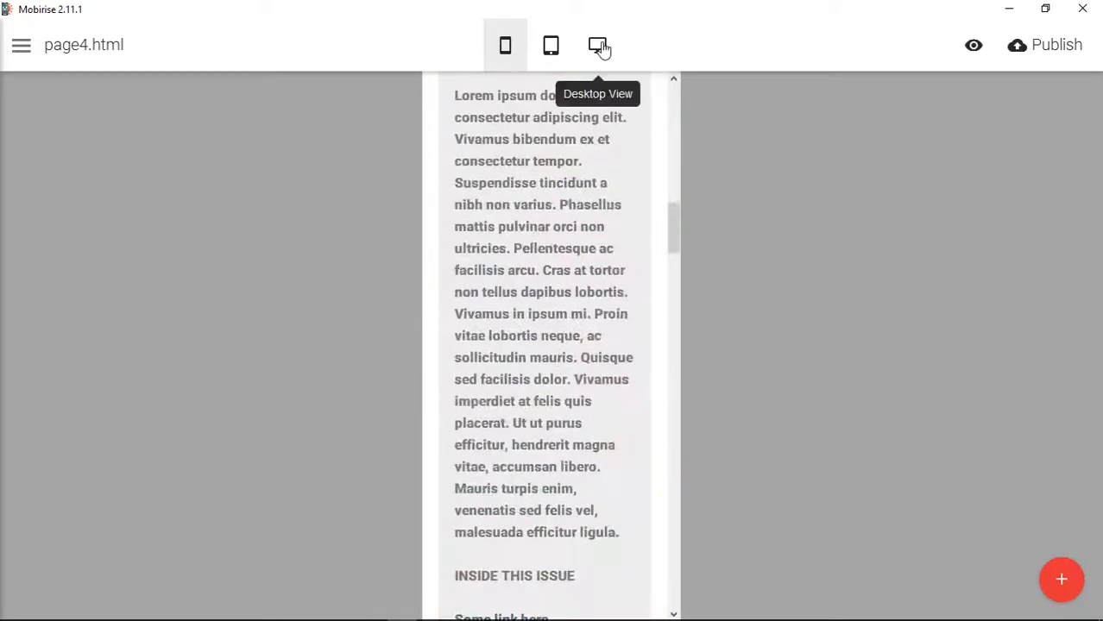
left_click(599, 46)
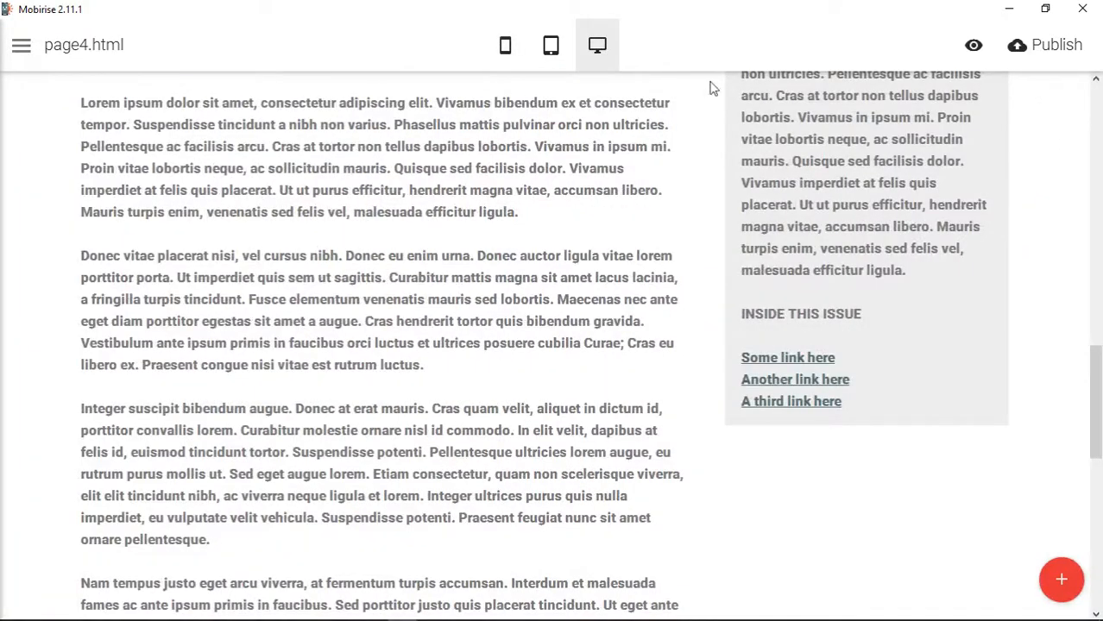
scroll(1055, 328, "up", 5)
scroll(1052, 328, "up", 3)
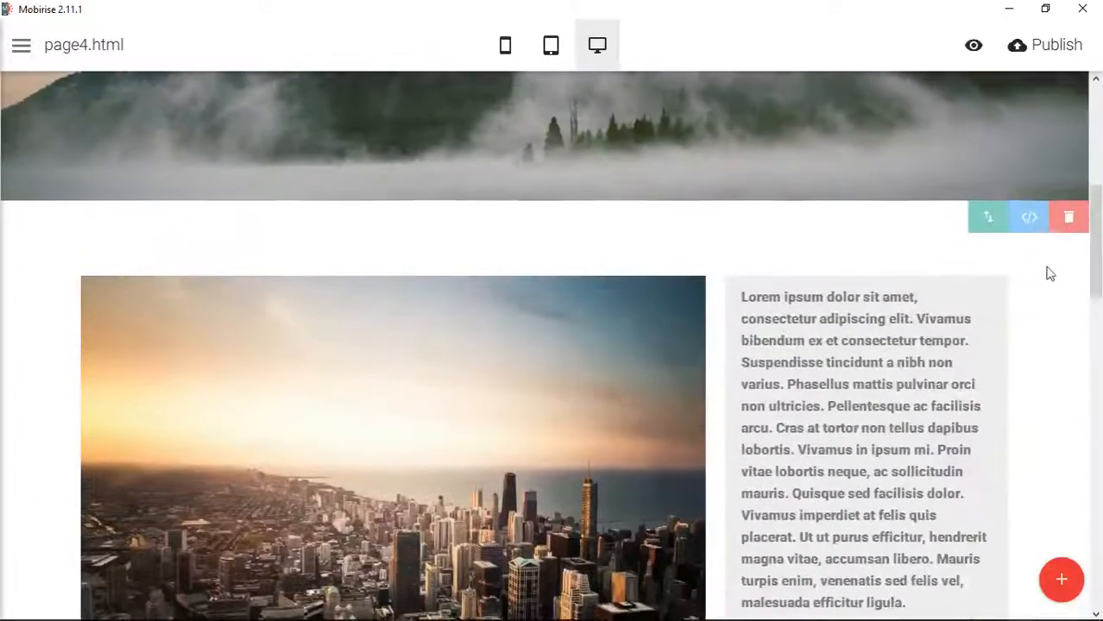
- In the article block's HTML, change the first column div's push class to col-xs-push-8 and place it before col-sm-4
left_click(1030, 220)
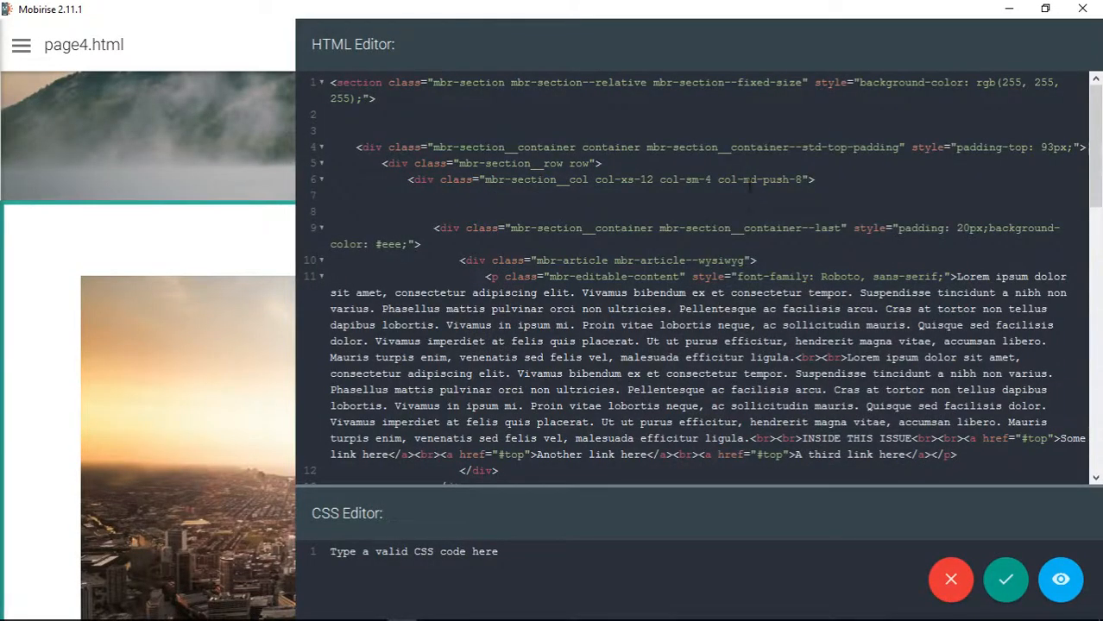
left_click(748, 180)
double_click(749, 180)
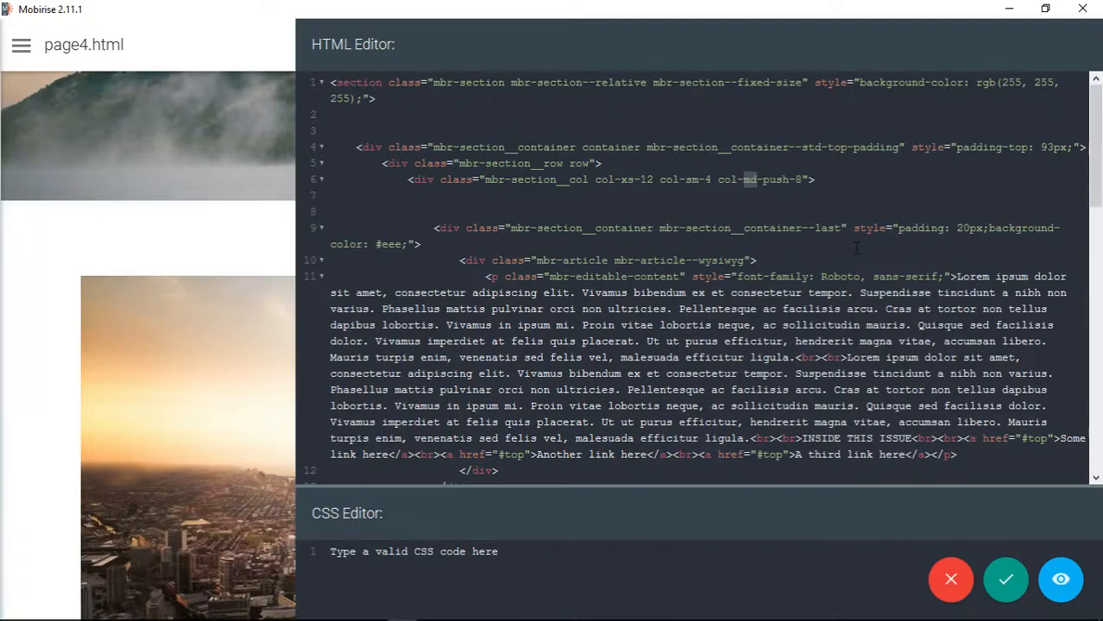
type("xs")
left_click_drag(719, 185, 803, 179)
key("ctrl+c")
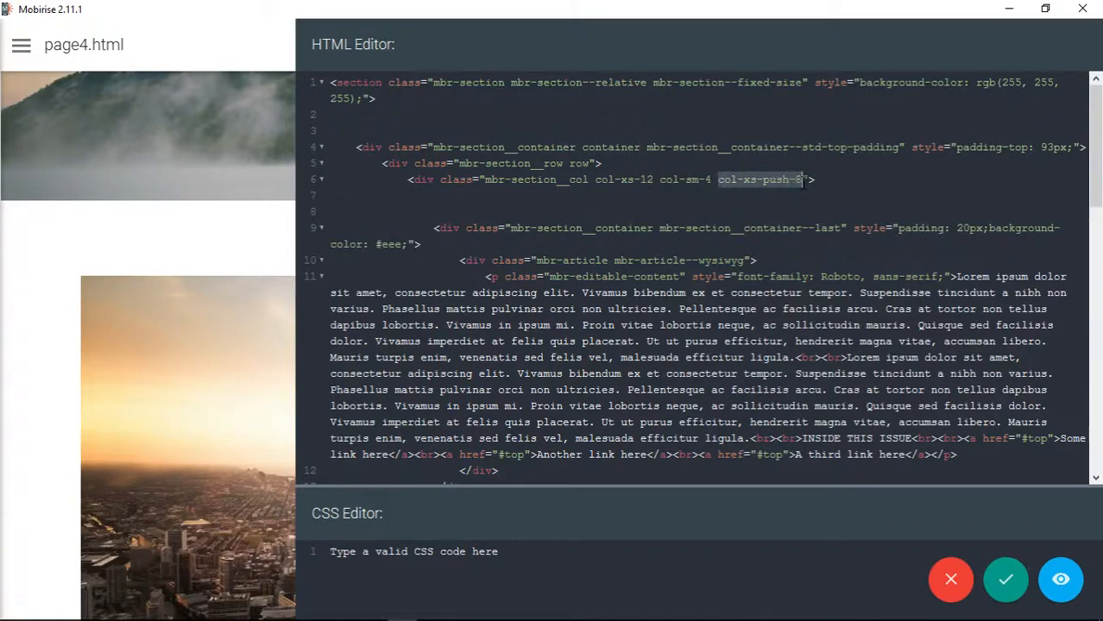
key("BackSpace")
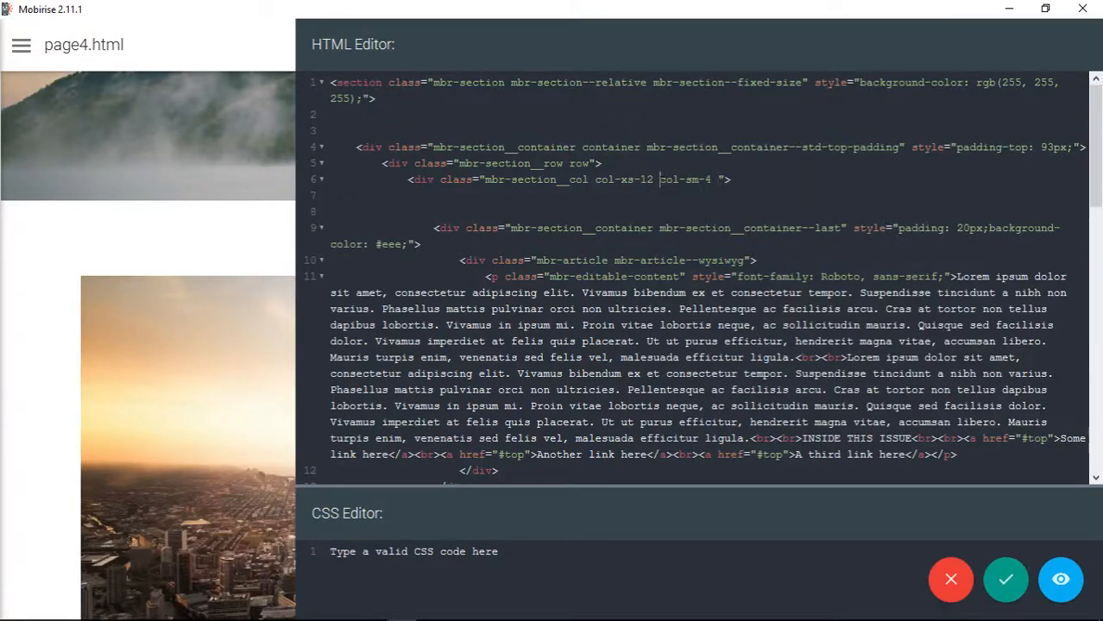
key("ctrl+v")
- Change the second column div's pull class to col-xs-pull-4, place it before col-sm-8, and save the block's code
scroll(699, 277, "down", 8)
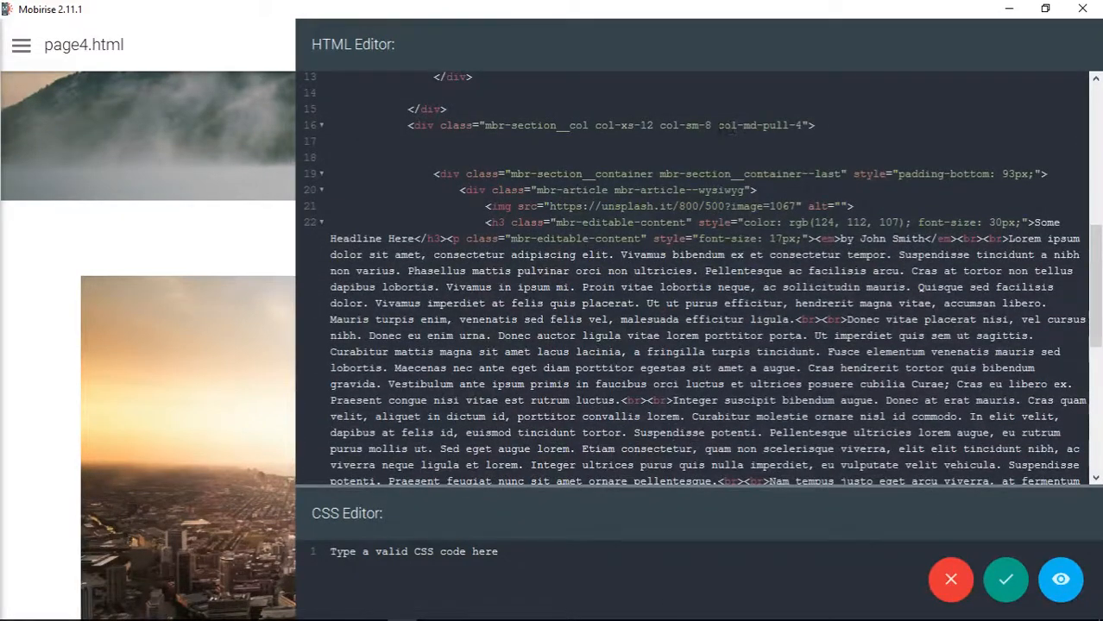
left_click_drag(719, 125, 802, 127)
key("ctrl+c")
key("BackSpace")
left_click(658, 126)
key("ctrl+v")
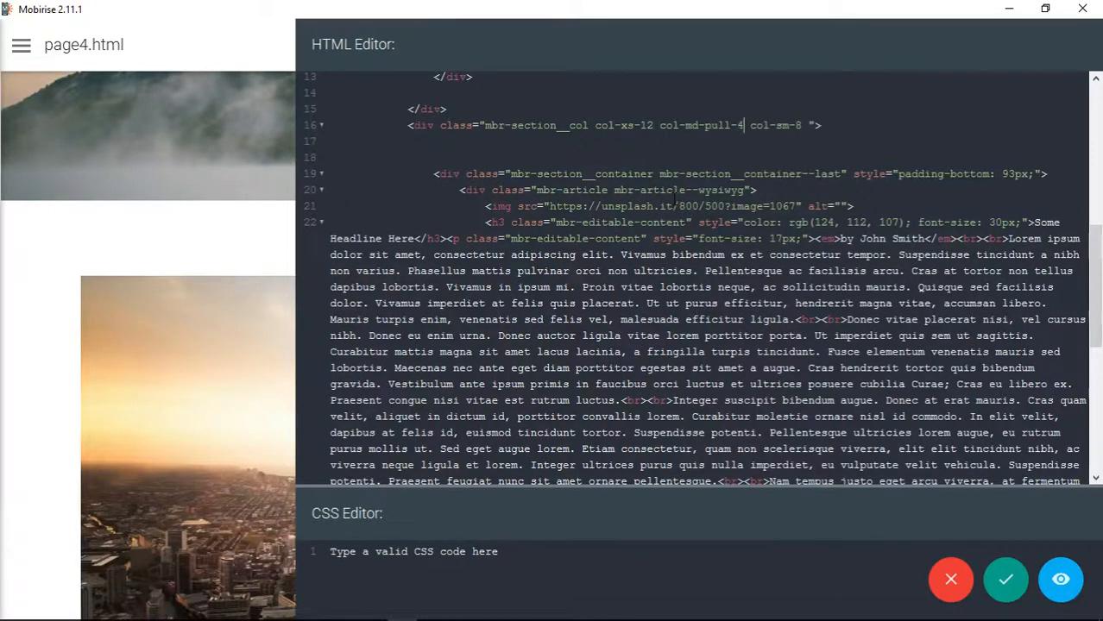
left_click(802, 126)
key("Delete")
double_click(691, 126)
type("xs")
left_click(1012, 587)
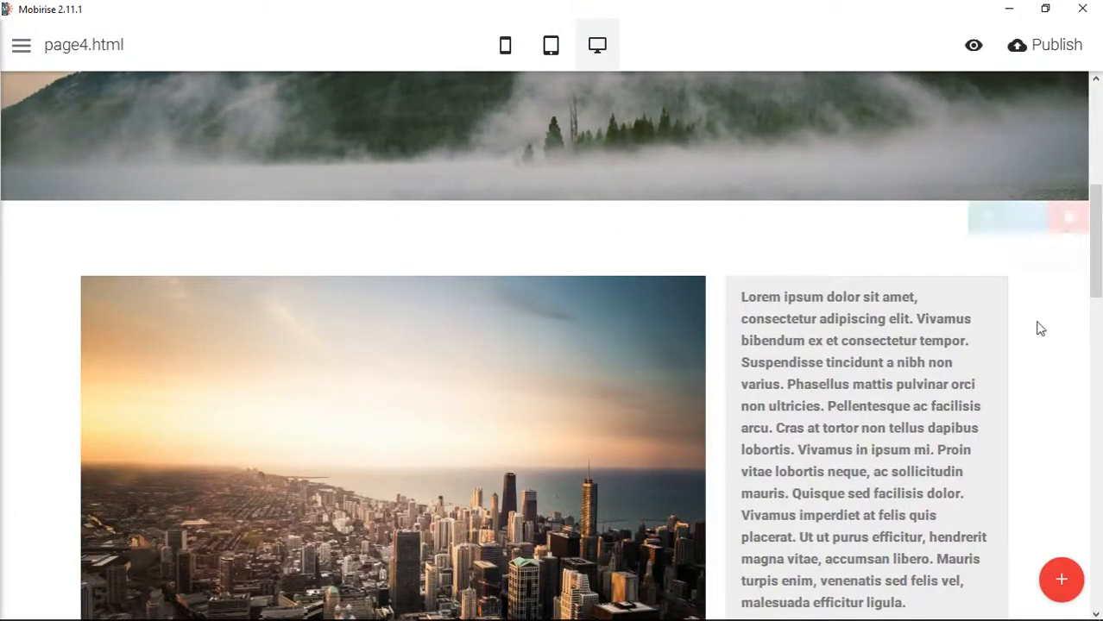
- Remove the class col-xs-12 from both column divs in the article block's HTML and save the code
scroll(709, 347, "down", 5)
scroll(710, 347, "up", 5)
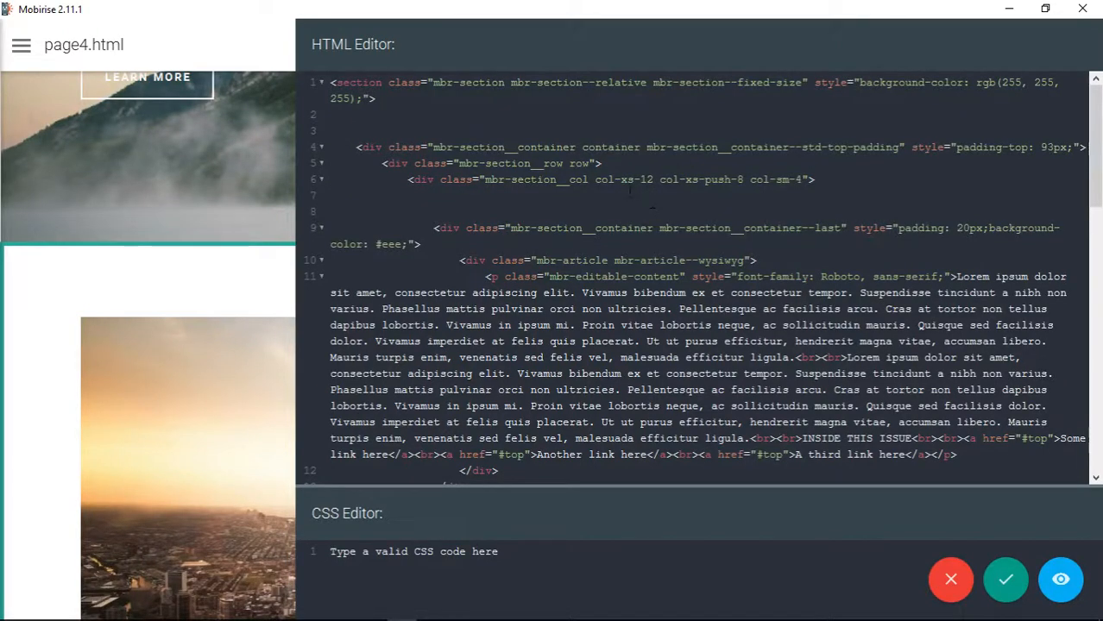
left_click_drag(595, 180, 661, 180)
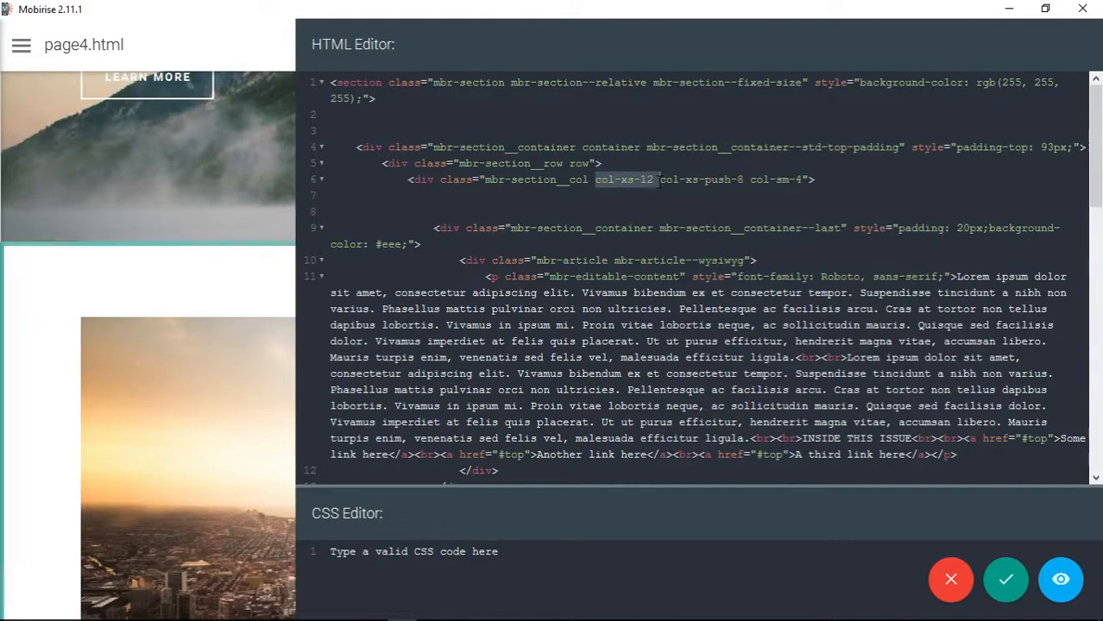
key("BackSpace")
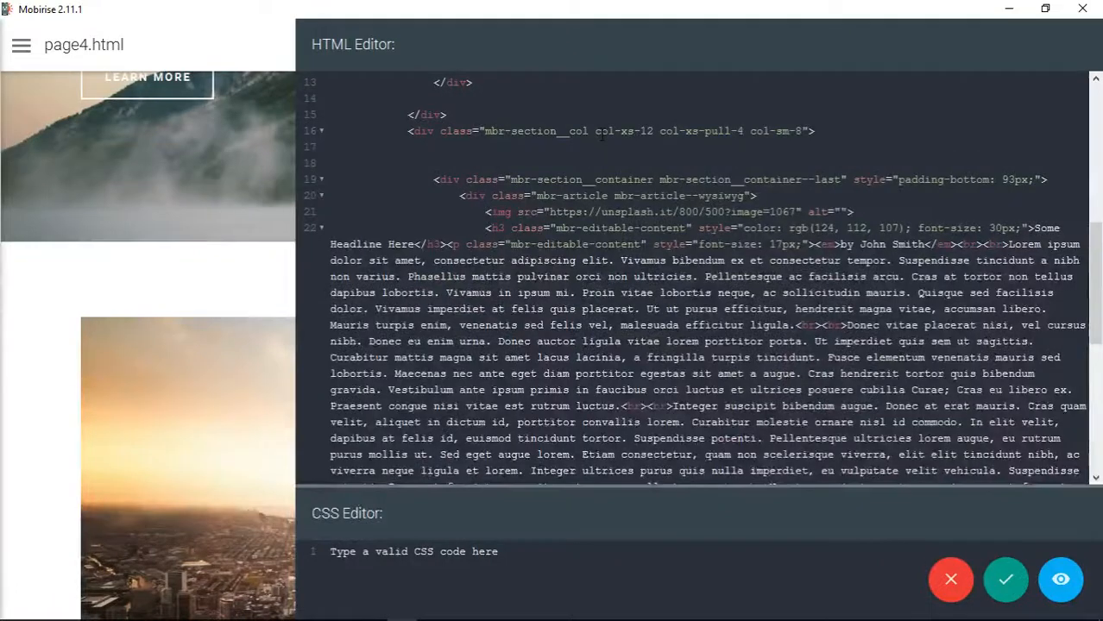
left_click_drag(596, 130, 661, 130)
key("BackSpace")
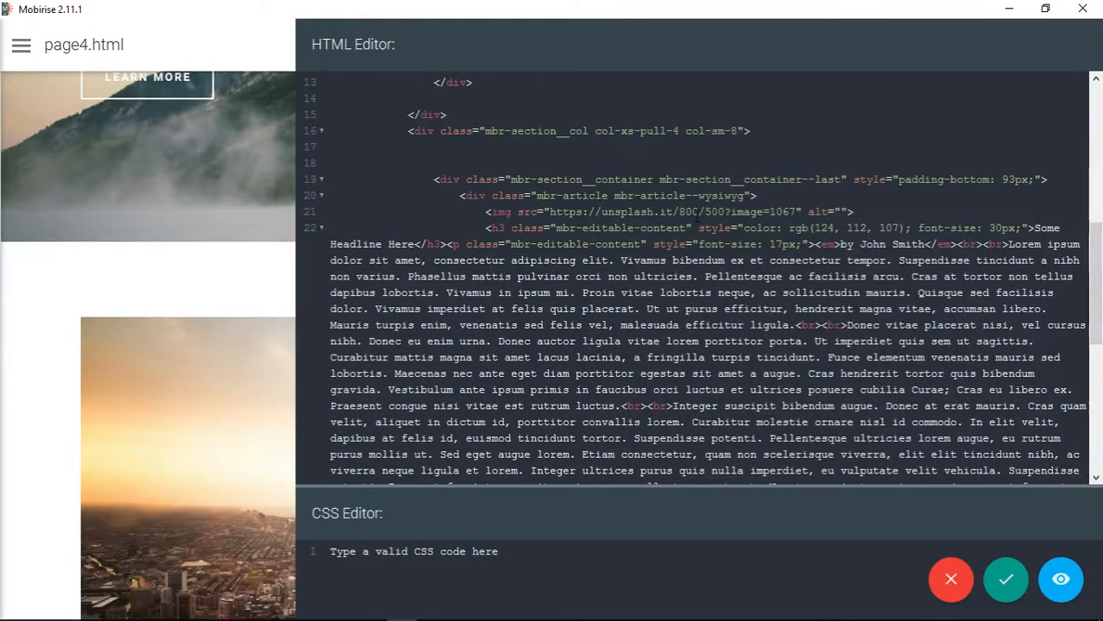
left_click(1006, 579)
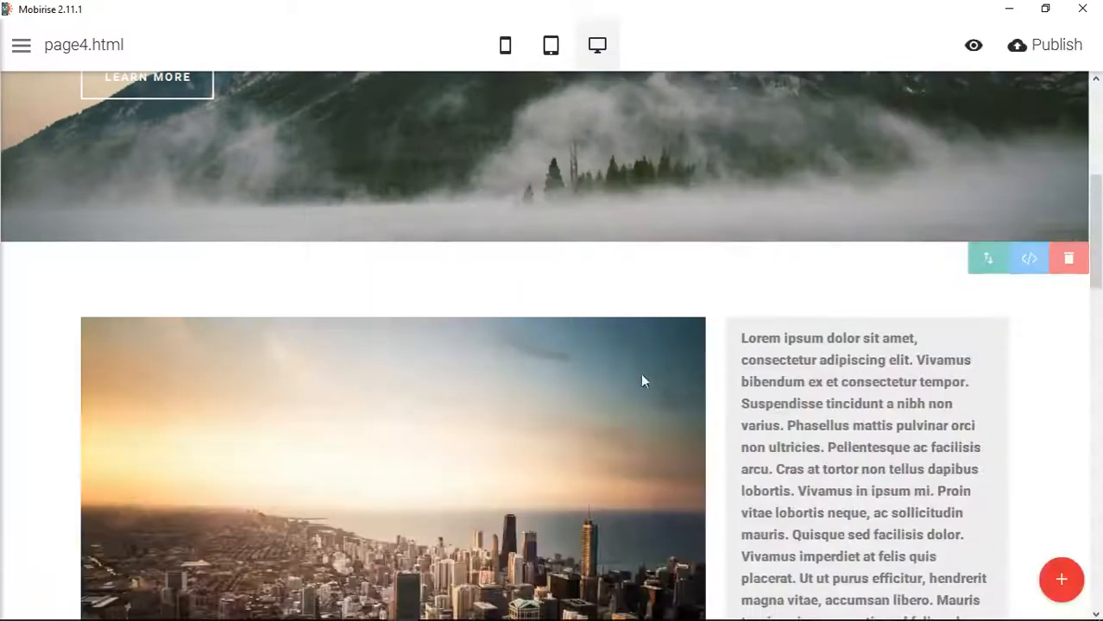
- Check the article block's column layout in desktop, tablet and mobile views, ending in desktop view
scroll(738, 371, "down", 5)
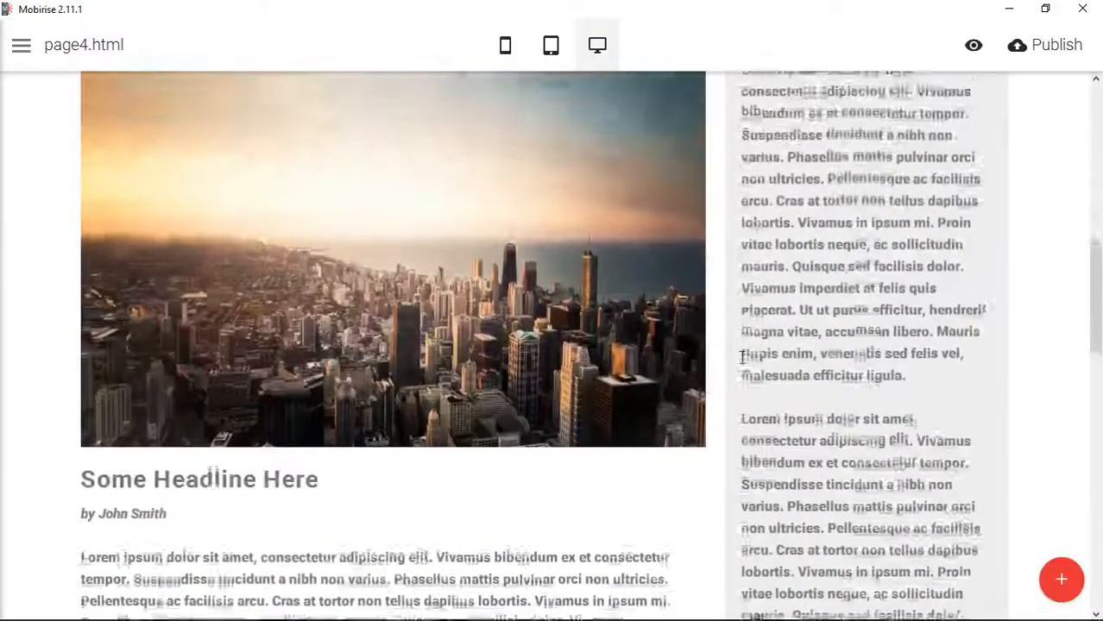
scroll(741, 358, "down", 2)
scroll(740, 358, "up", 4)
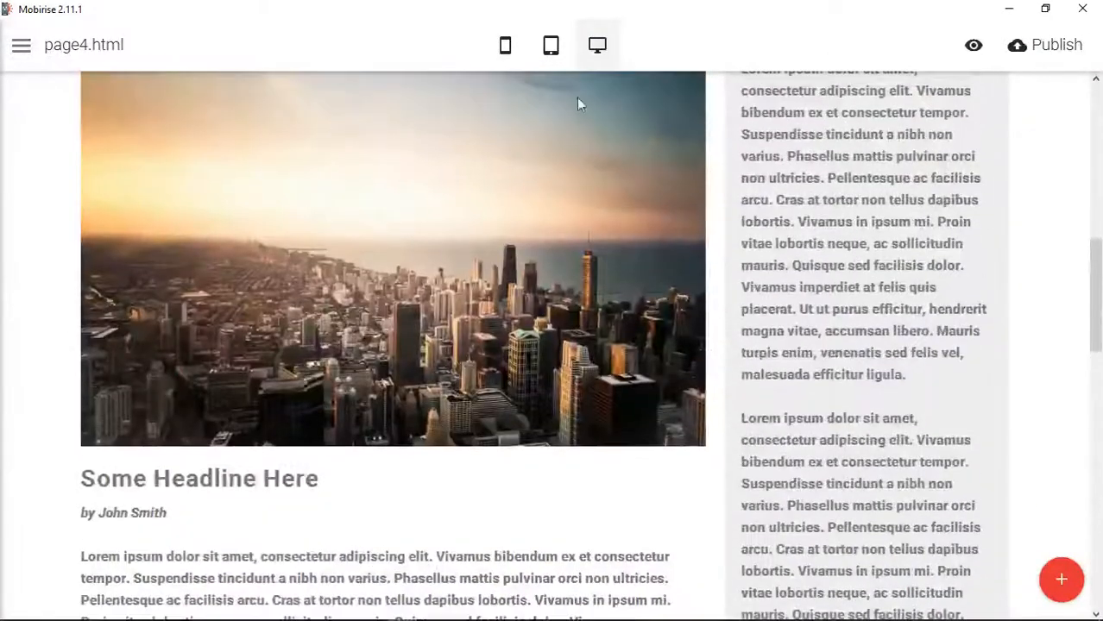
left_click(556, 54)
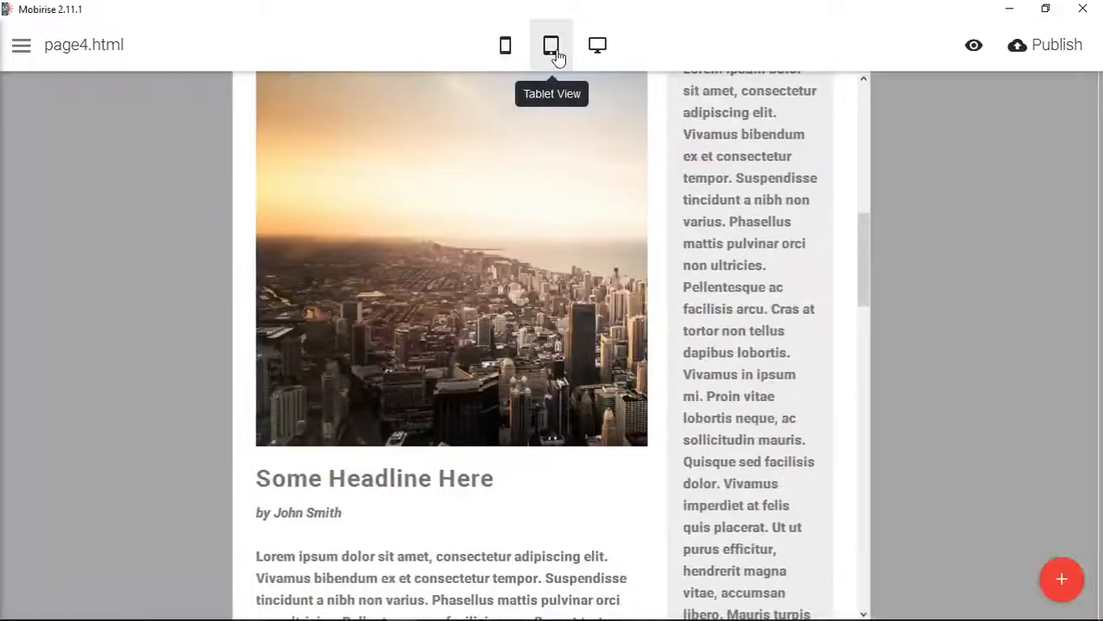
left_click(508, 49)
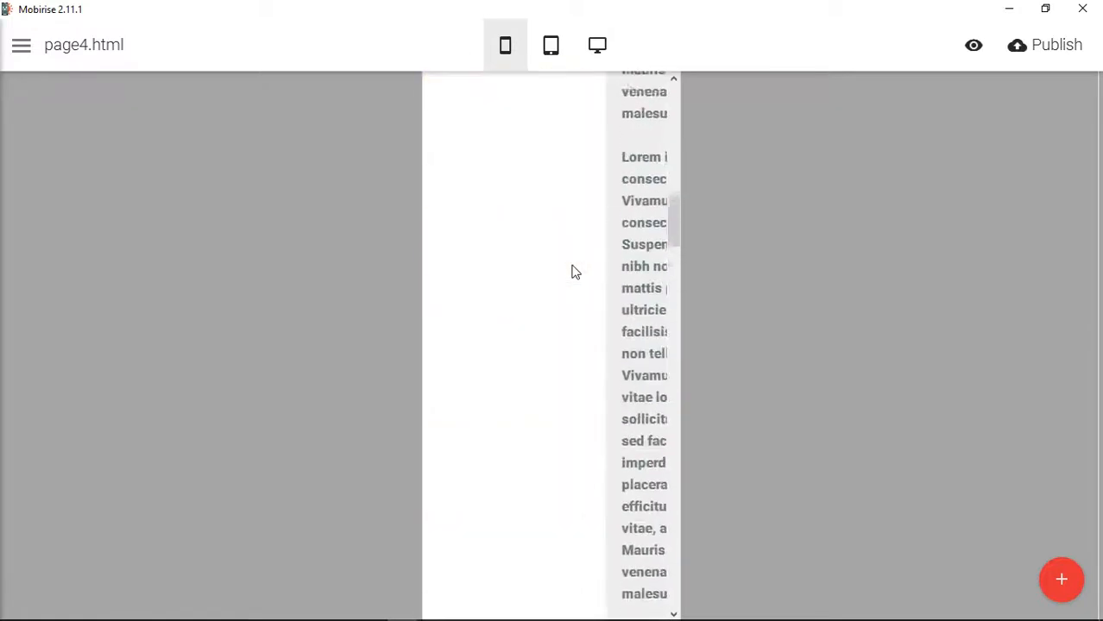
left_click(597, 50)
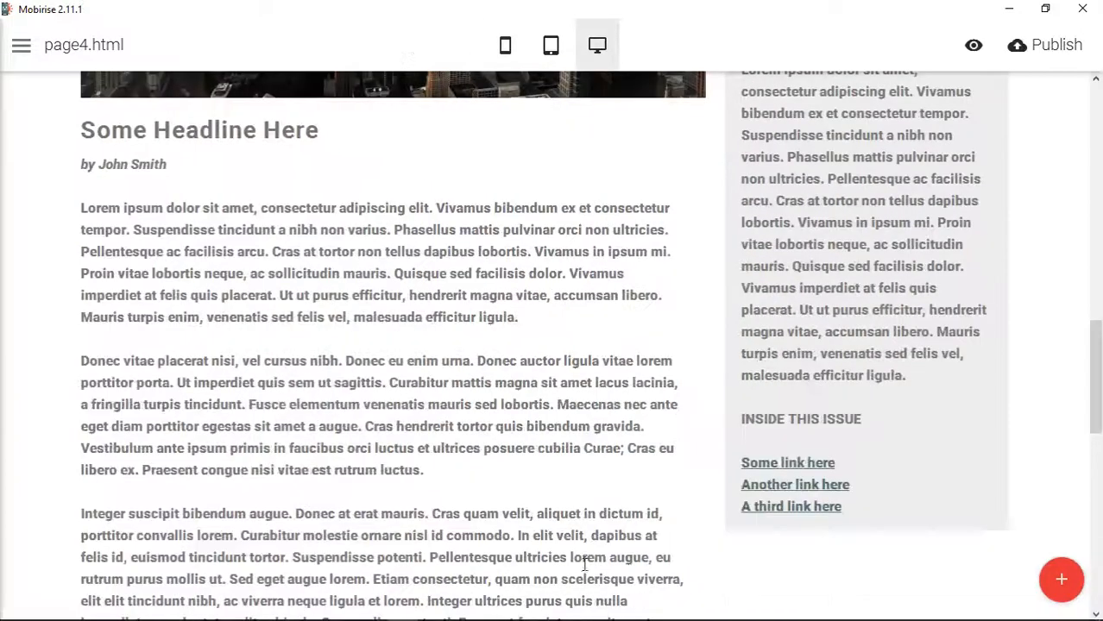
- Switch to Chrome and examine the Column ordering example for push and pull classes in Bootstrap's grid documentation
left_click(470, 610)
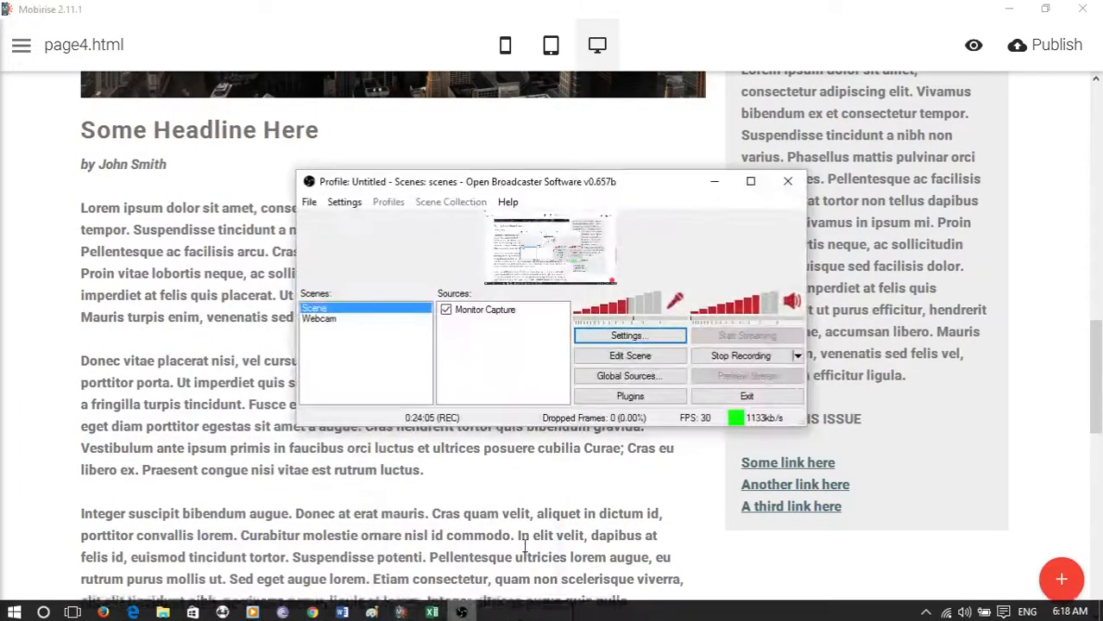
left_click(466, 610)
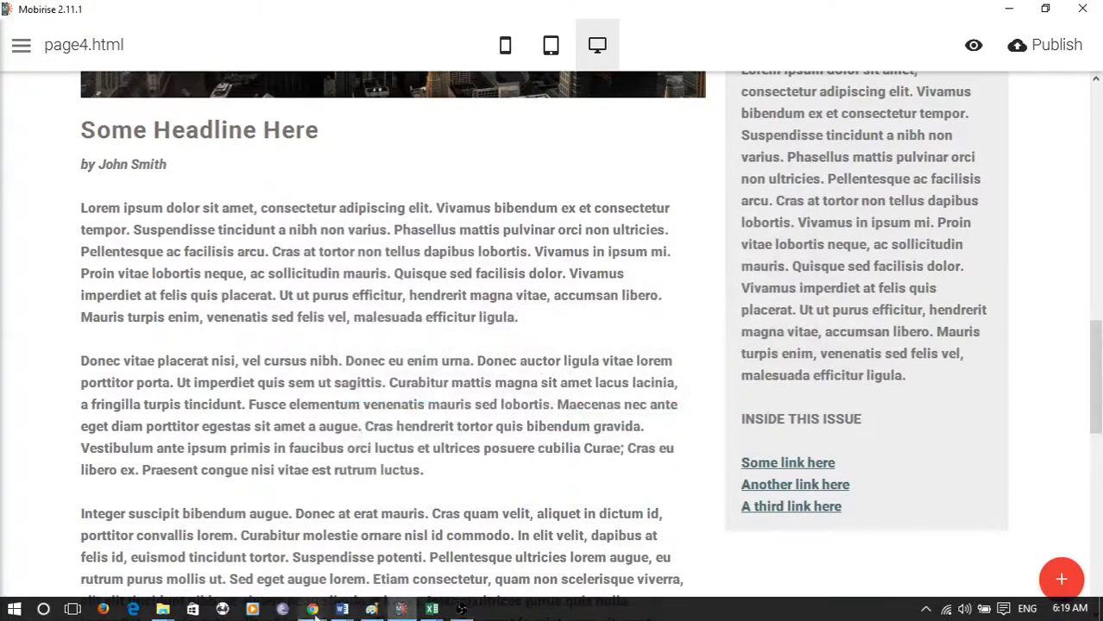
mouse_move(313, 609)
left_click(466, 527)
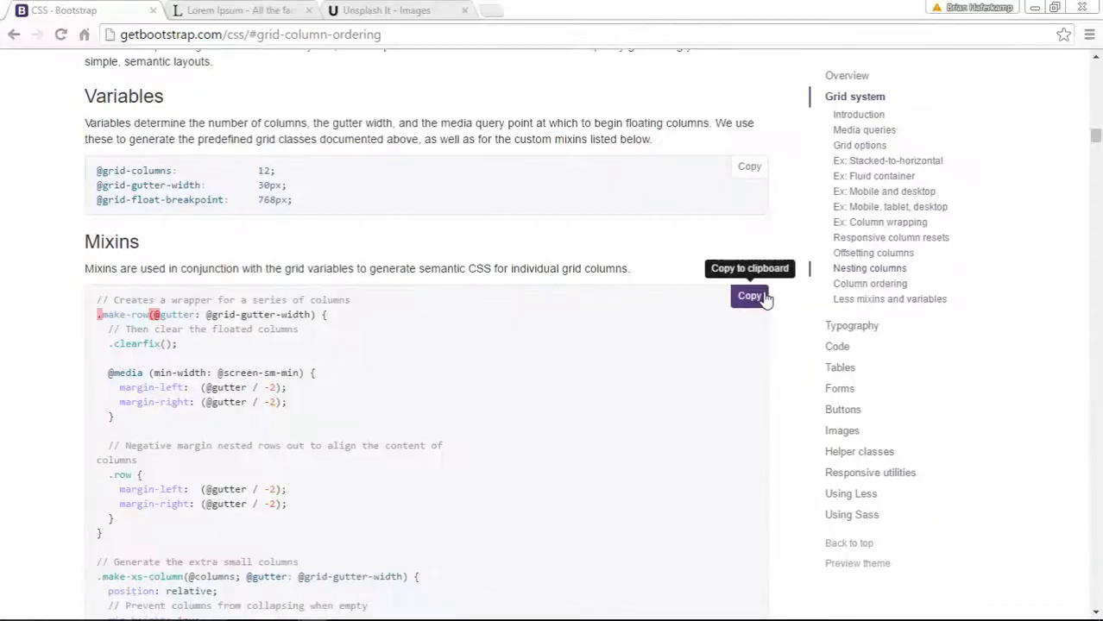
scroll(790, 346, "down", 15)
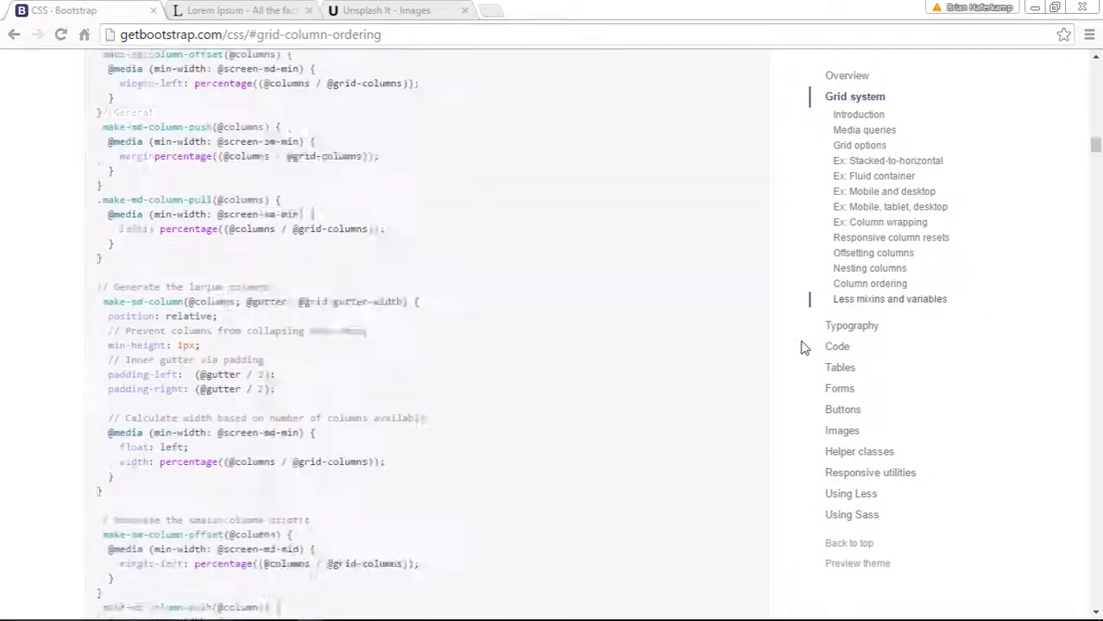
scroll(801, 347, "up", 15)
scroll(802, 350, "down", 6)
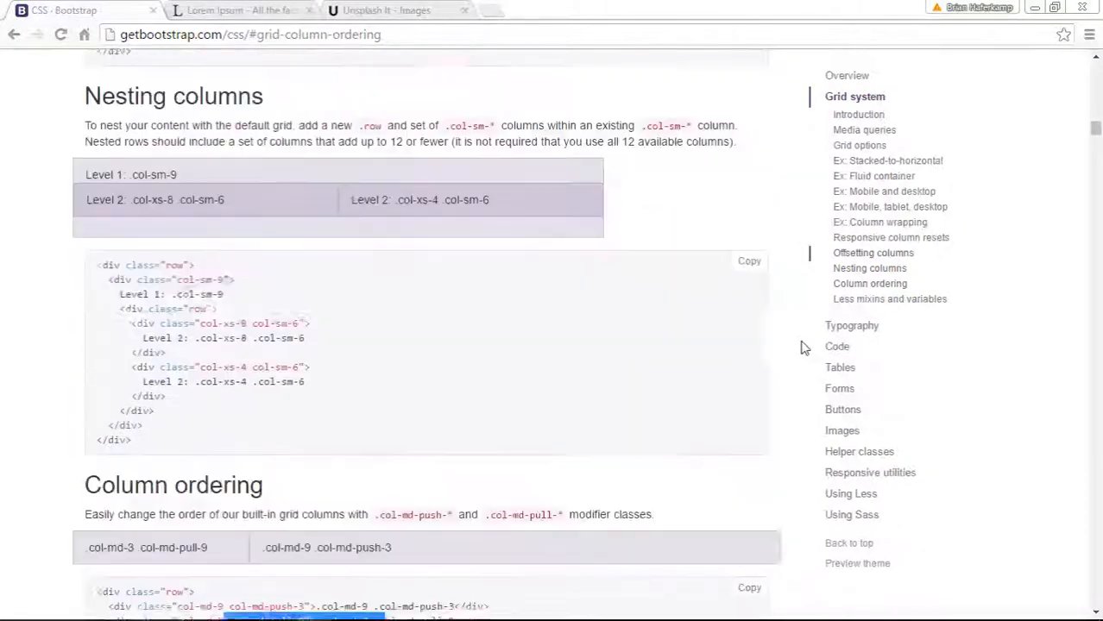
scroll(802, 351, "down", 4)
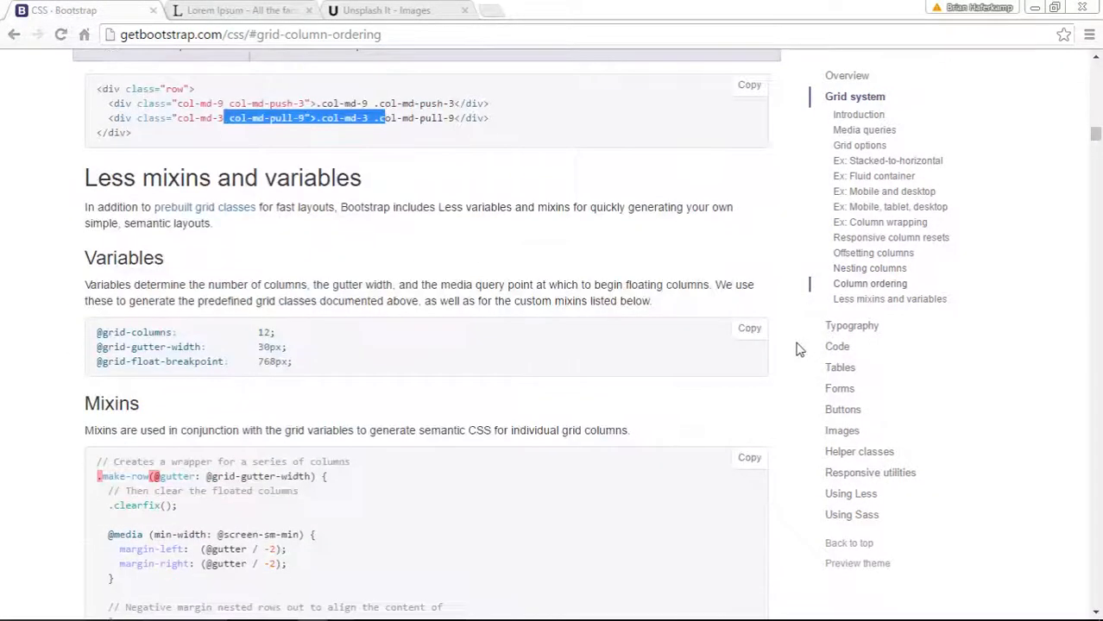
scroll(801, 348, "up", 4)
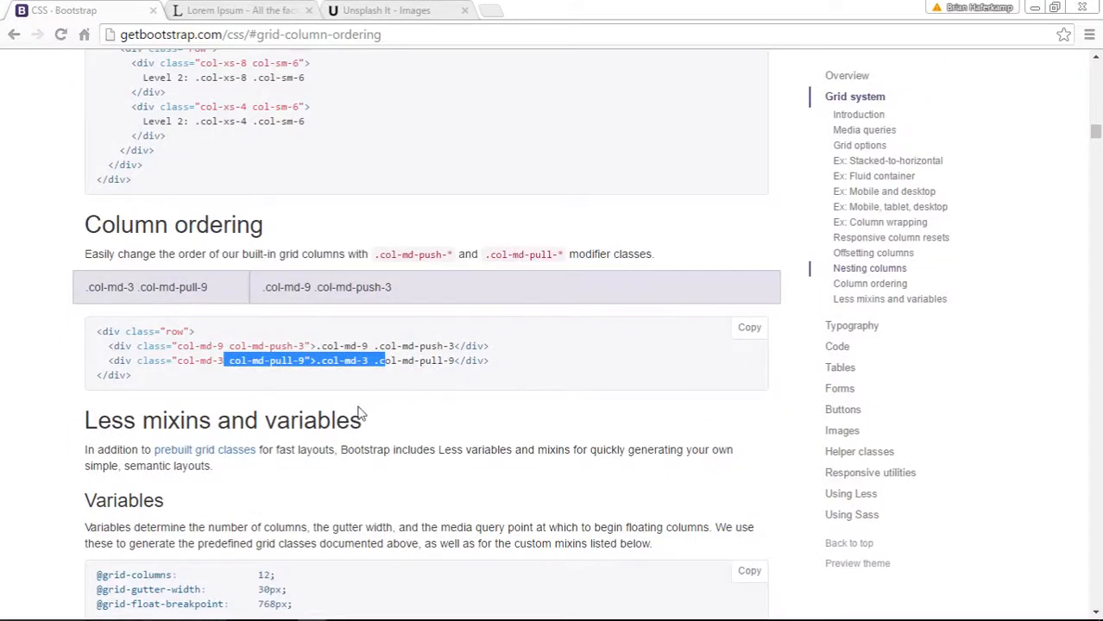
left_click(277, 384)
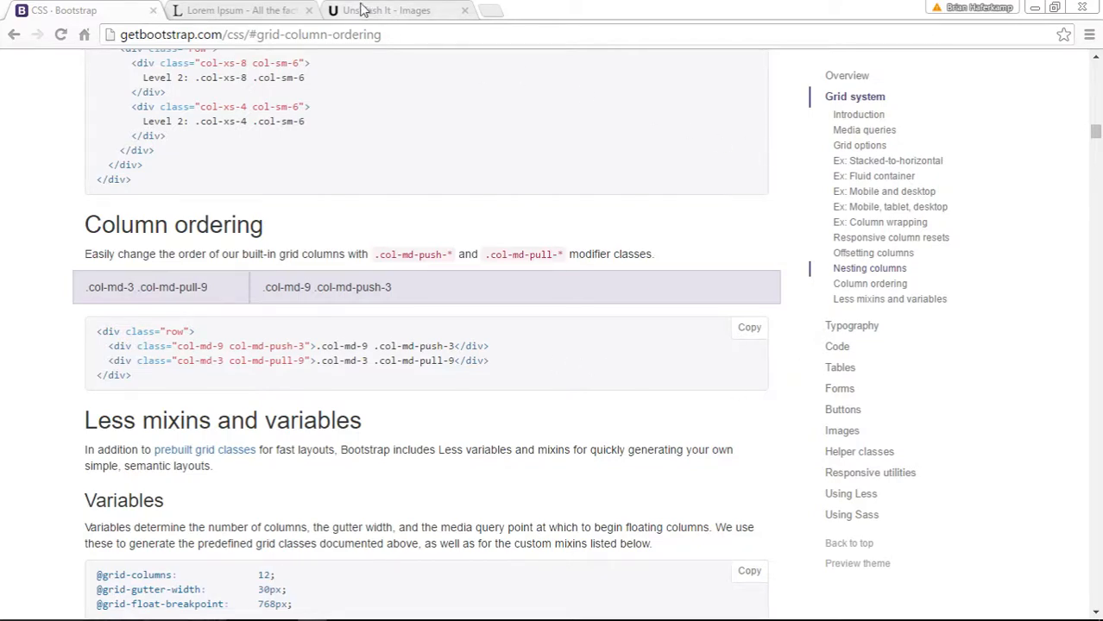
- Switch back to Mobirise and recheck the article block's columns in mobile view, then return to desktop view
mouse_move(440, 611)
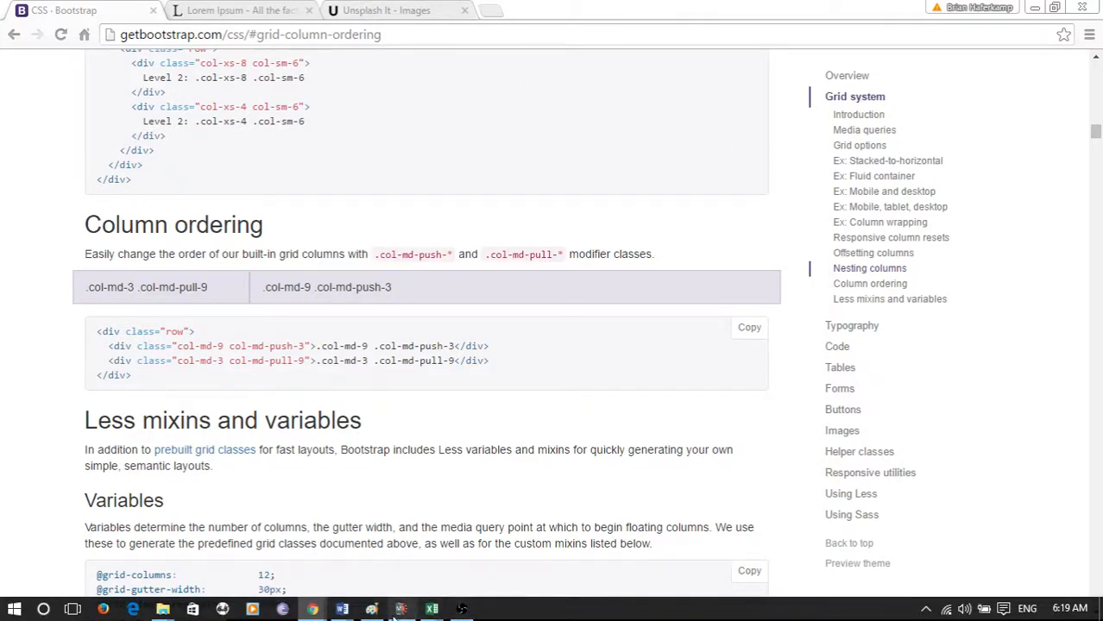
left_click(401, 609)
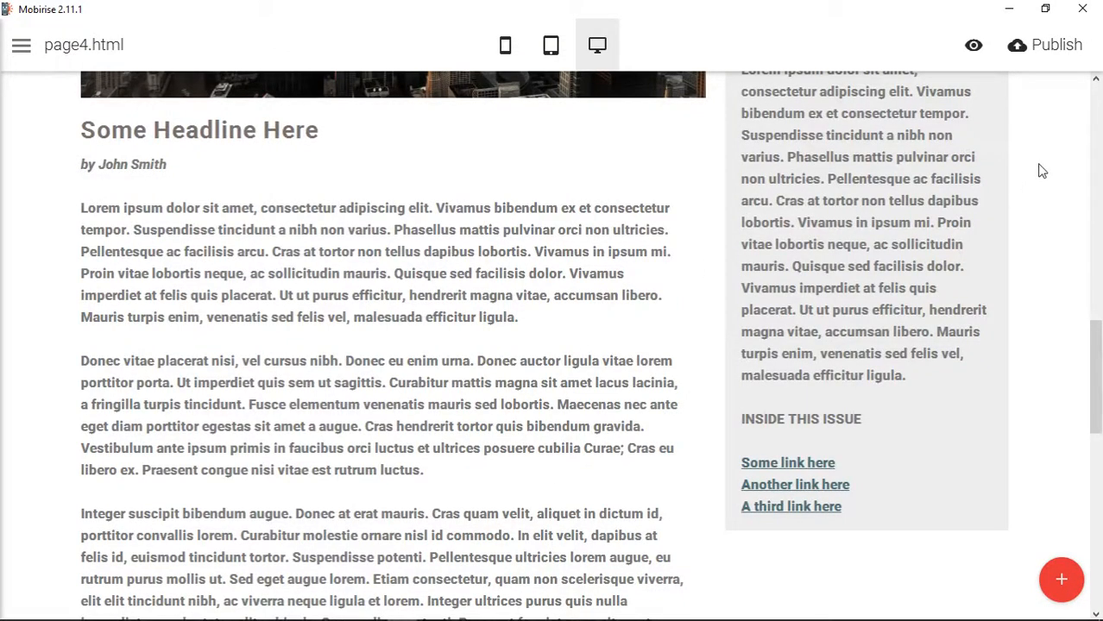
left_click(510, 49)
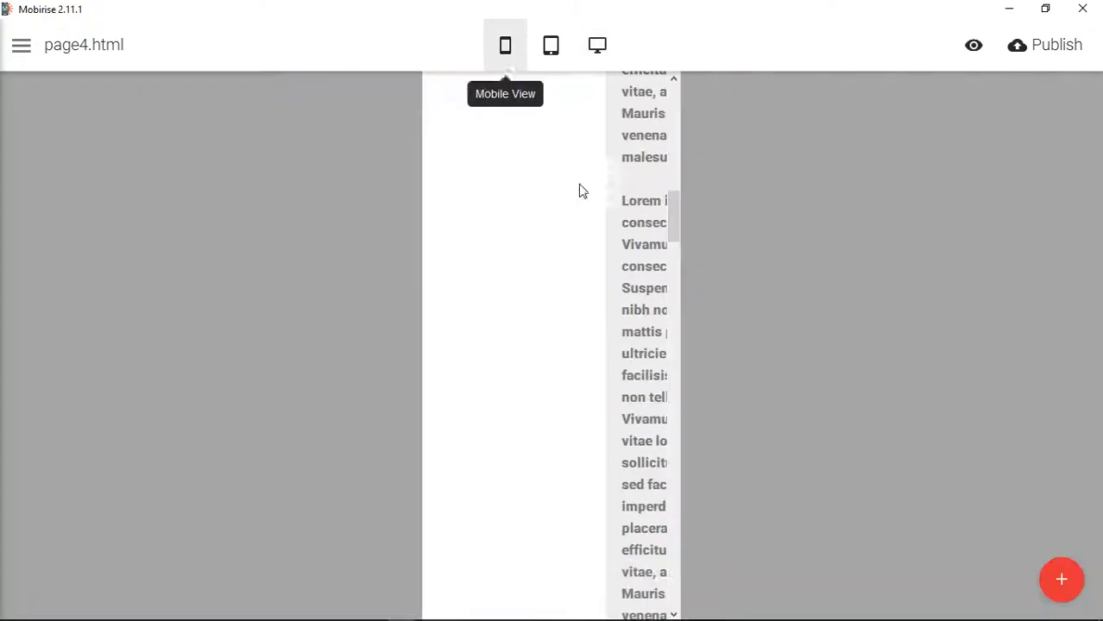
left_click(598, 51)
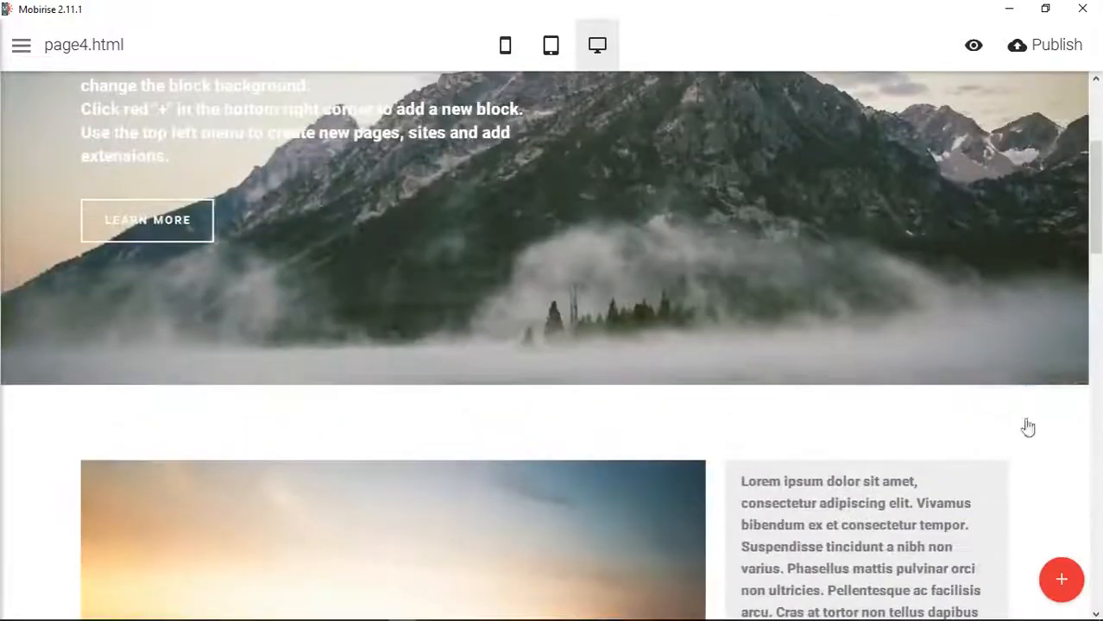
- Move the sidebar column div (col-xs-push-8 col-sm-4) below the article column div in the block's HTML and save the code
left_click(1029, 399)
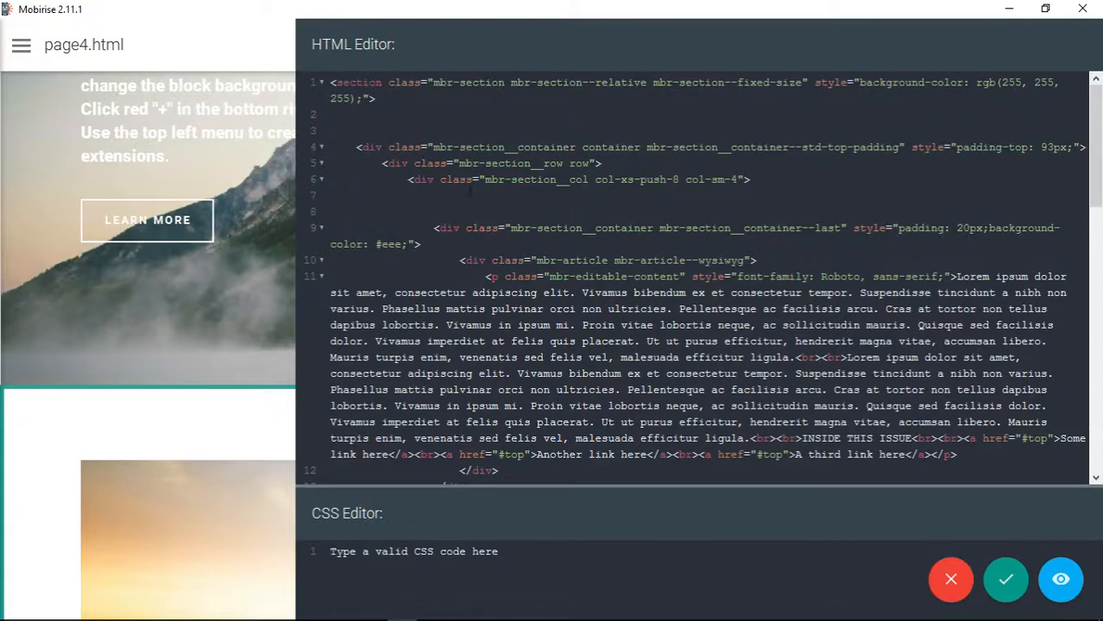
left_click_drag(409, 181, 558, 328)
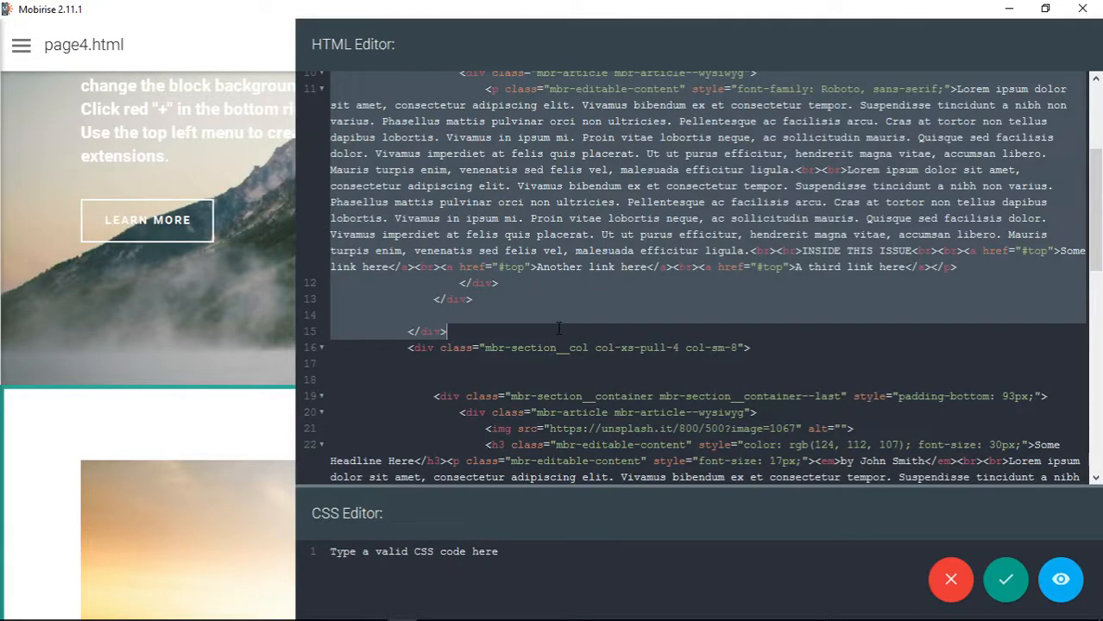
key("Delete")
scroll(558, 328, "down", 6)
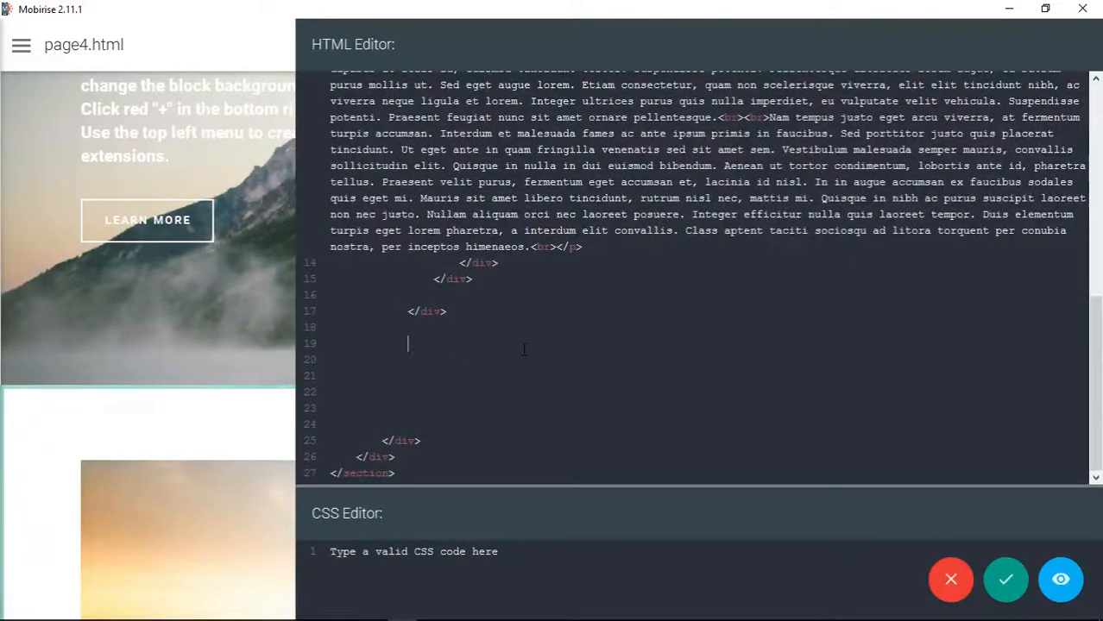
key("ctrl+v")
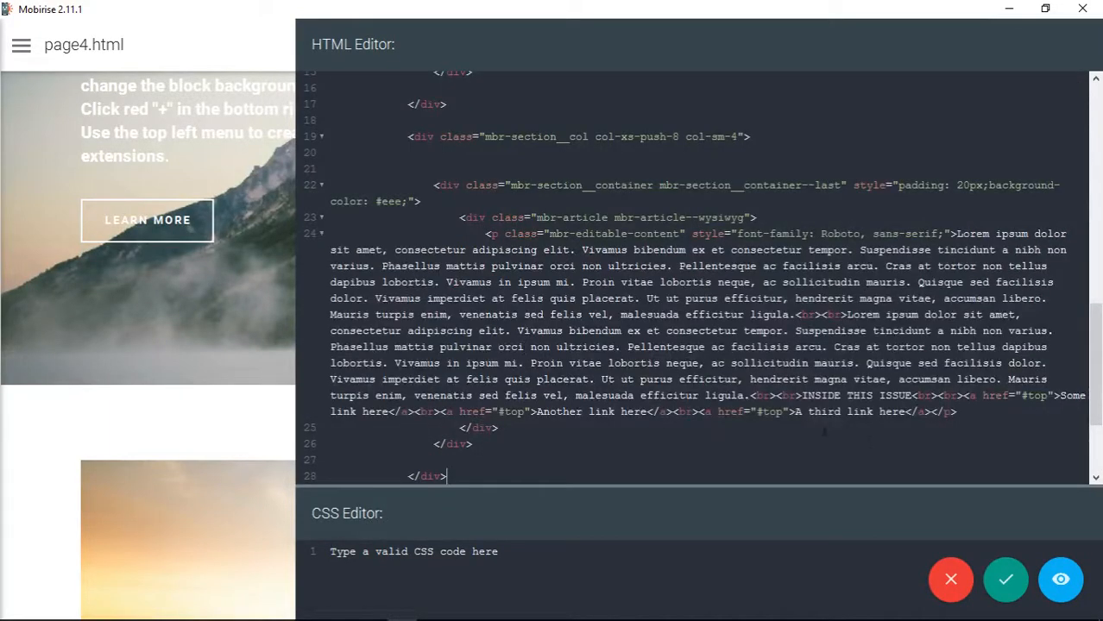
left_click(1005, 579)
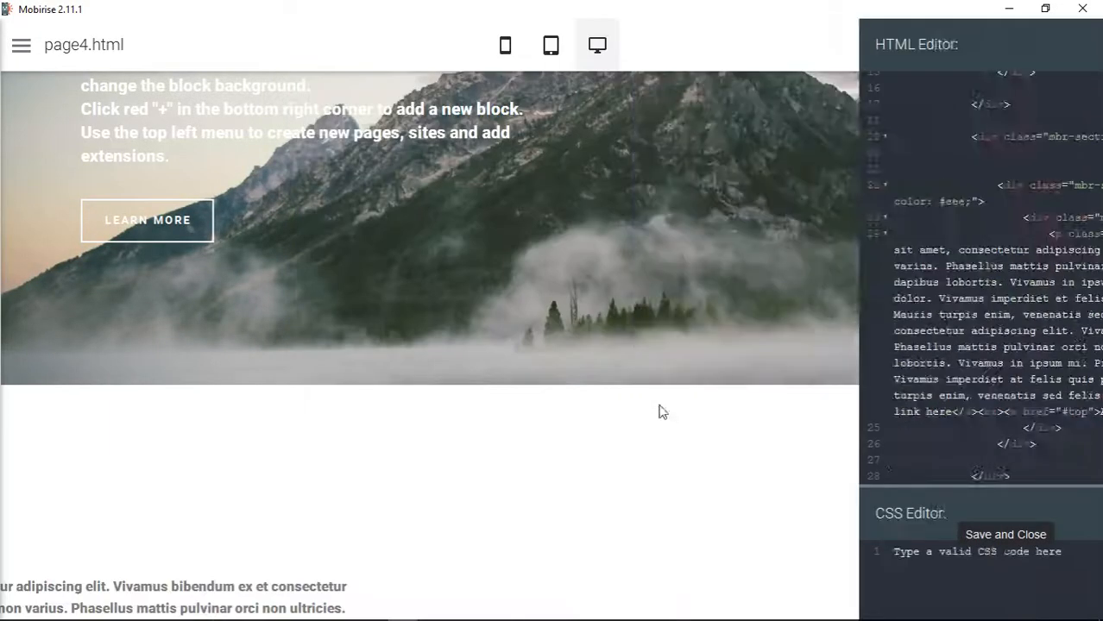
scroll(658, 421, "down", 10)
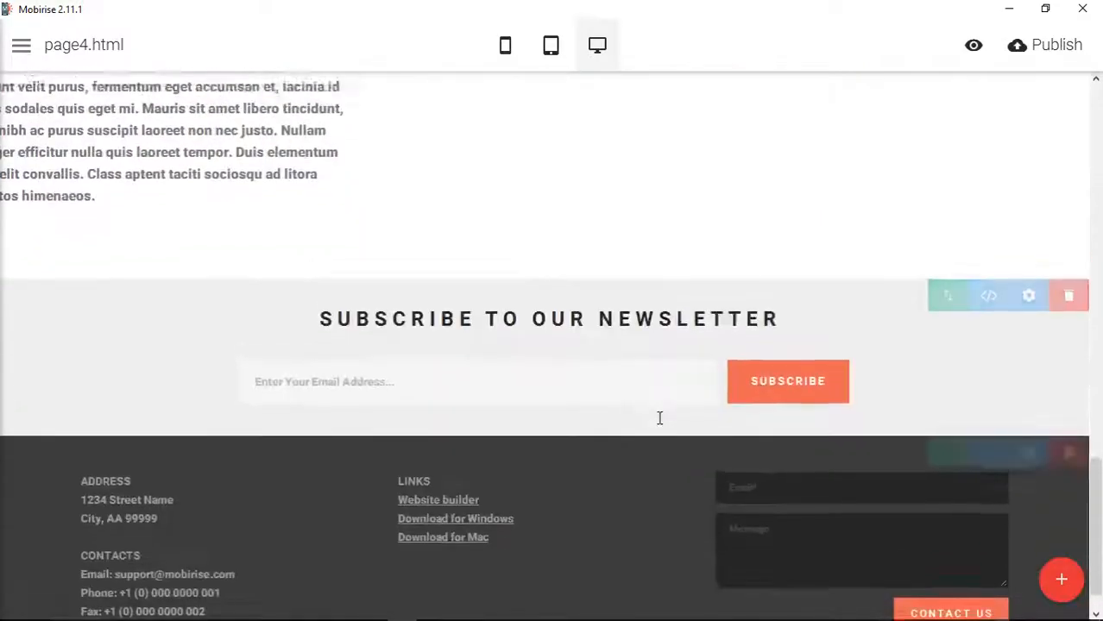
- Replace the push and pull classes on the article and sidebar column divs with col-xs-12 in the block's HTML and save
scroll(661, 428, "up", 6)
scroll(658, 429, "up", 5)
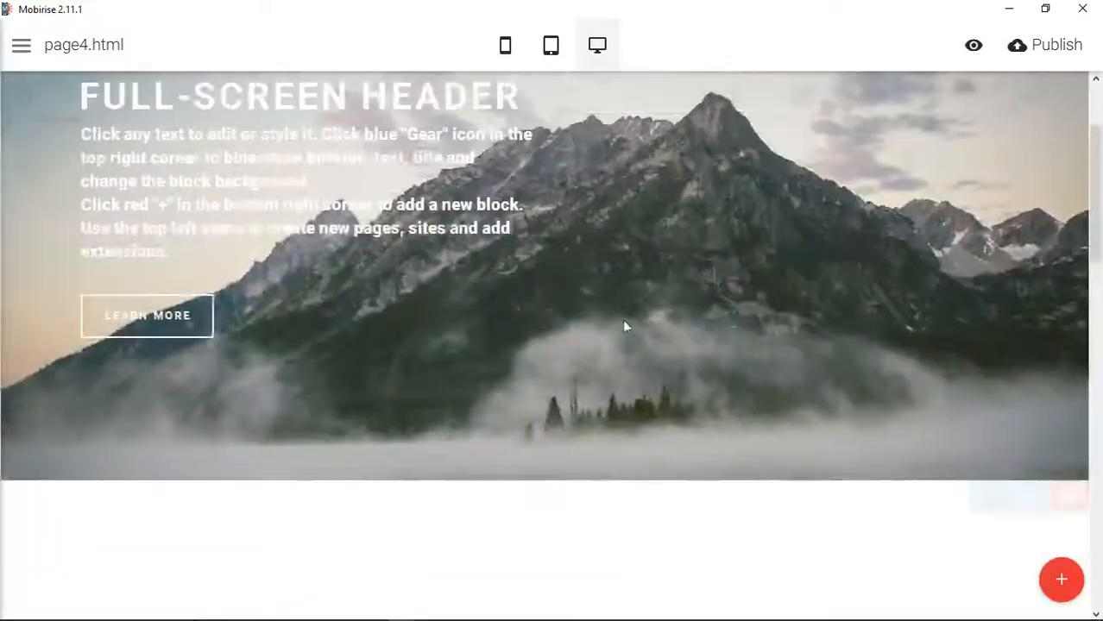
left_click(1041, 510)
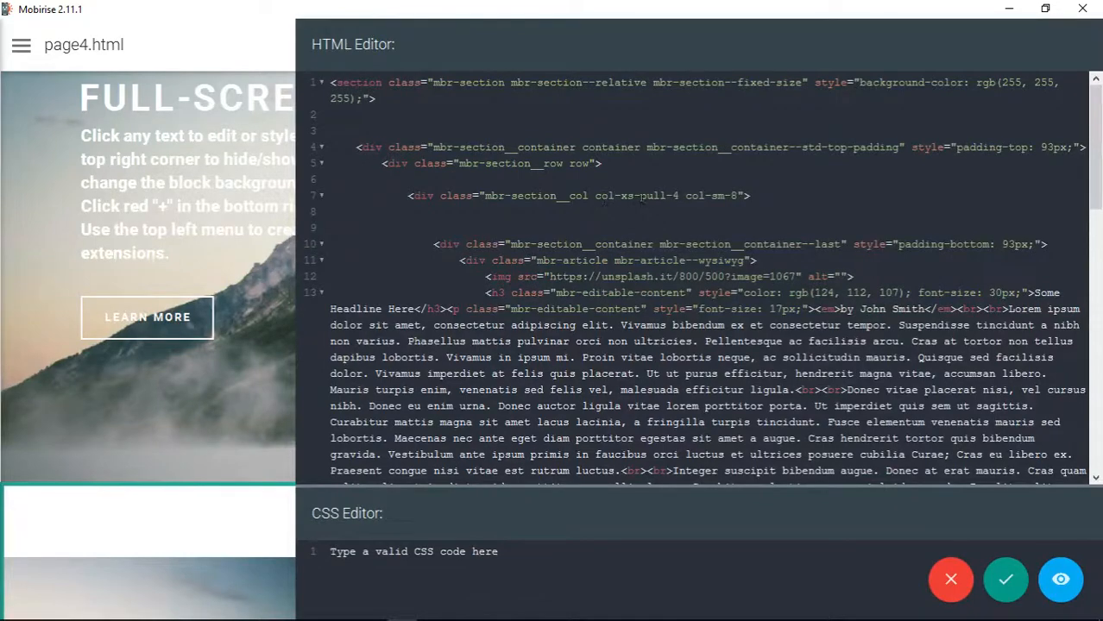
left_click_drag(642, 196, 681, 196)
type("12")
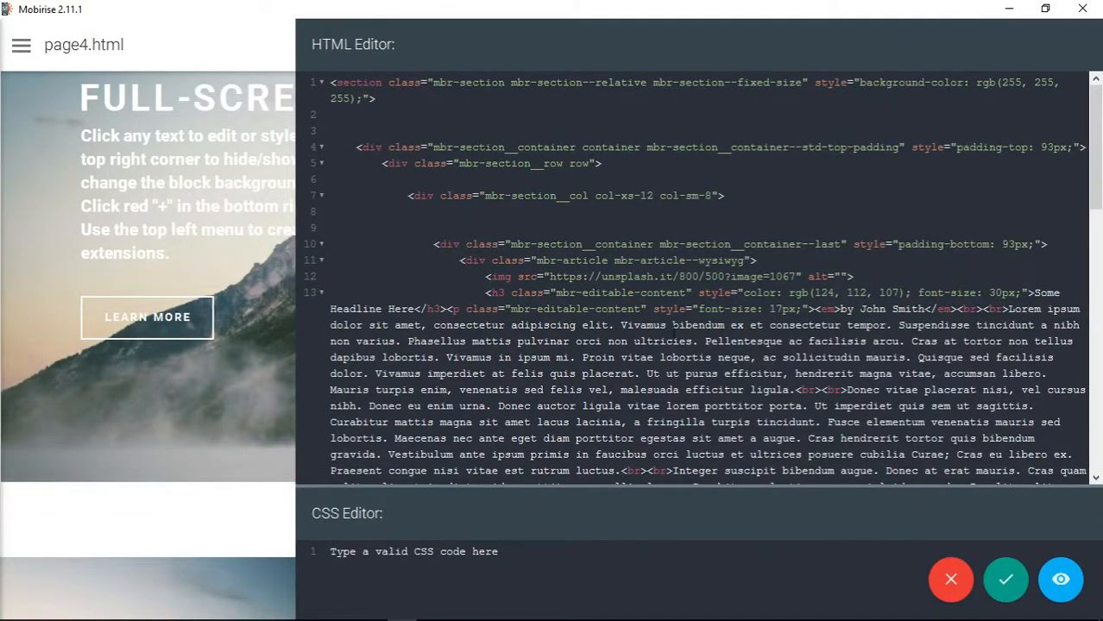
scroll(673, 329, "down", 10)
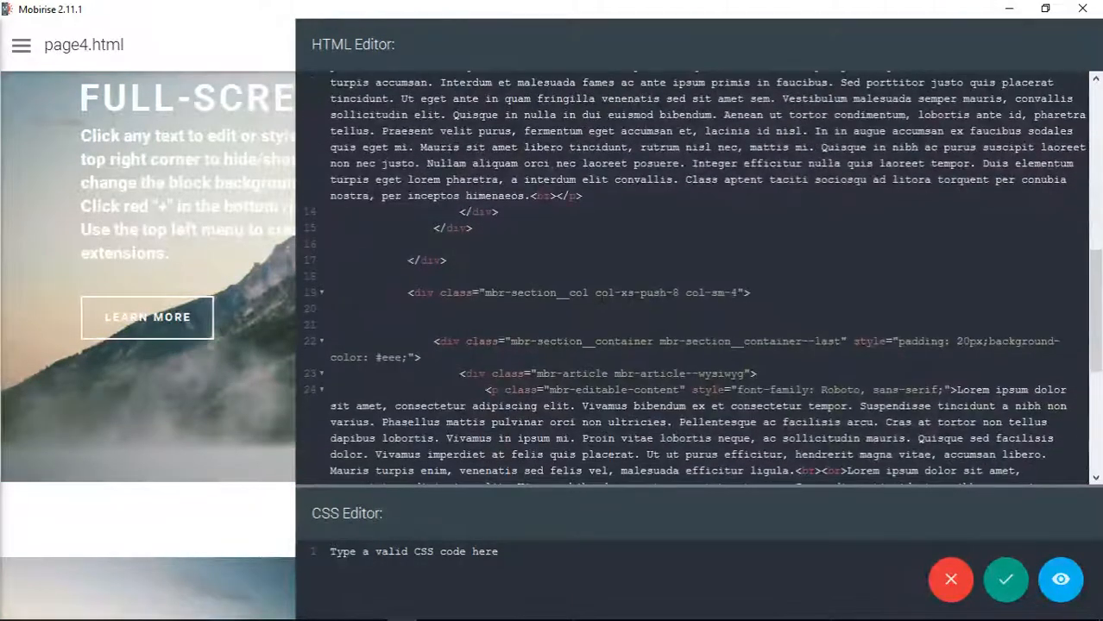
left_click_drag(641, 293, 678, 292)
type("12")
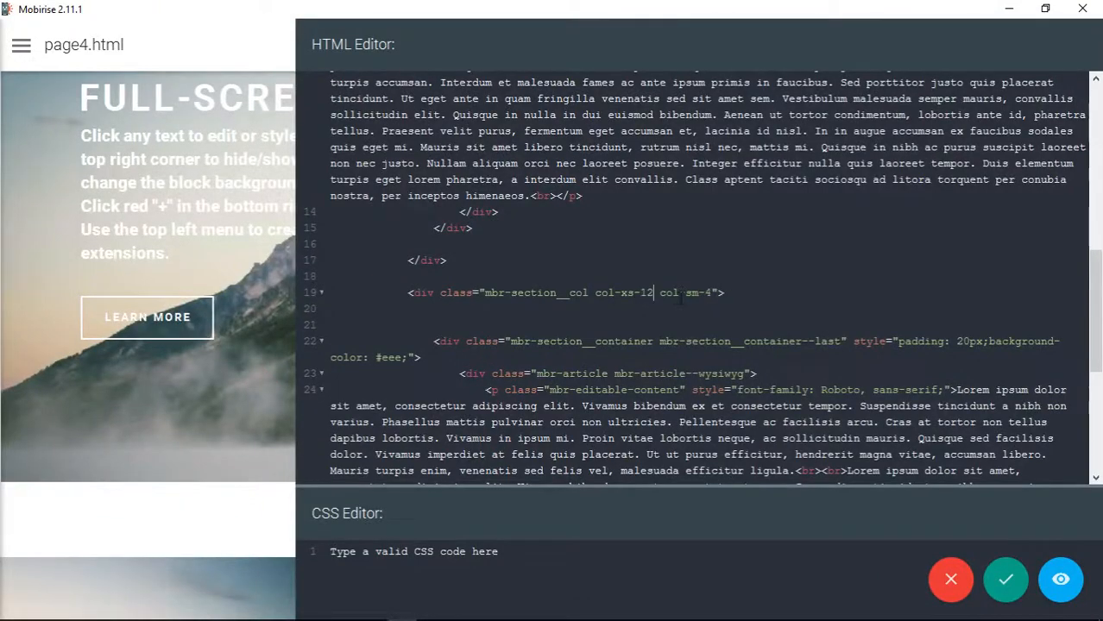
left_click(1006, 580)
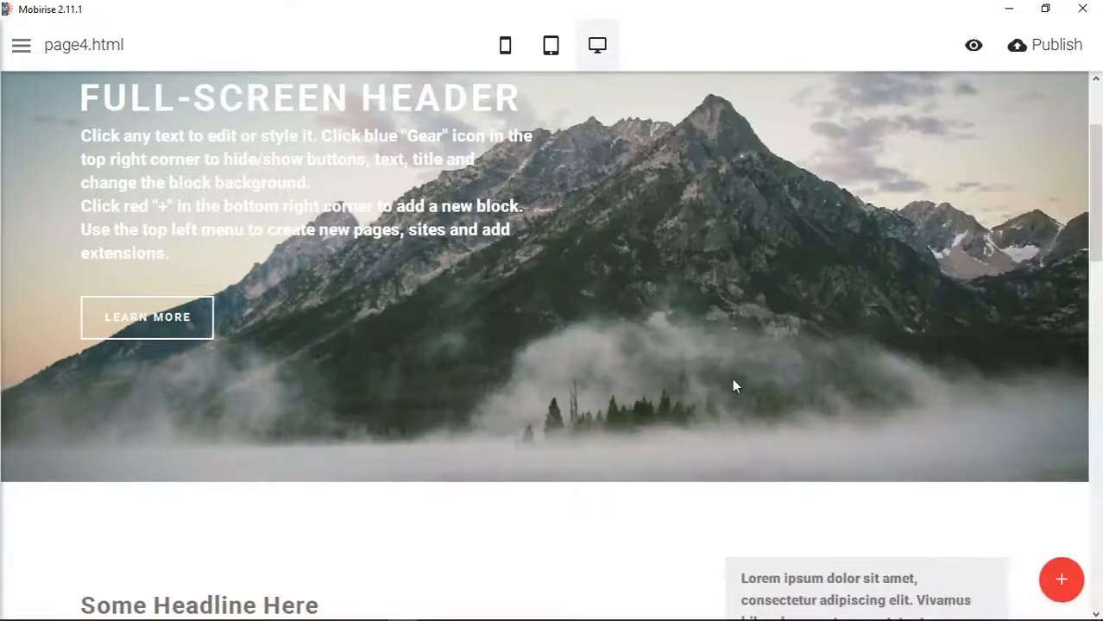
- Check the article block's column layout in desktop and mobile views, ending in desktop view
scroll(732, 378, "down", 5)
scroll(728, 380, "up", 4)
scroll(729, 379, "down", 3)
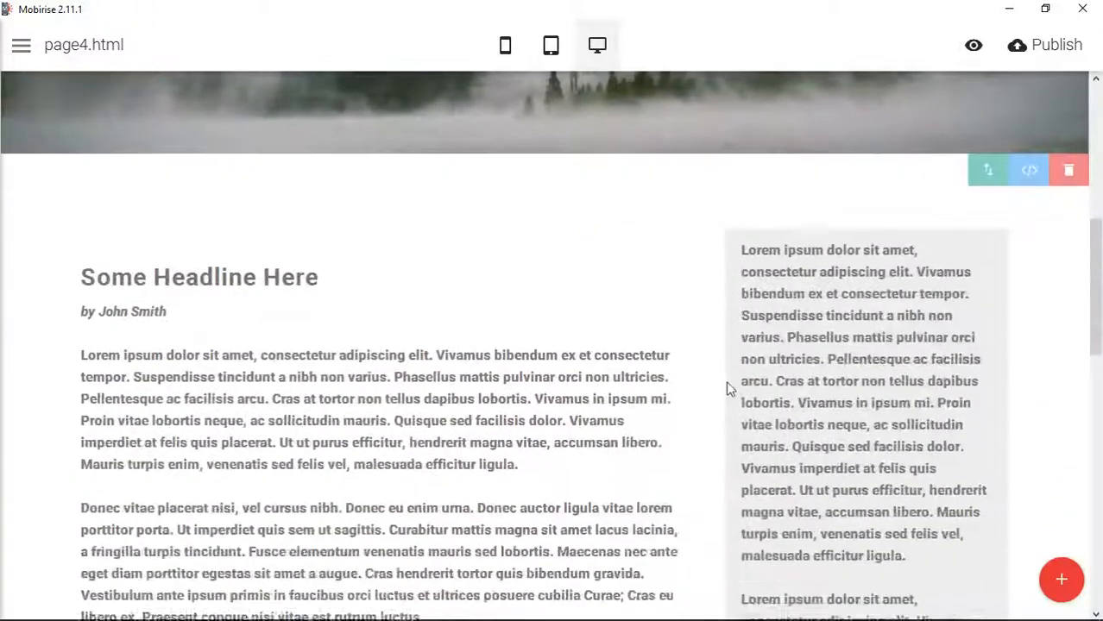
scroll(707, 404, "down", 5)
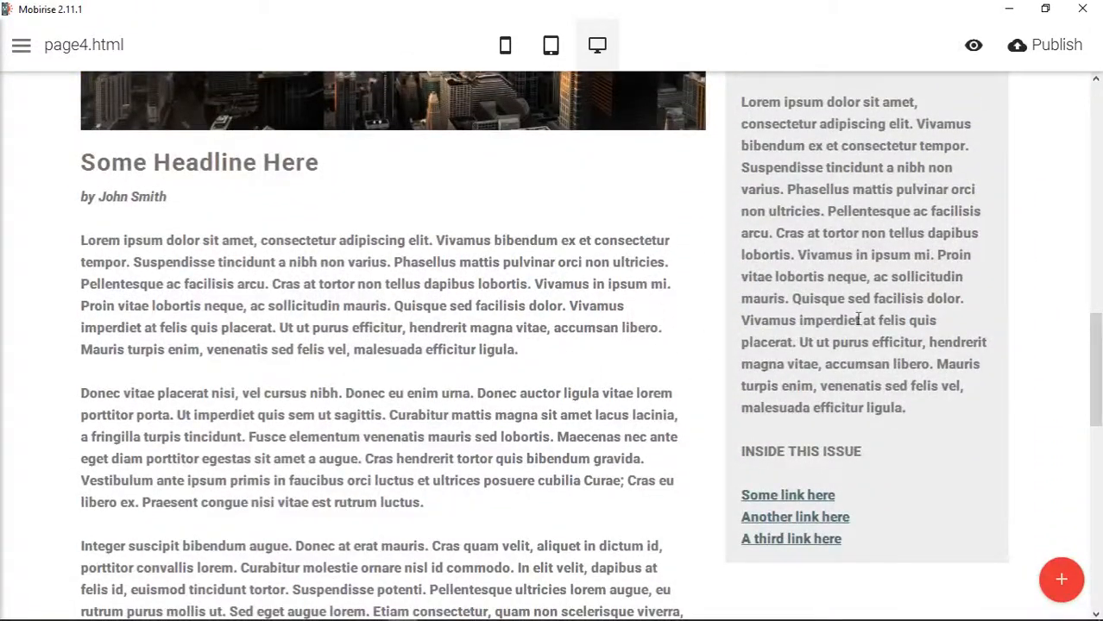
scroll(645, 293, "up", 3)
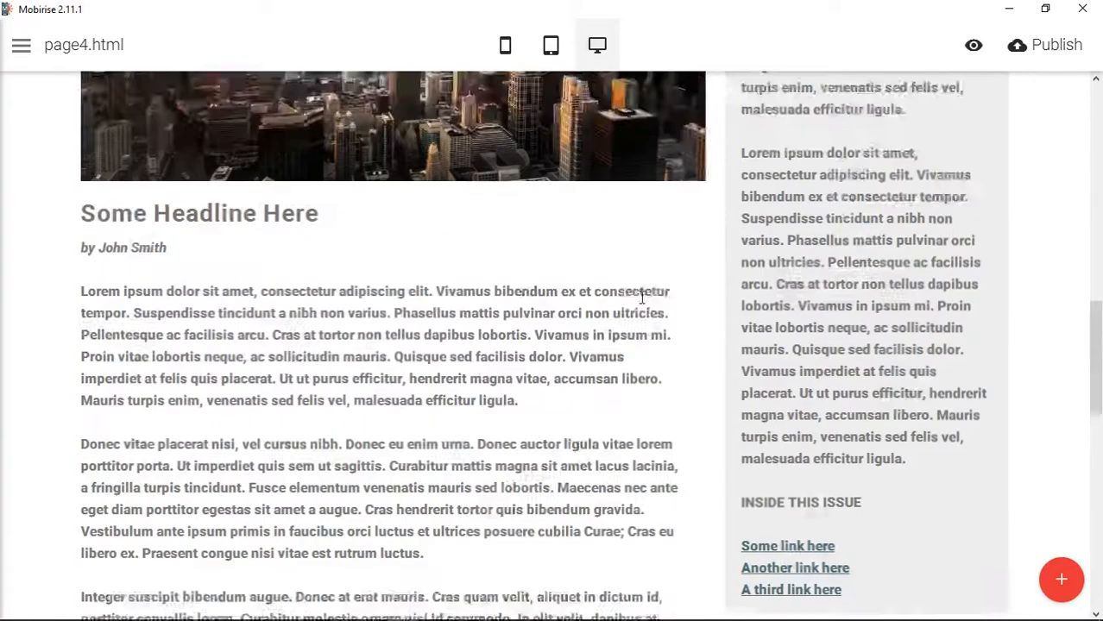
left_click(504, 45)
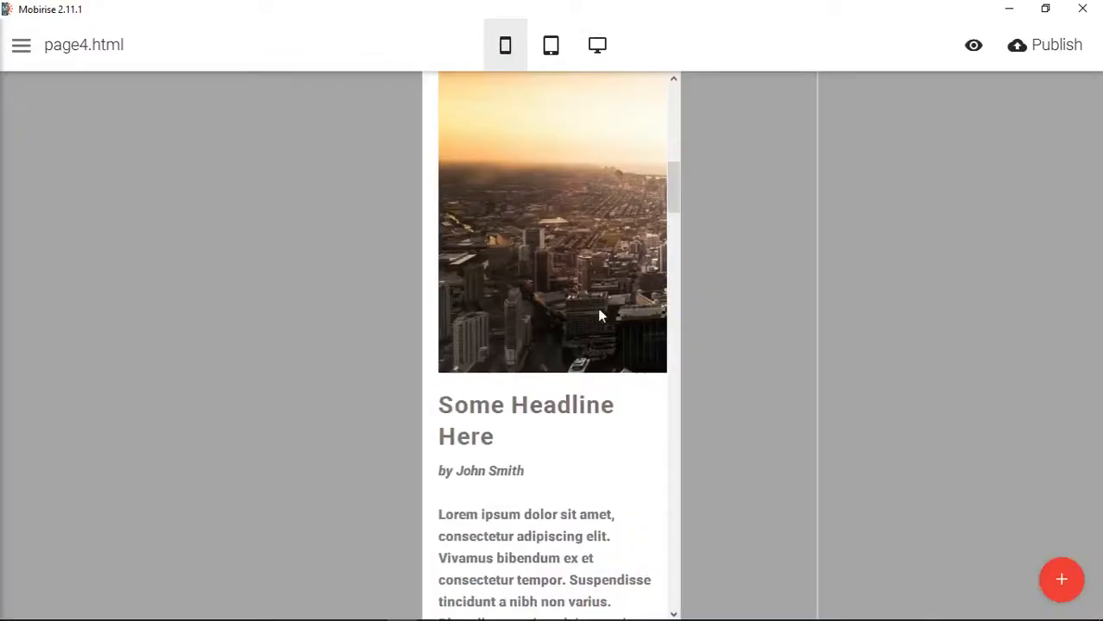
scroll(609, 340, "up", 6)
scroll(611, 285, "down", 5)
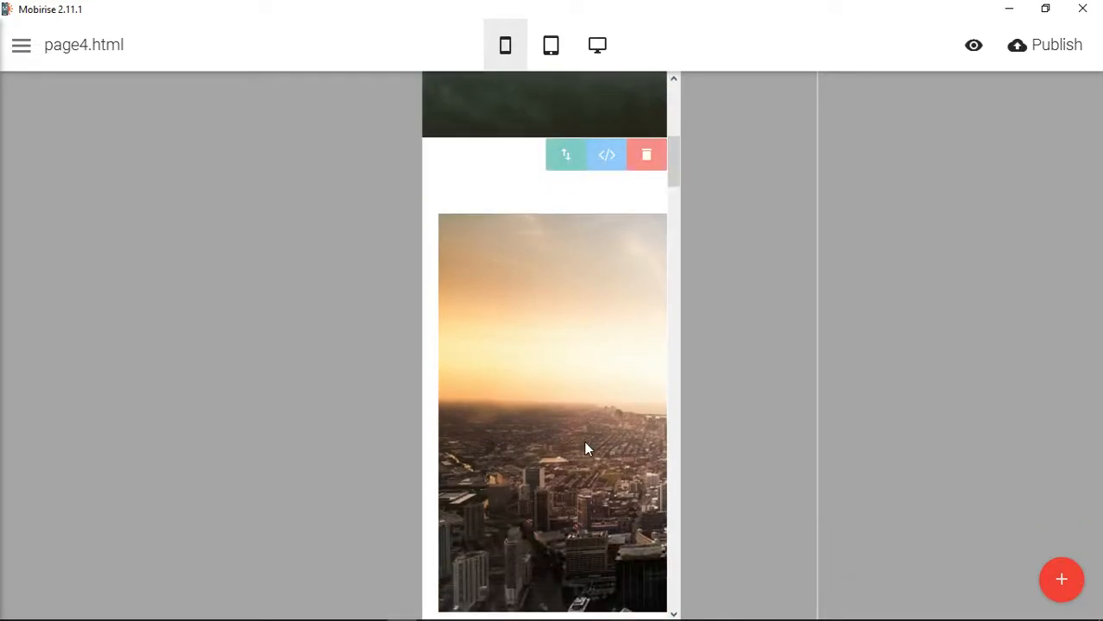
scroll(585, 436, "down", 15)
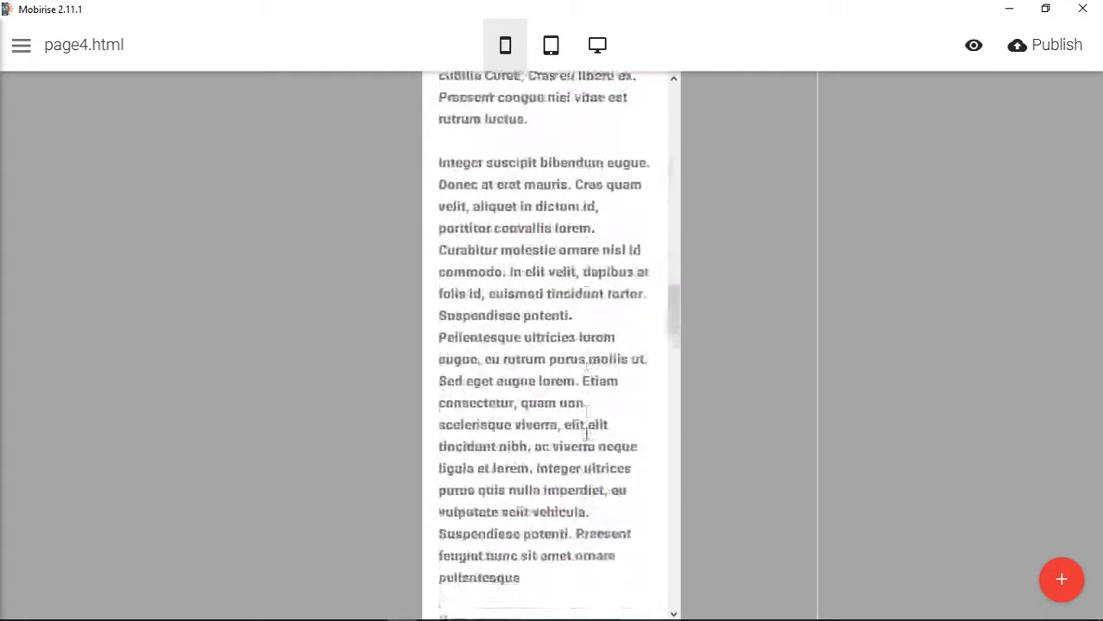
scroll(587, 434, "down", 15)
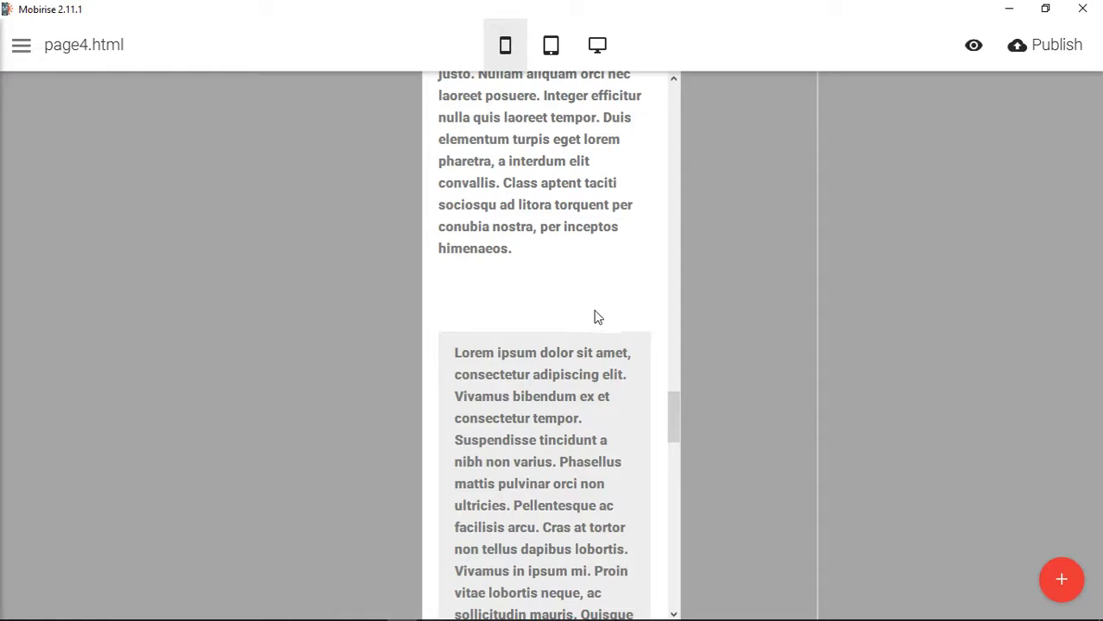
left_click(600, 51)
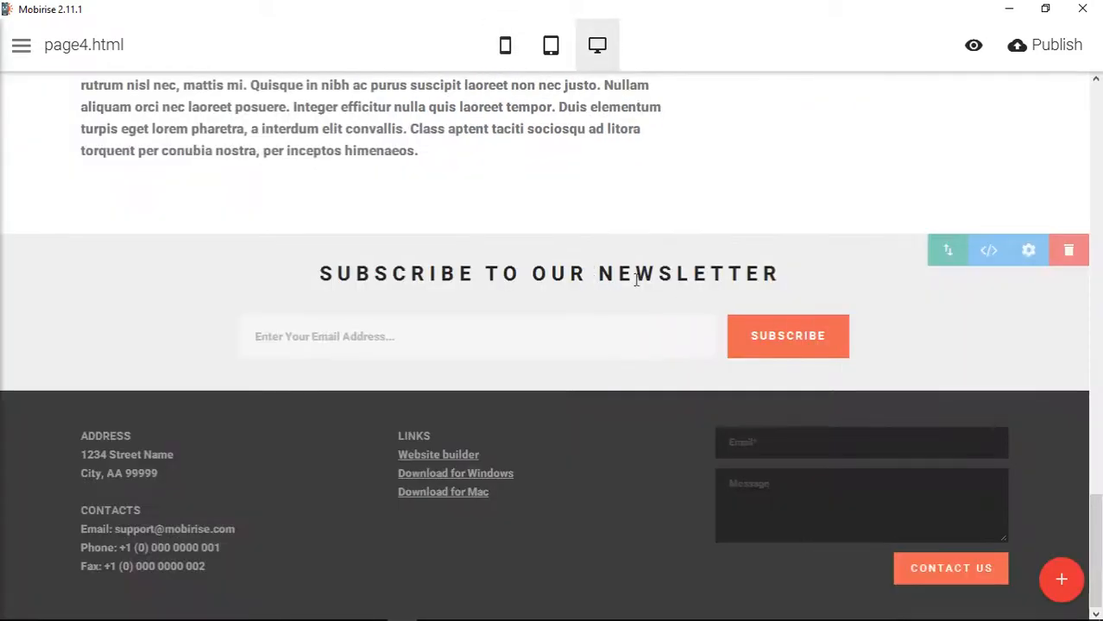
scroll(809, 273, "up", 10)
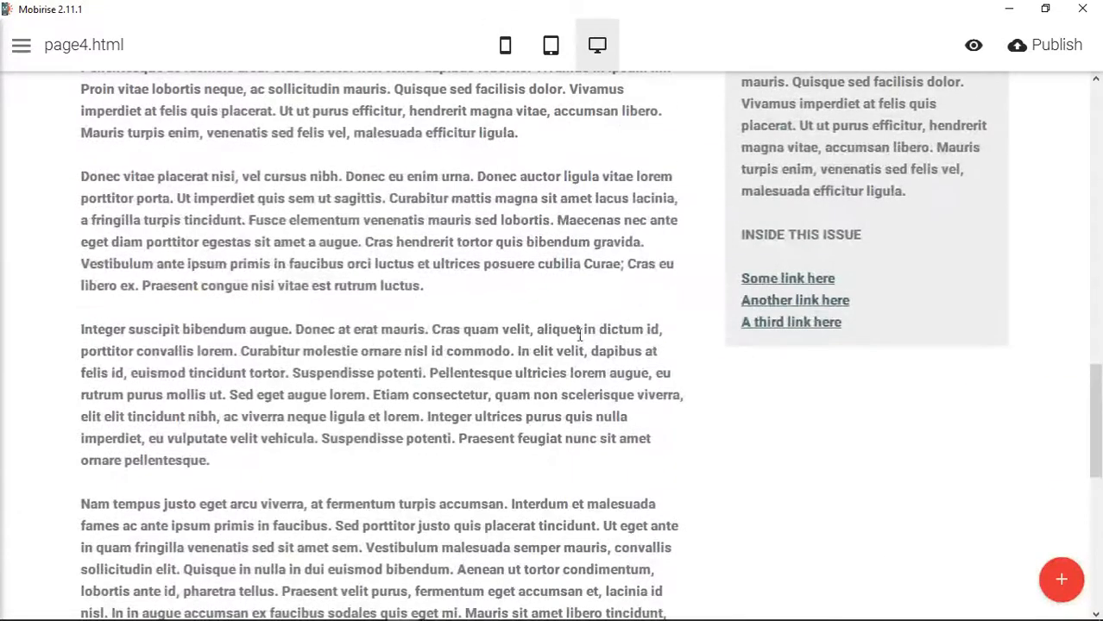
- Examine the stacking order of the article, sidebar and footer in mobile view
left_click(505, 62)
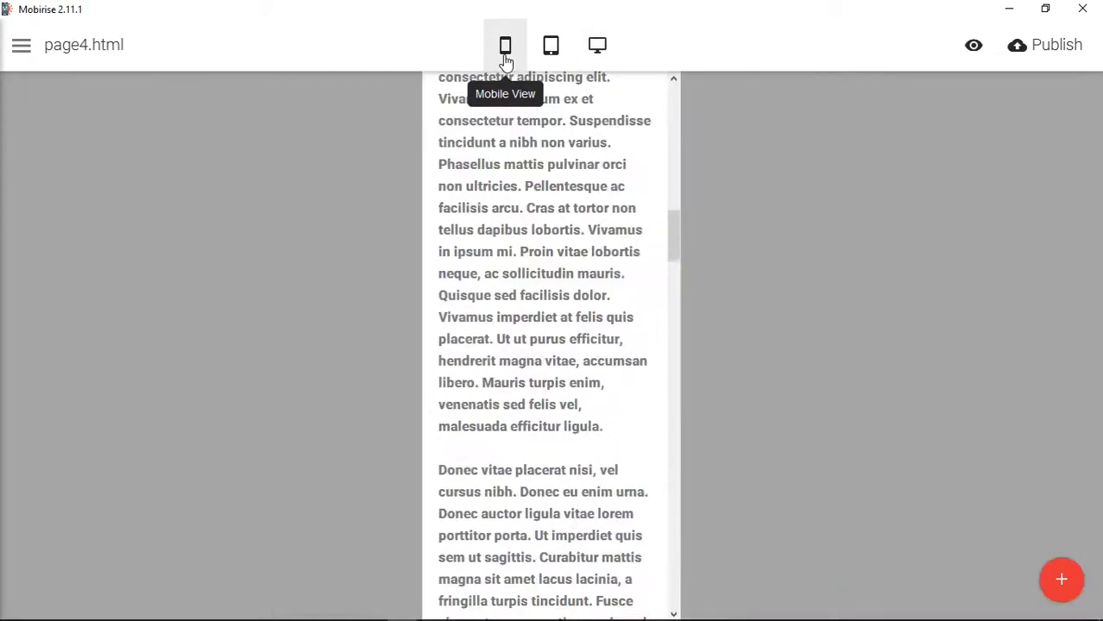
scroll(593, 296, "up", 1)
scroll(593, 296, "down", 20)
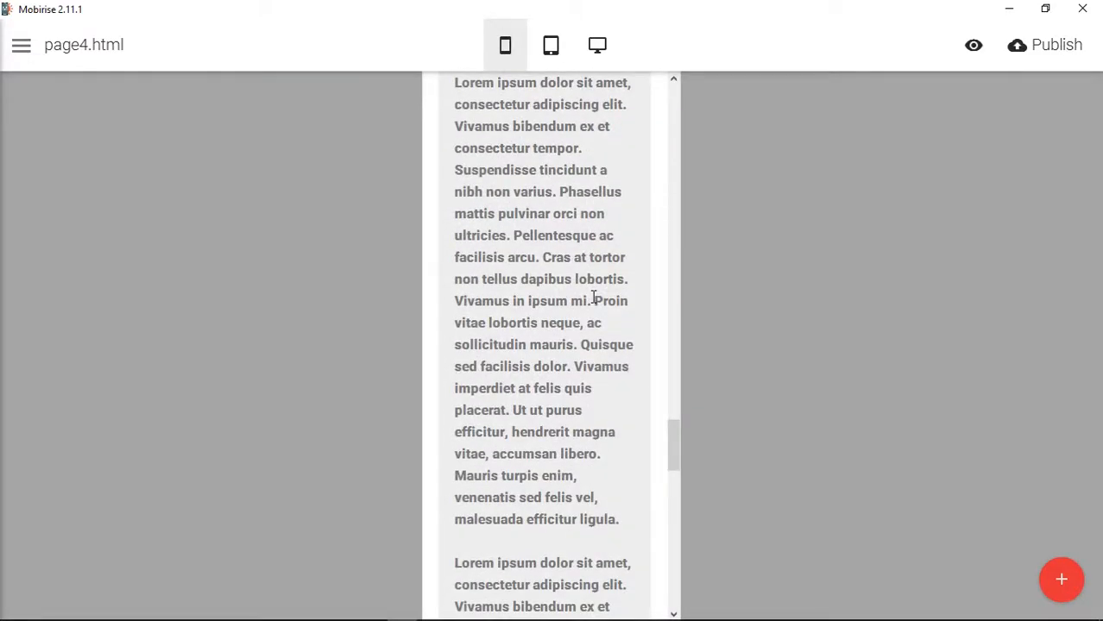
scroll(593, 296, "up", 1)
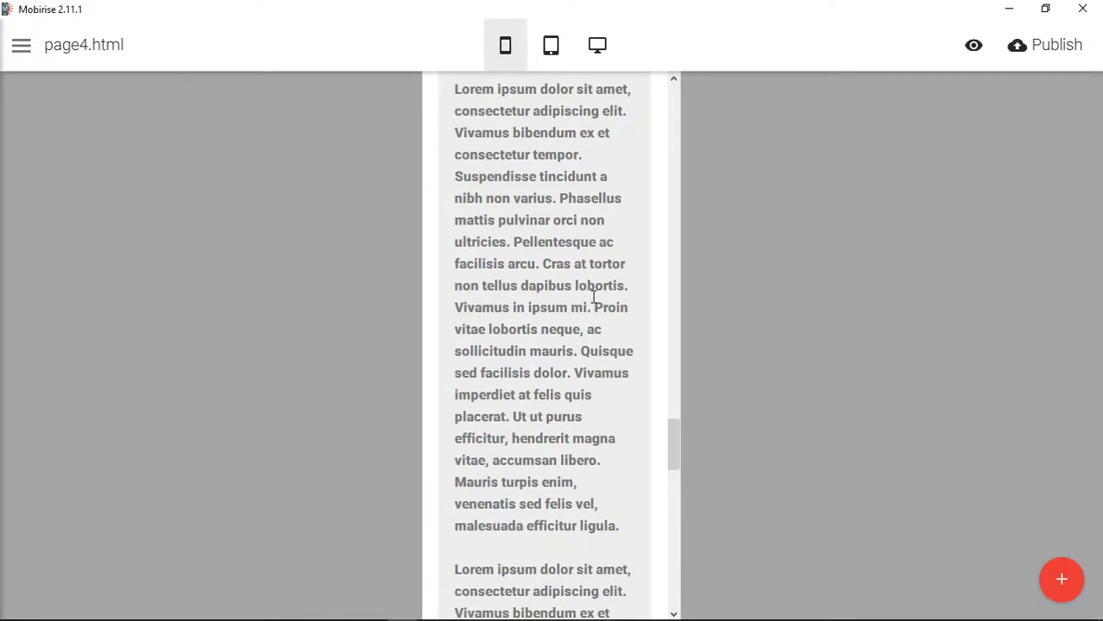
scroll(593, 296, "down", 15)
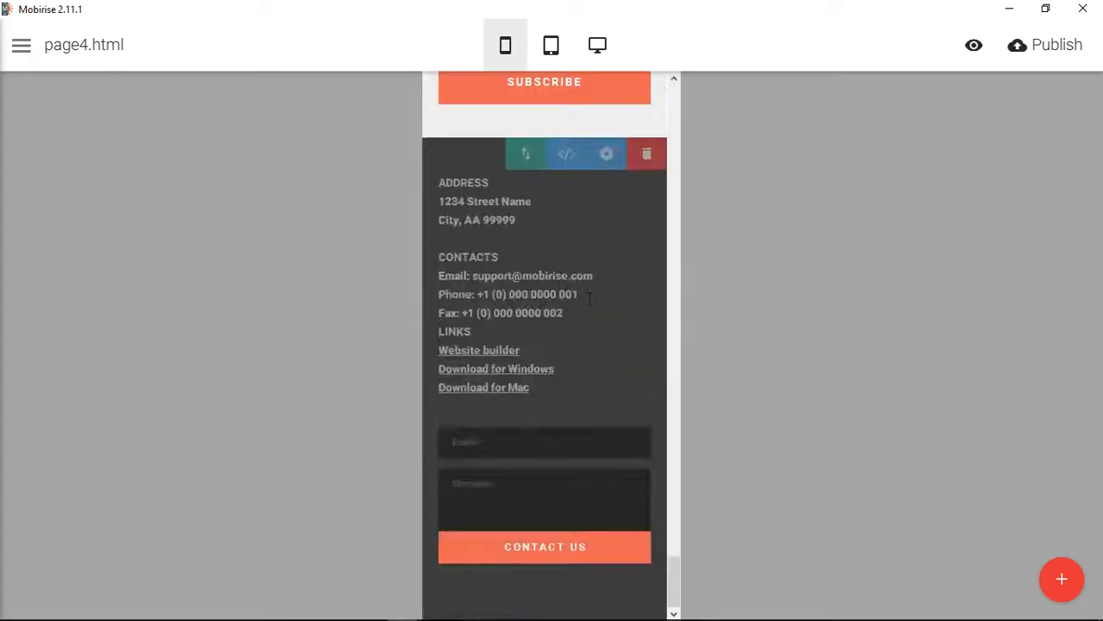
scroll(589, 304, "up", 4)
scroll(591, 305, "up", 10)
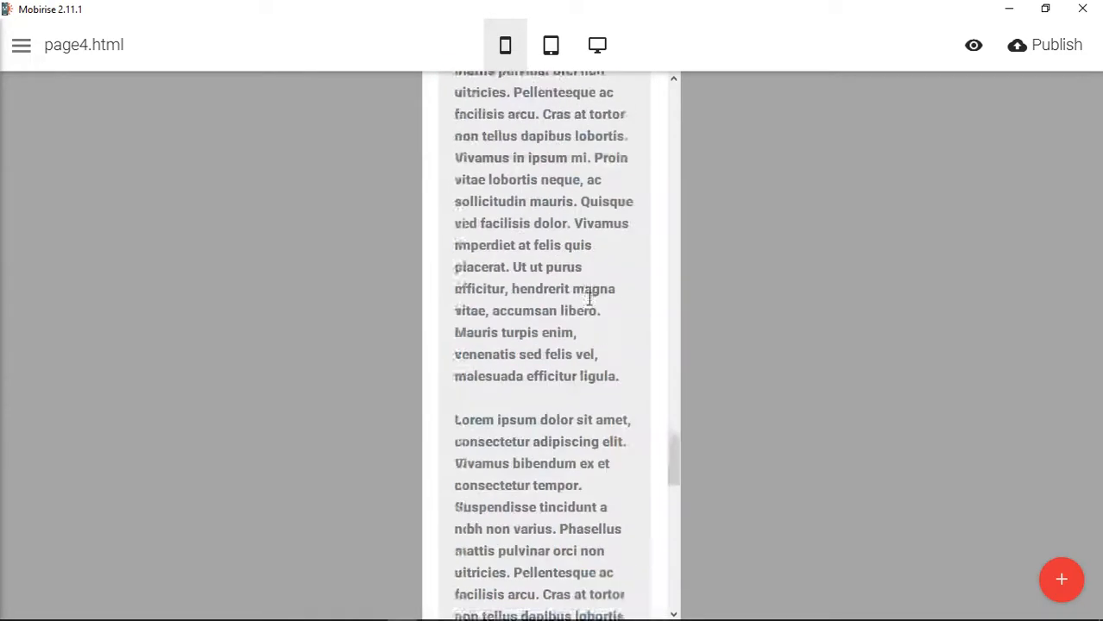
scroll(590, 298, "up", 6)
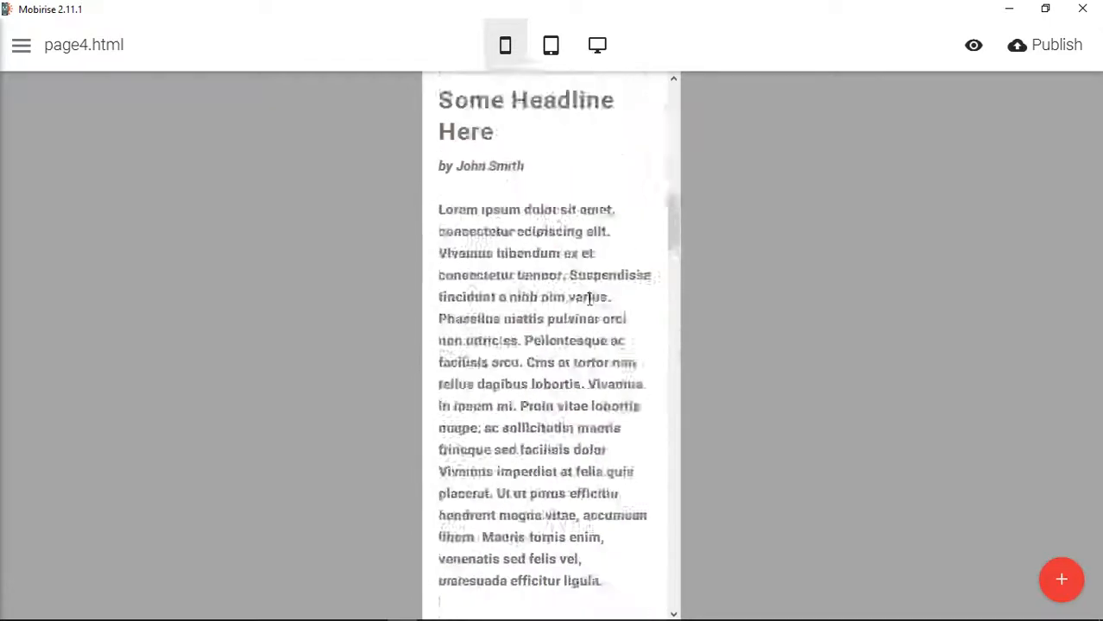
scroll(552, 513, "down", 10)
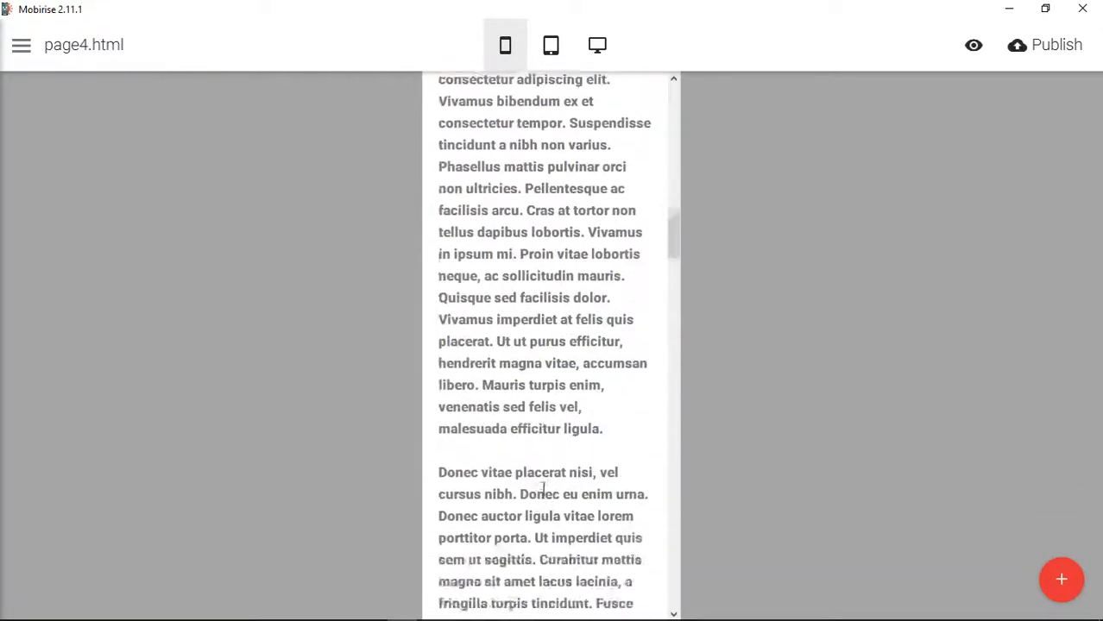
scroll(545, 494, "down", 3)
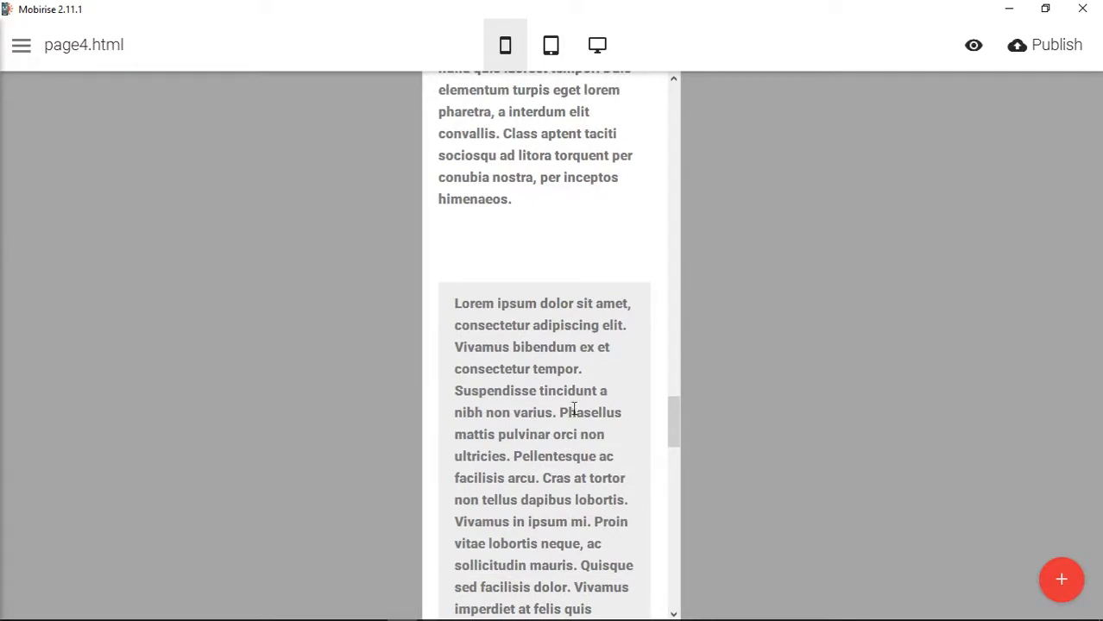
- Compare the article block's columns between tablet and desktop views, ending in desktop view
left_click(552, 48)
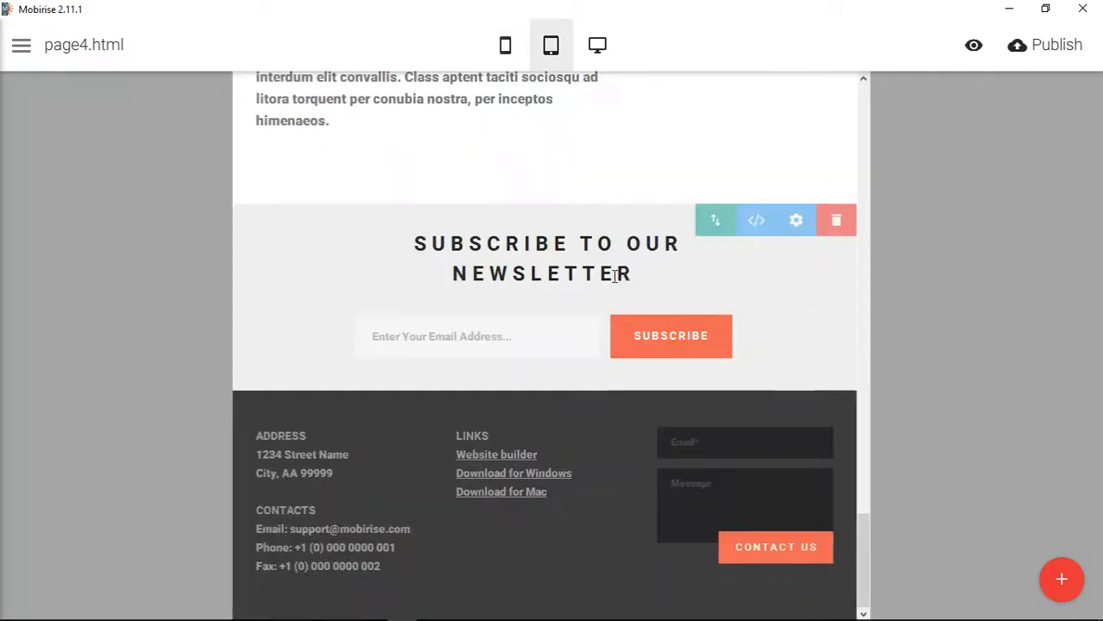
scroll(540, 228, "up", 15)
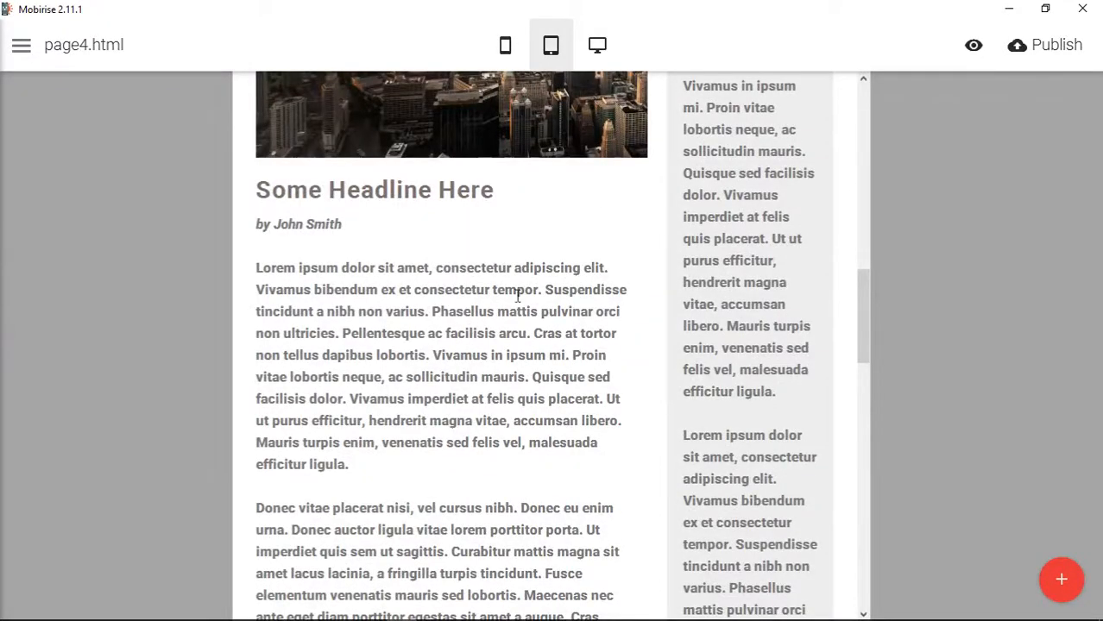
scroll(775, 283, "up", 6)
scroll(367, 451, "down", 3)
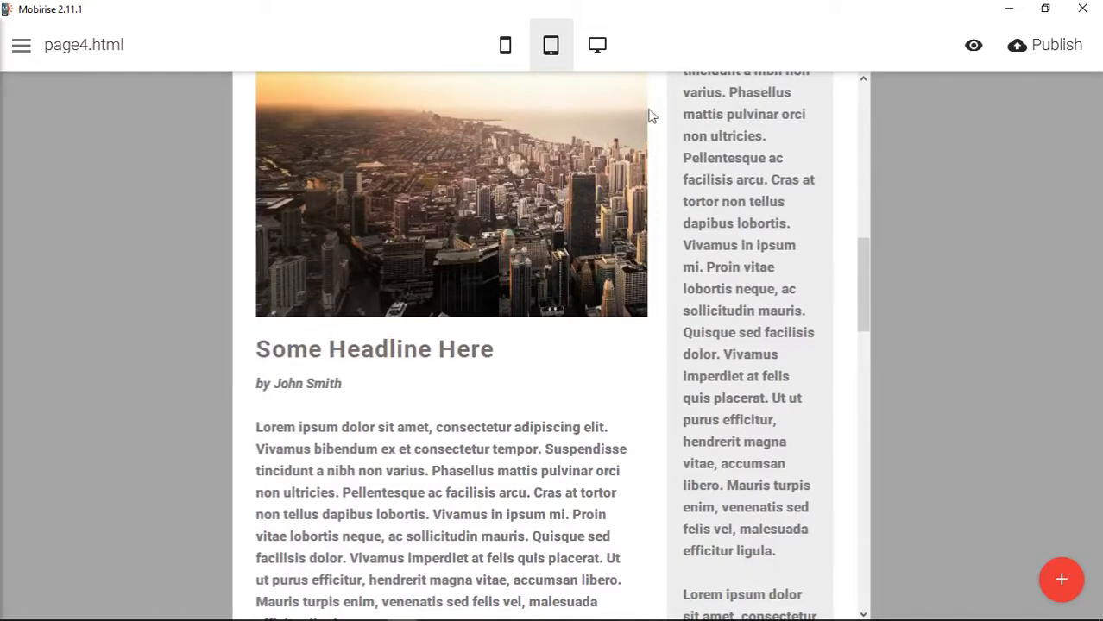
left_click(596, 49)
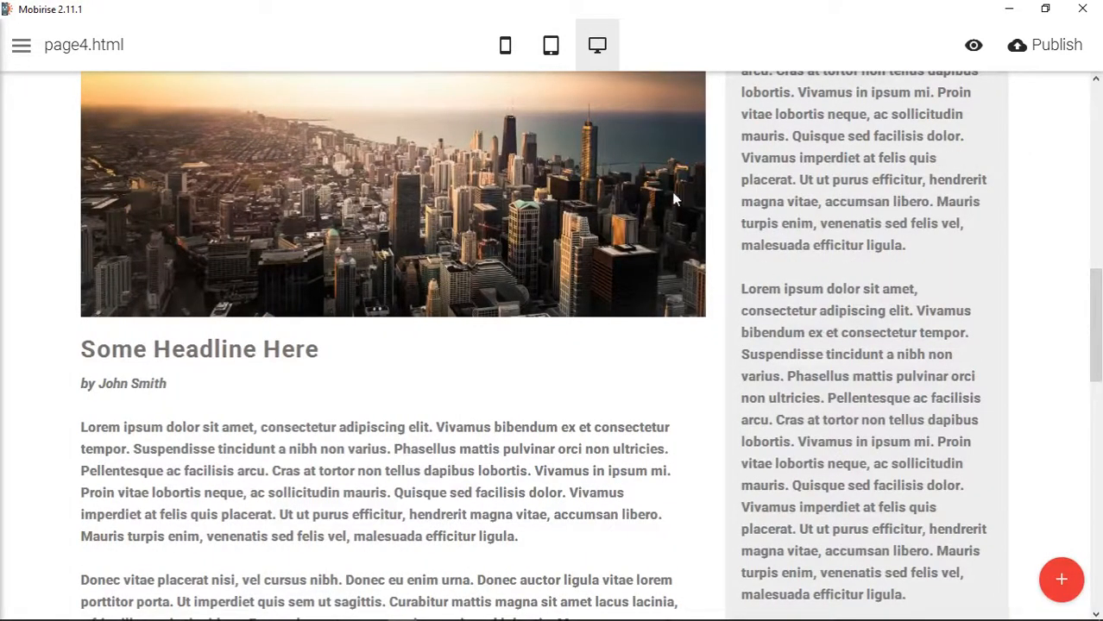
left_click(550, 44)
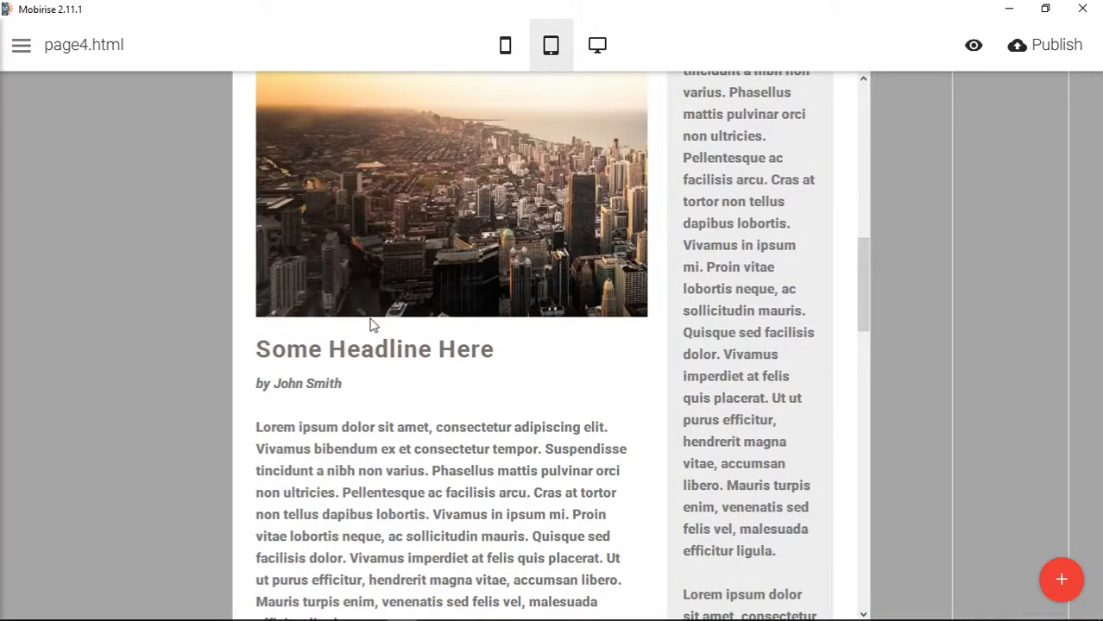
left_click(599, 49)
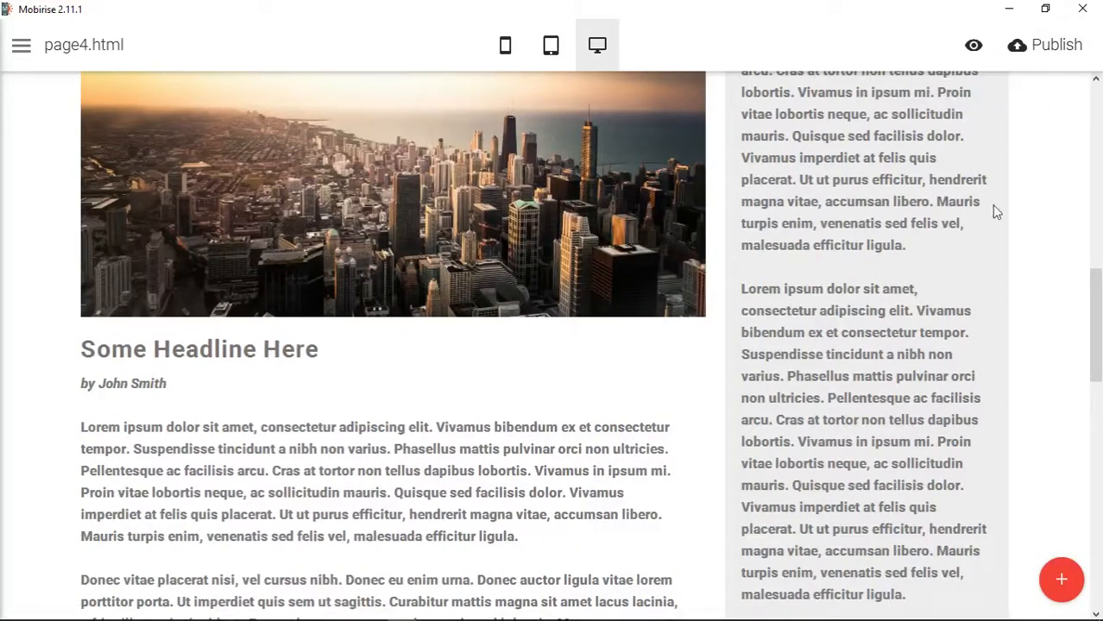
- Add the class col-sm-push-4 after col-sm-8 on the article column div in the block's HTML
scroll(1010, 285, "up", 5)
left_click(1023, 273)
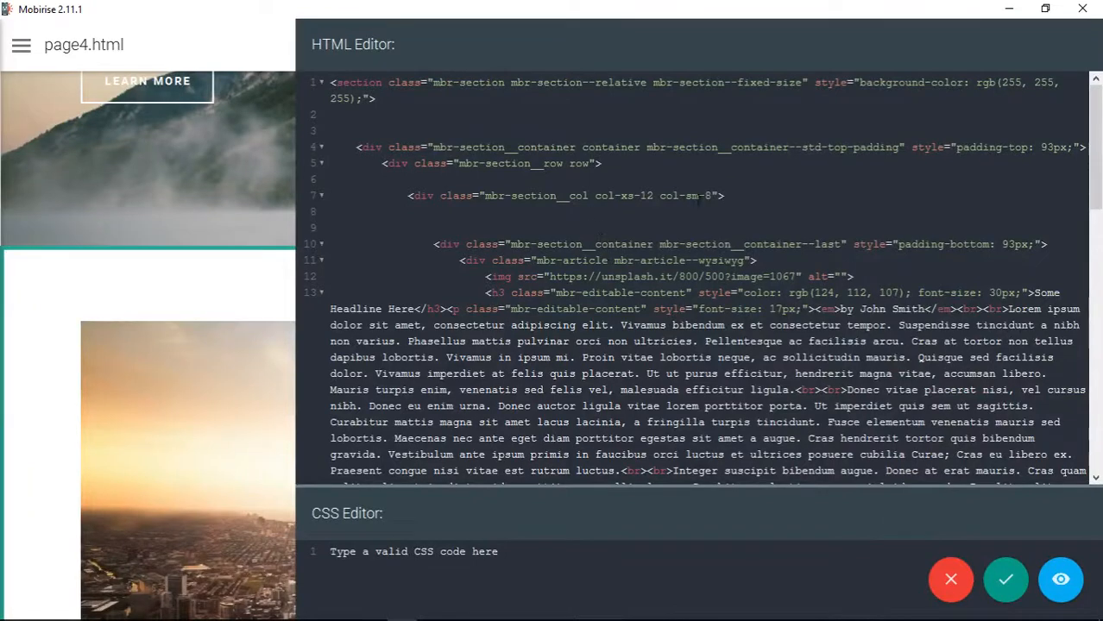
left_click(713, 196)
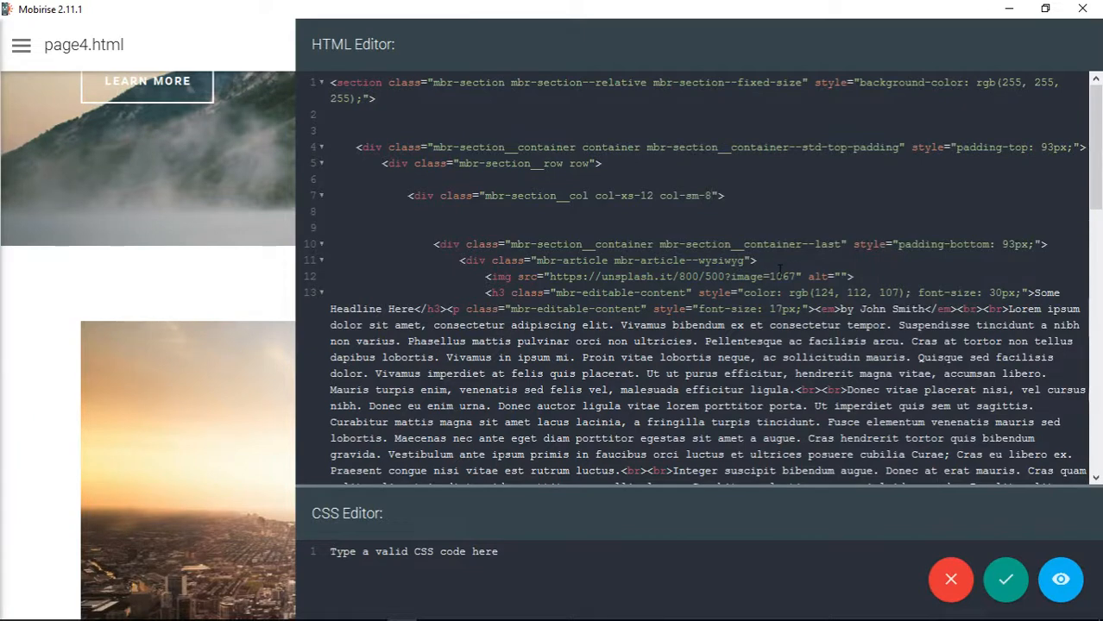
type("col-sm-push-")
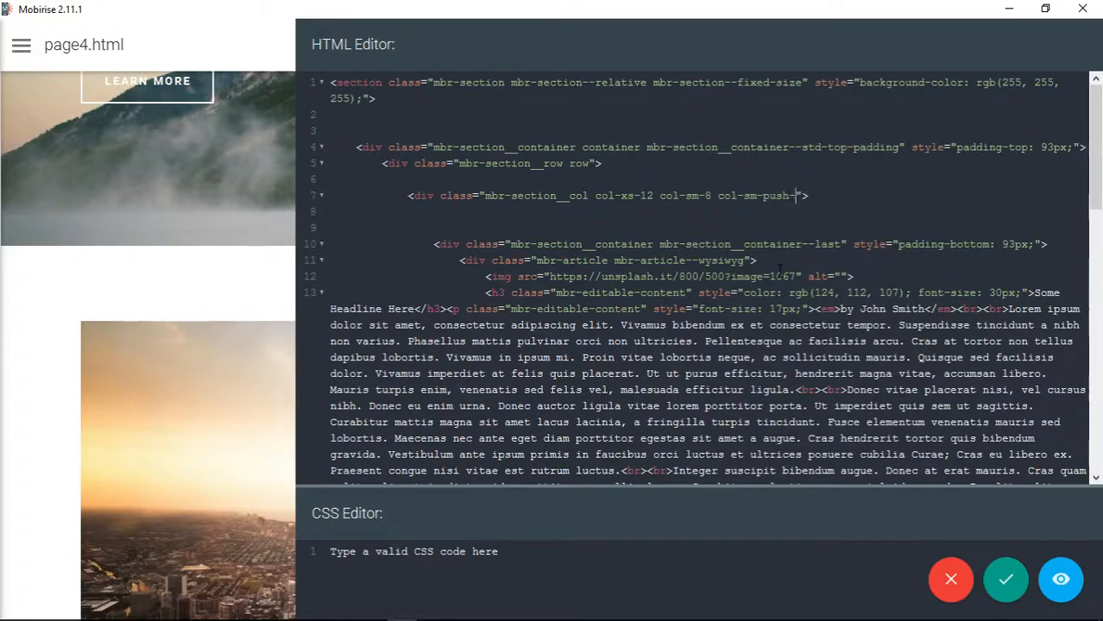
type("4")
- Add the class col-sm-pull-8 after col-sm-4 on the sidebar column div, save the code and review the block
scroll(690, 276, "down", 5)
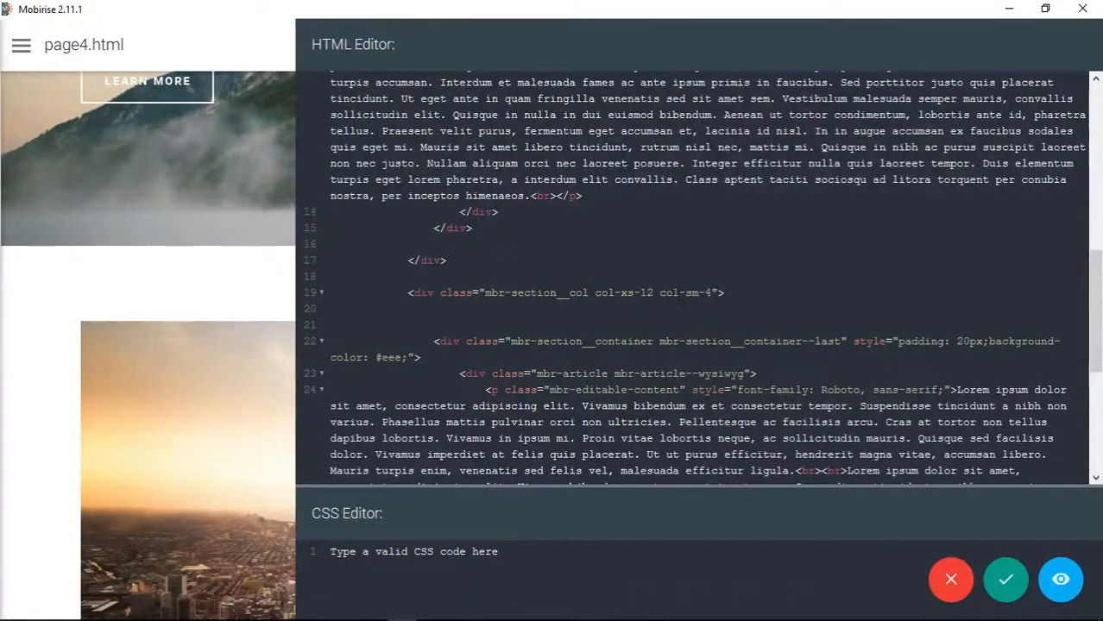
left_click(712, 292)
type("col-")
type("md")
key("BackSpace")
key("BackSpace")
type("sm-pull-8")
left_click(1006, 580)
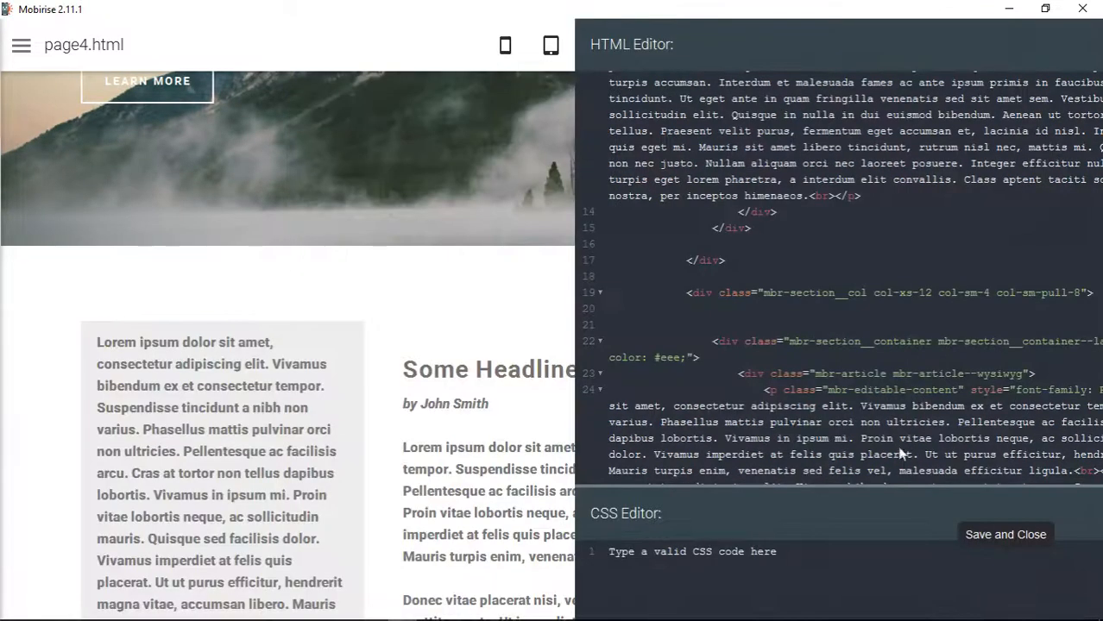
scroll(833, 367, "down", 5)
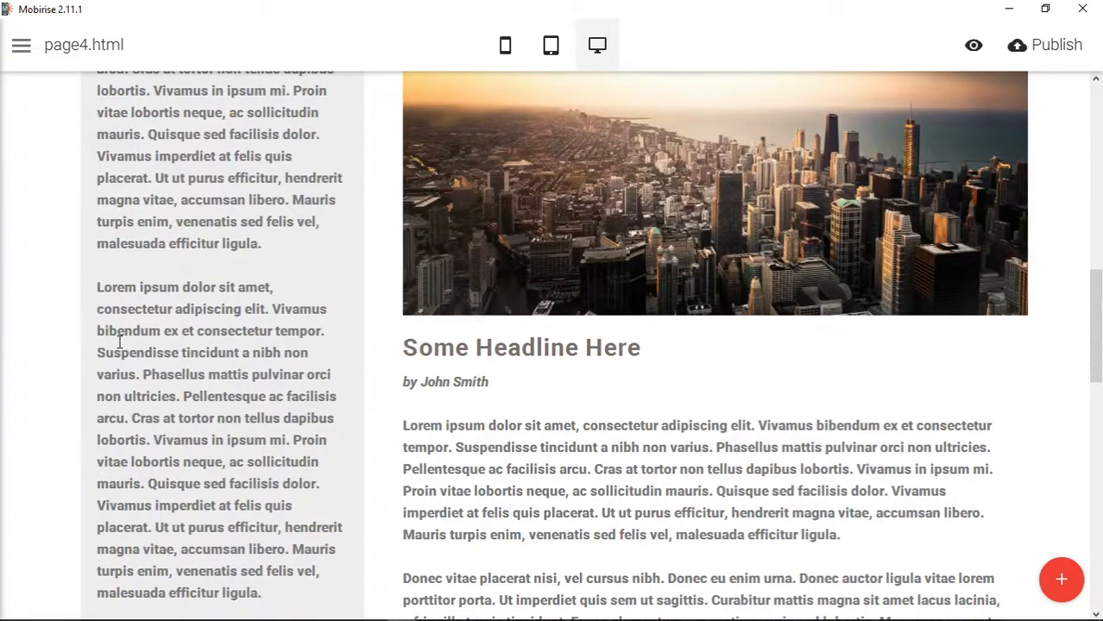
- Check in mobile view that the sidebar stacks below the article in the article block
scroll(645, 337, "up", 3)
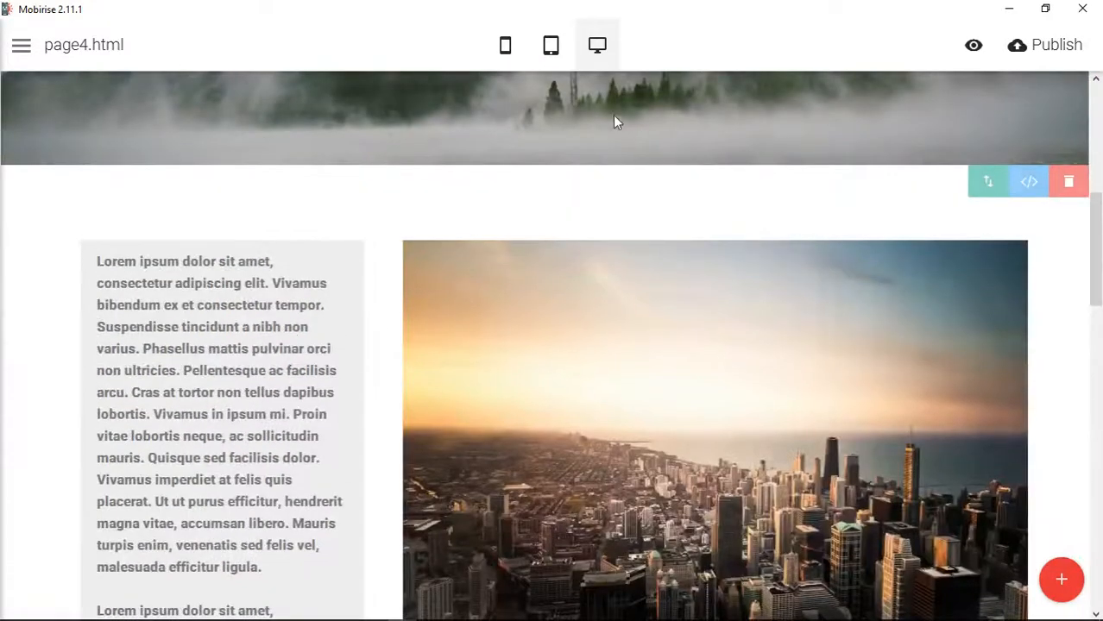
left_click(506, 46)
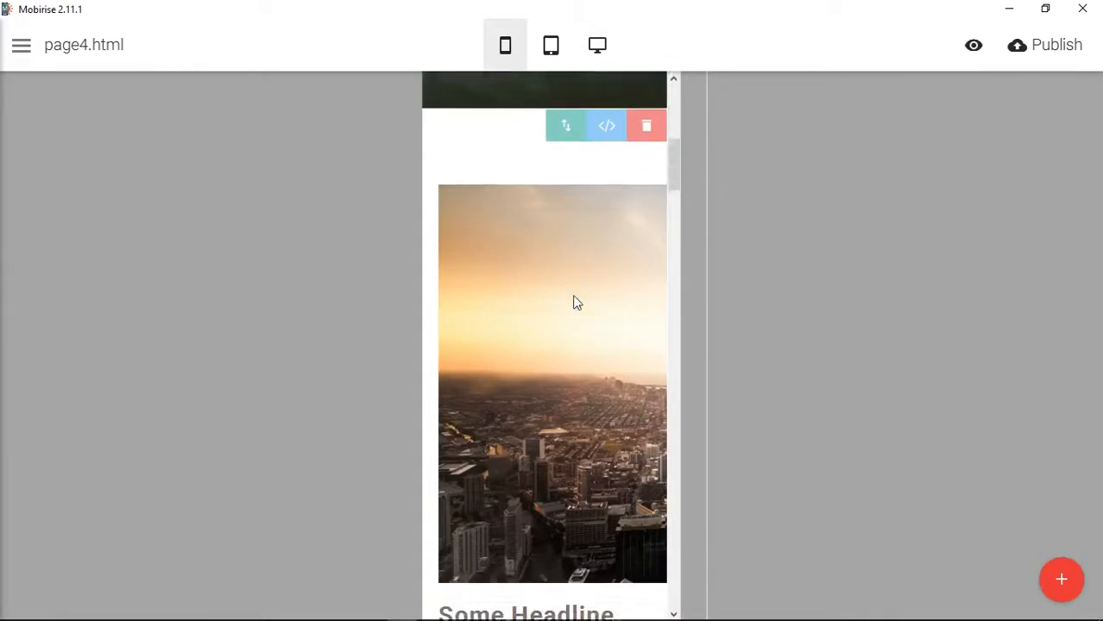
scroll(578, 302, "down", 5)
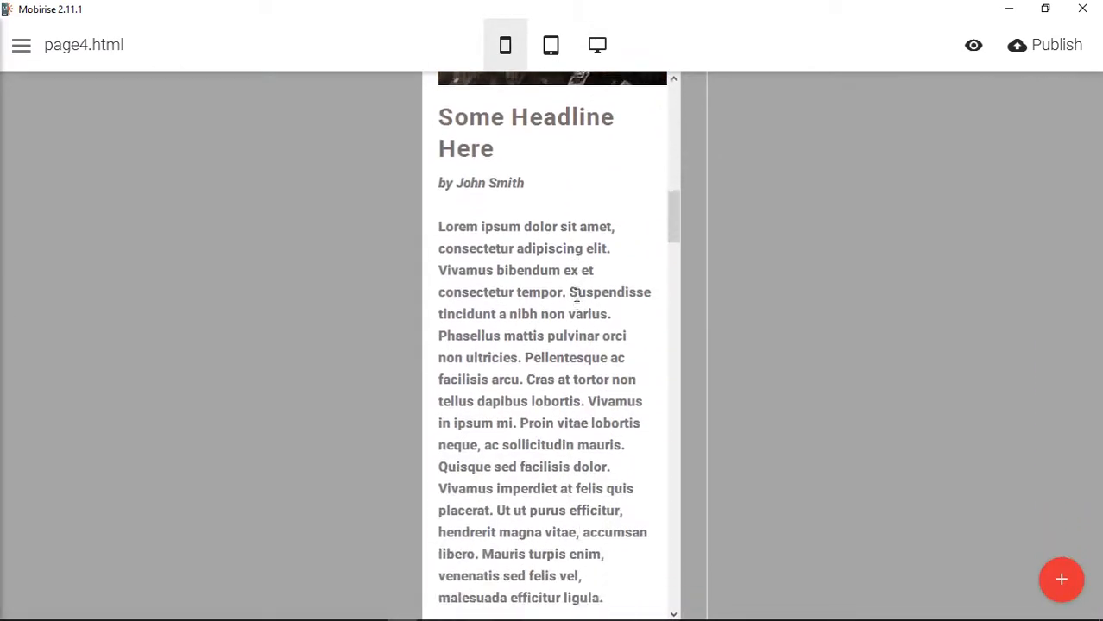
scroll(578, 295, "down", 10)
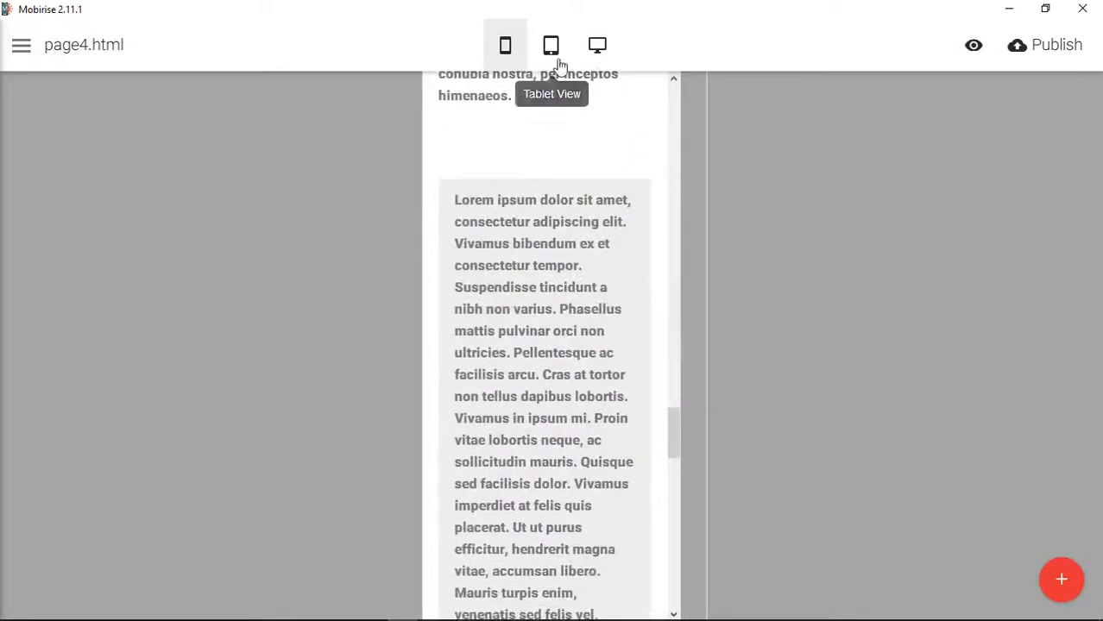
- Check the sidebar's placement beside the article in tablet view and then in desktop view
left_click(558, 60)
scroll(729, 319, "up", 6)
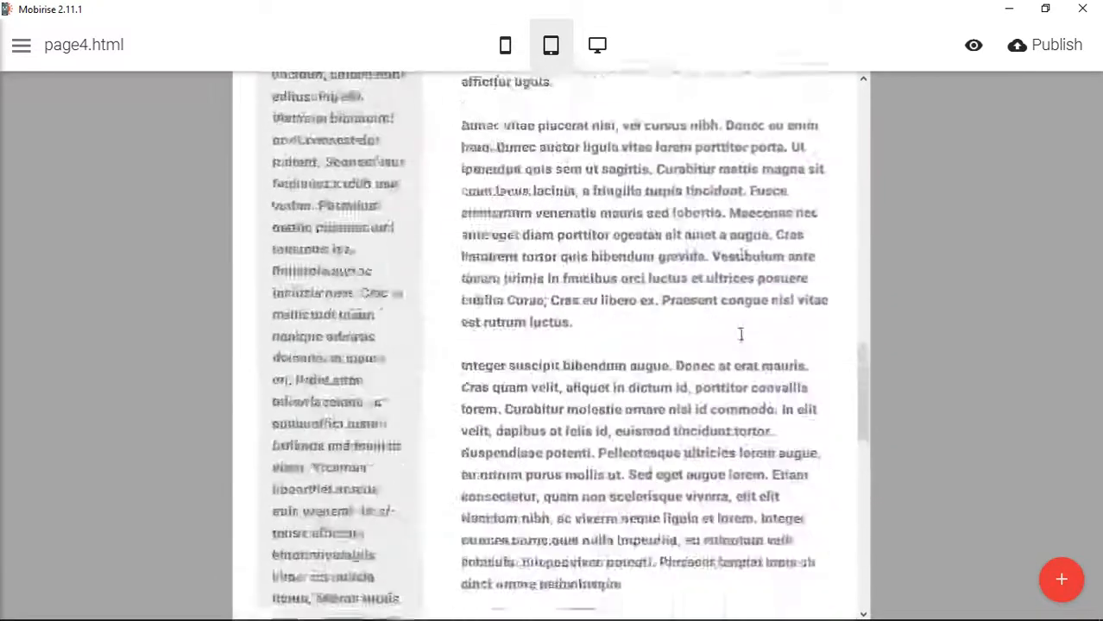
scroll(729, 337, "up", 5)
scroll(311, 259, "up", 3)
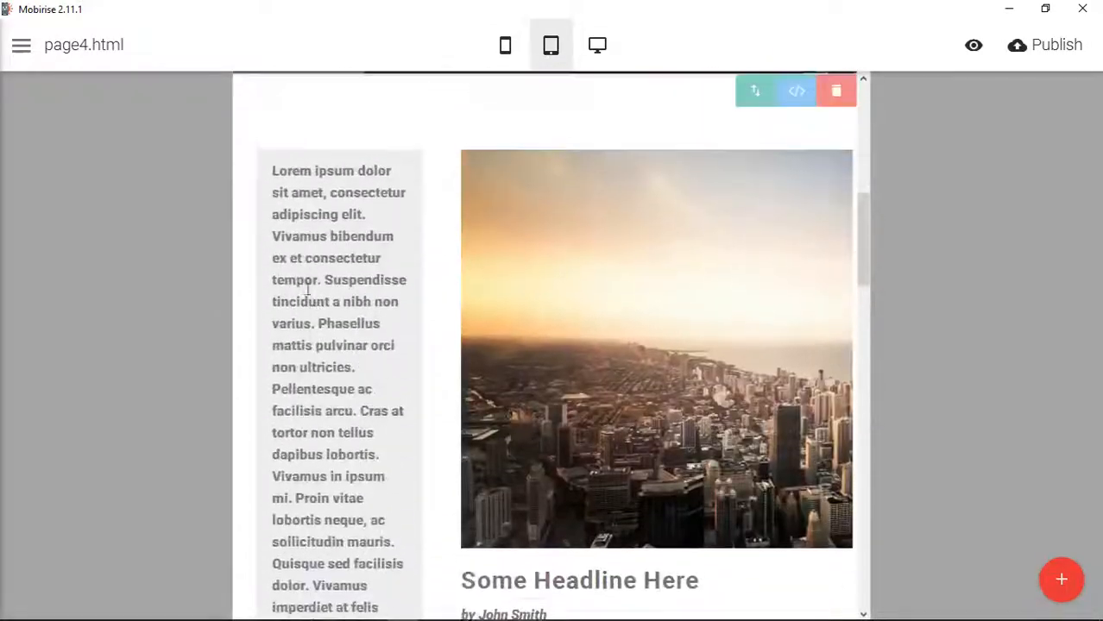
left_click(597, 50)
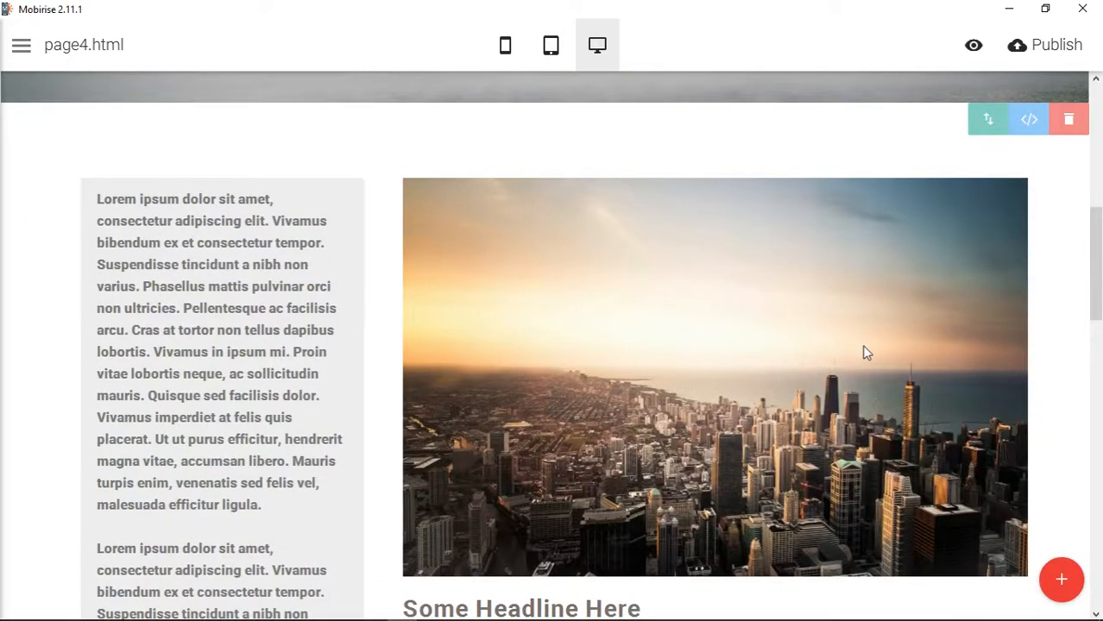
- Switch to the Bootstrap CSS documentation in Chrome and open its Tables section in a new browser tab
mouse_move(463, 619)
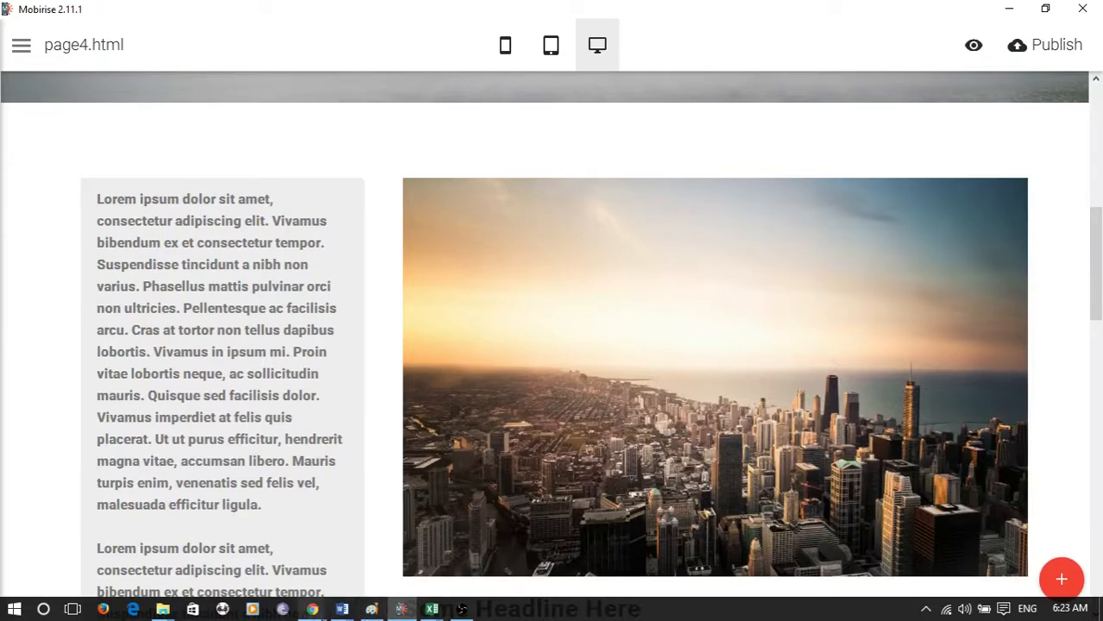
mouse_move(313, 611)
left_click(484, 545)
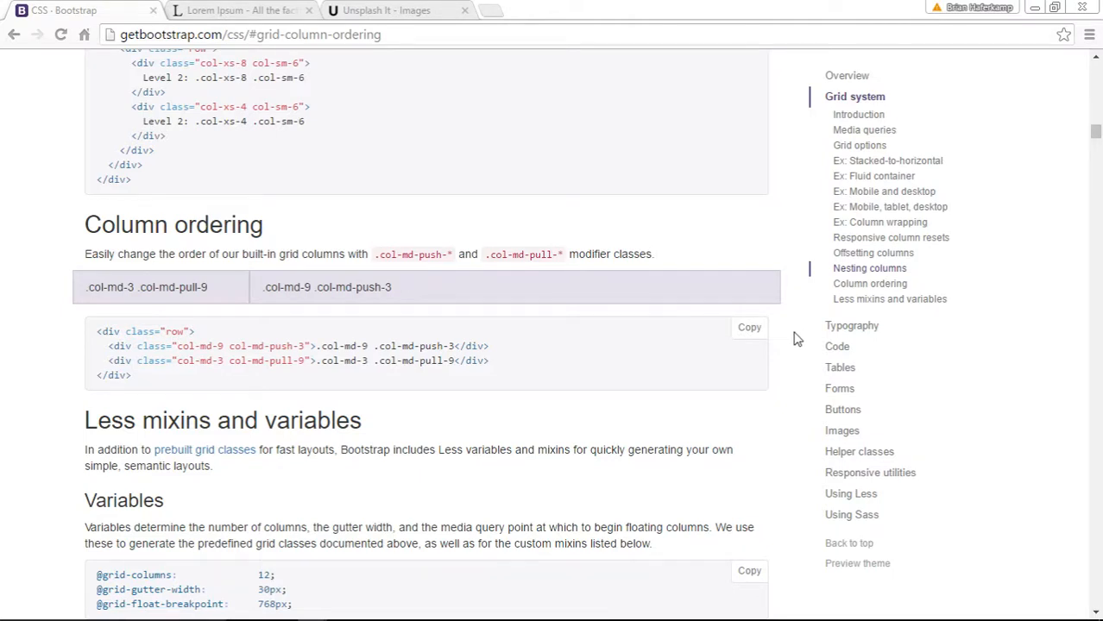
middle_click(991, 371)
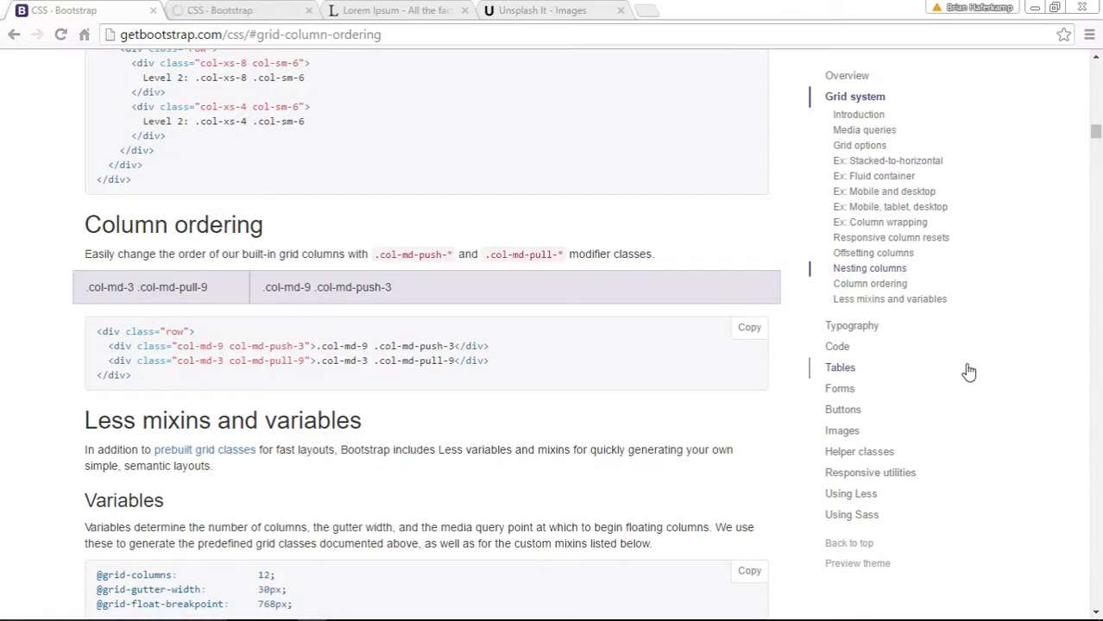